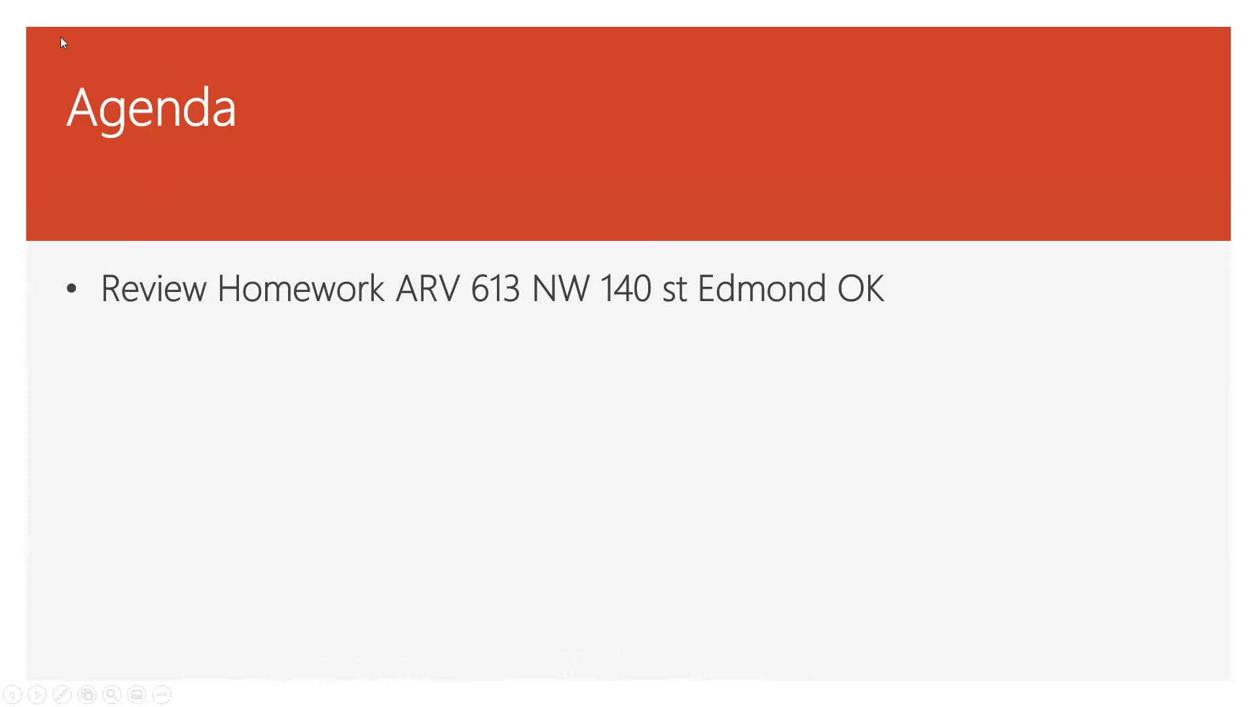
- Reveal the remaining bullets of the Agenda slide one after another through Homework for Next Week
click(60, 35)
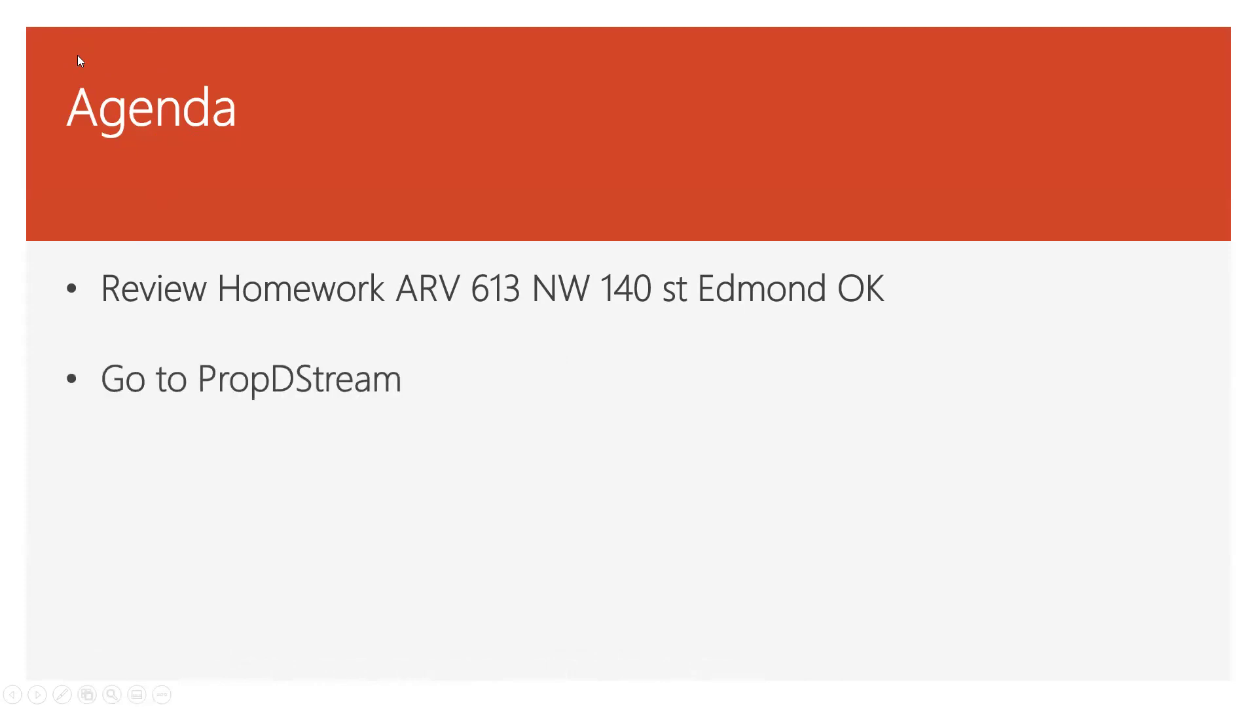
click(76, 56)
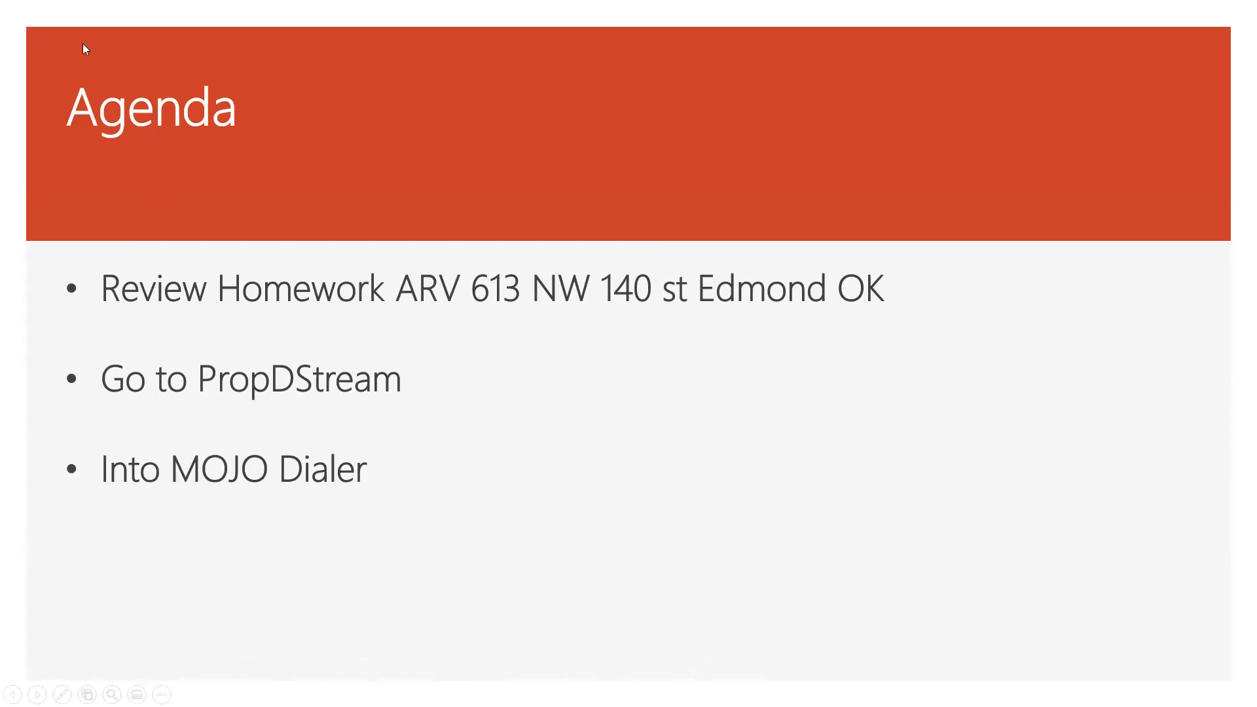
click(38, 49)
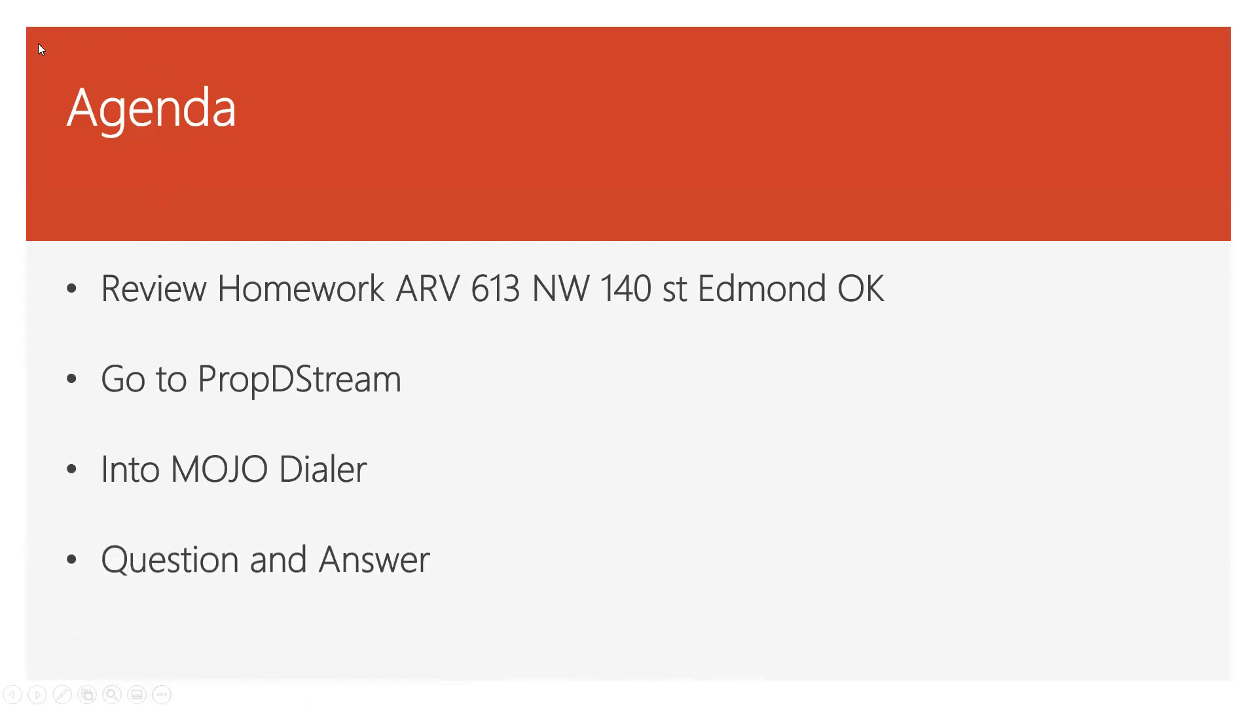
click(87, 68)
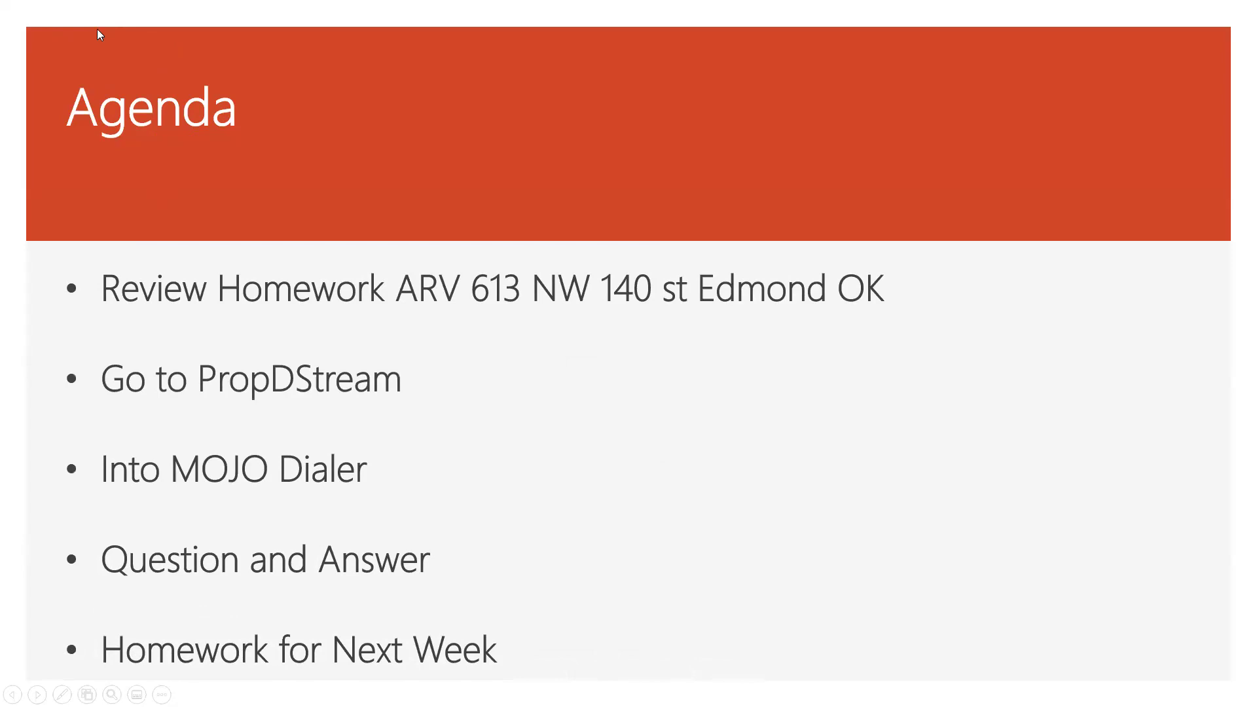
click(88, 71)
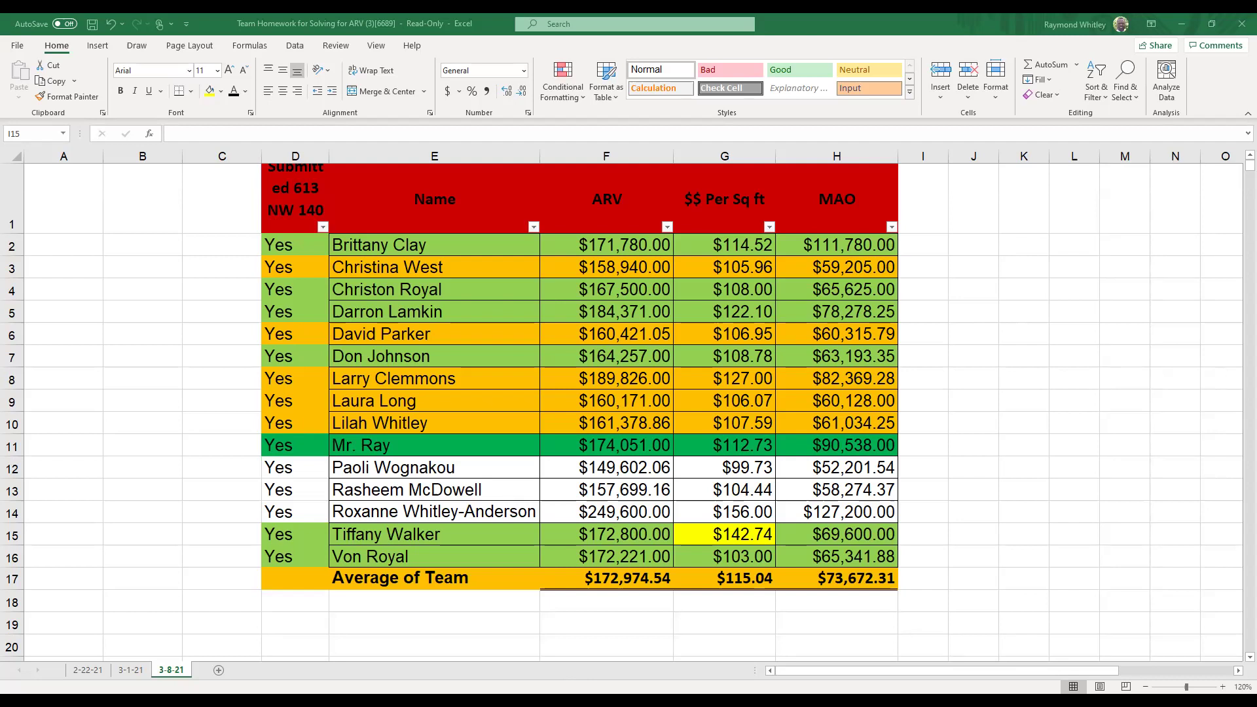
- Compare the team's homework results with the subject home's ARV workbook, highlighting the four comps in B7:I10 for review
key(alt+Tab)
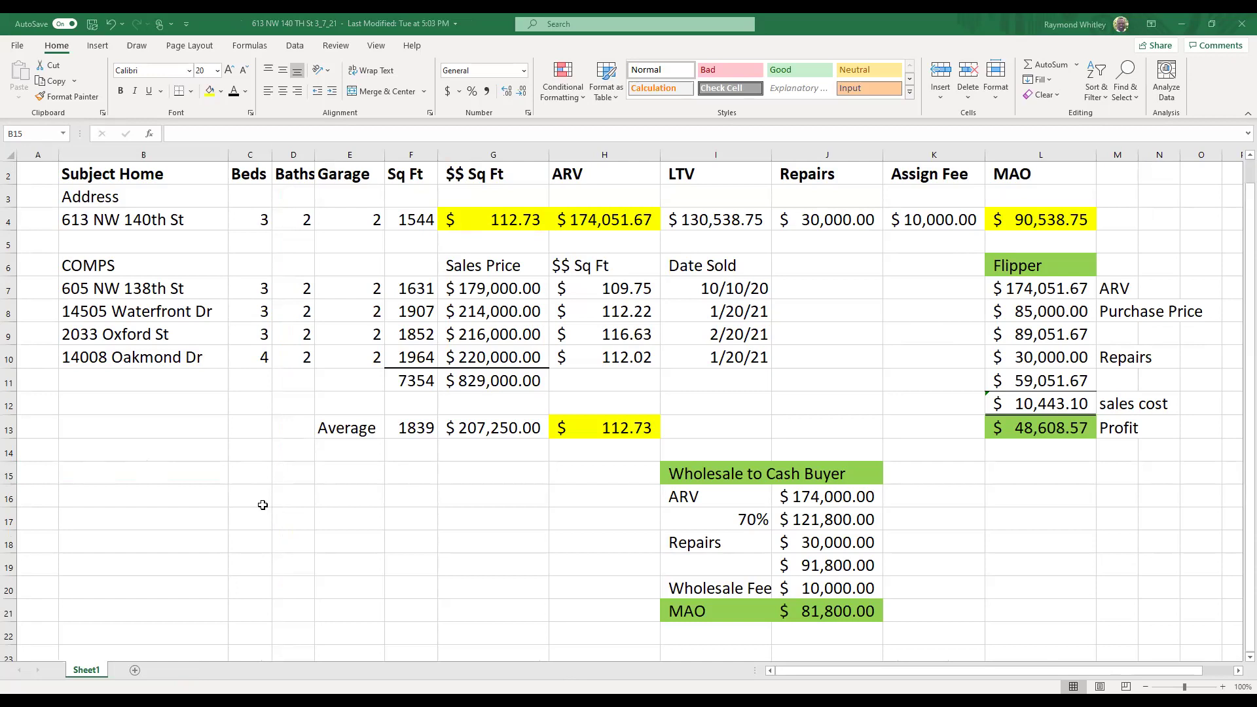
click(141, 473)
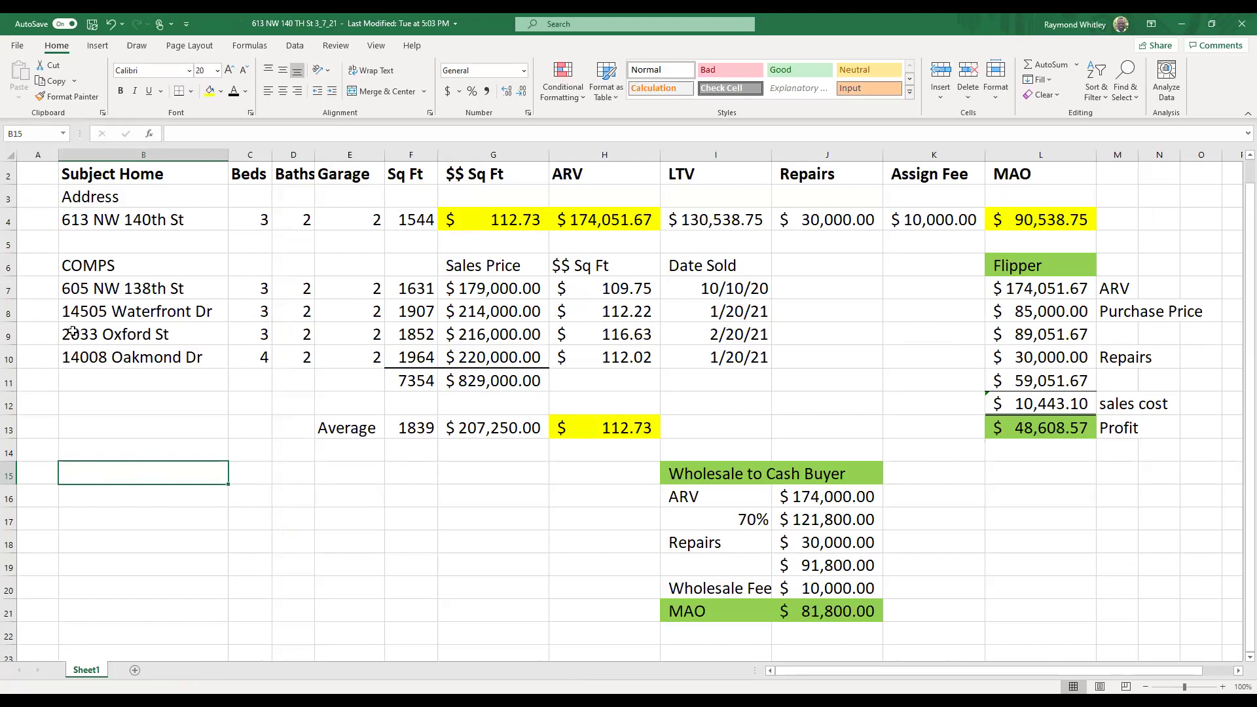
drag(76, 286, 726, 369)
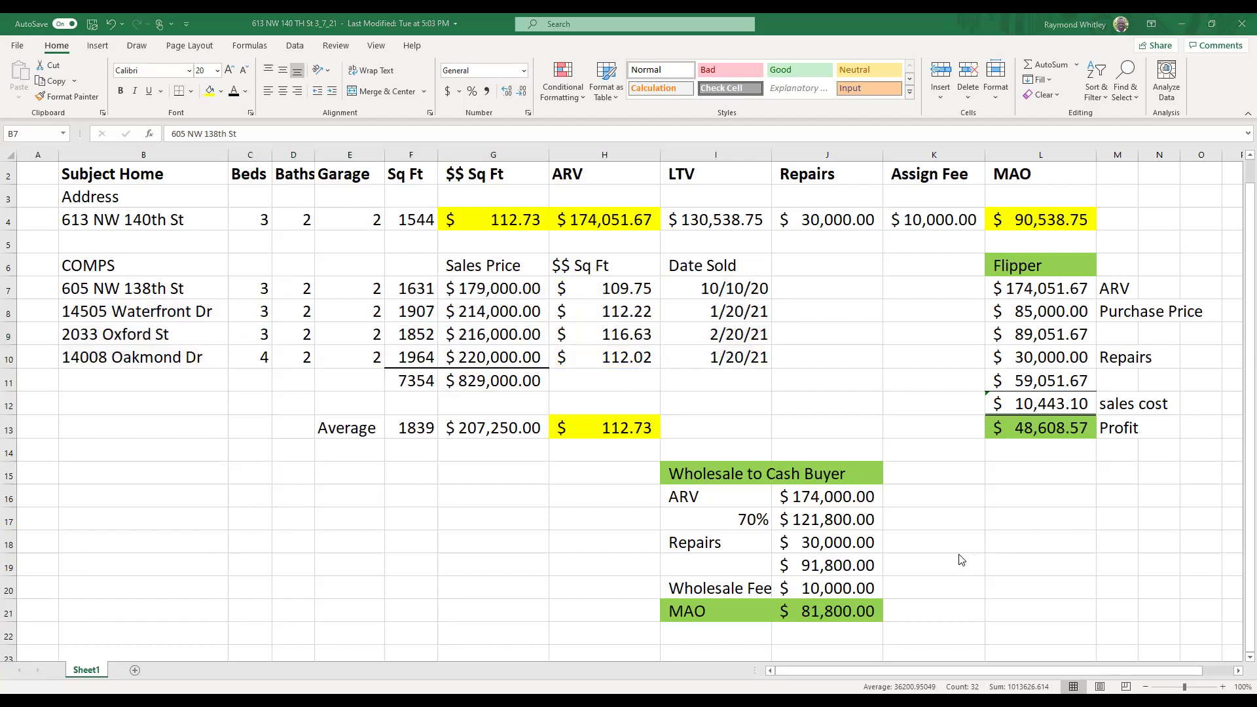
key(alt+Tab)
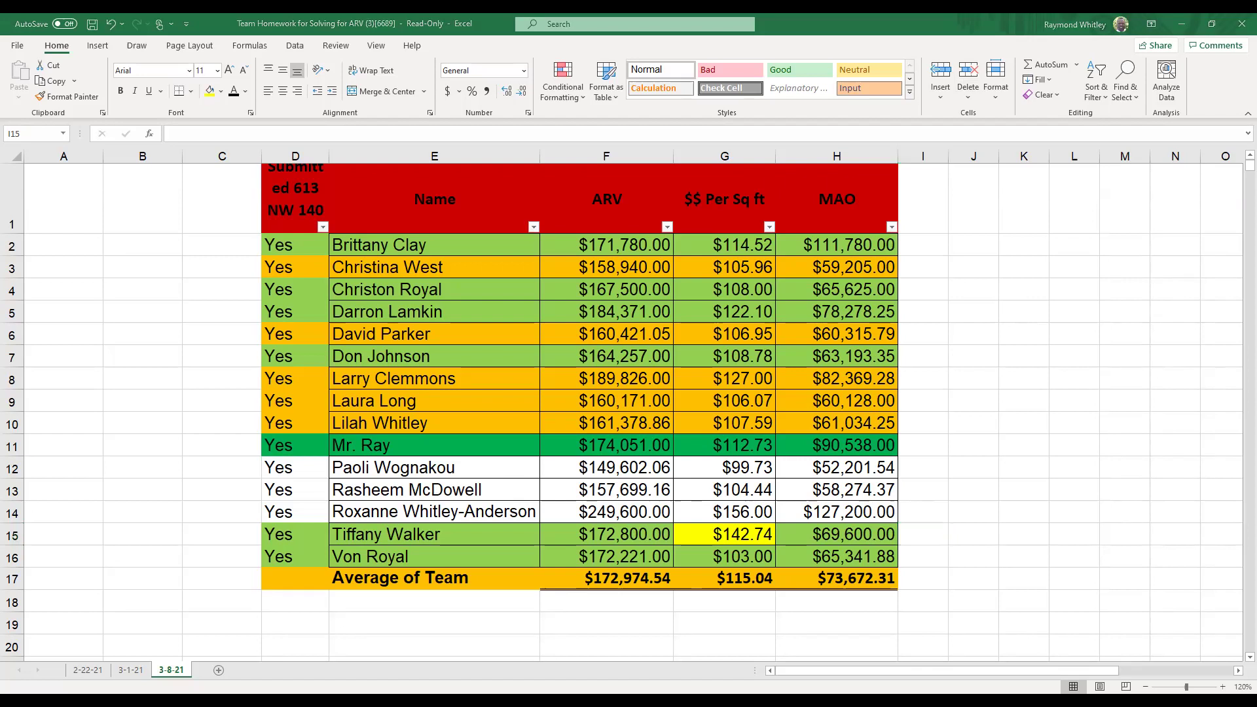
key(alt+Tab)
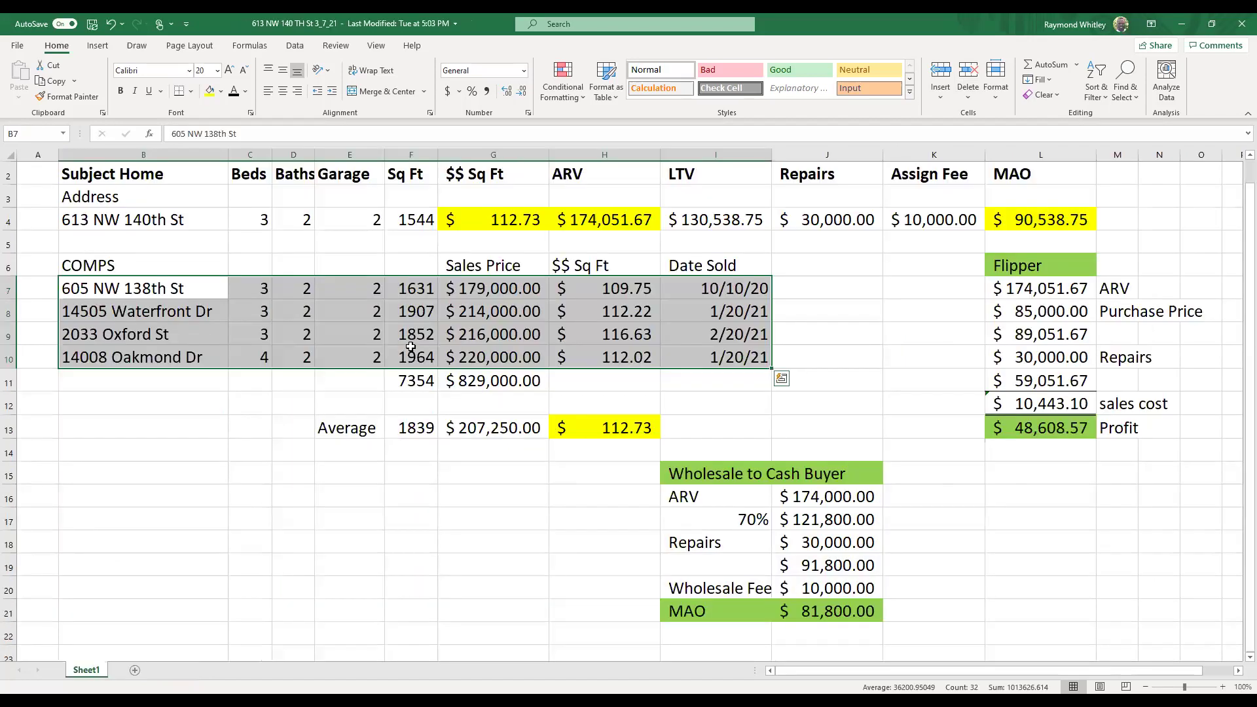
click(412, 350)
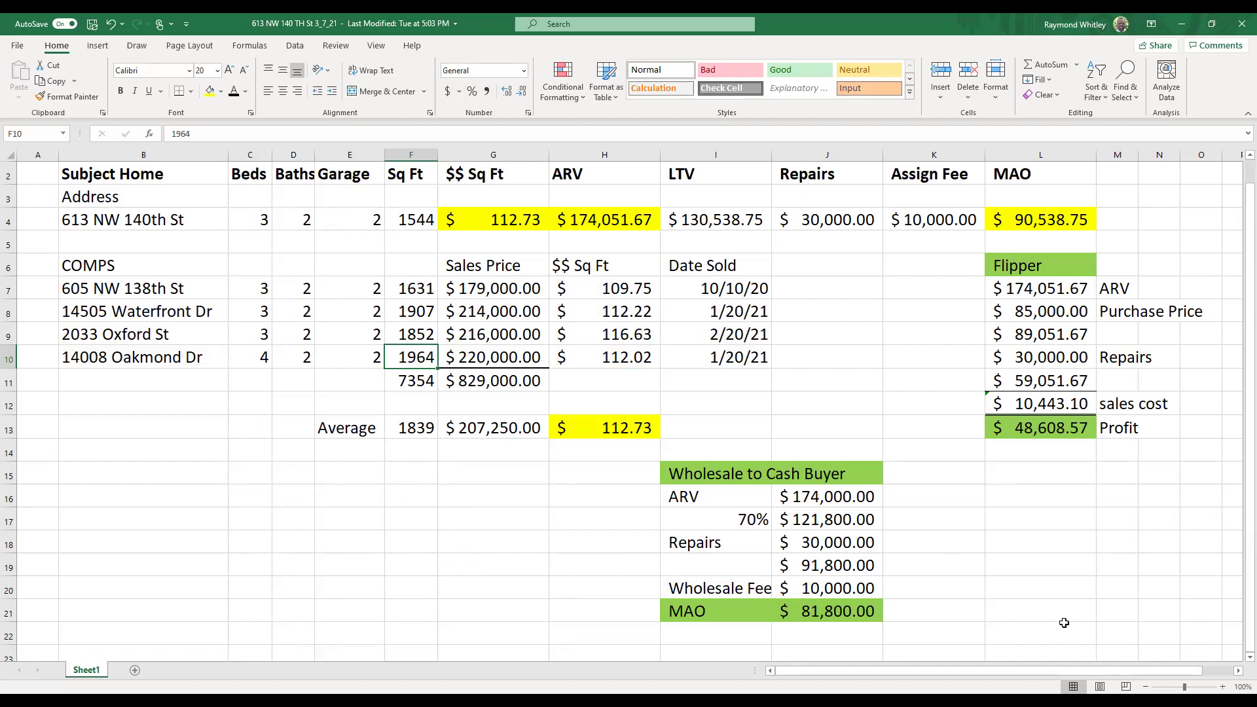
click(341, 539)
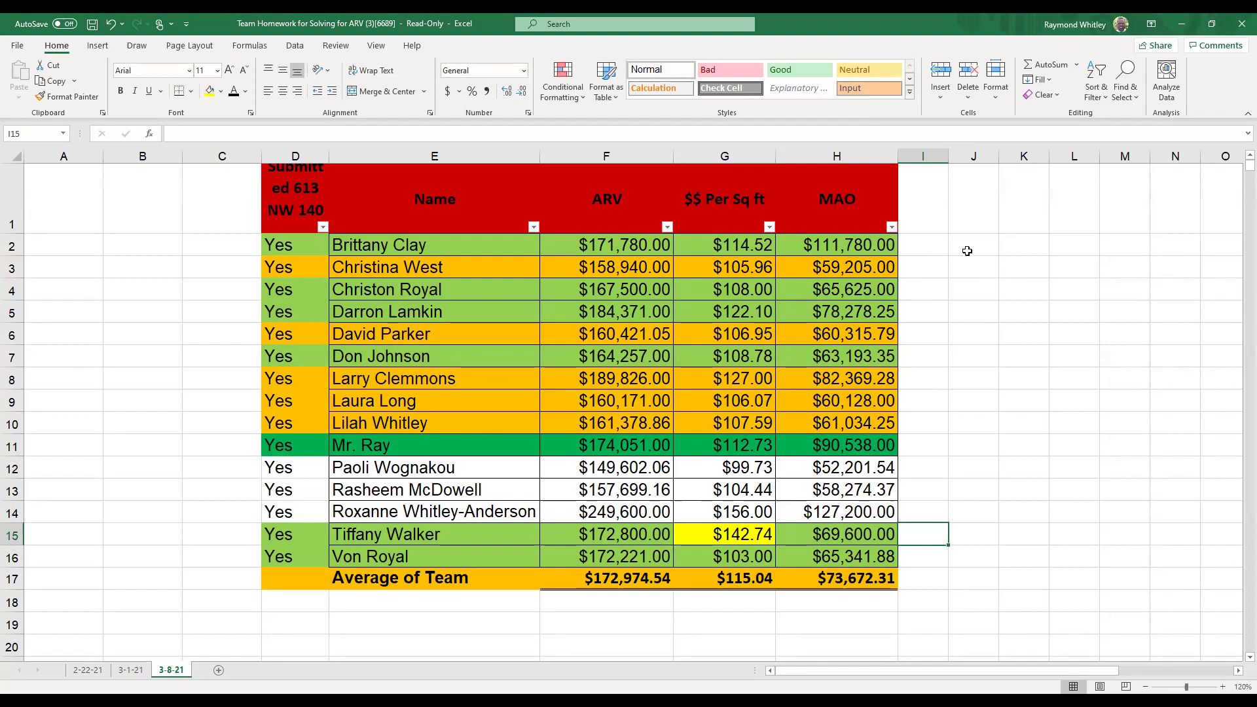
- Fill cells D10:H10 in the team homework table with light green
drag(274, 426, 874, 425)
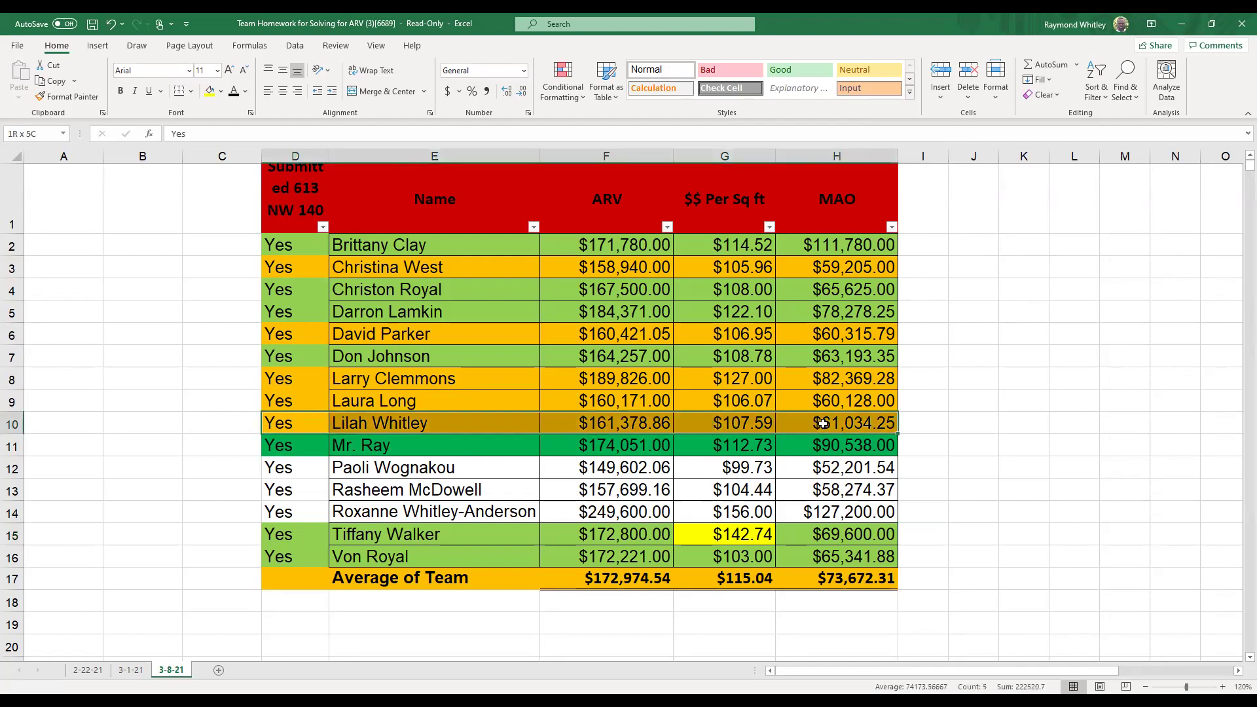
click(221, 96)
click(261, 210)
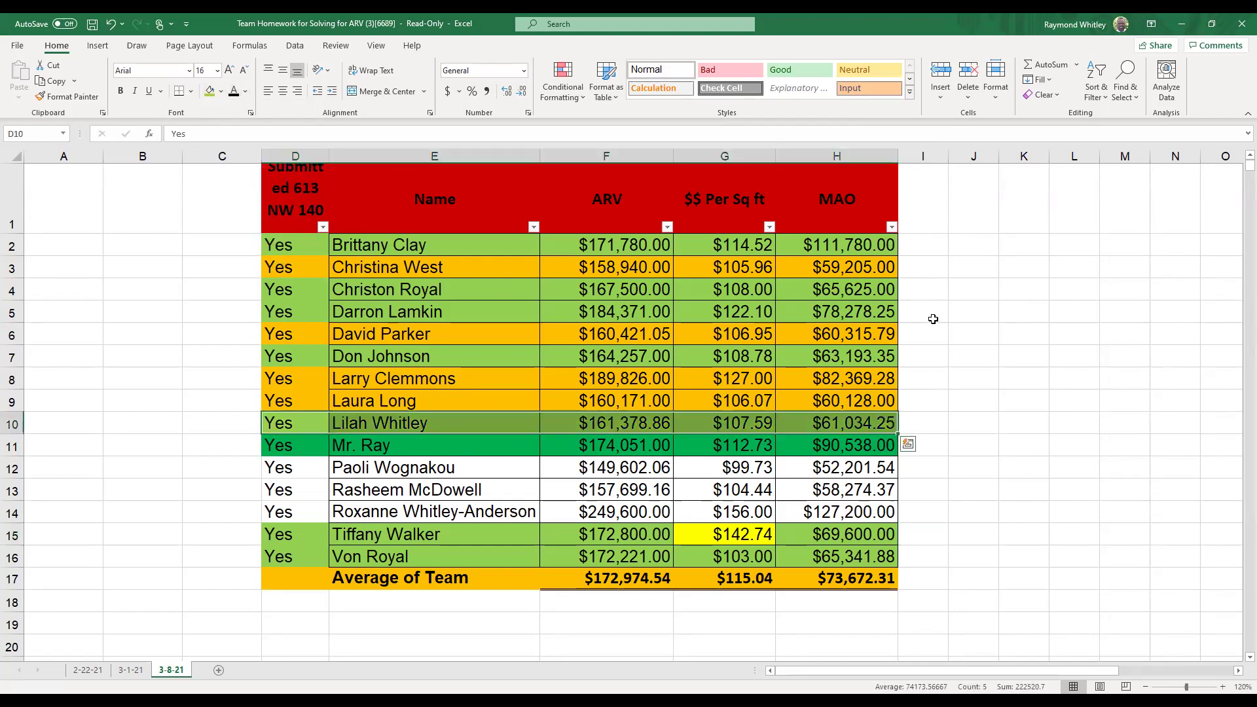
click(981, 303)
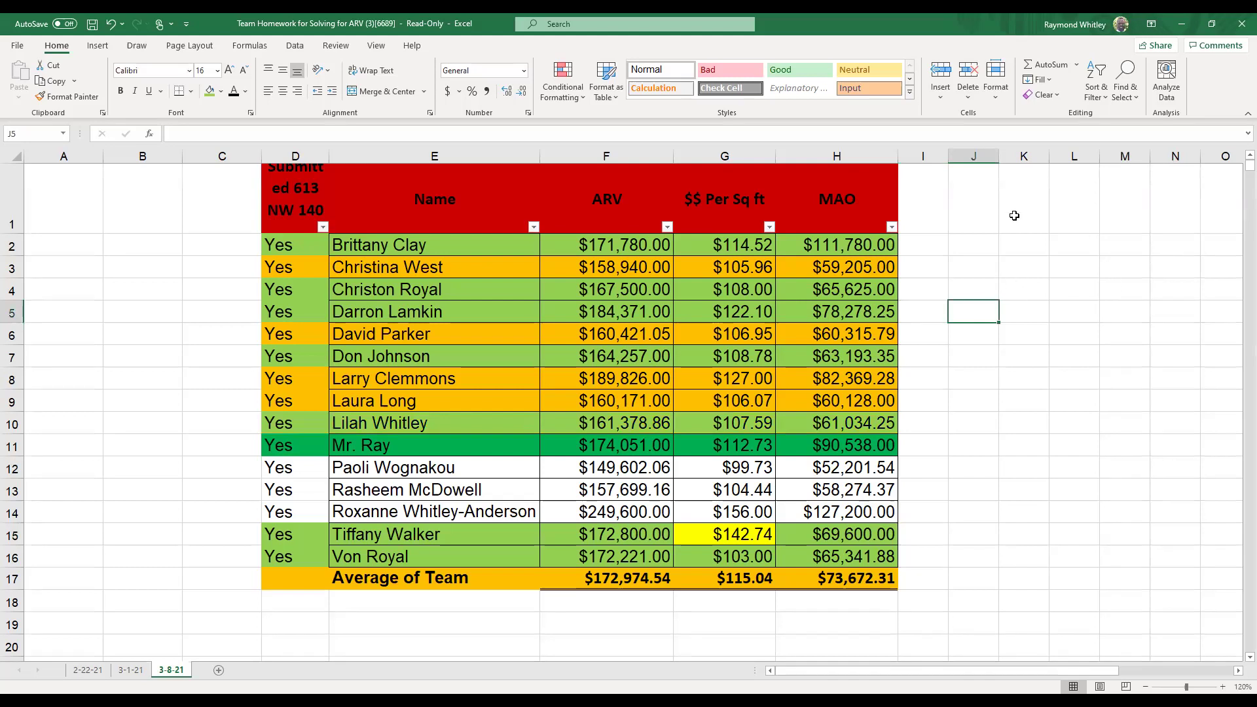
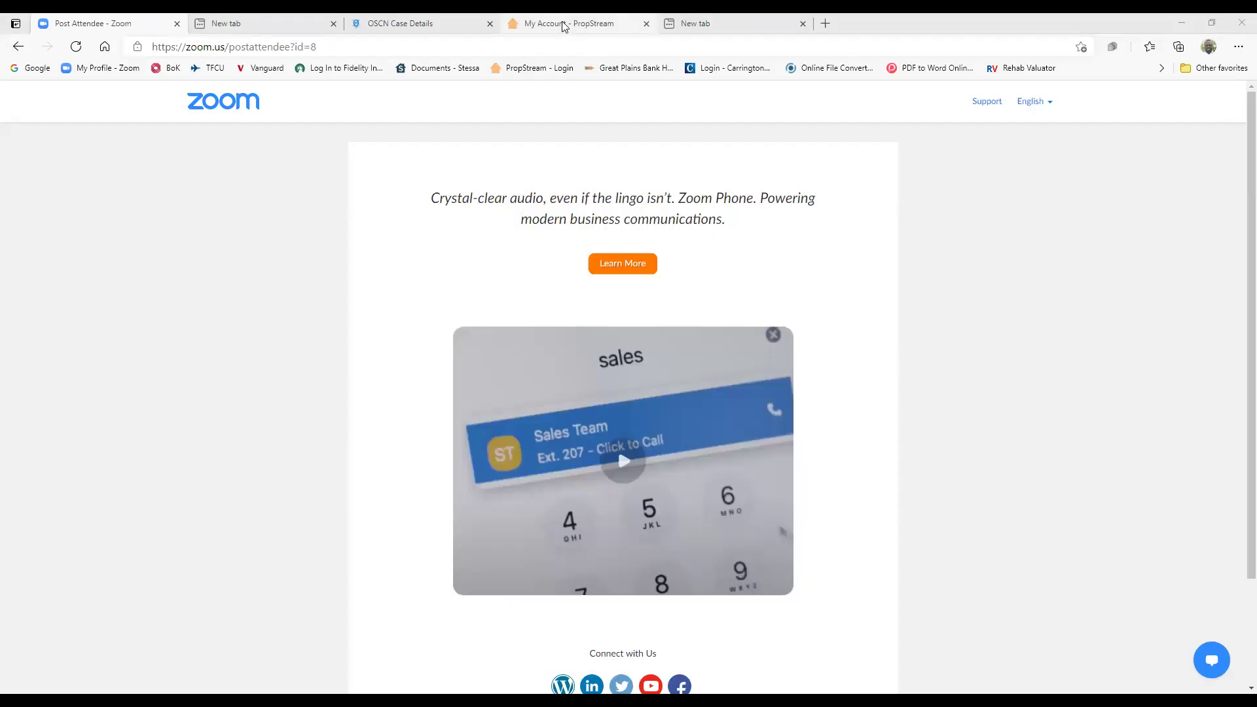
- Switch to PropStream in the browser, extend the session and open the property search page
click(569, 22)
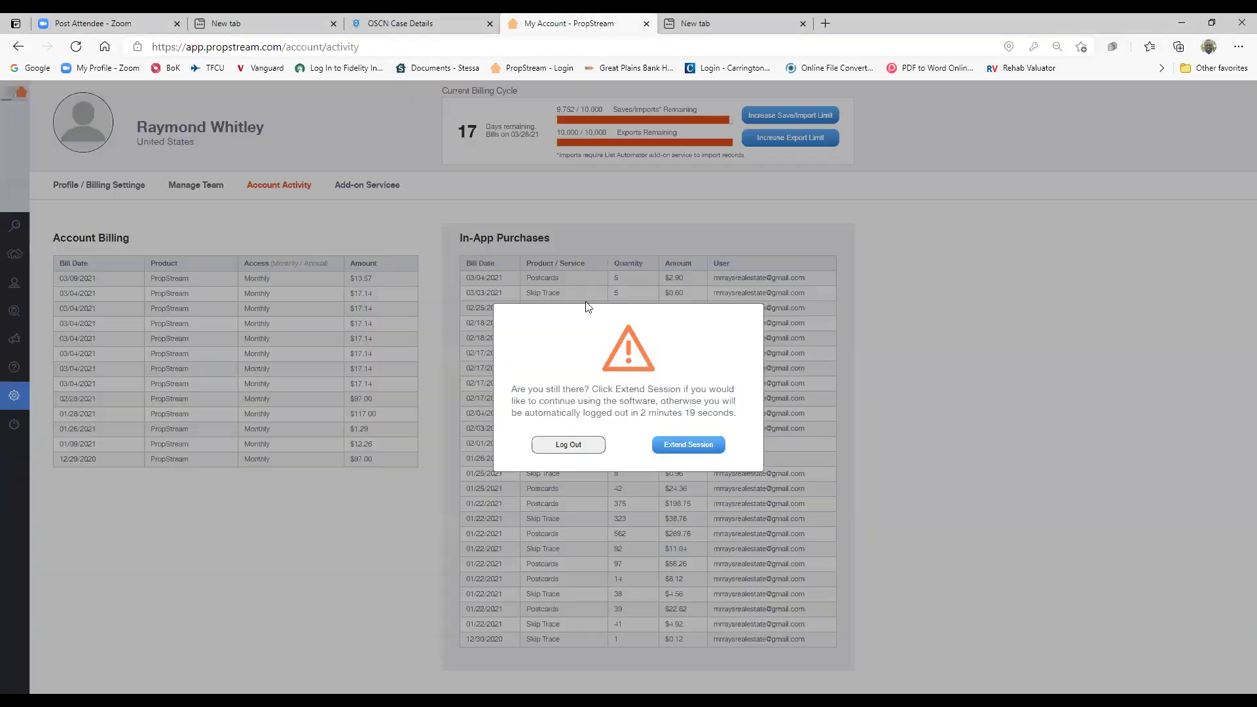
click(691, 447)
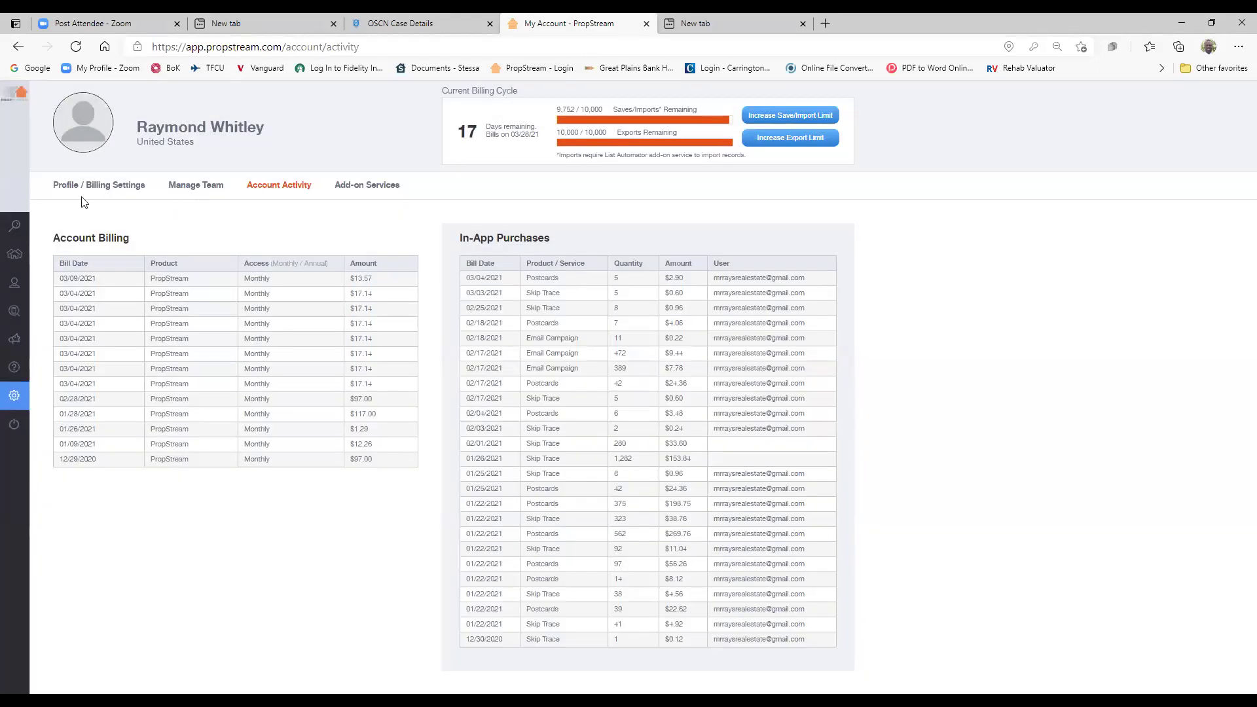
mouse_move(25, 197)
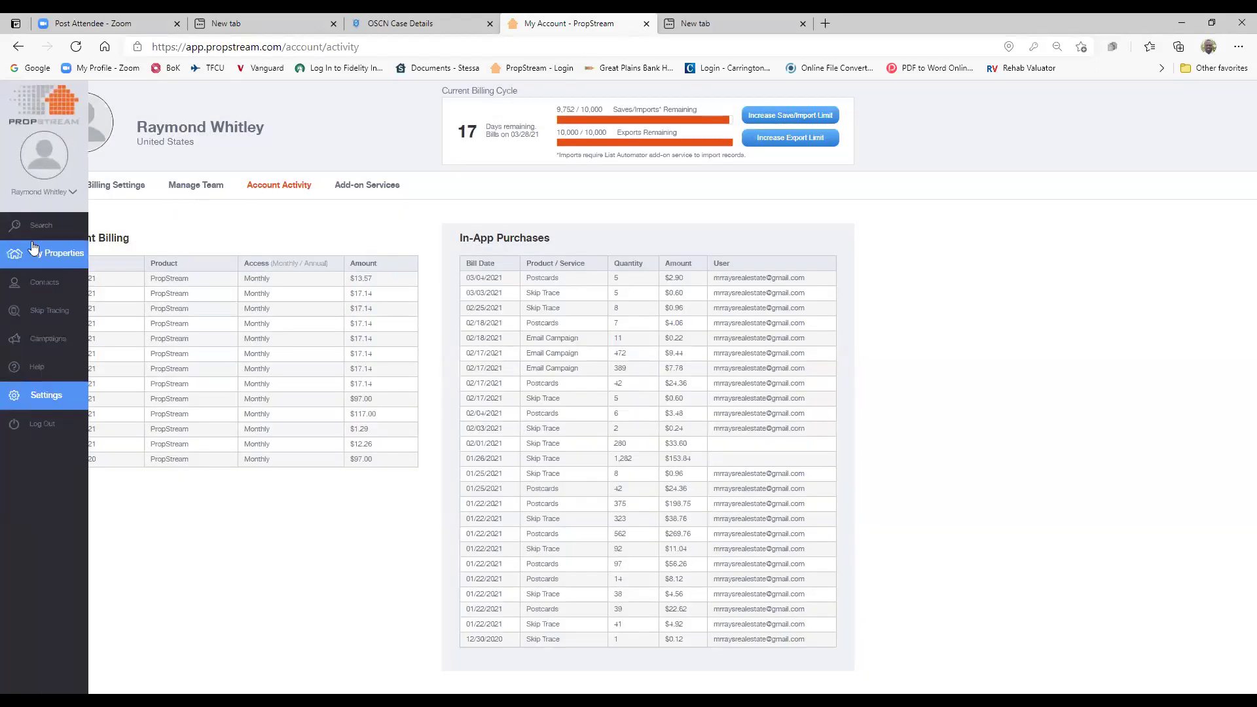
click(44, 190)
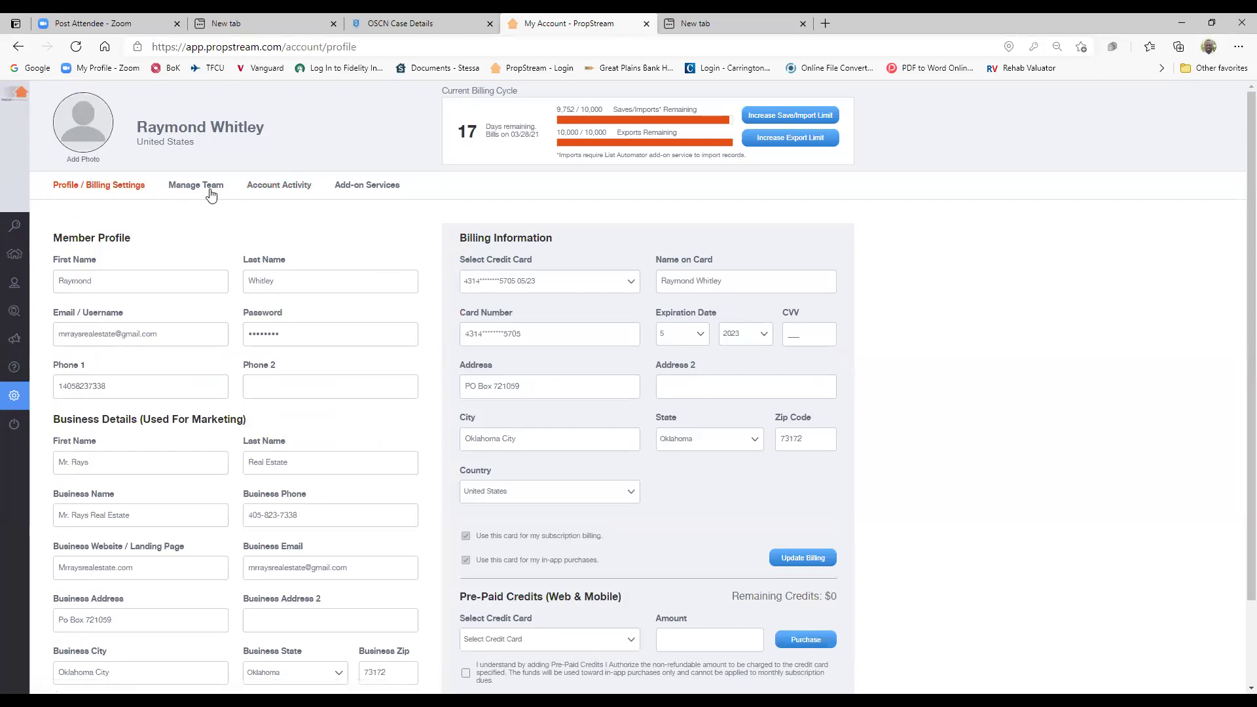
click(34, 227)
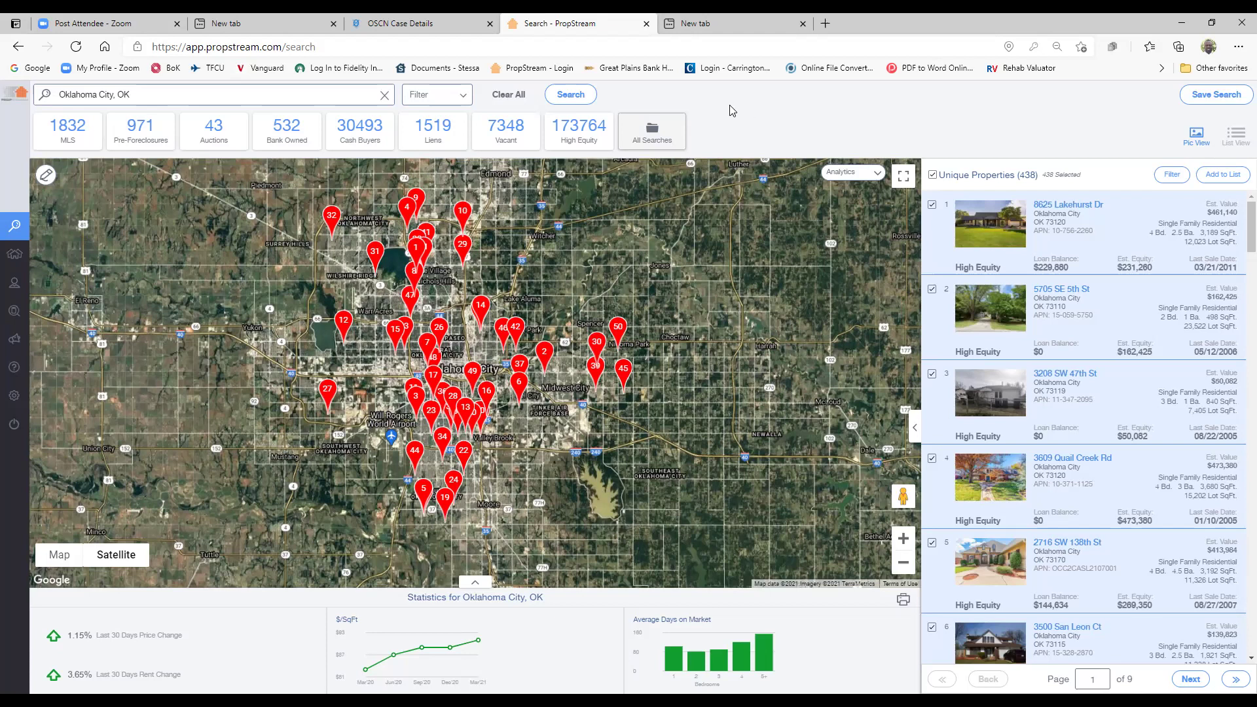
- Clear all previous search criteria and search for properties in Oklahoma City, OK from the recent searches
click(515, 95)
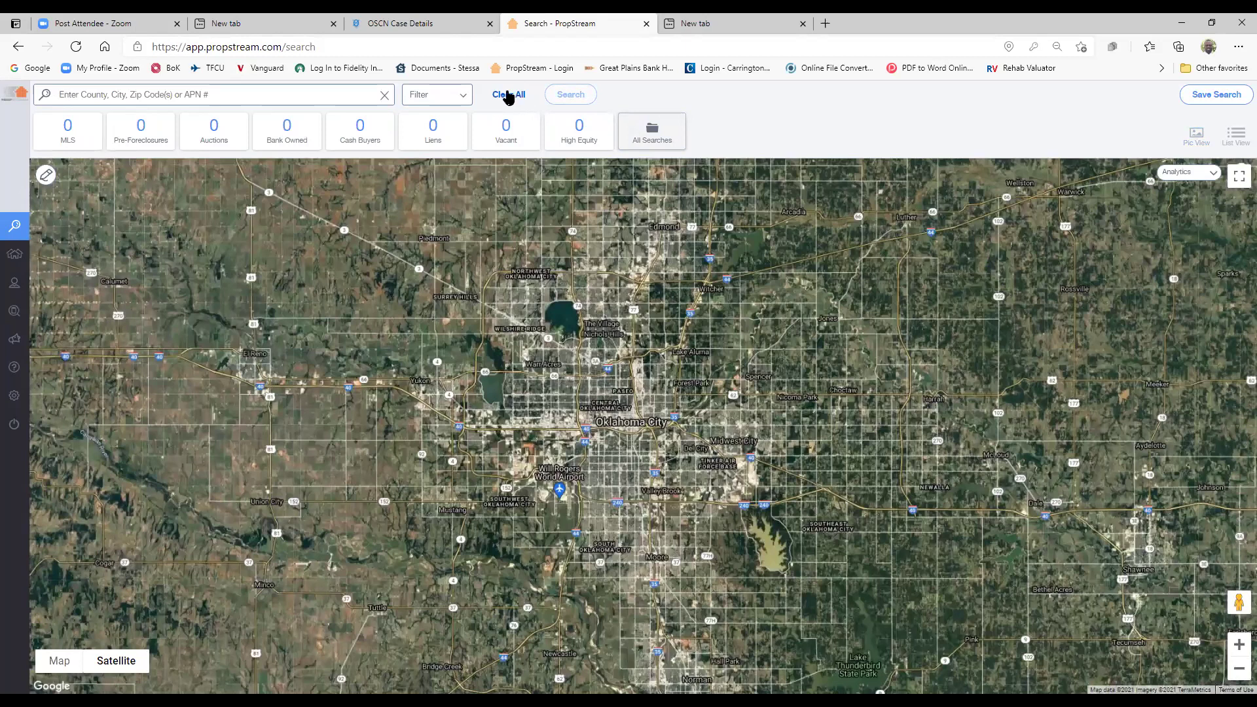
click(656, 134)
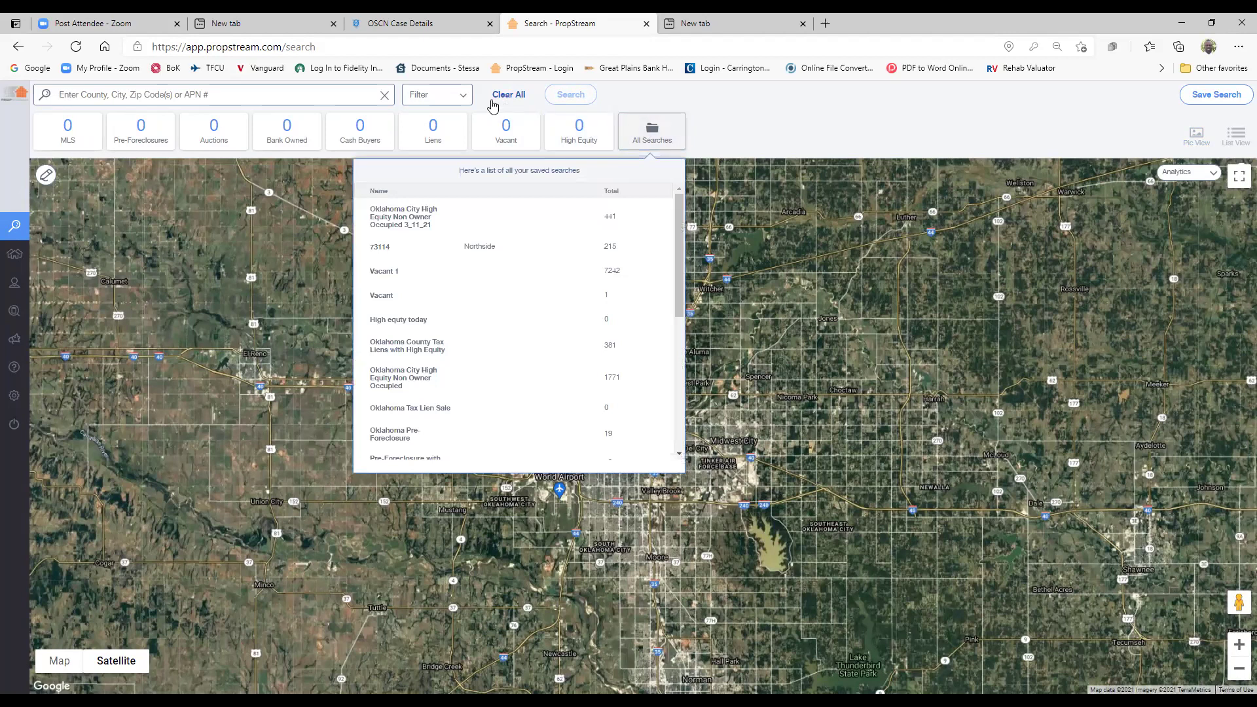
click(432, 96)
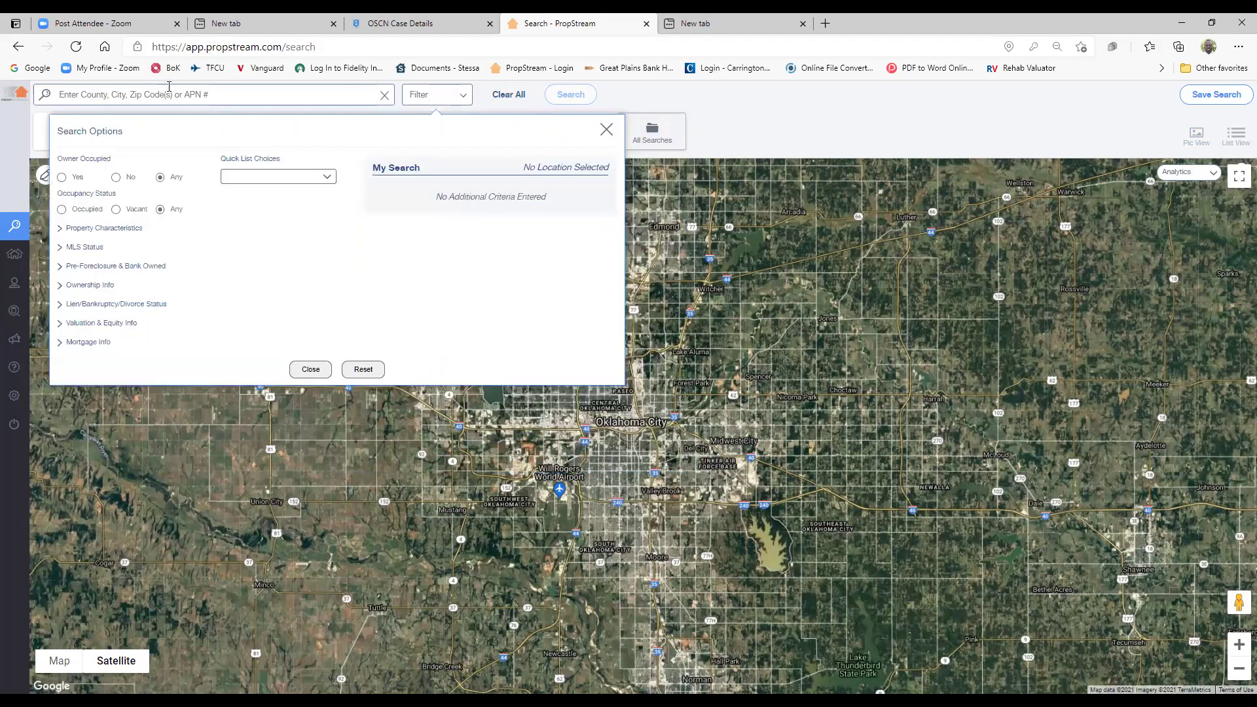
click(223, 93)
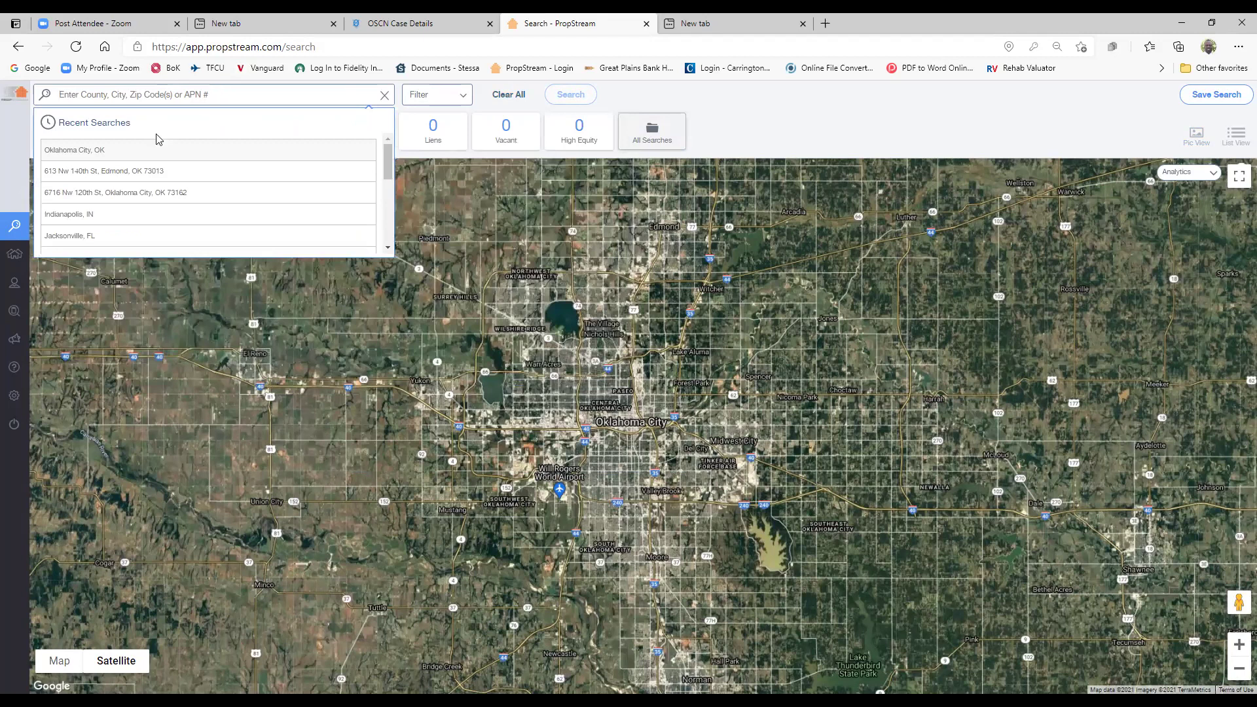
click(81, 150)
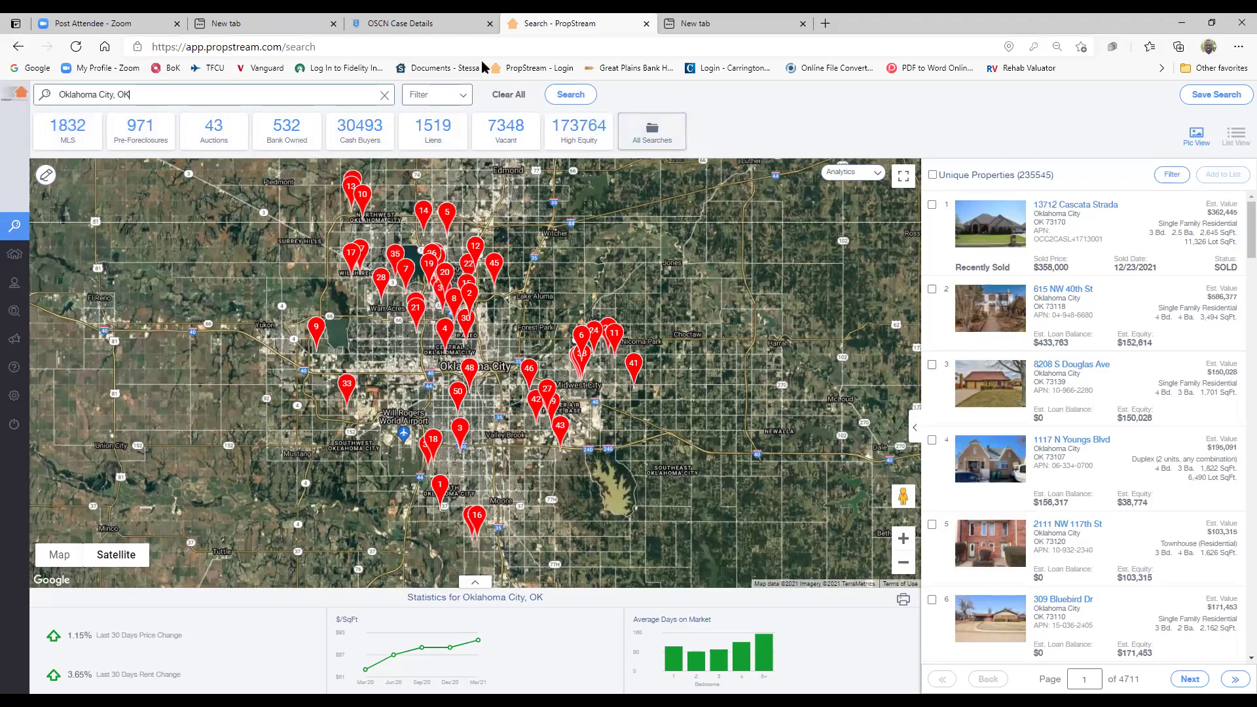
- Filter the Oklahoma City properties by the Liens quick list choice
click(462, 100)
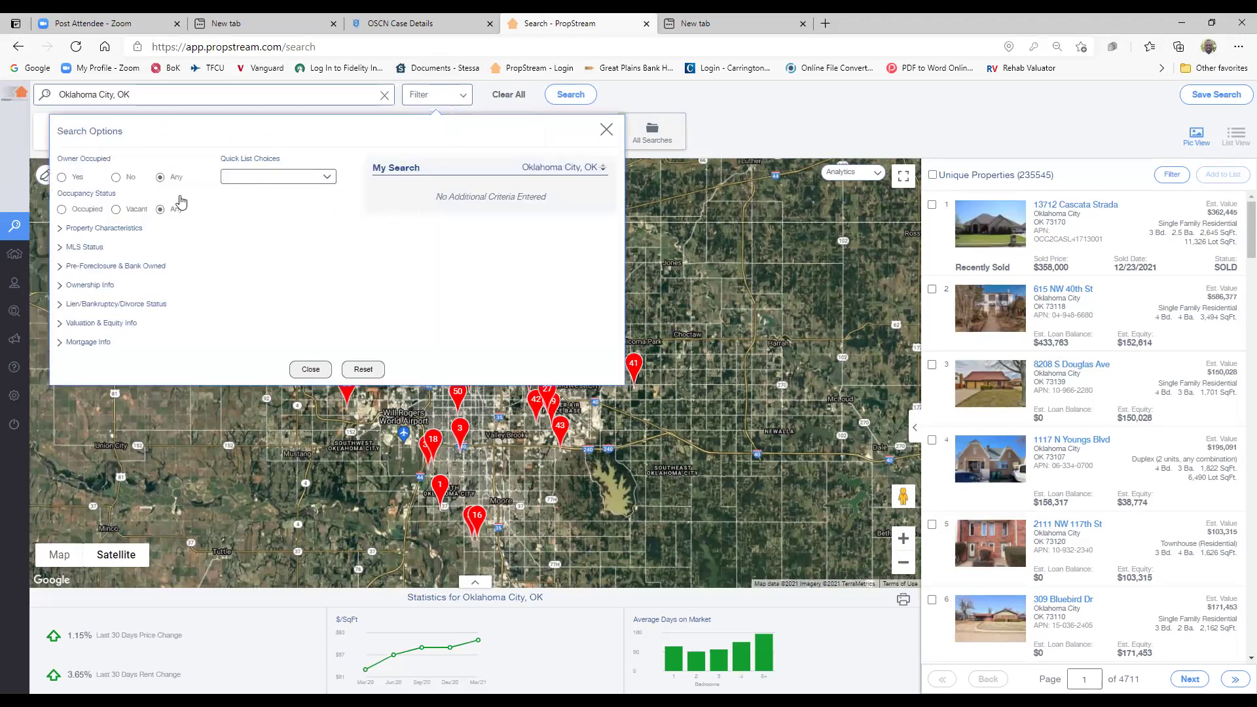
click(329, 179)
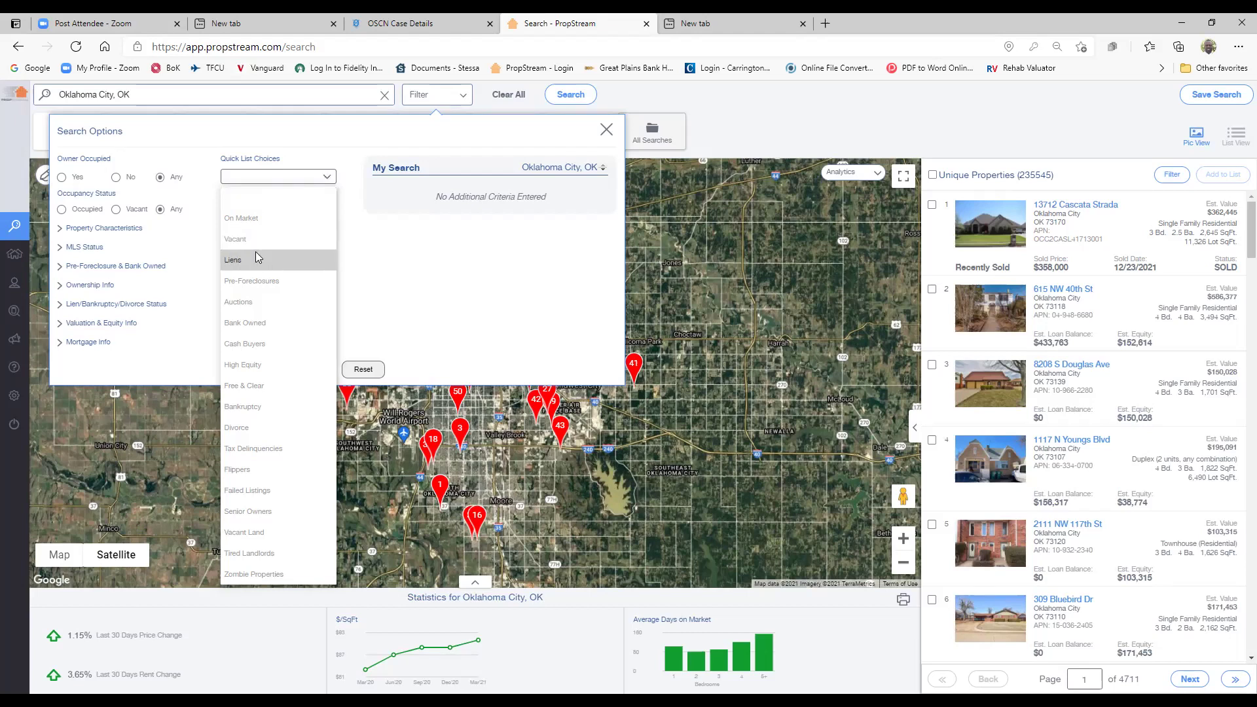
click(234, 260)
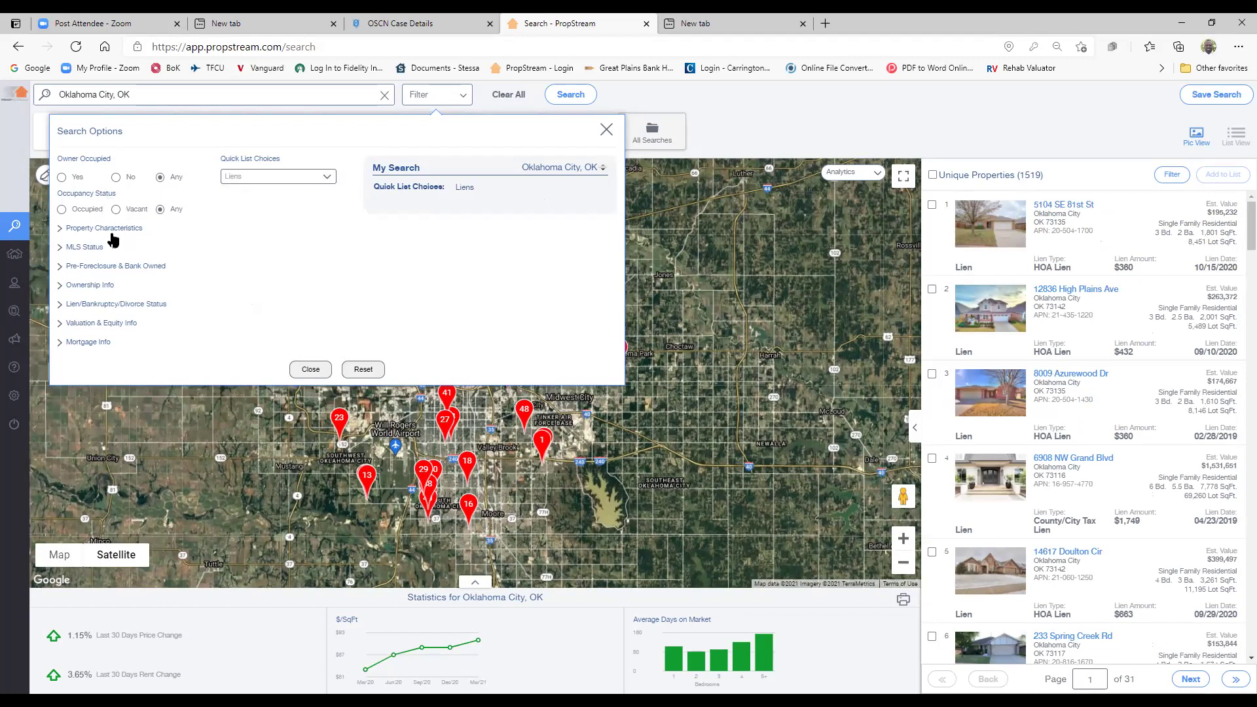
- Restrict the property characteristics to the Residential classification and the Single Family property type
click(90, 230)
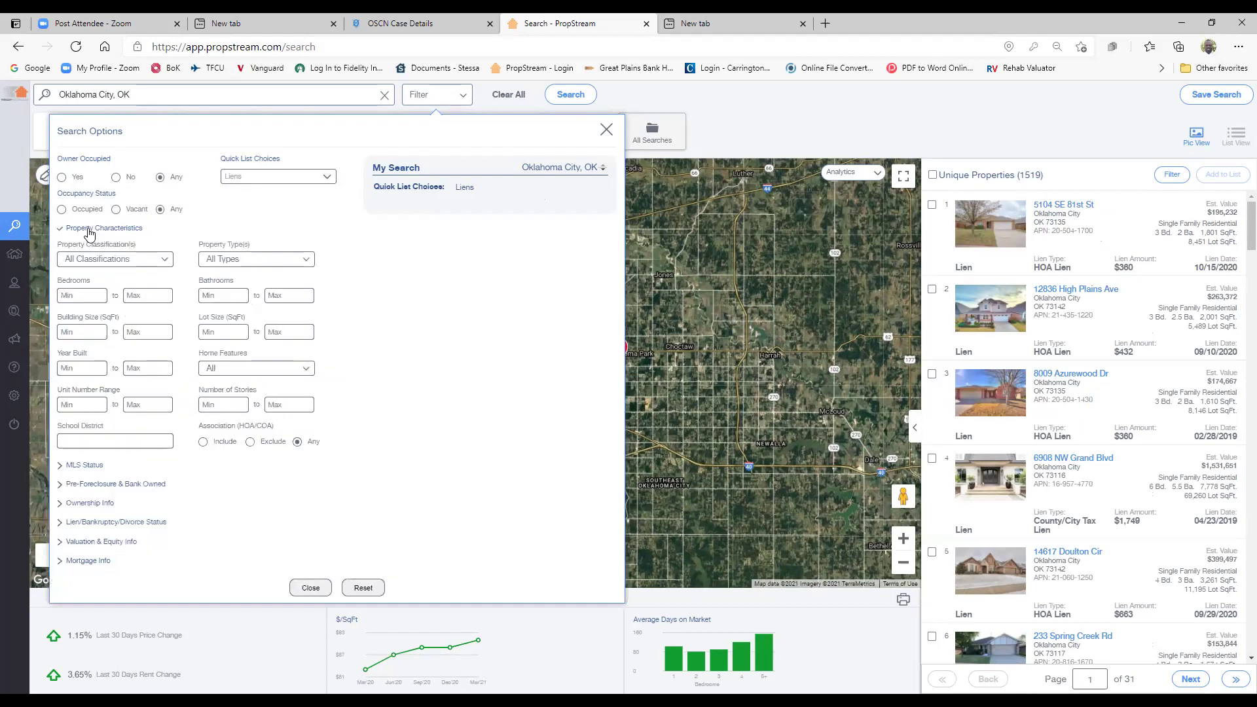
click(166, 263)
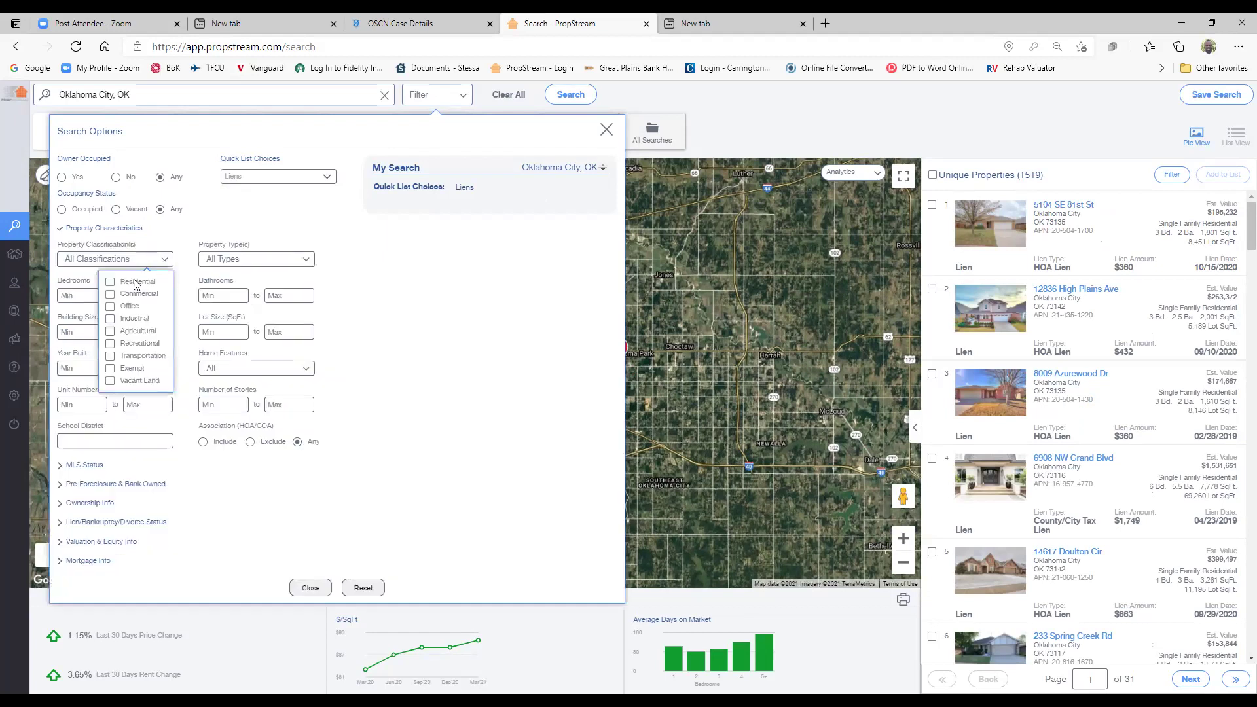
click(111, 284)
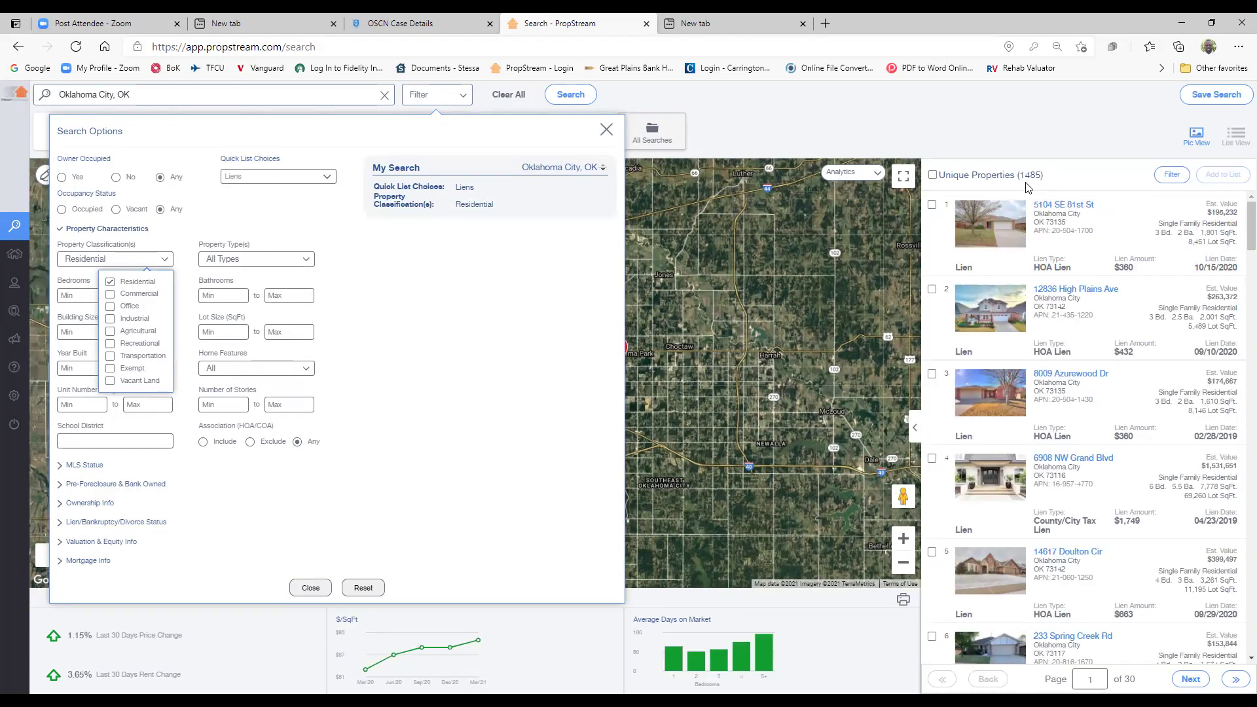
click(308, 261)
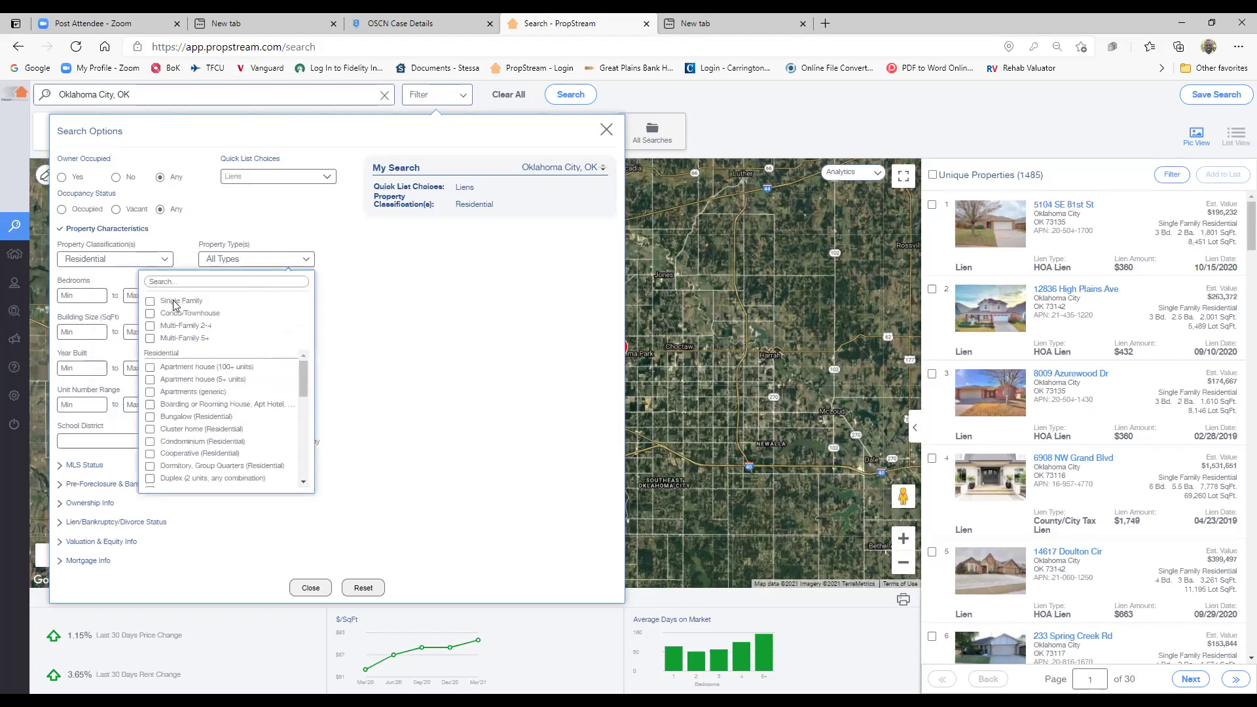
click(150, 303)
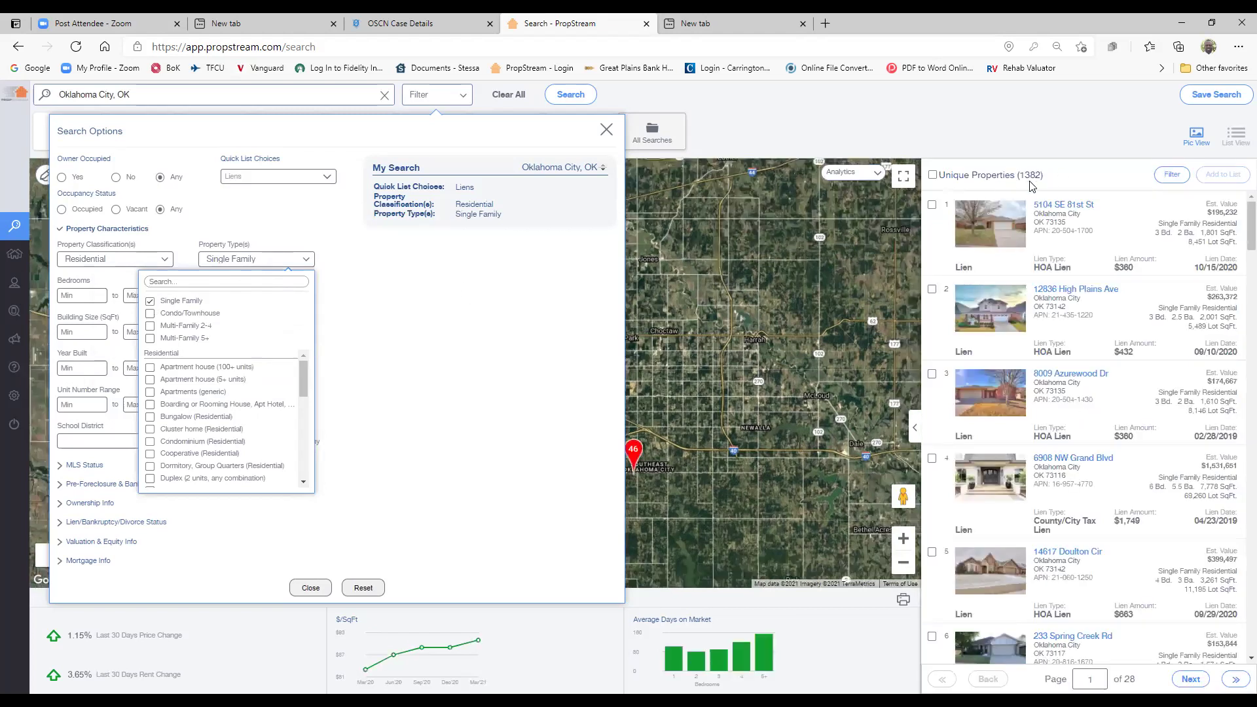
click(409, 315)
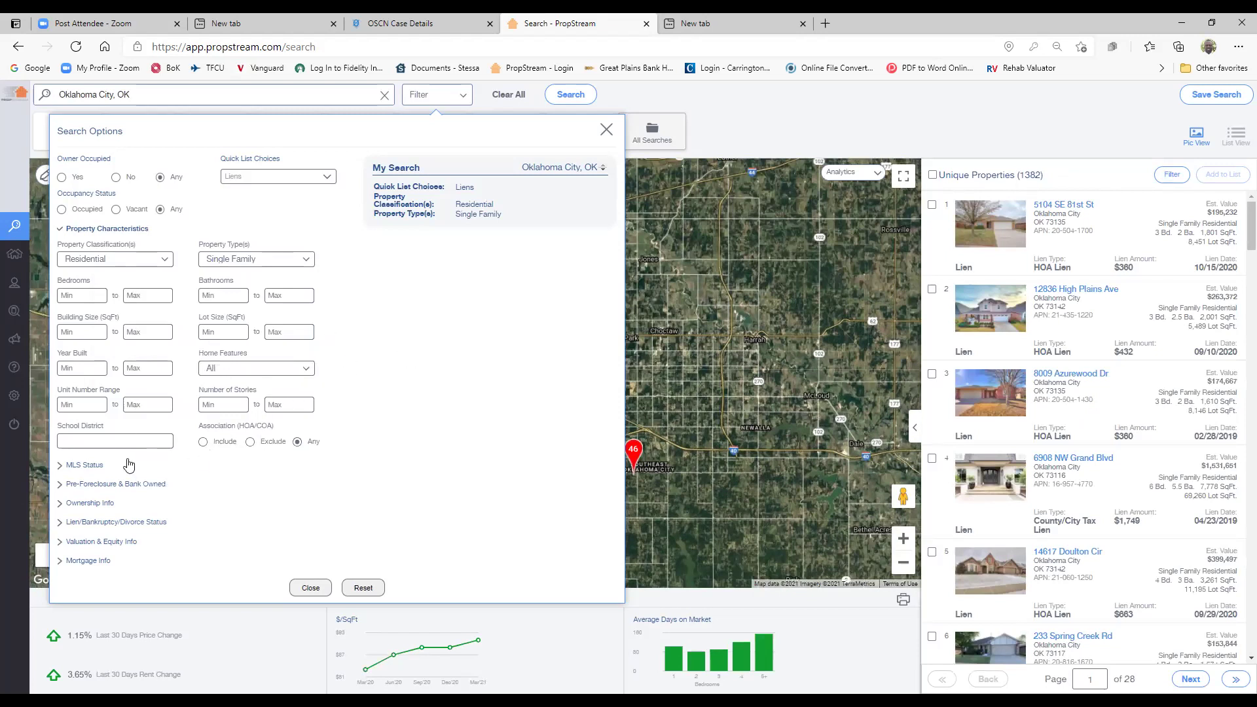
- Set the MLS On Market filter to No and the foreclosure status to Notice of Default / Lis Pendens and Auctions
click(81, 466)
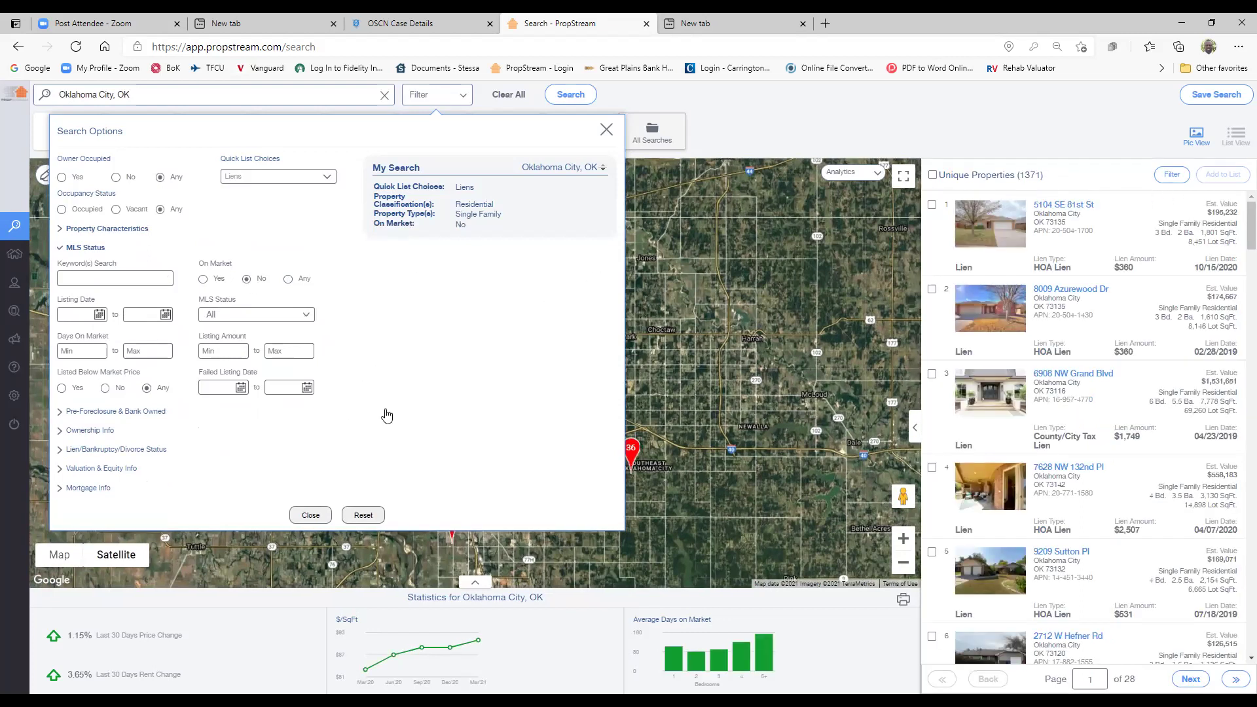
click(110, 414)
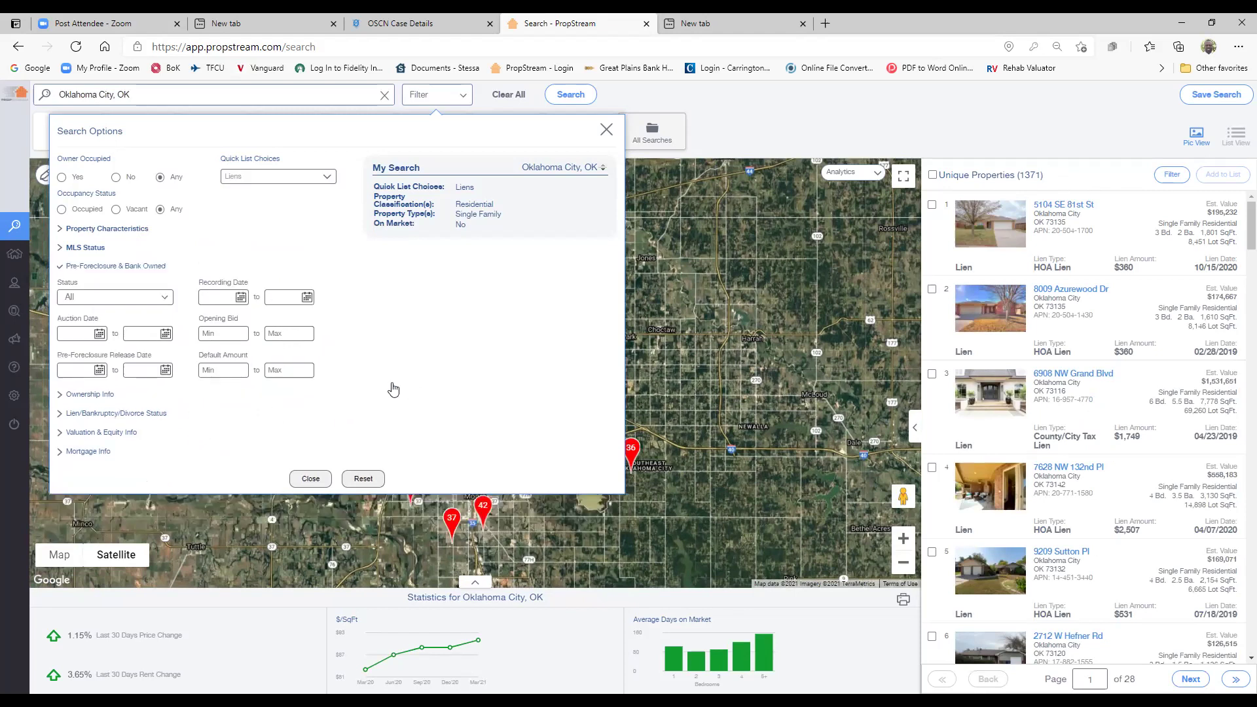
click(165, 299)
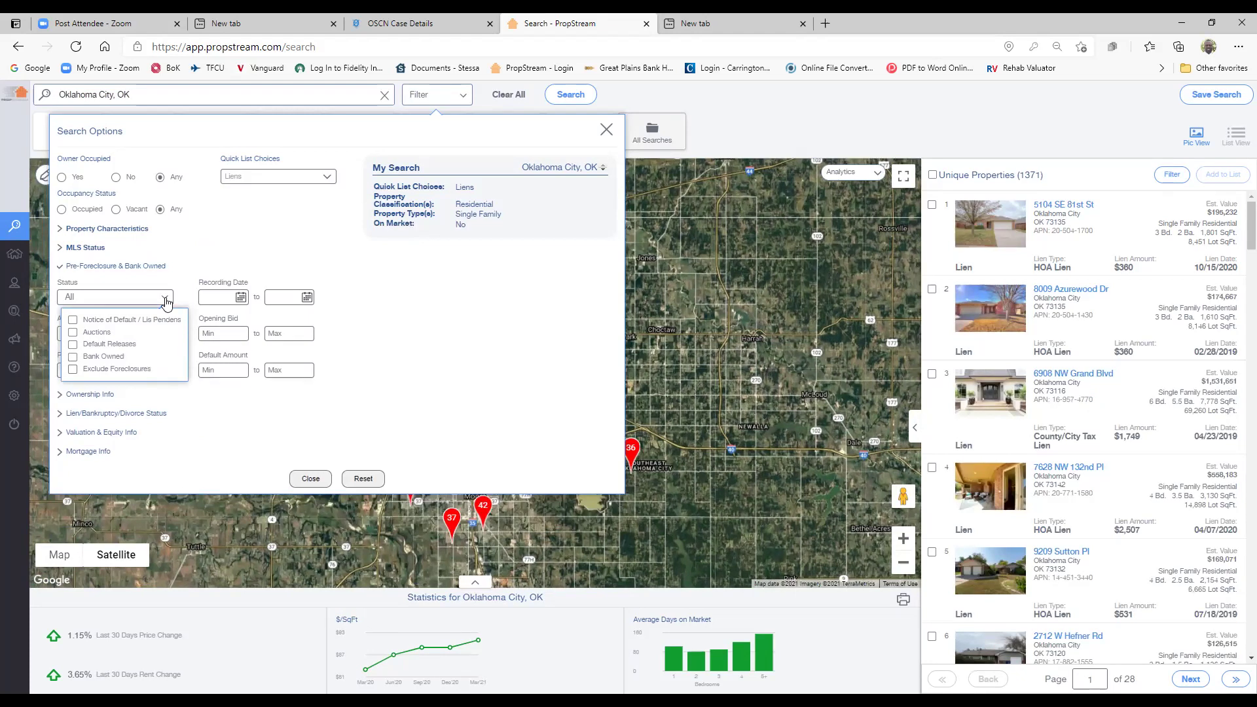
click(73, 320)
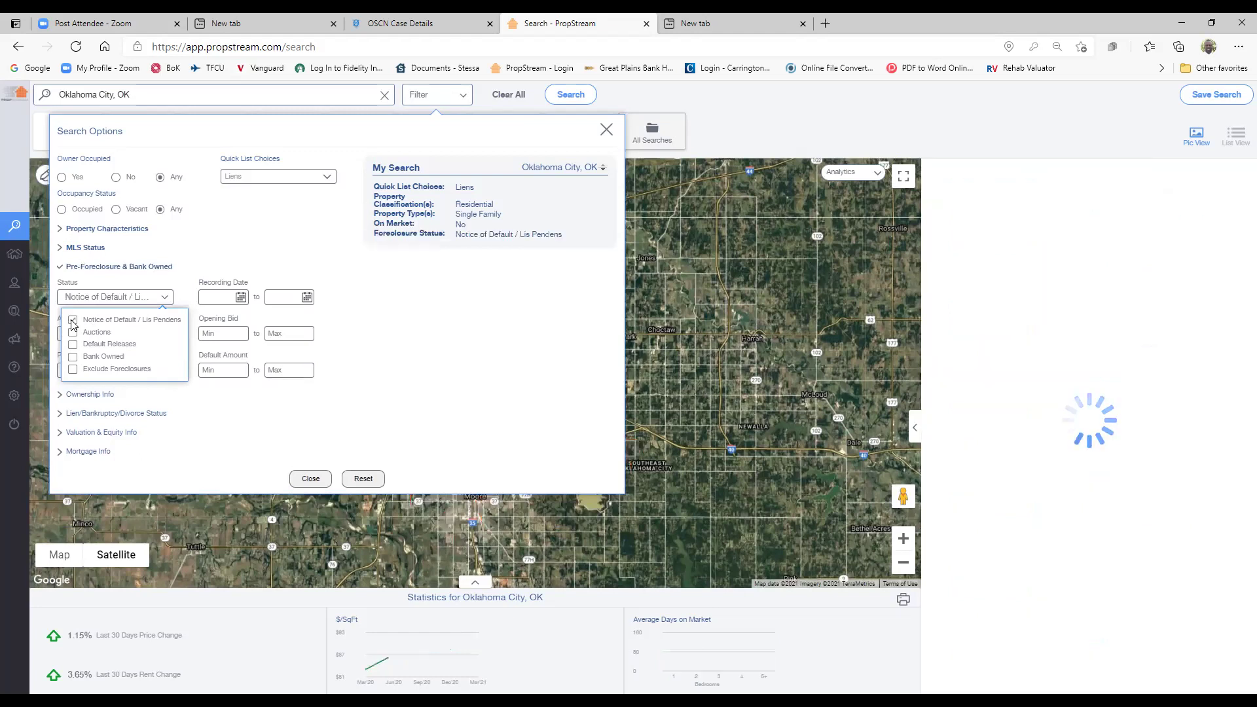
click(73, 333)
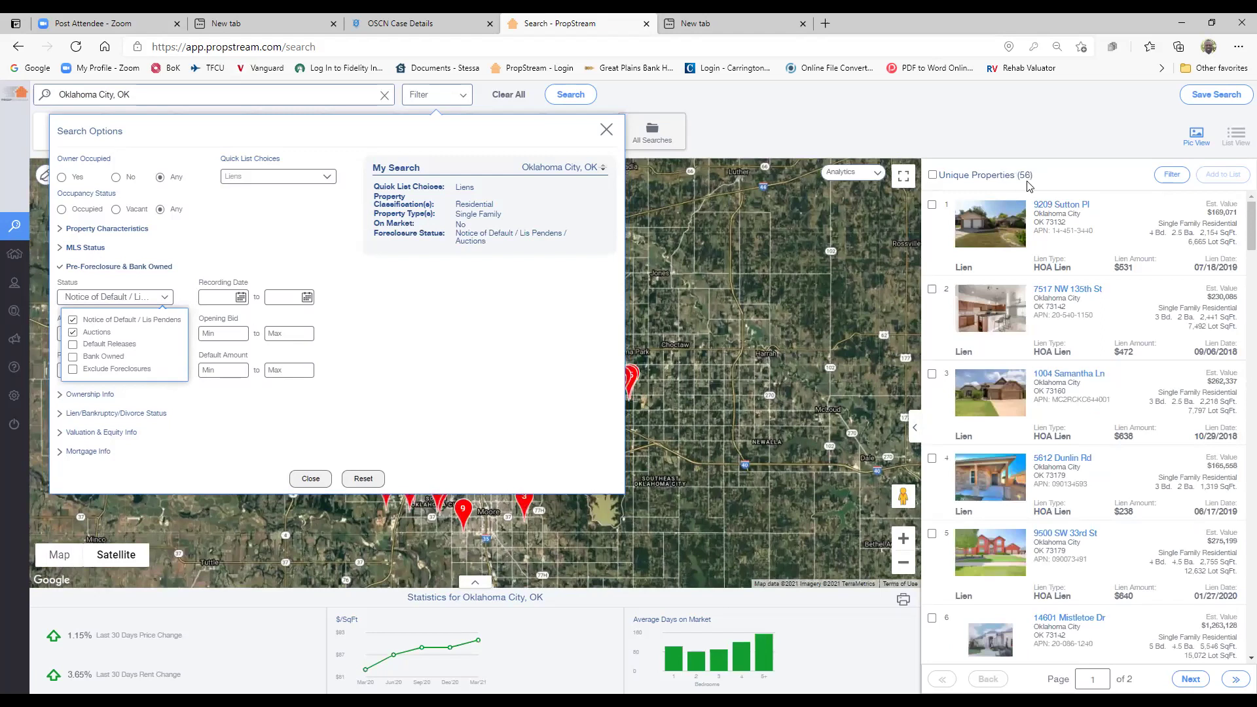
click(73, 320)
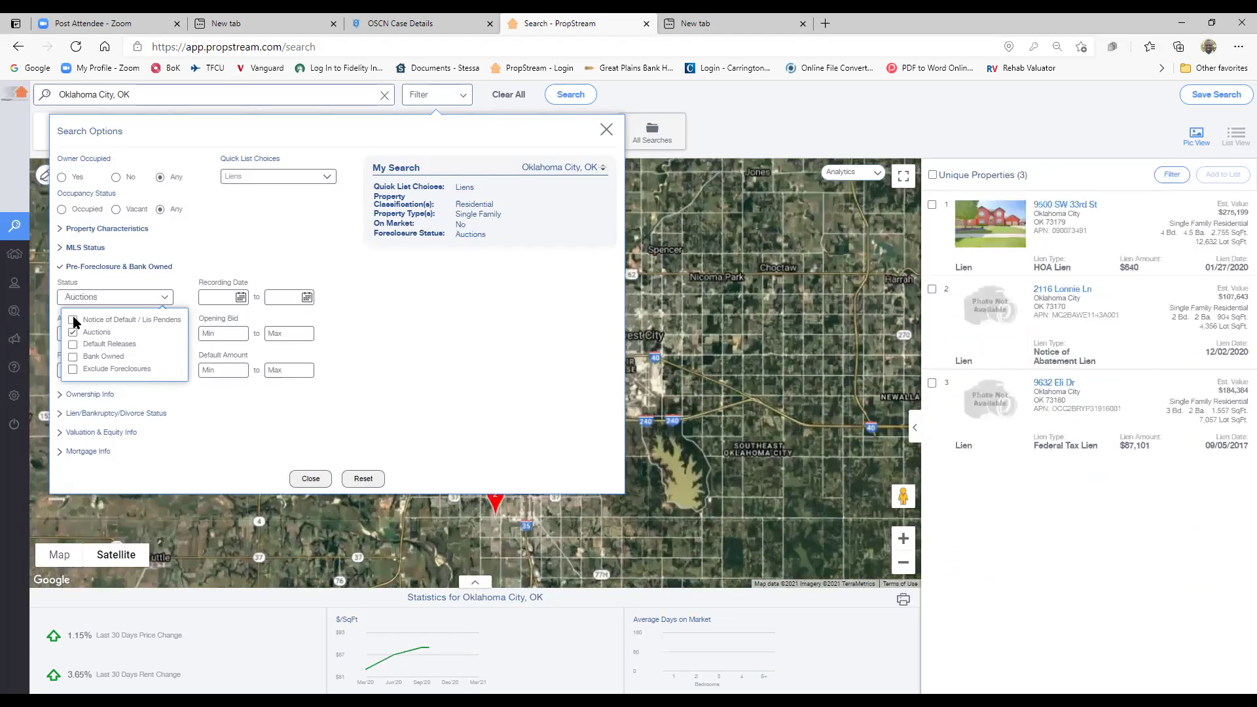
click(73, 320)
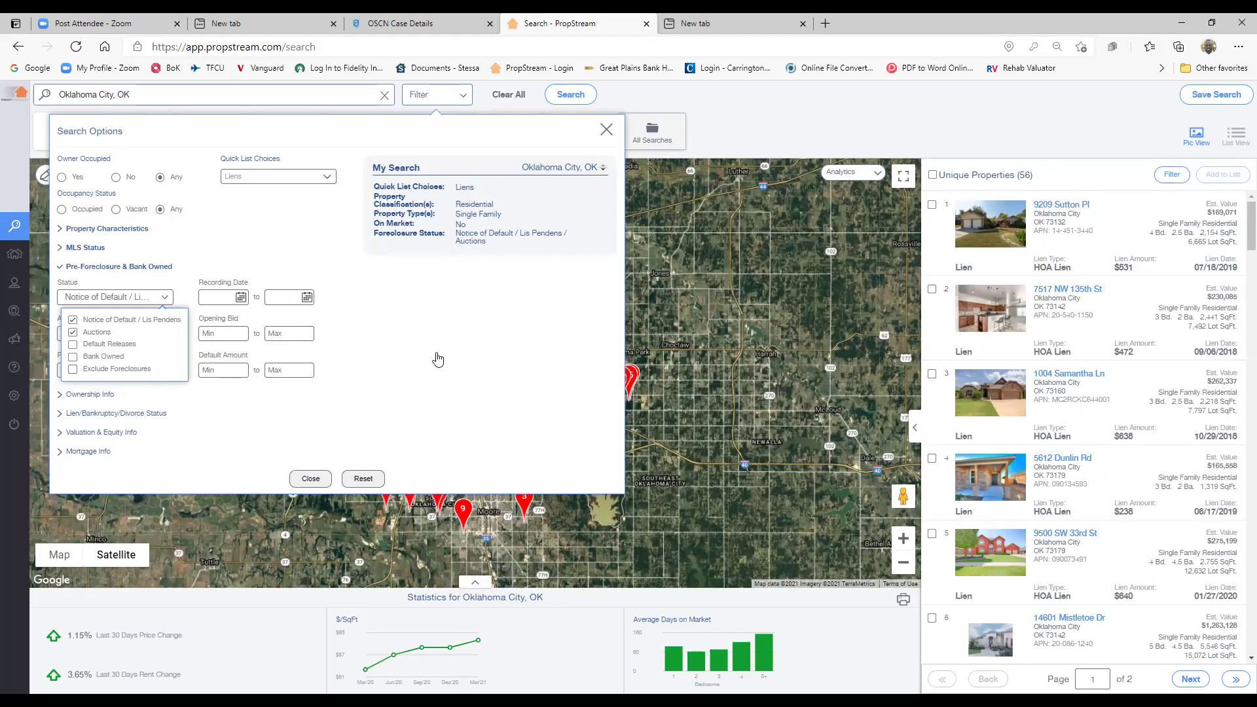
click(392, 383)
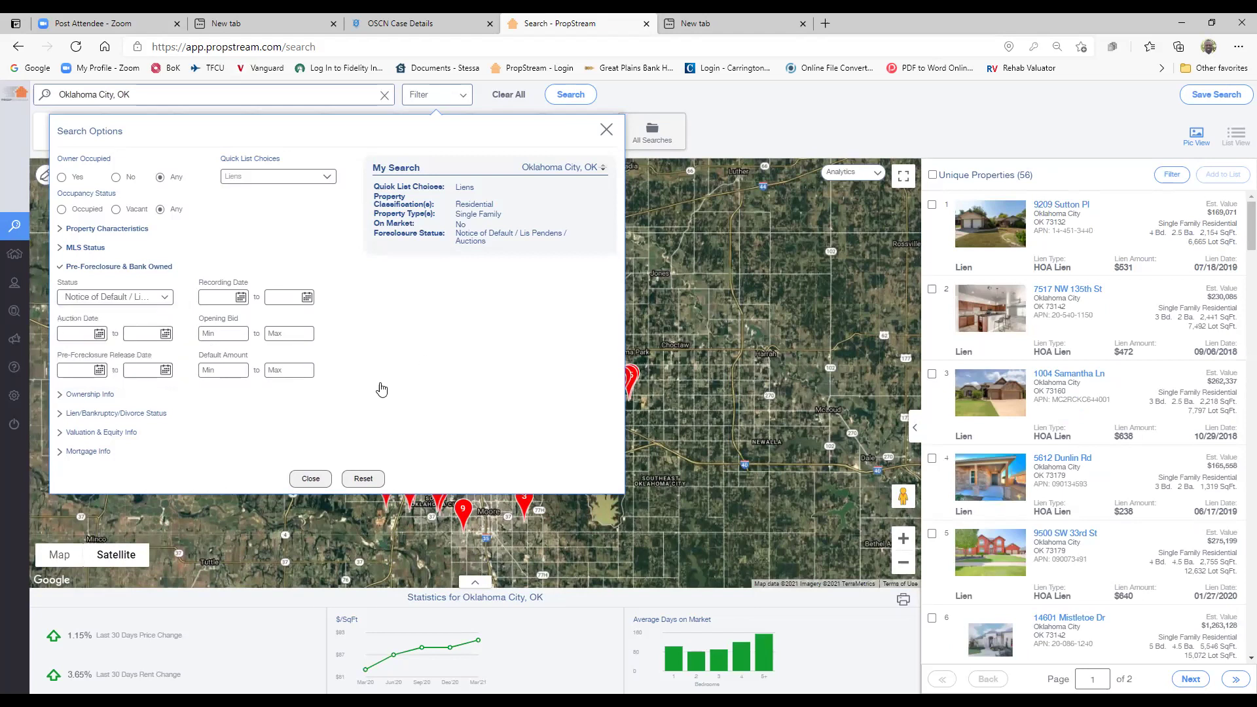
- Set the ownership filters to a minimum of 5 years of ownership and the Individual owner type
click(97, 395)
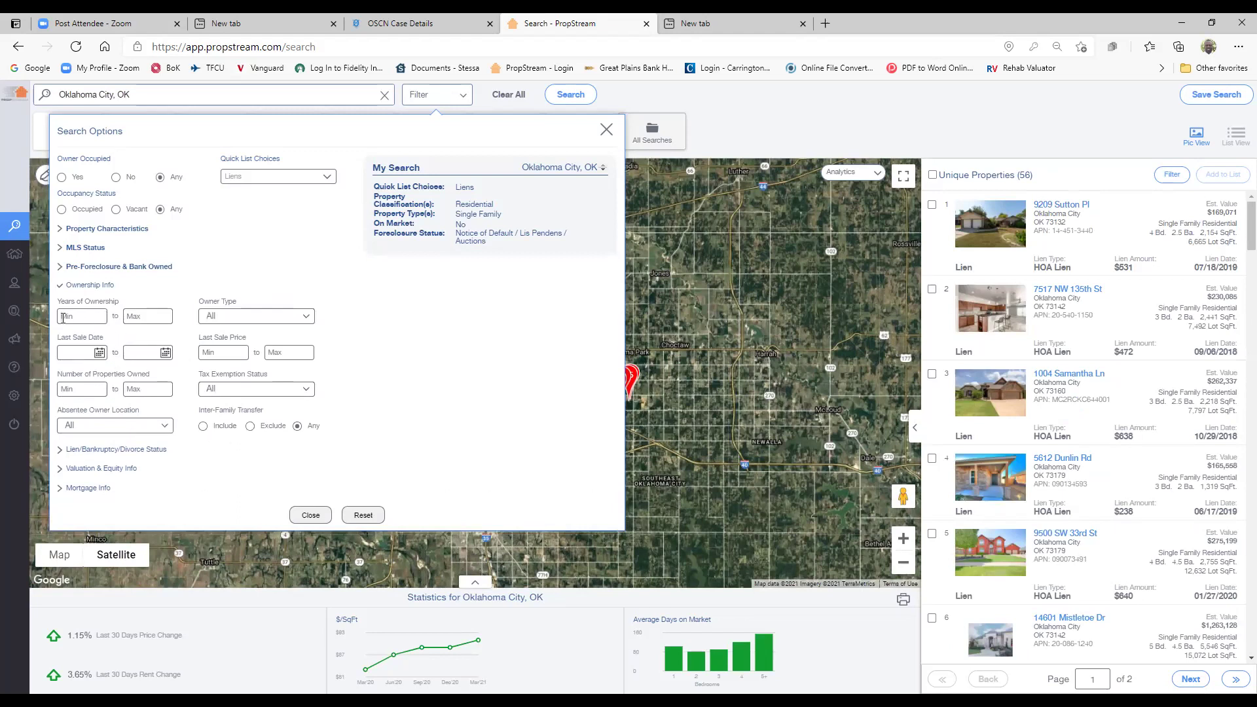
click(93, 316)
text(5)
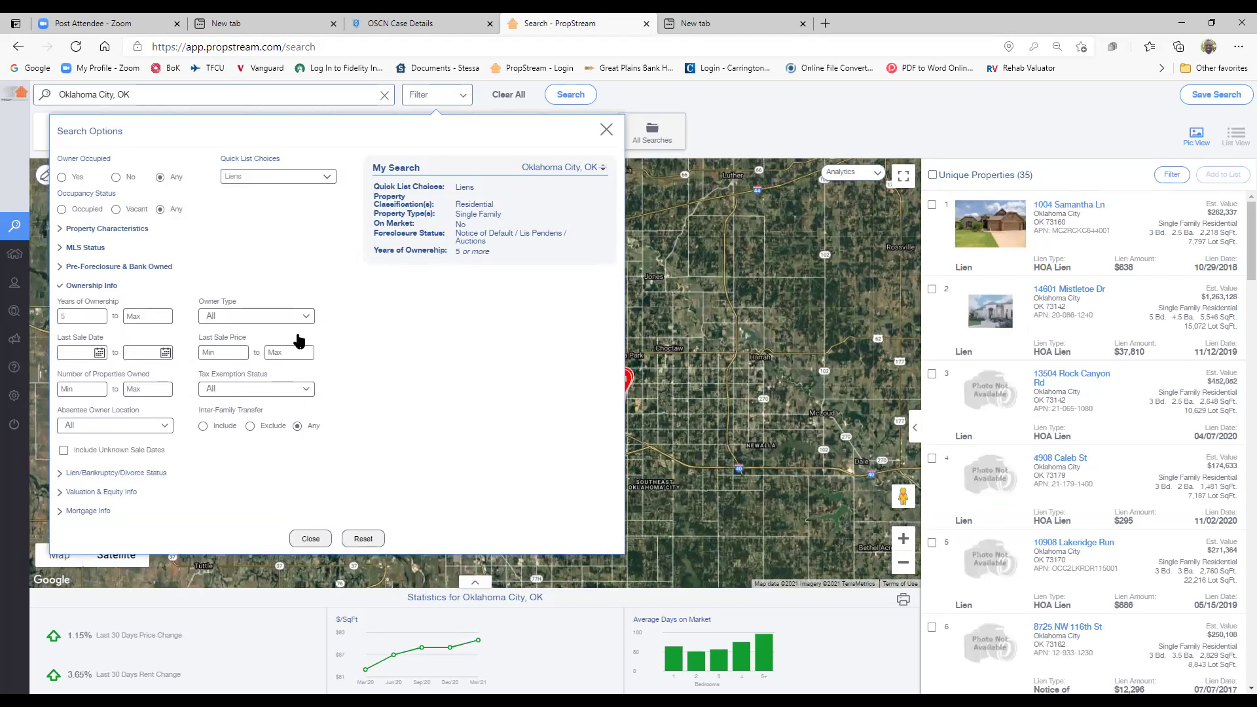
click(307, 318)
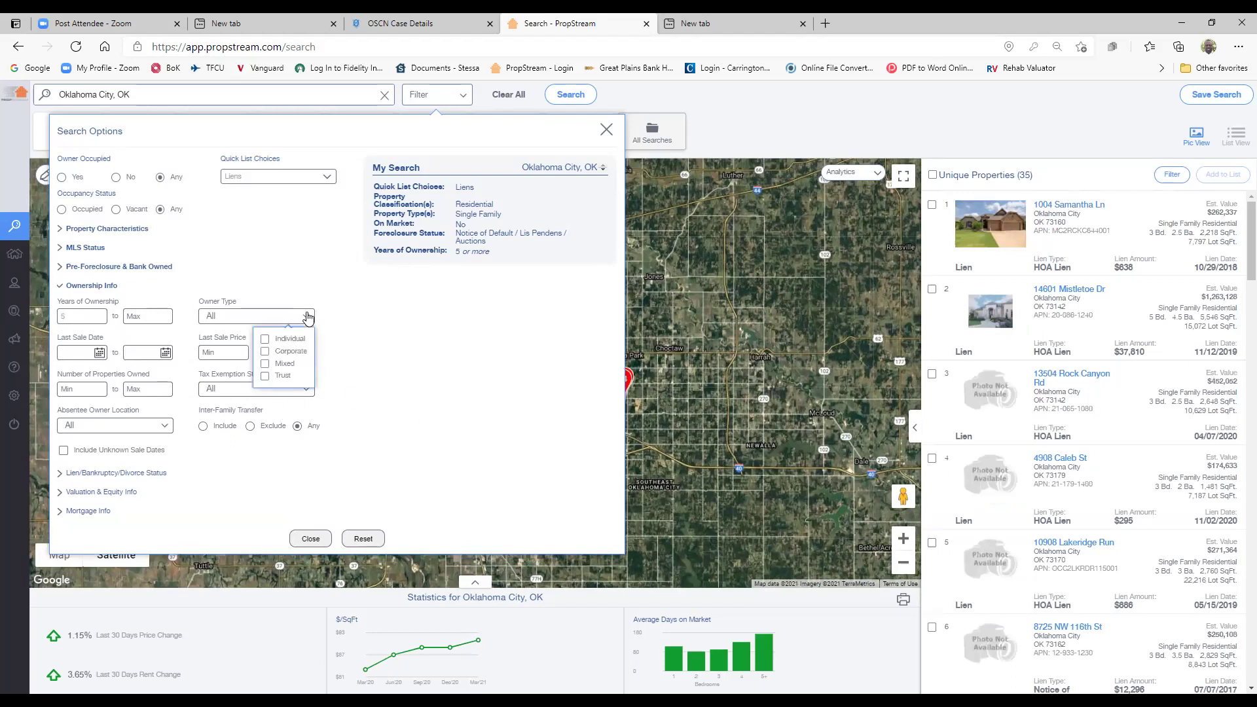
click(265, 340)
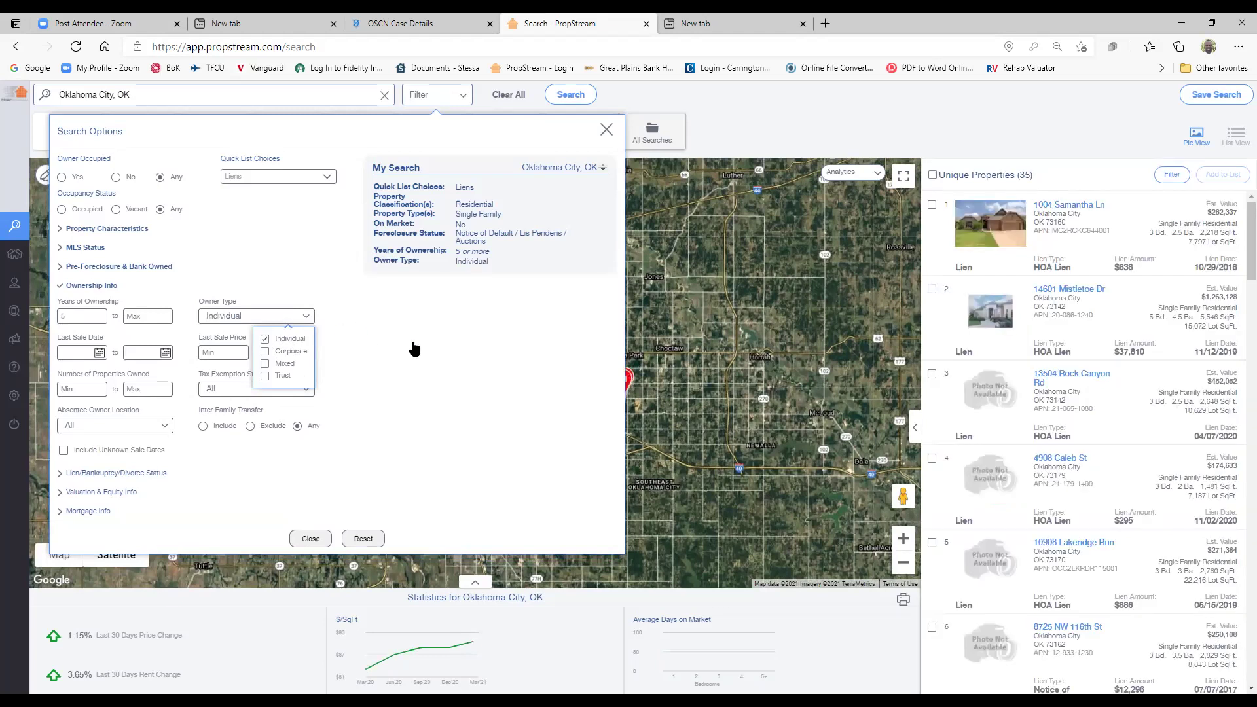
click(424, 385)
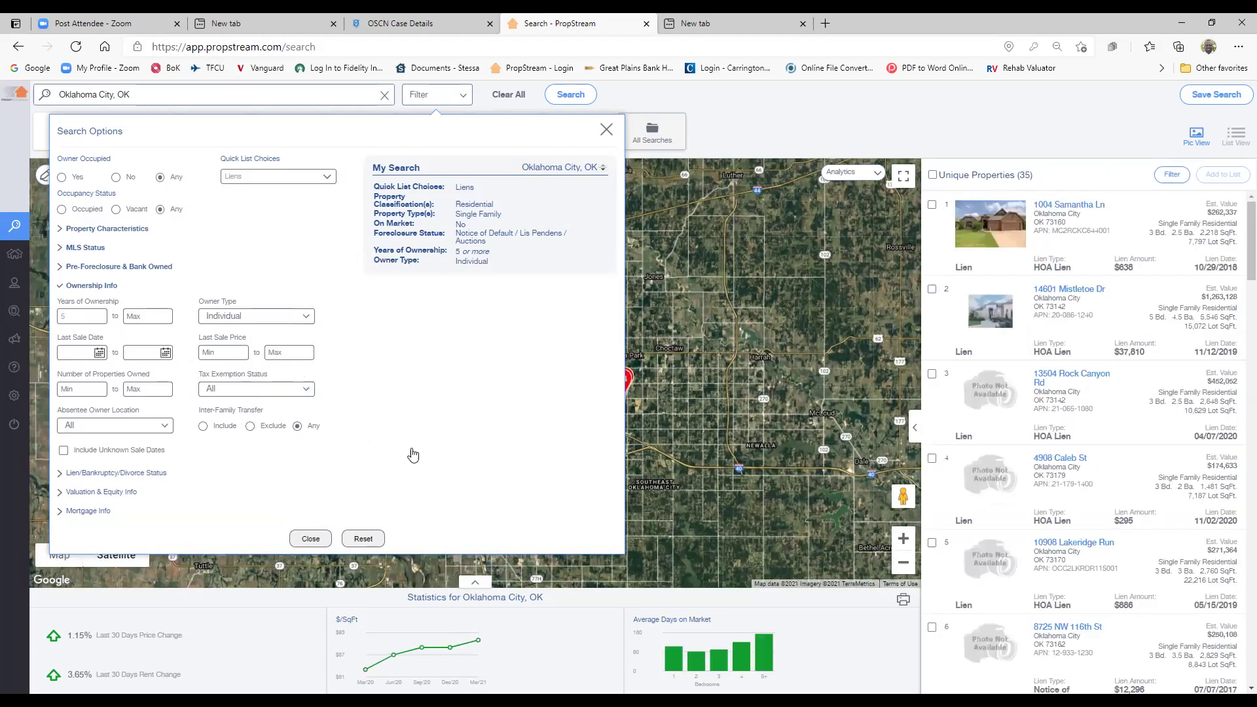
- Try restricting the specific lien type to Tax Lien, and clear that choice again
click(118, 473)
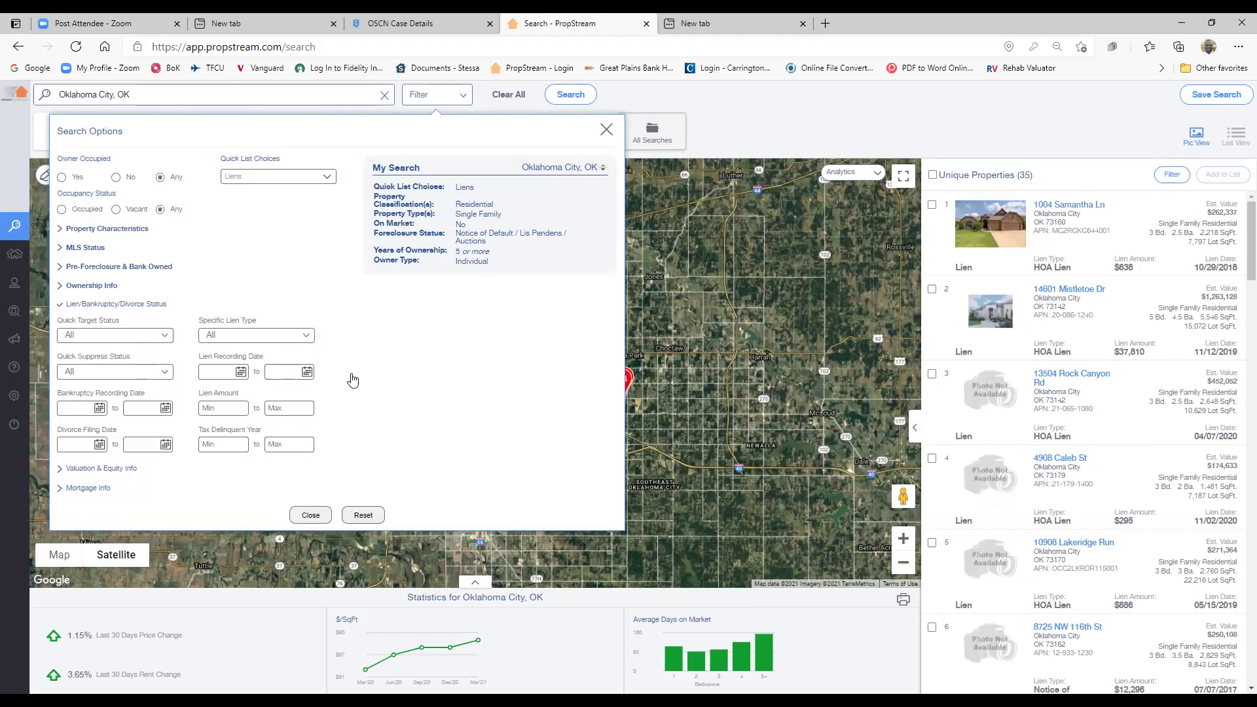
click(307, 336)
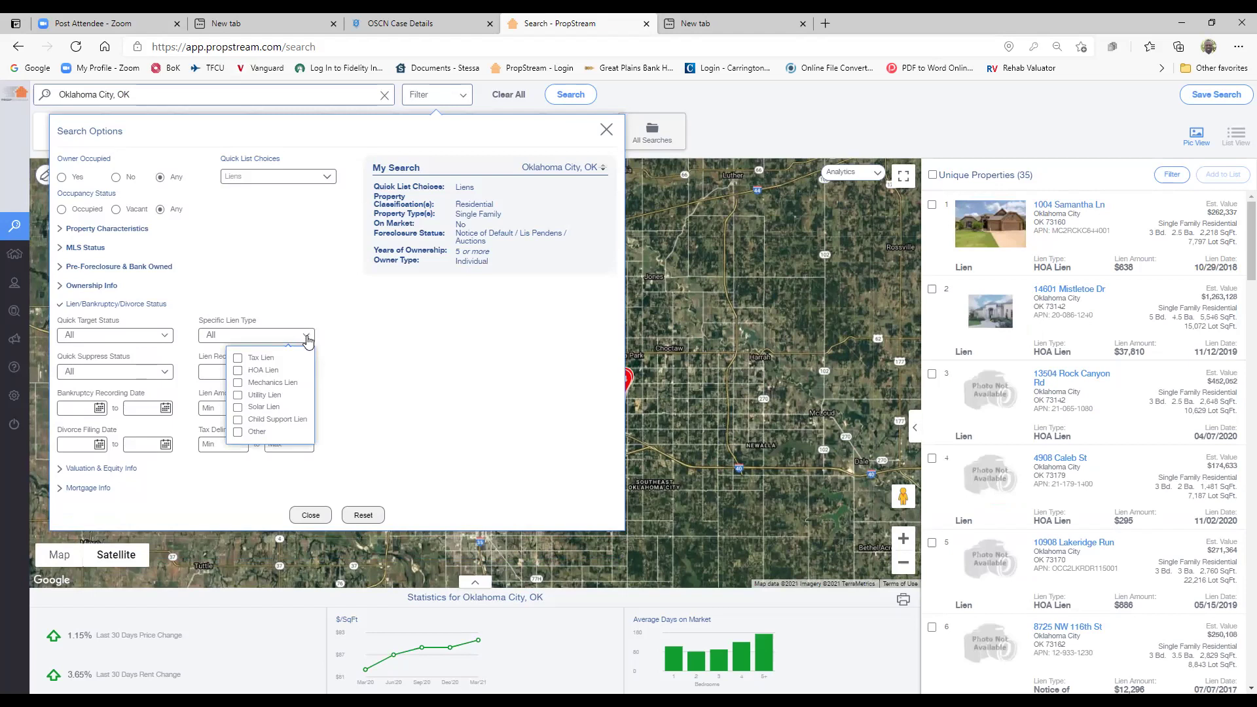
click(237, 359)
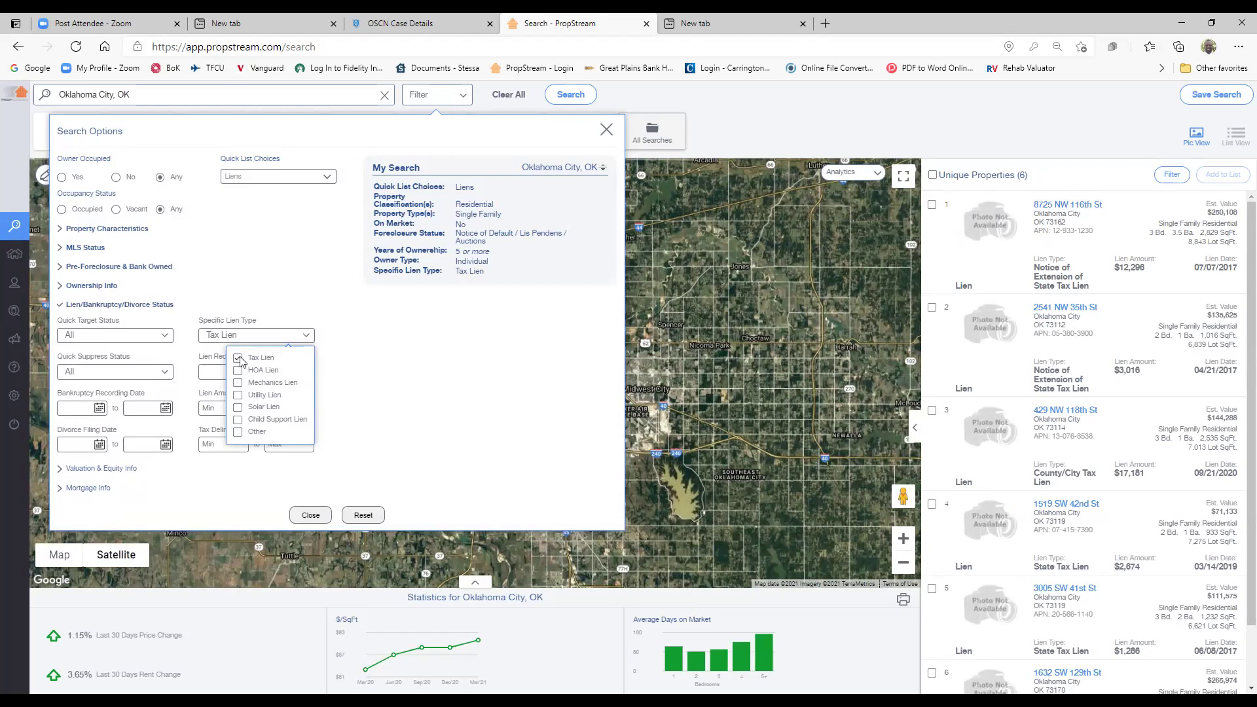
click(238, 358)
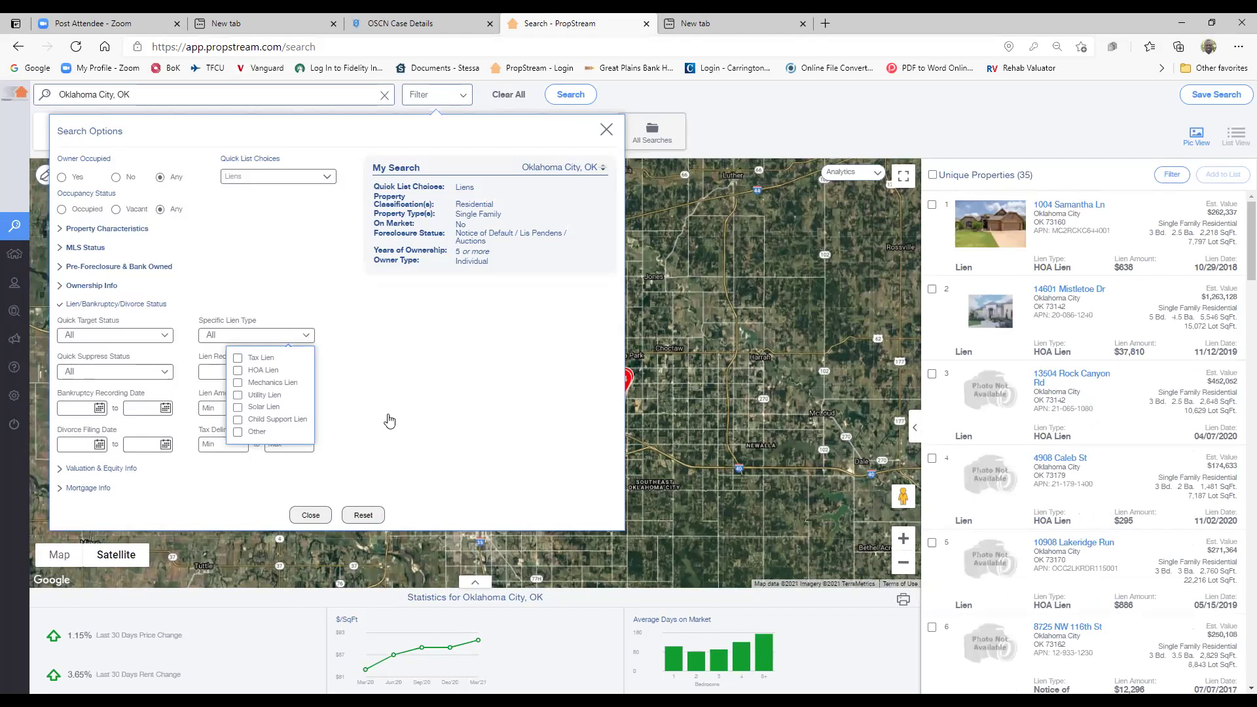
click(455, 446)
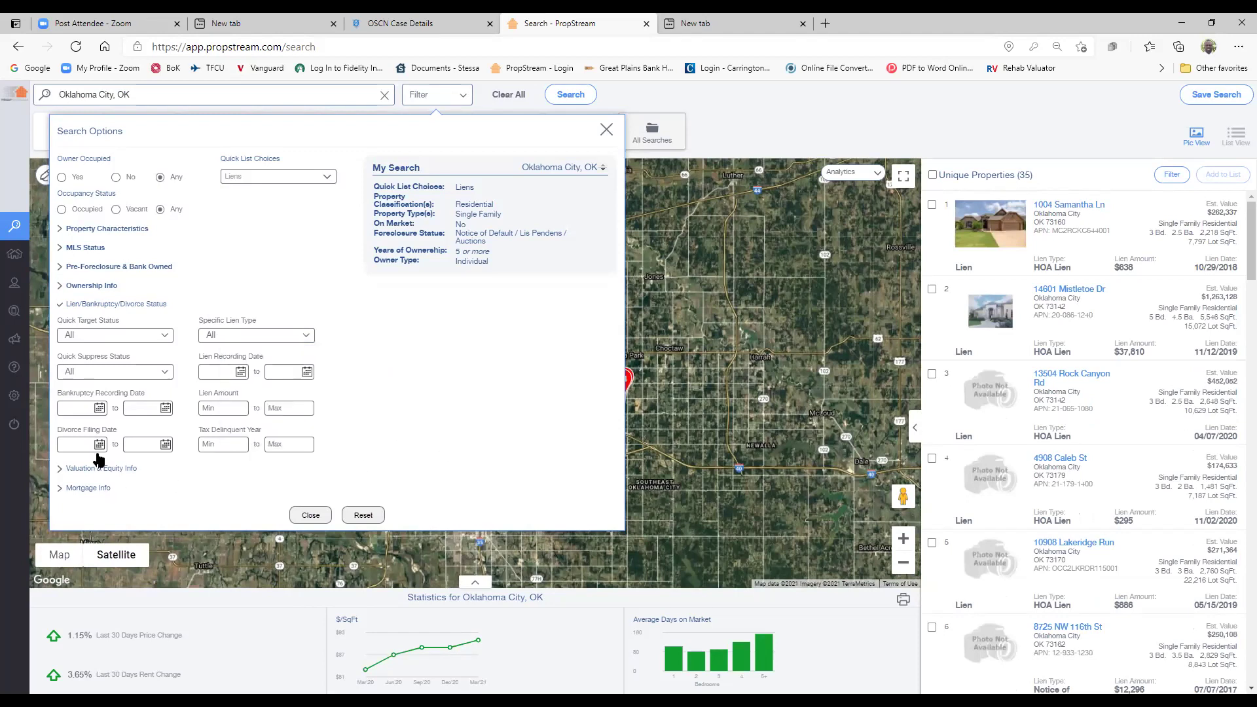
- Set the minimum estimated equity in dollars to 20,000 in the valuation and equity filters
click(102, 468)
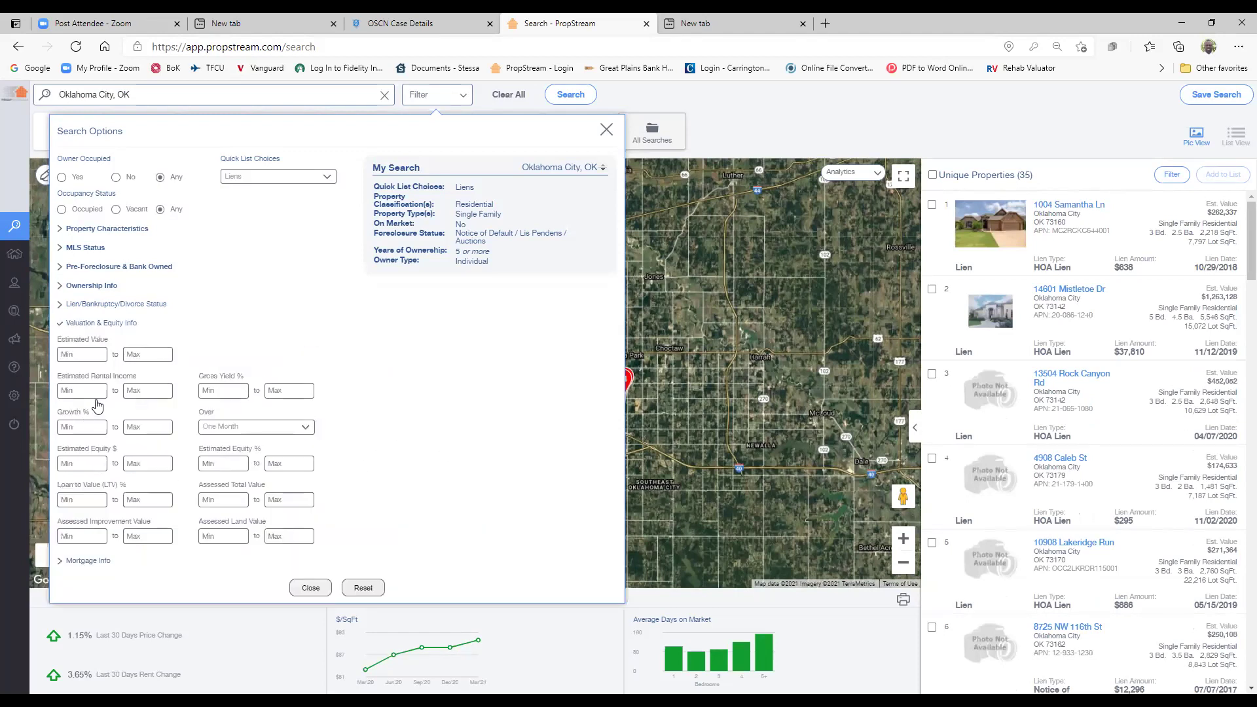
click(82, 463)
text(20)
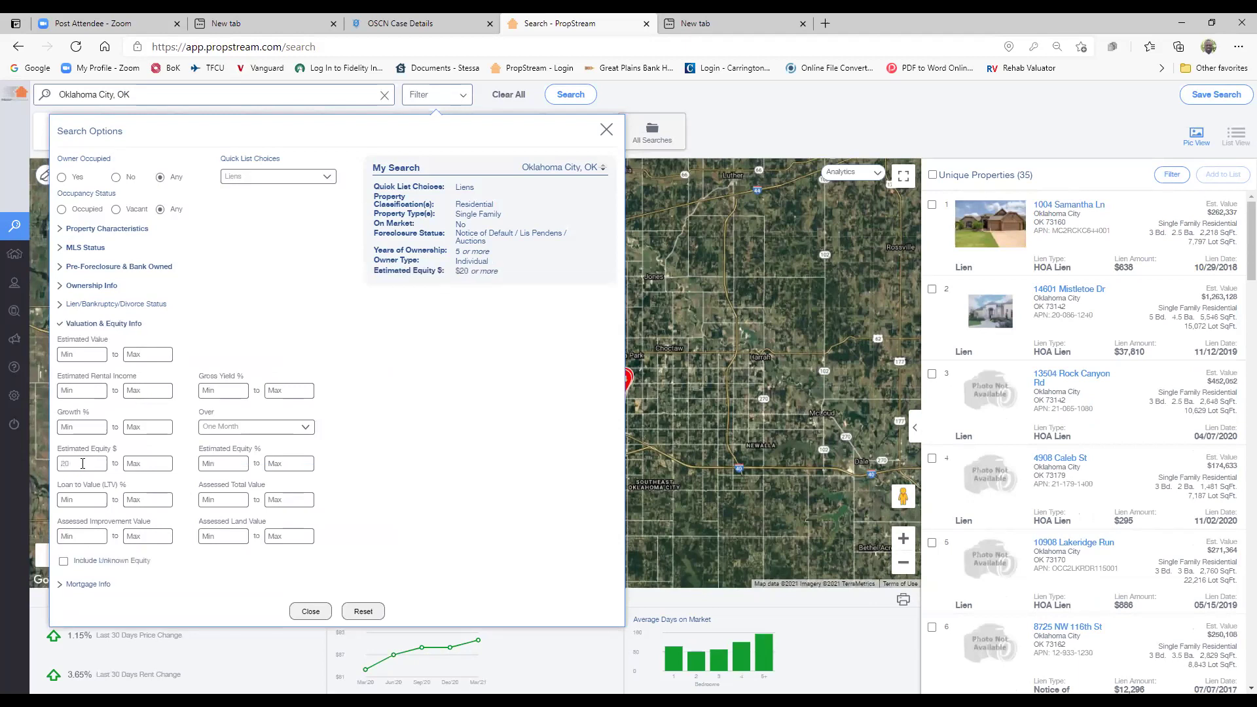
text(,000)
- Restrict the number of open mortgages to 1 in the mortgage filters and close the search options
click(90, 584)
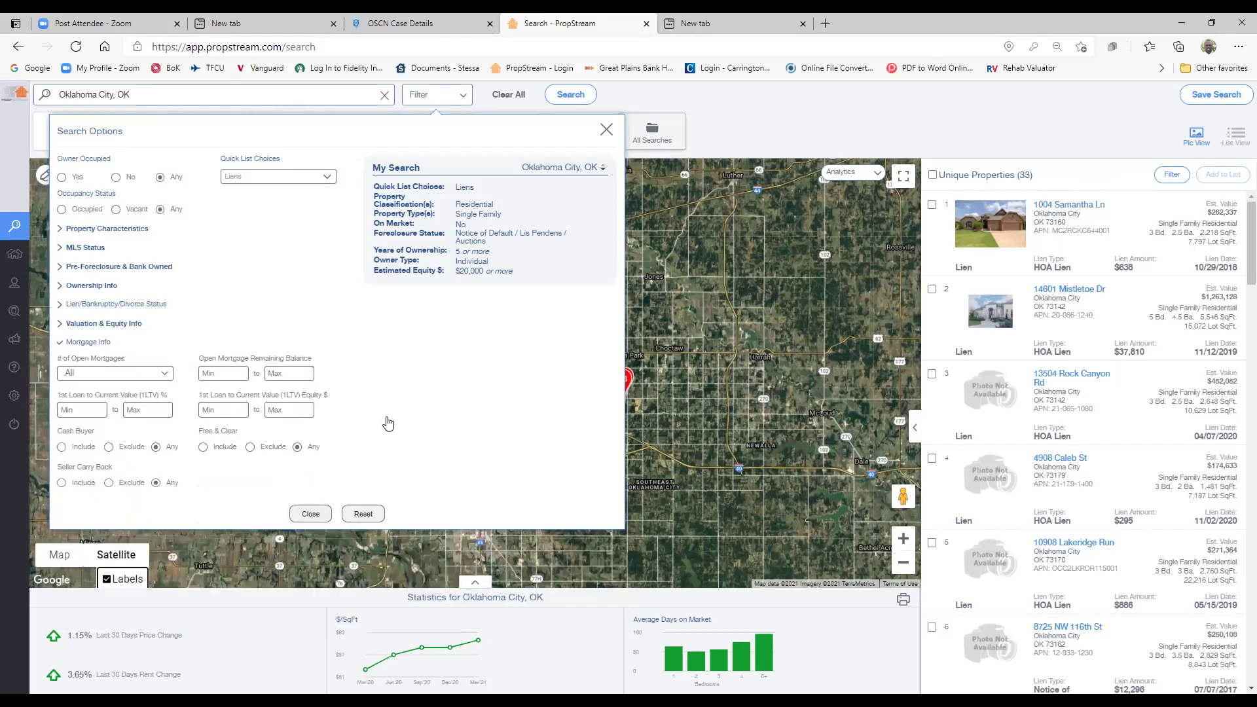
click(163, 375)
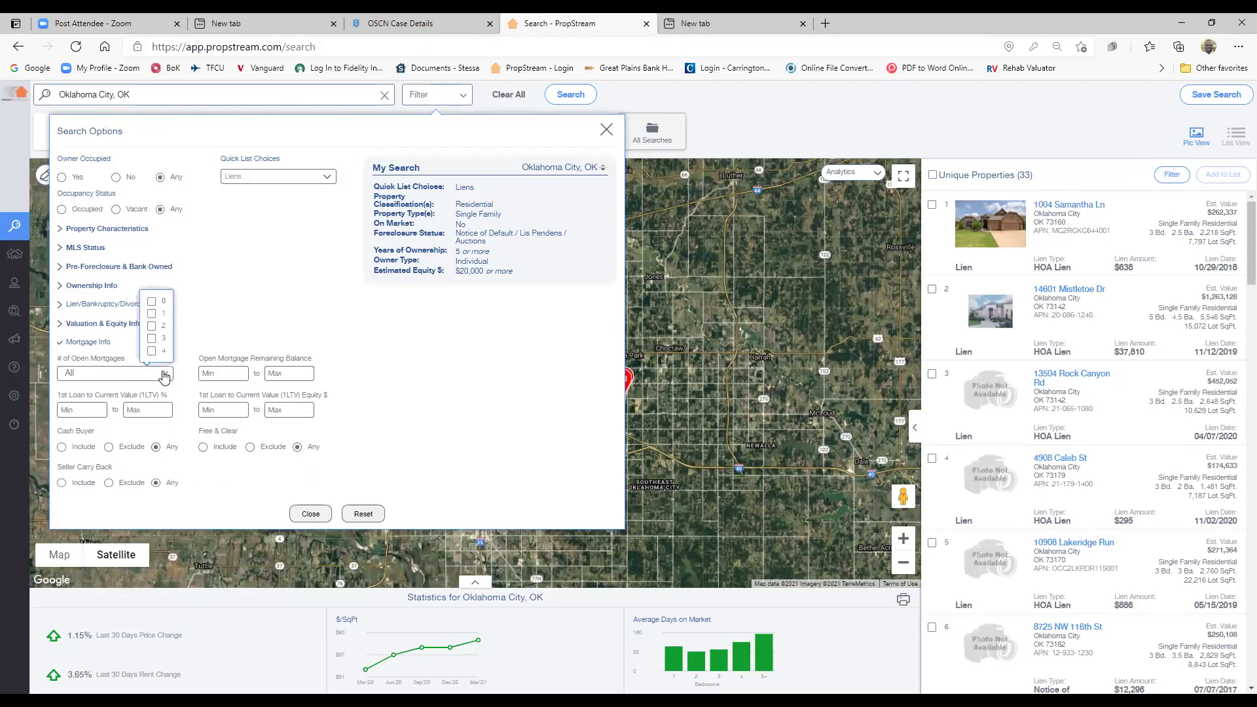
click(152, 302)
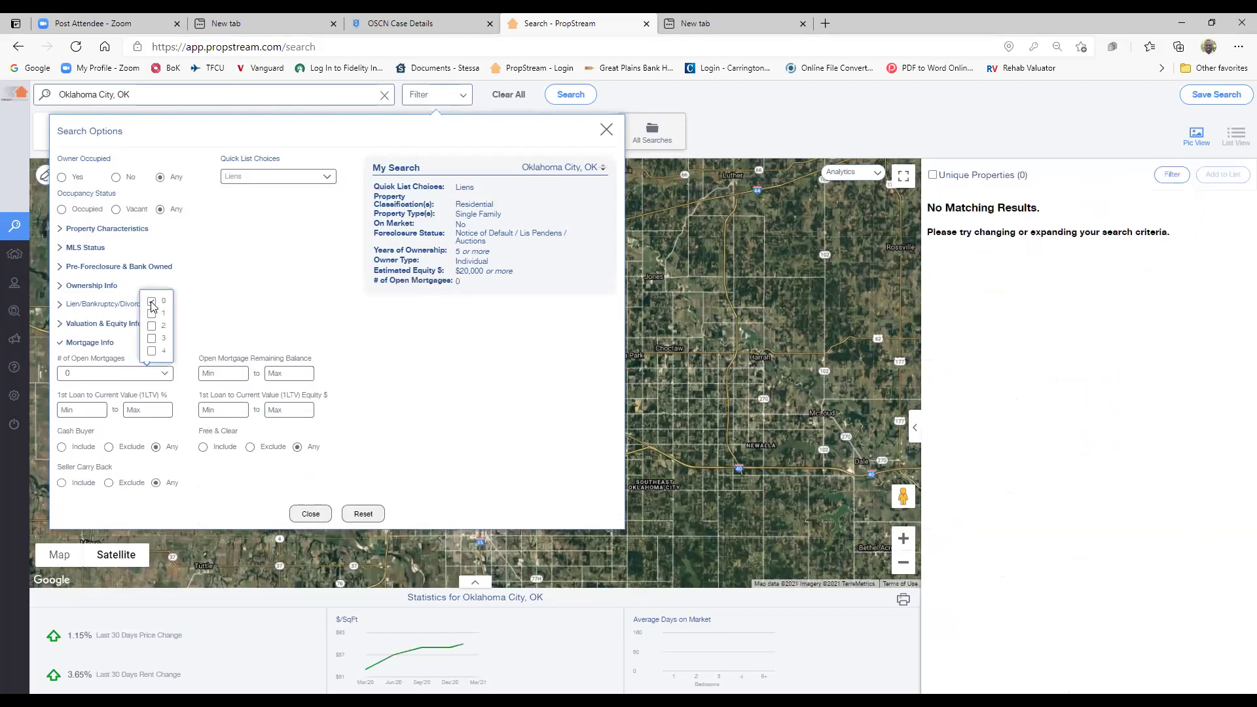
click(152, 310)
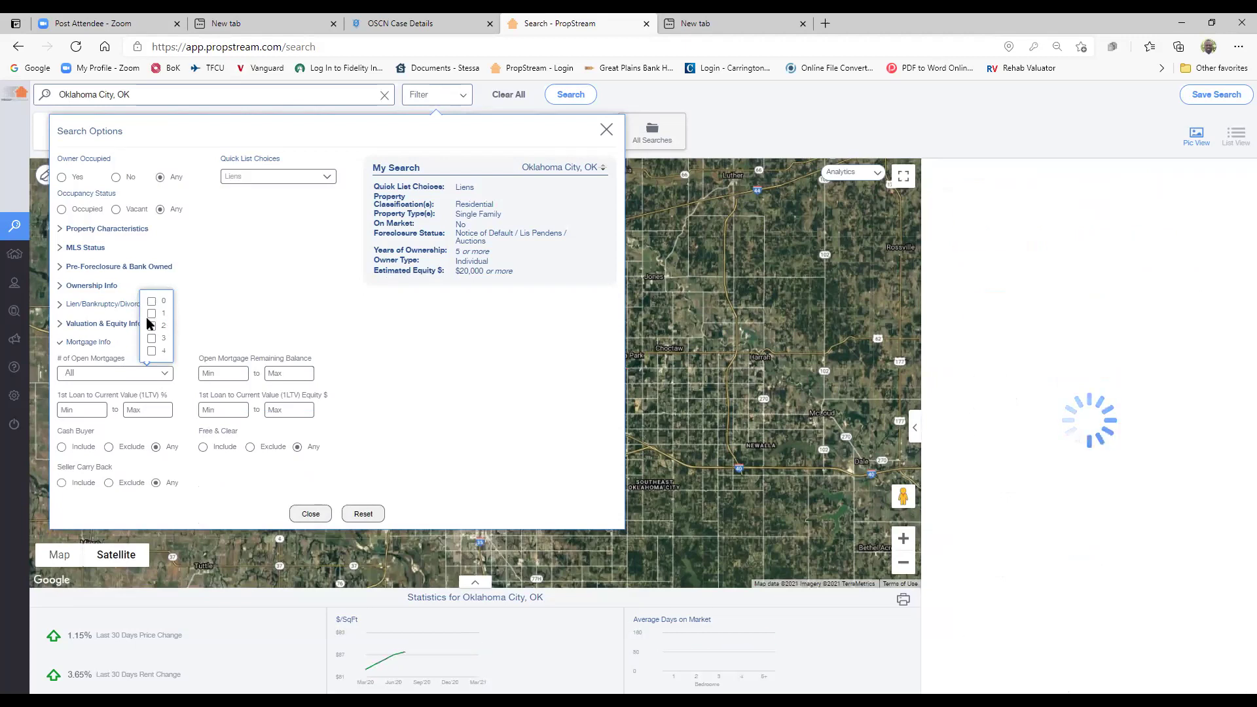
click(153, 315)
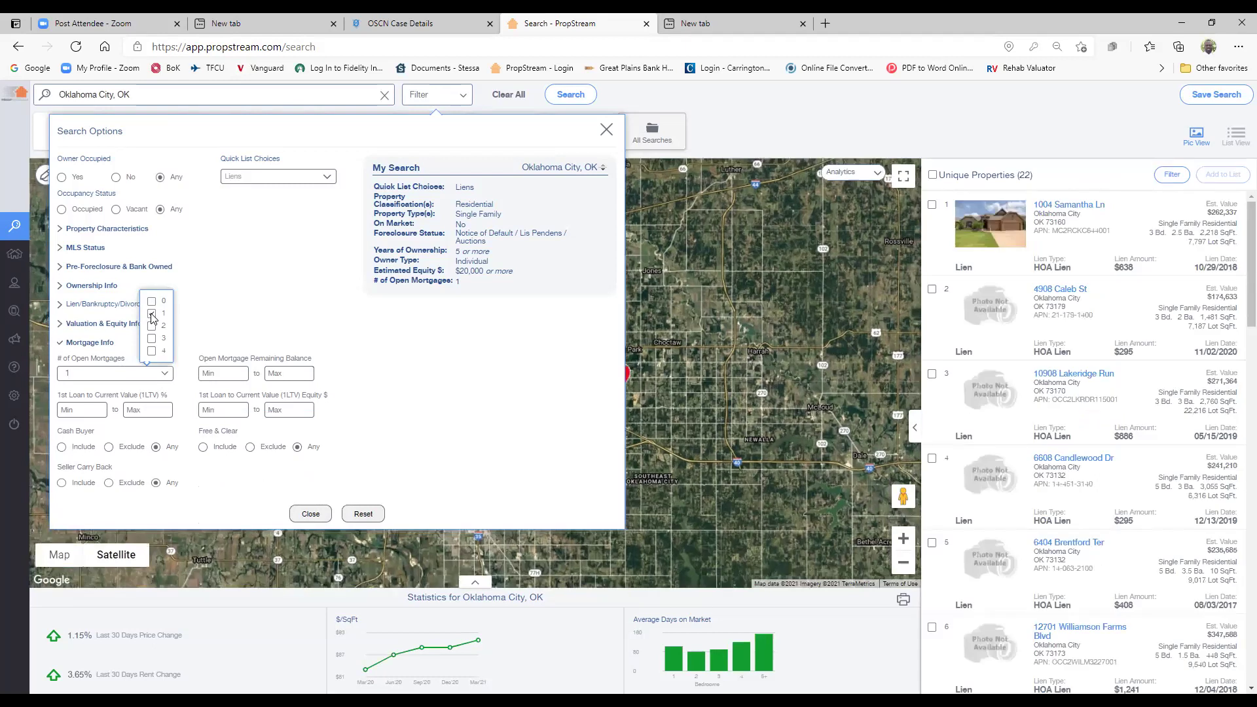
click(461, 393)
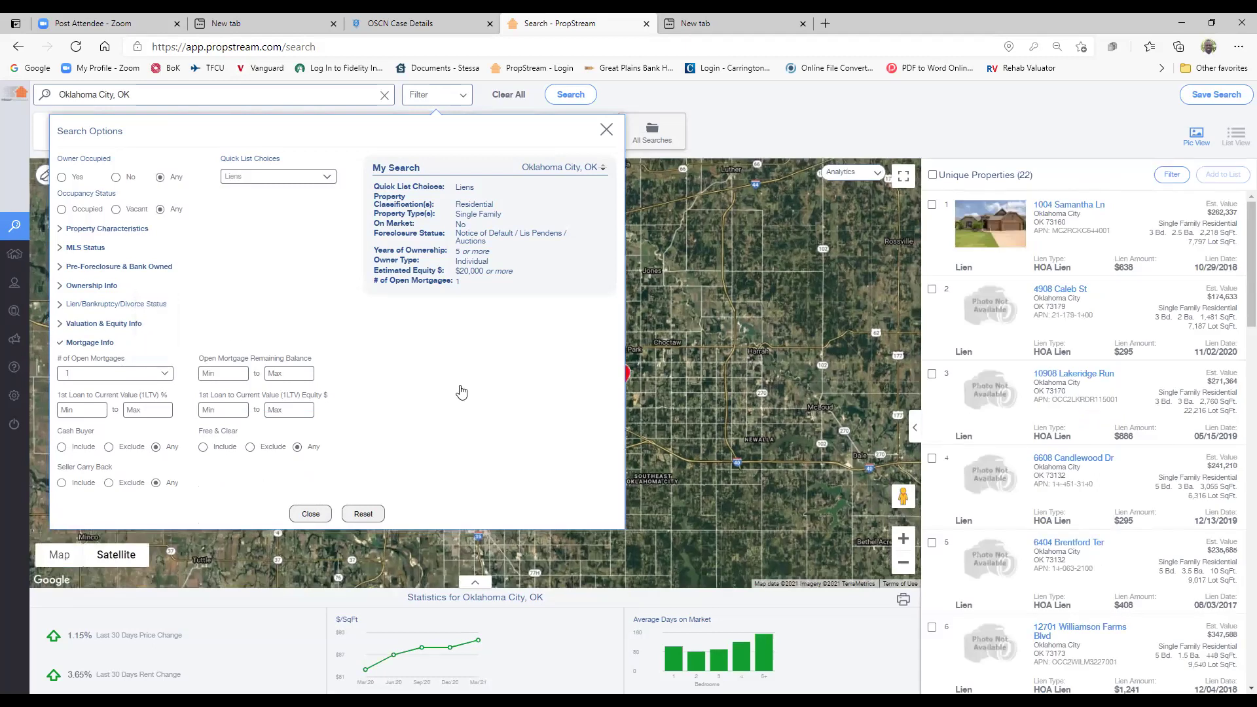
click(310, 515)
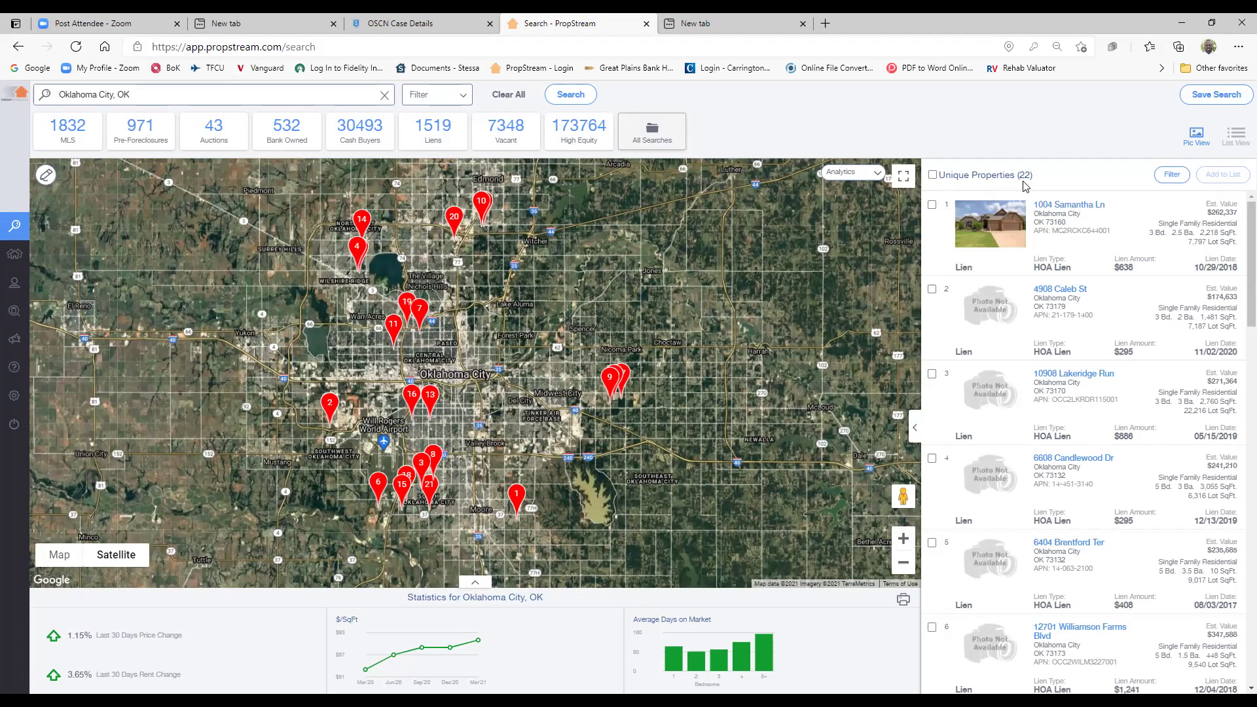
- Examine the property details and estimated equity of the first two properties in the filtered results
click(1068, 205)
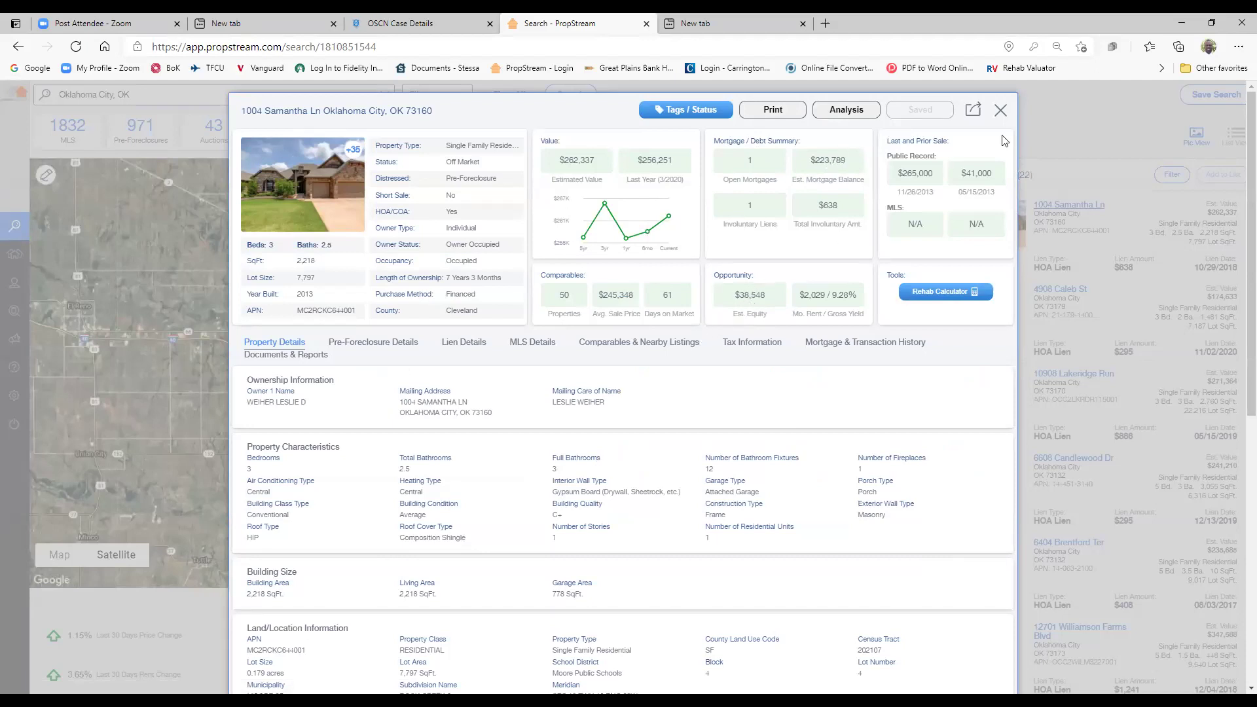
click(999, 112)
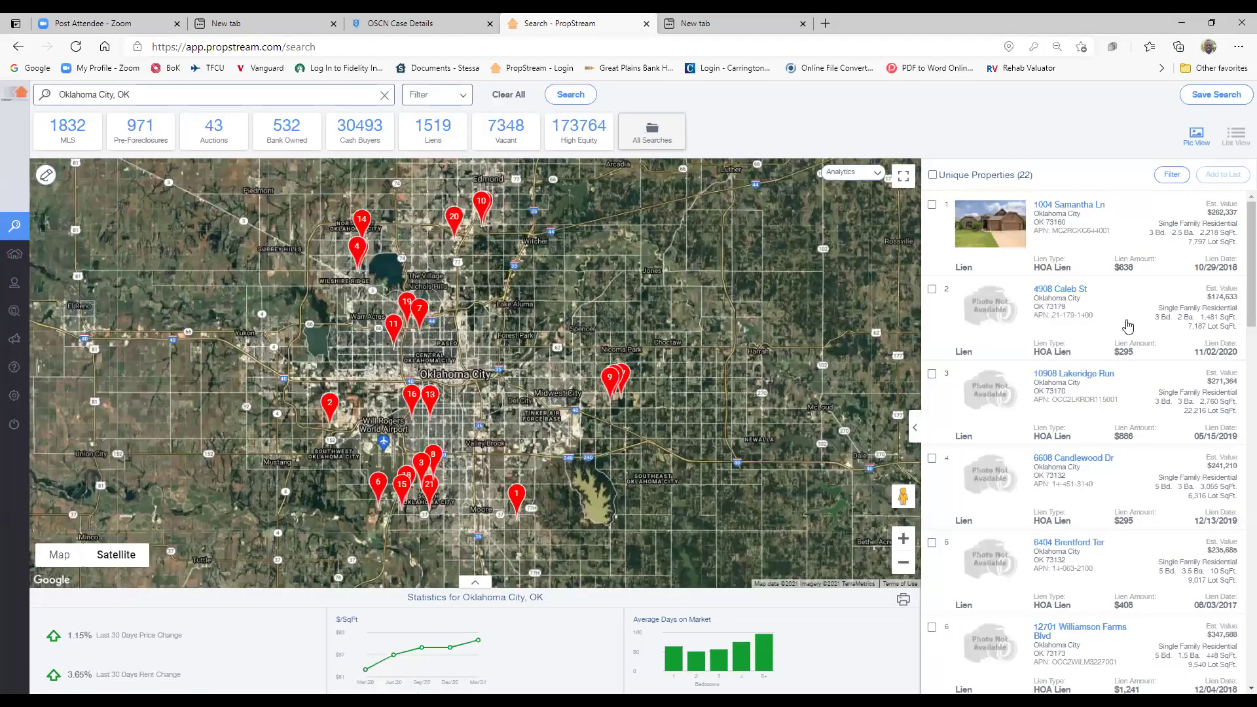
click(1062, 293)
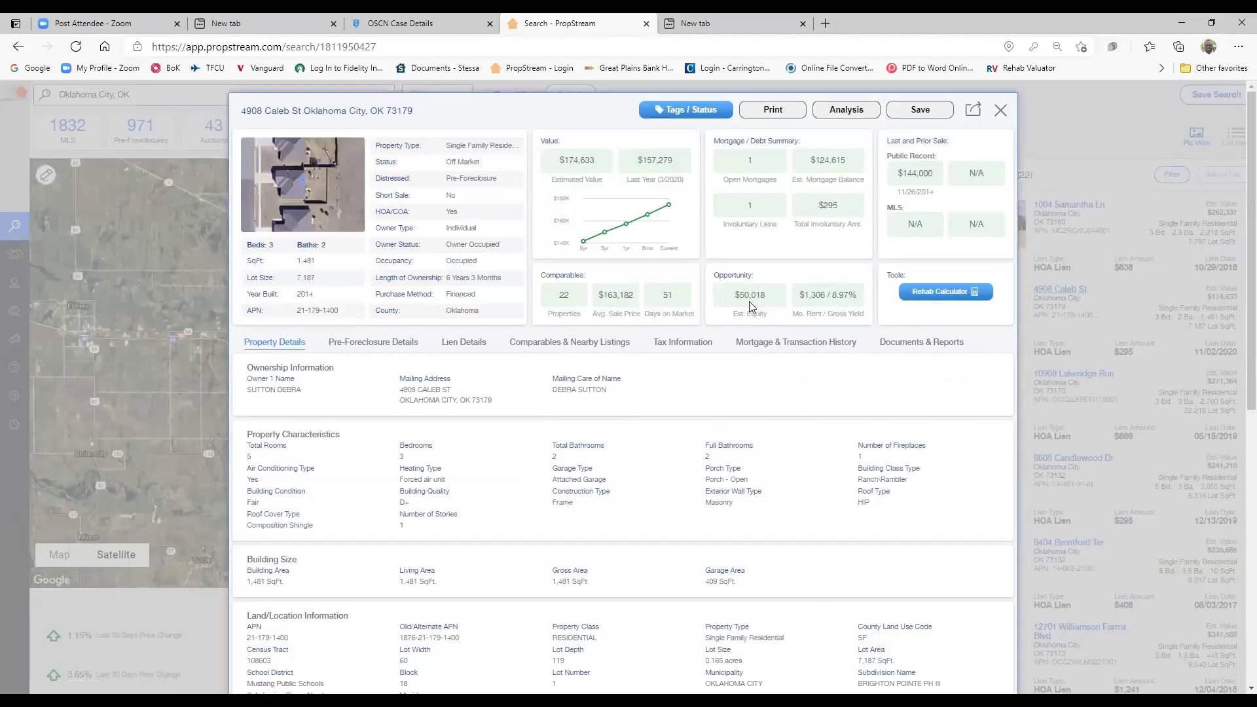
click(1000, 110)
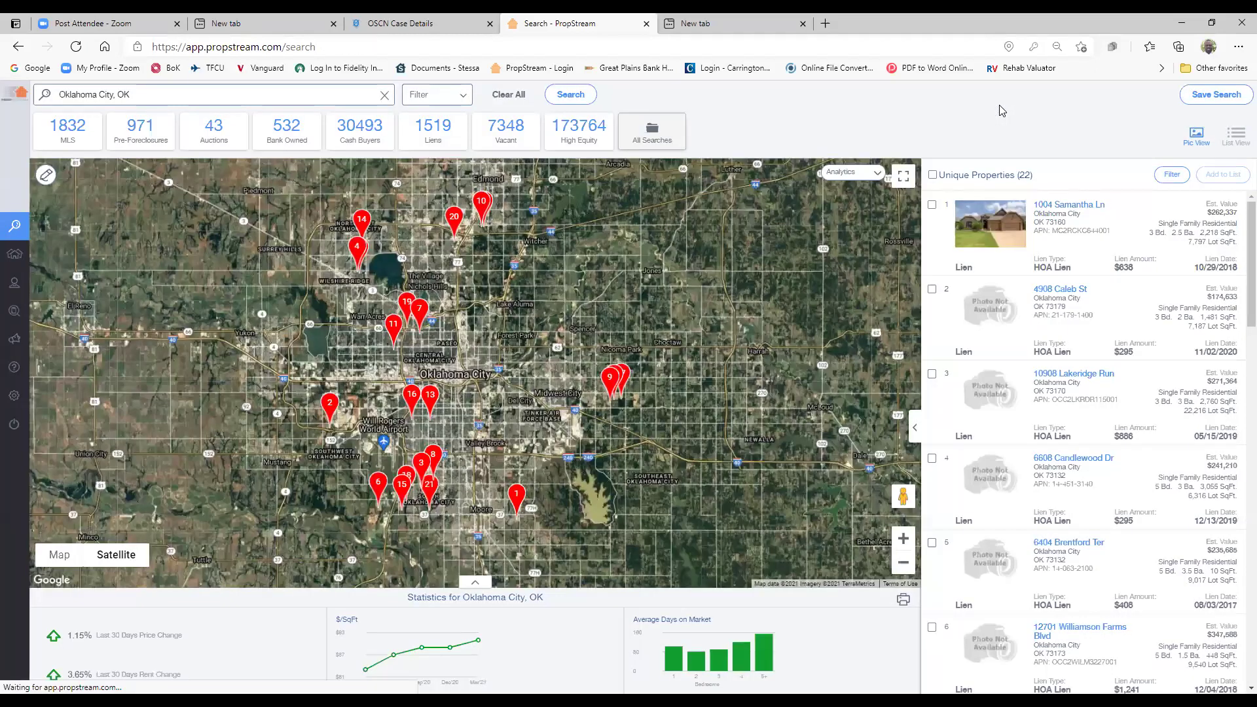
- Examine the fourth listed property's equity and pre-foreclosure details, and look through the rest of the results list
click(1064, 462)
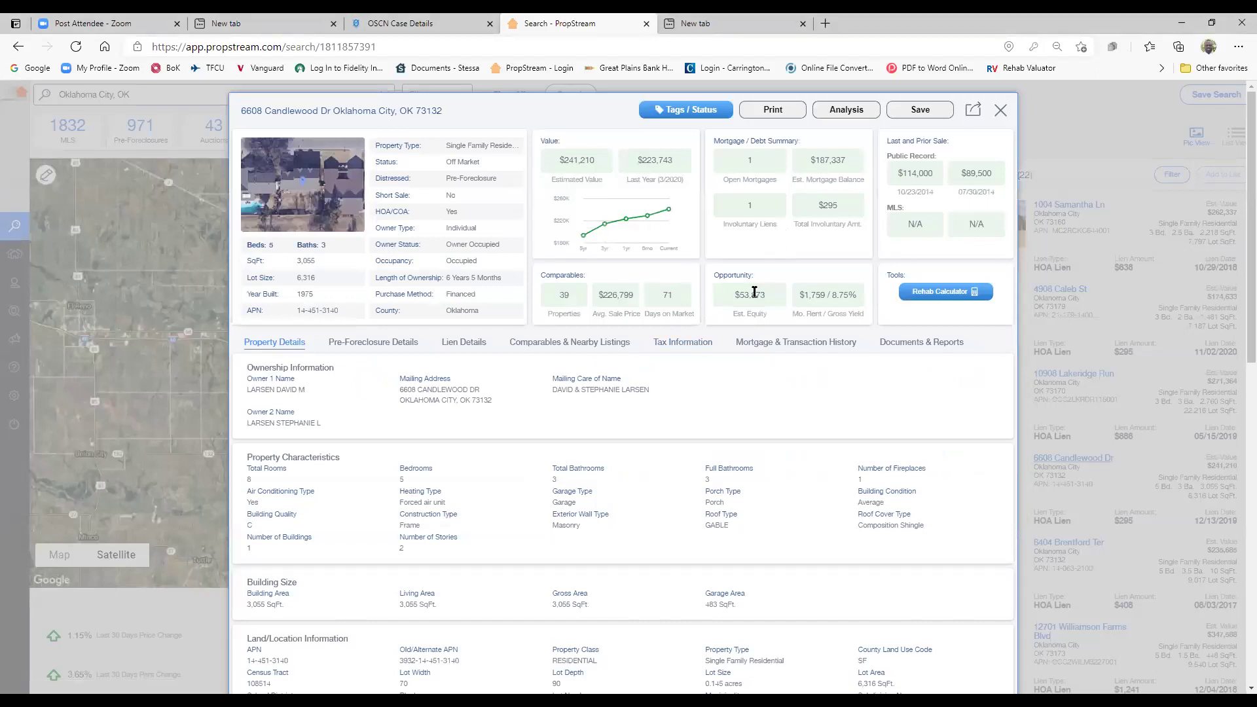
click(371, 347)
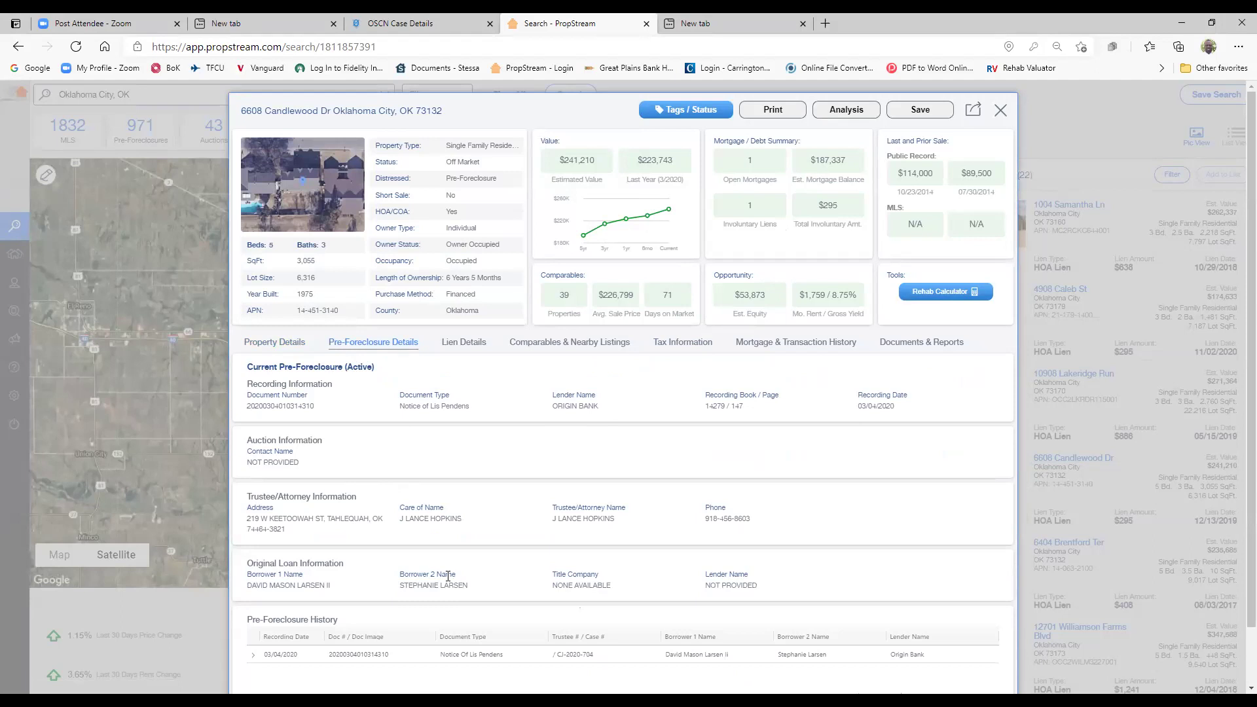
click(1000, 111)
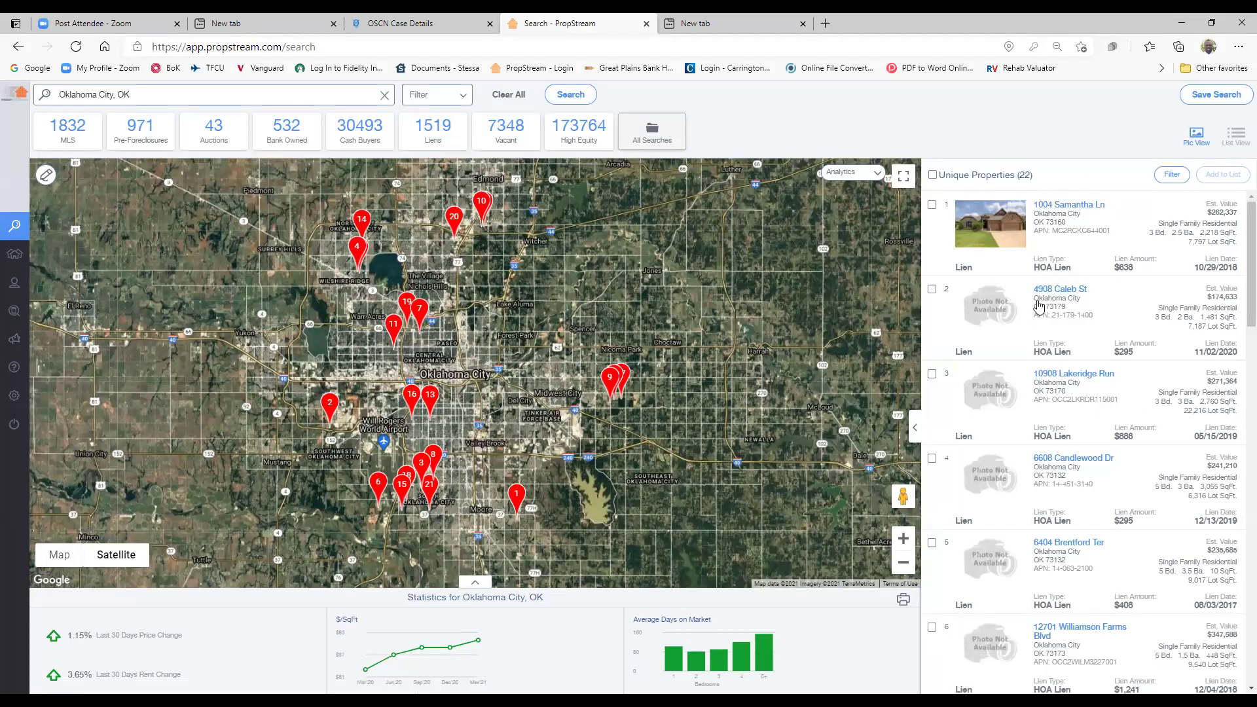
scroll(1099, 342, down, 15)
scroll(1099, 342, down, 2)
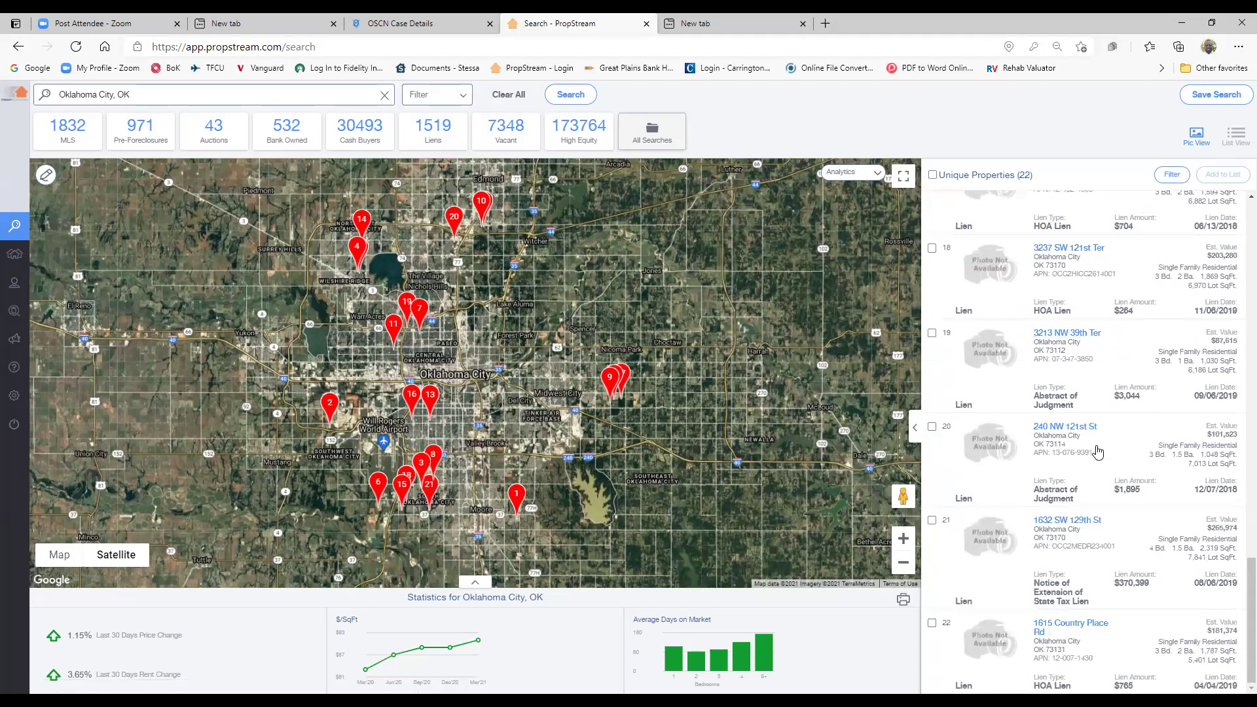
- Save the filtered Oklahoma City search as "Tax Lien List OKC 3_11_21"
scroll(1094, 449, up, 17)
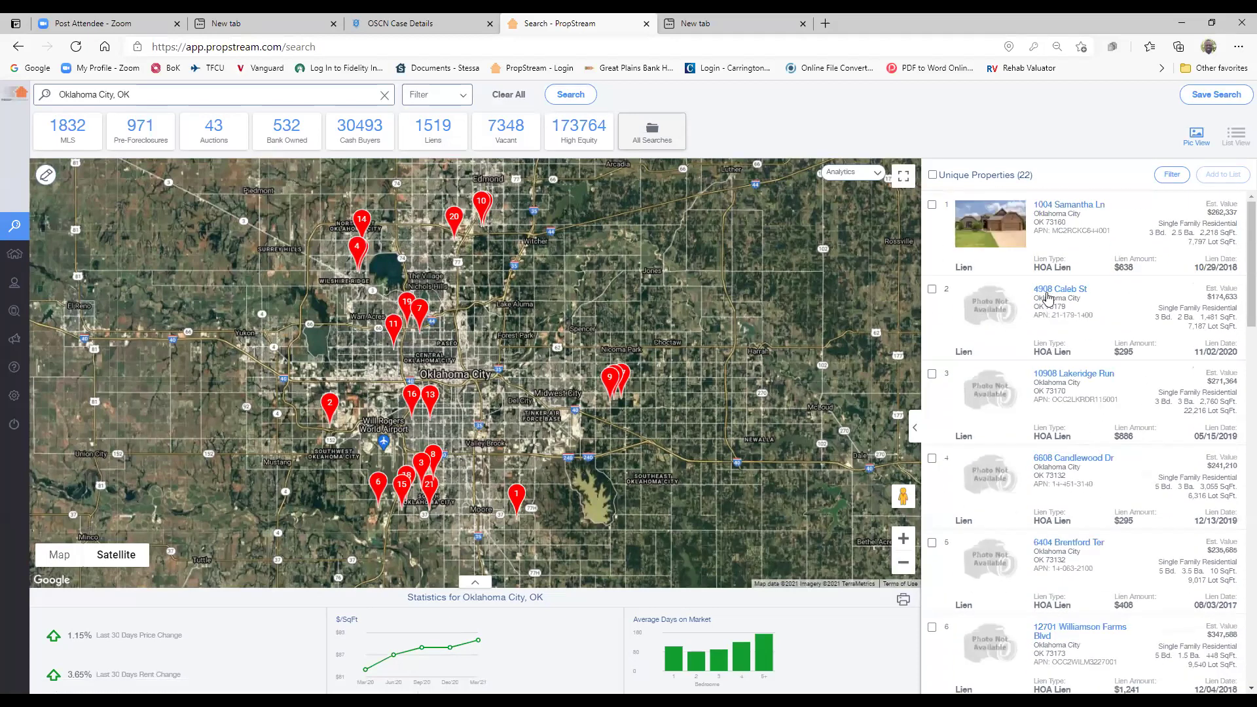
click(1219, 93)
click(1068, 163)
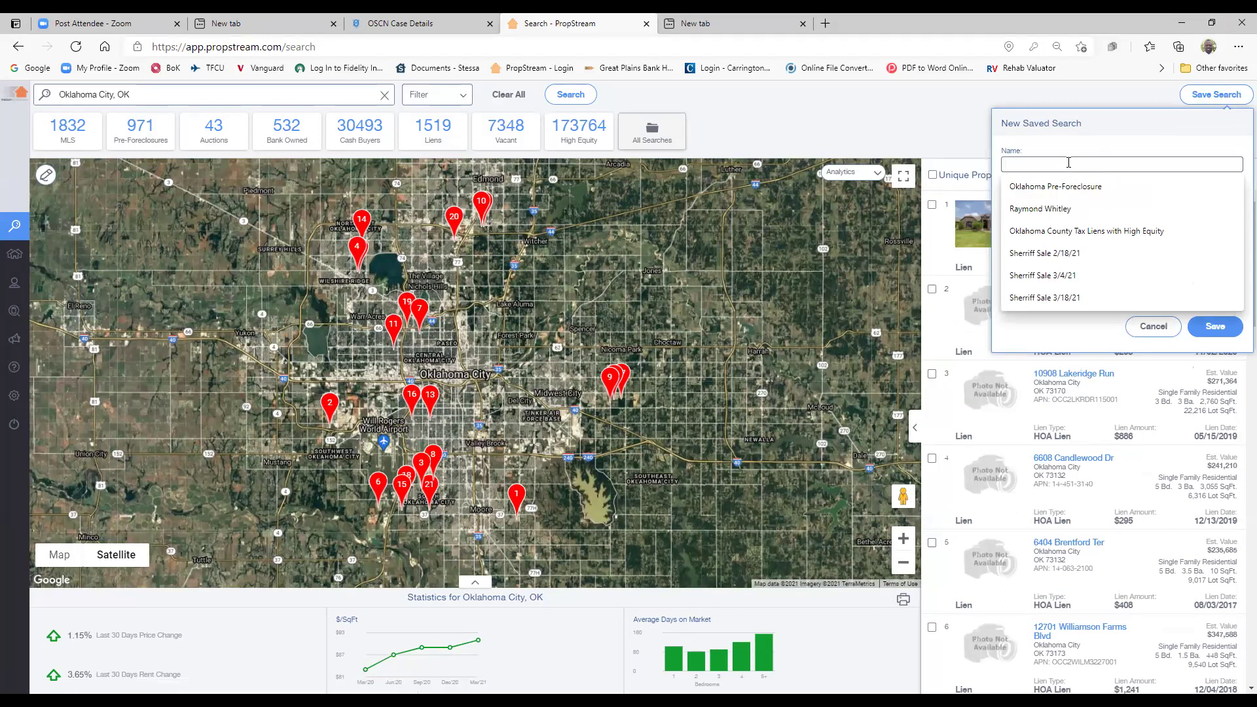
text(Tax Lien List OKC 3_11_21)
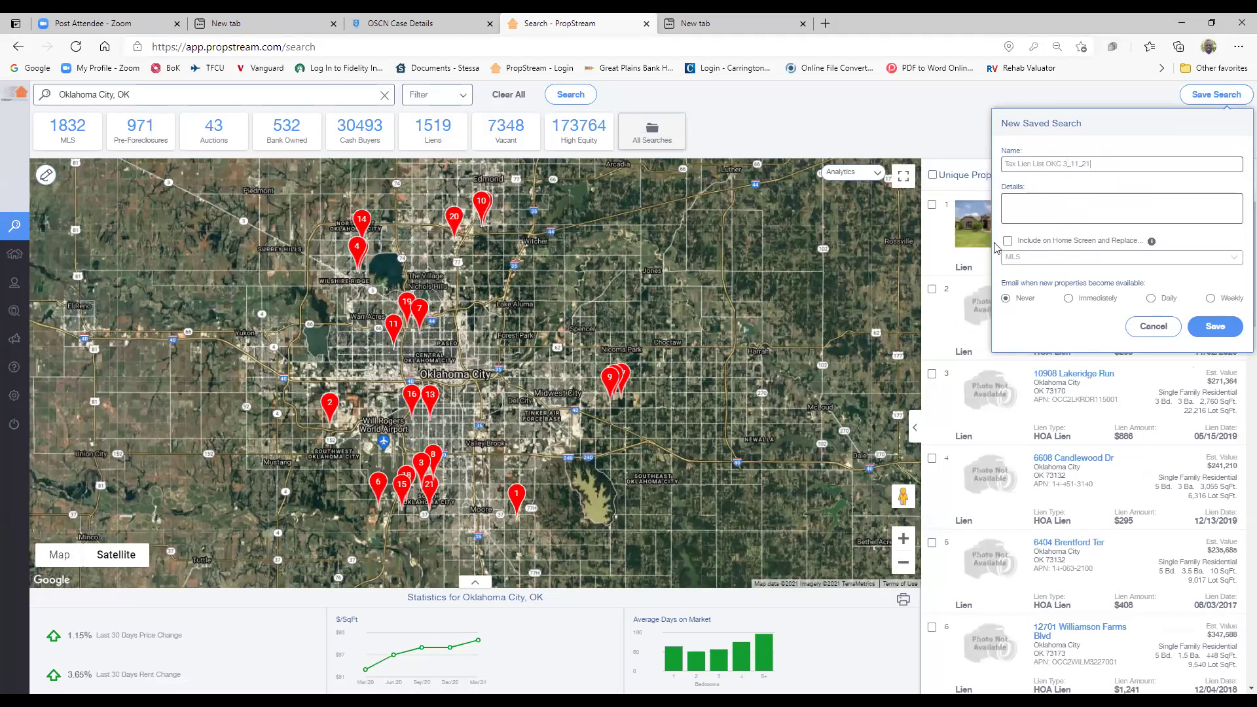
click(1219, 327)
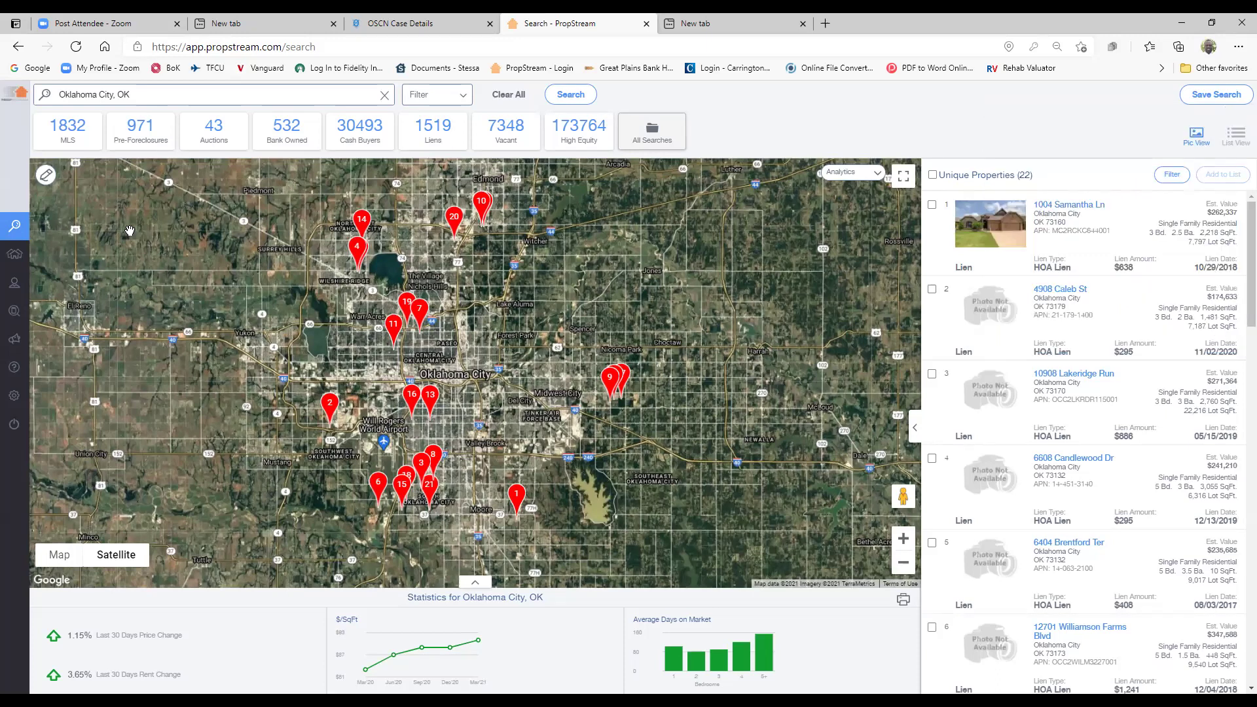
- Check the favorites and marketing lists in My Properties, and view the opening page of the Skip Trace dialog before cancelling it
mouse_move(41, 255)
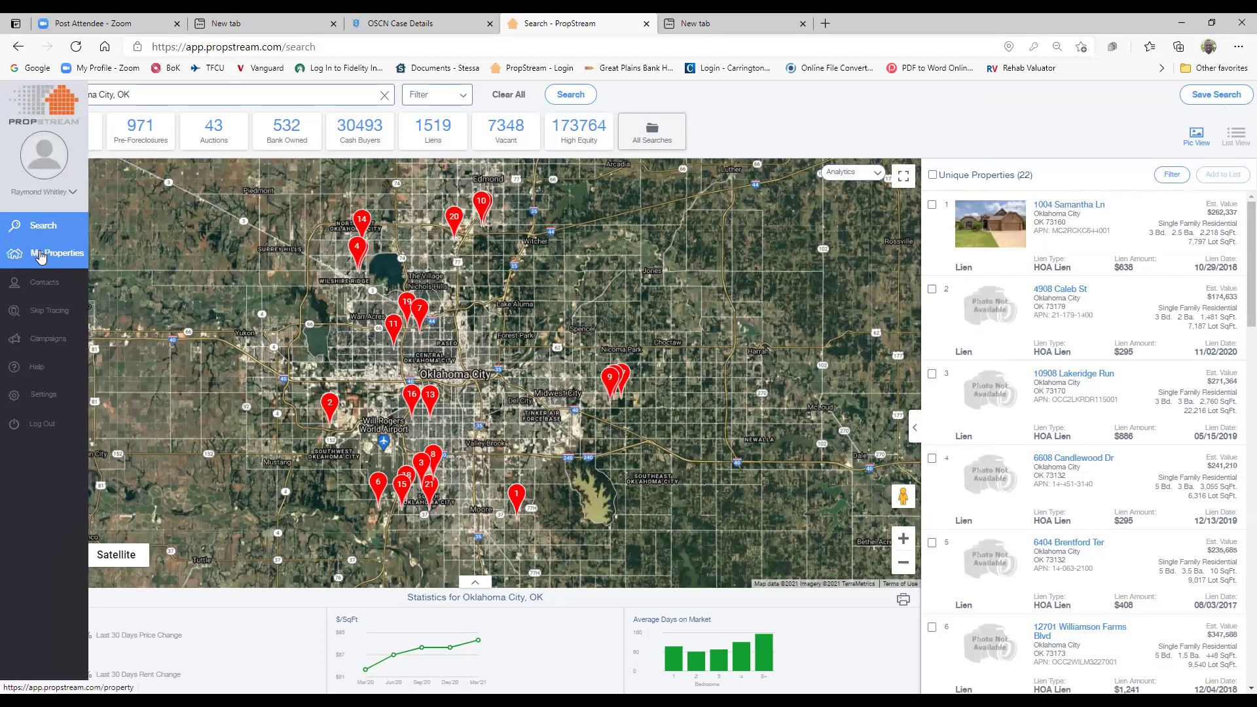
click(40, 255)
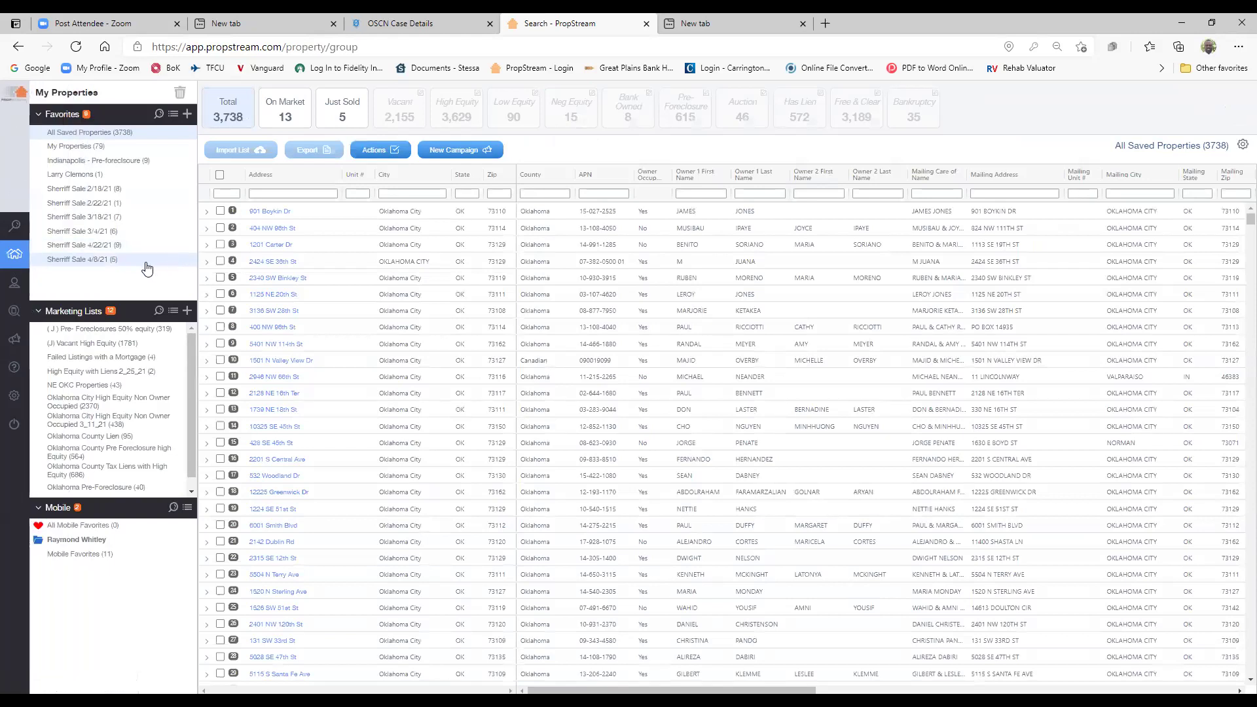
mouse_move(44, 288)
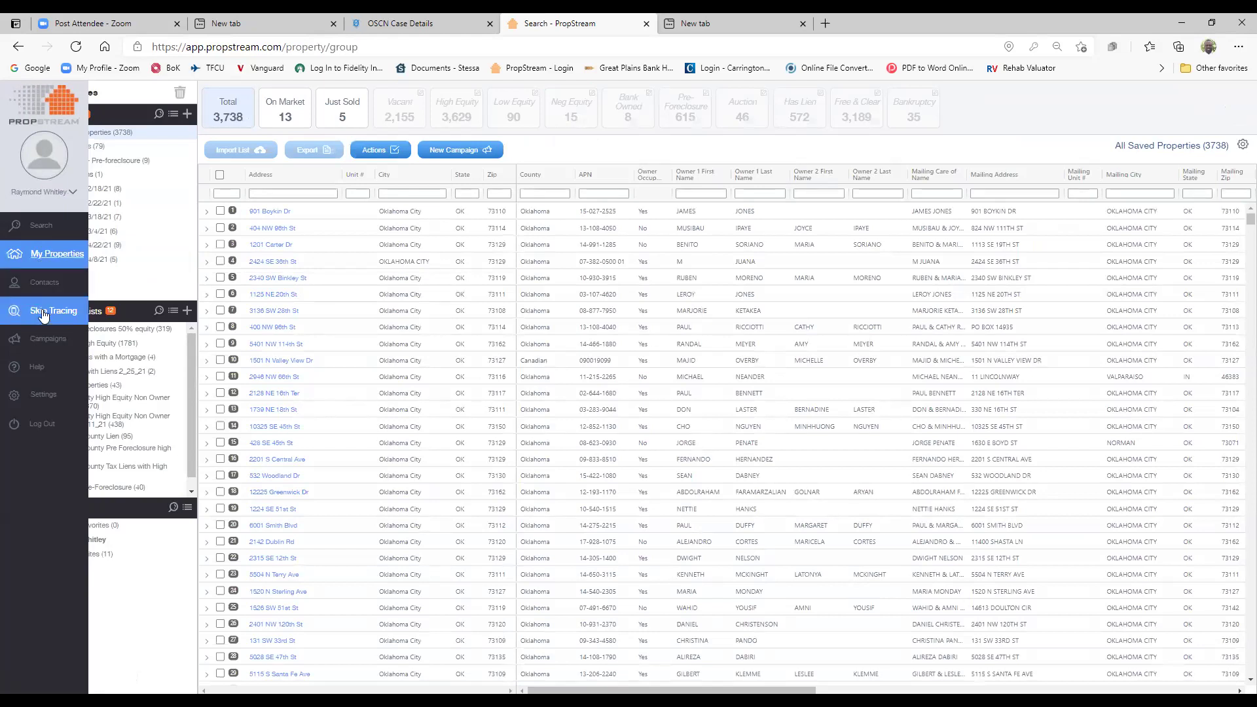
click(44, 316)
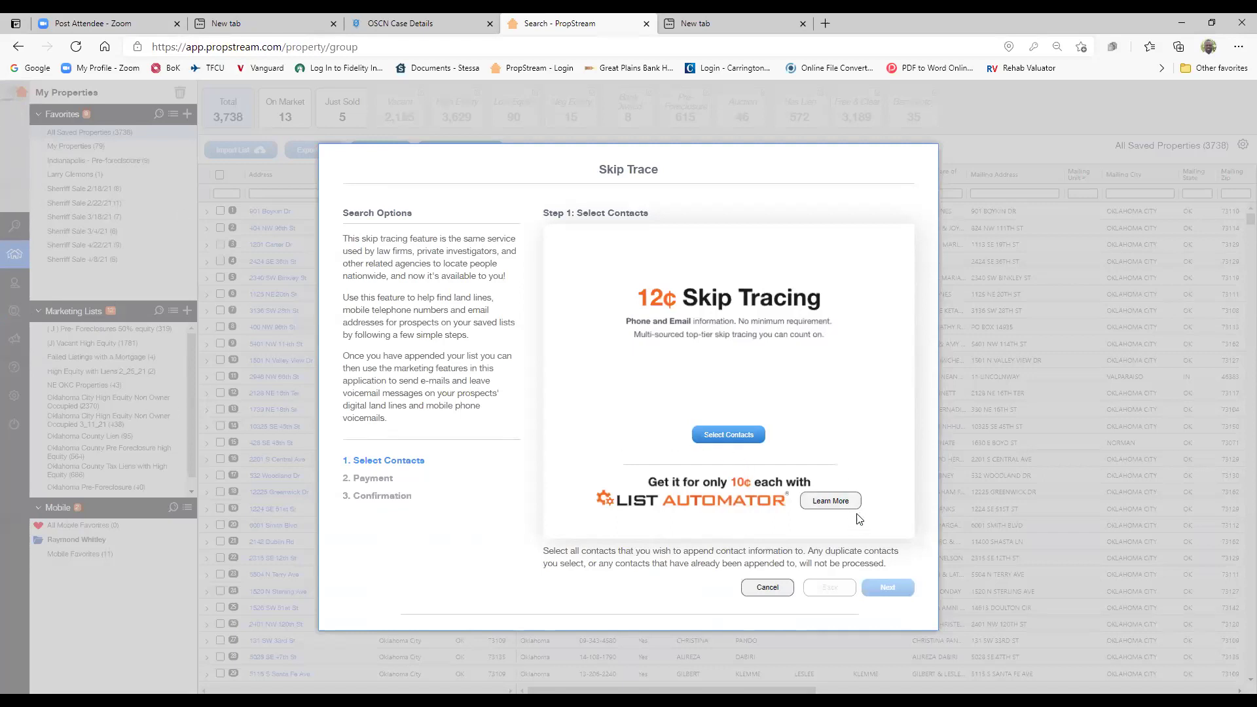
click(770, 589)
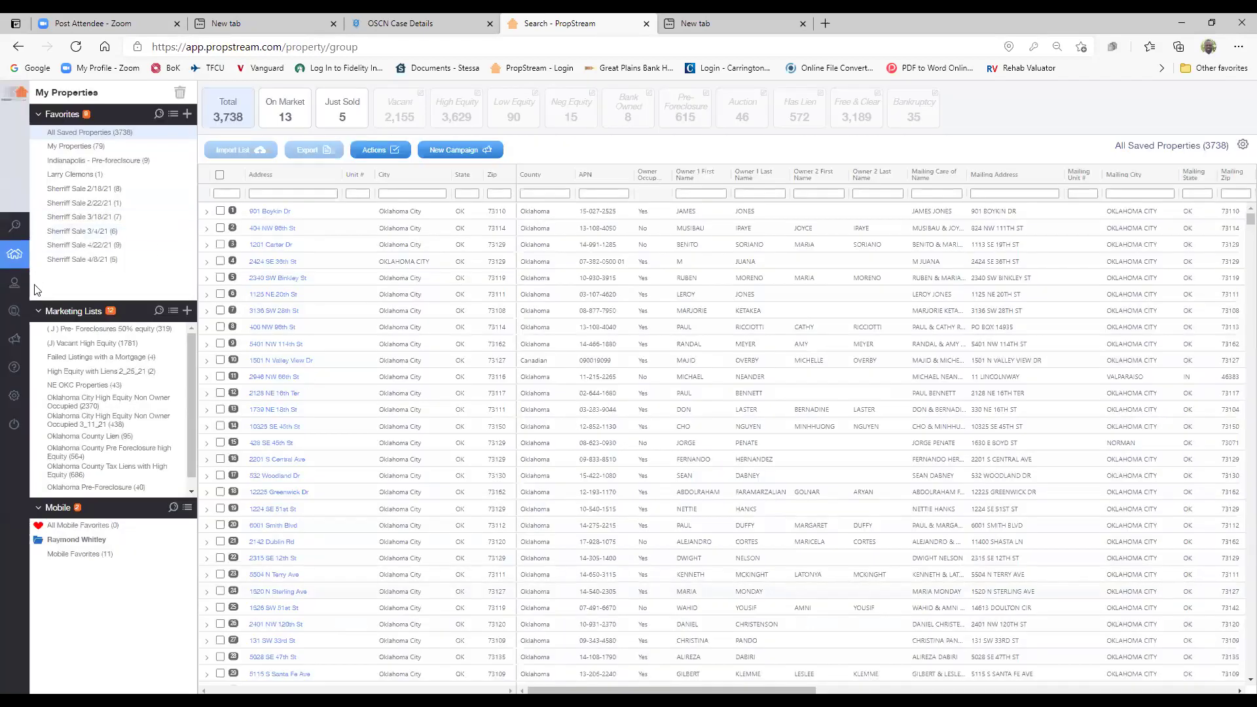
- Look through the contact groups available for skip tracing for the Tax Lien list, and leave Skip Trace without selecting any contacts
mouse_move(24, 302)
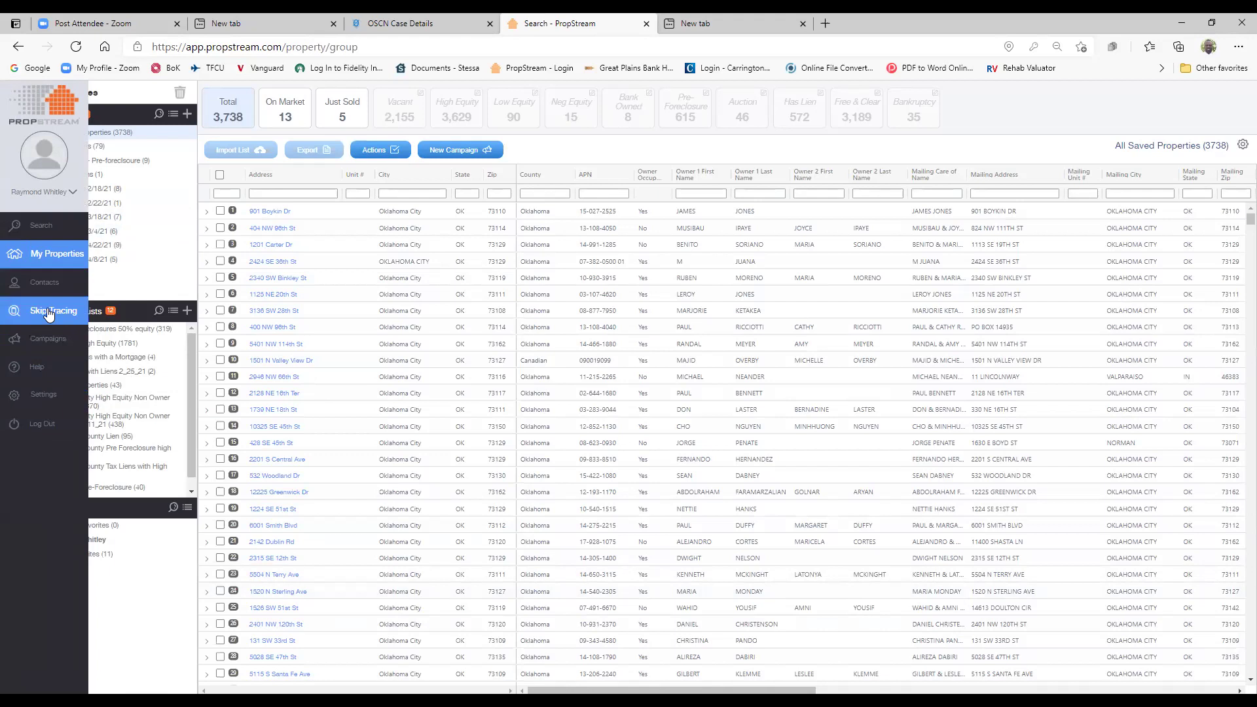
click(49, 313)
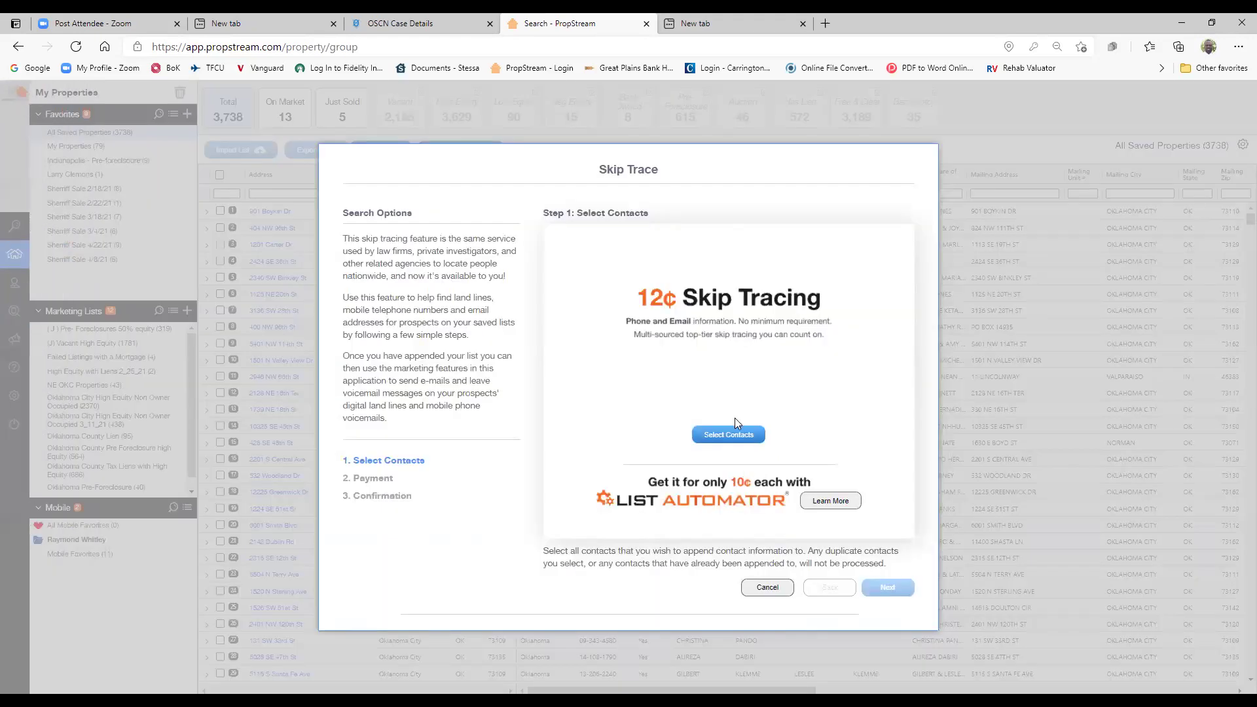
click(720, 436)
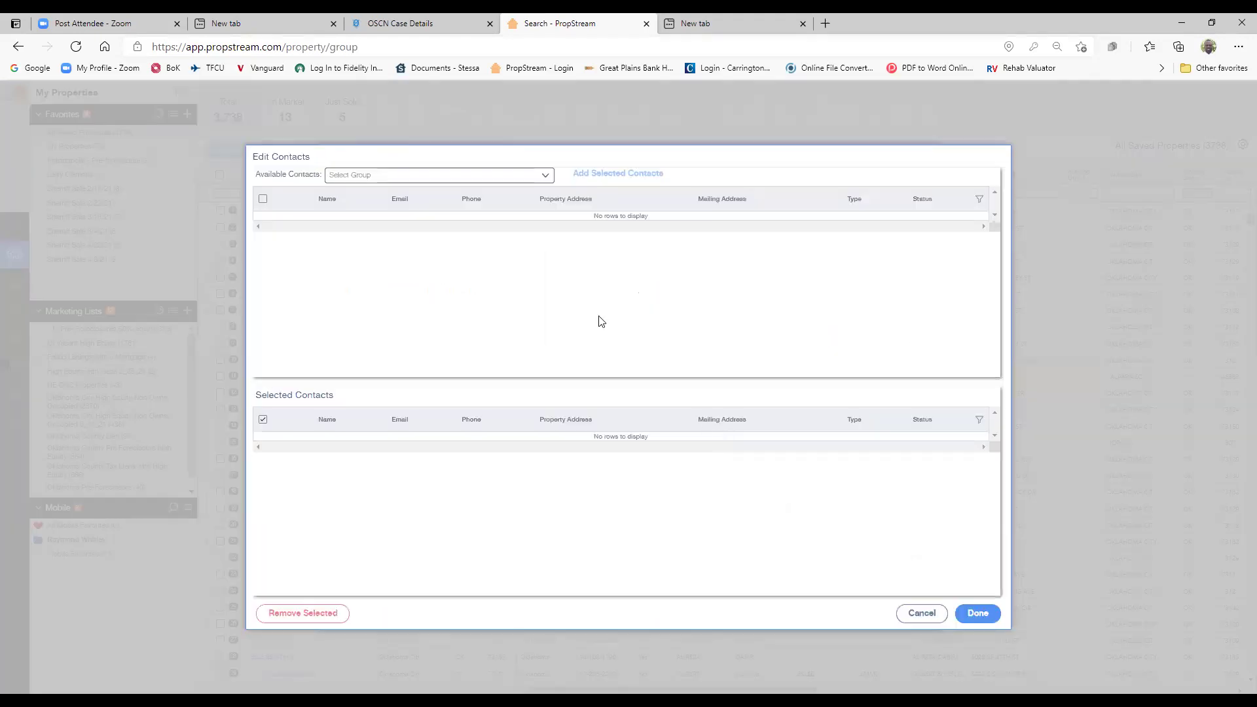
click(547, 180)
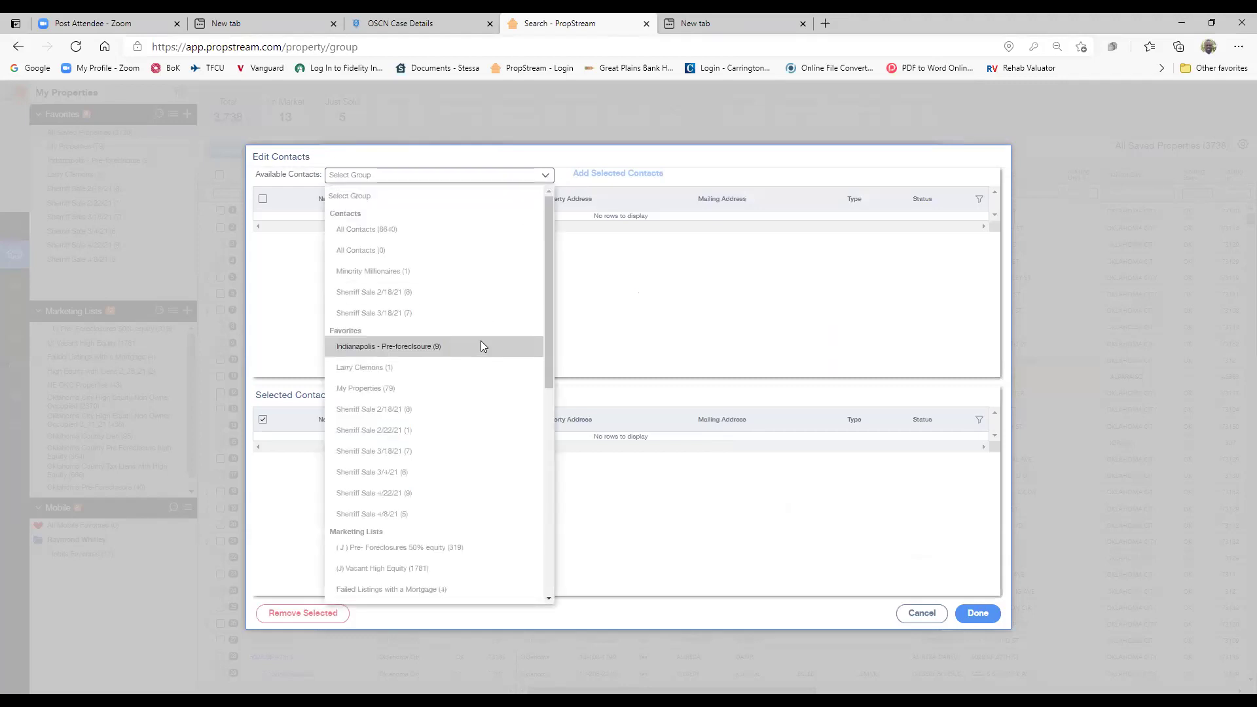
scroll(499, 338, down, 6)
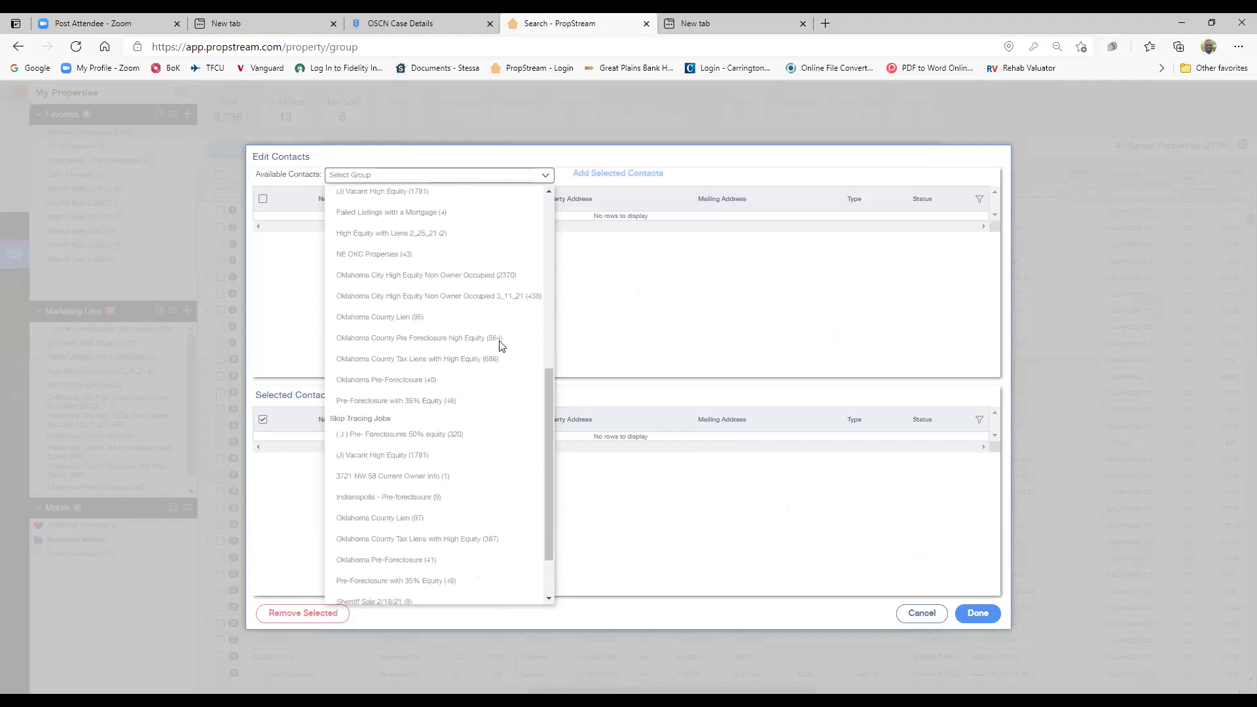
scroll(499, 345, up, 5)
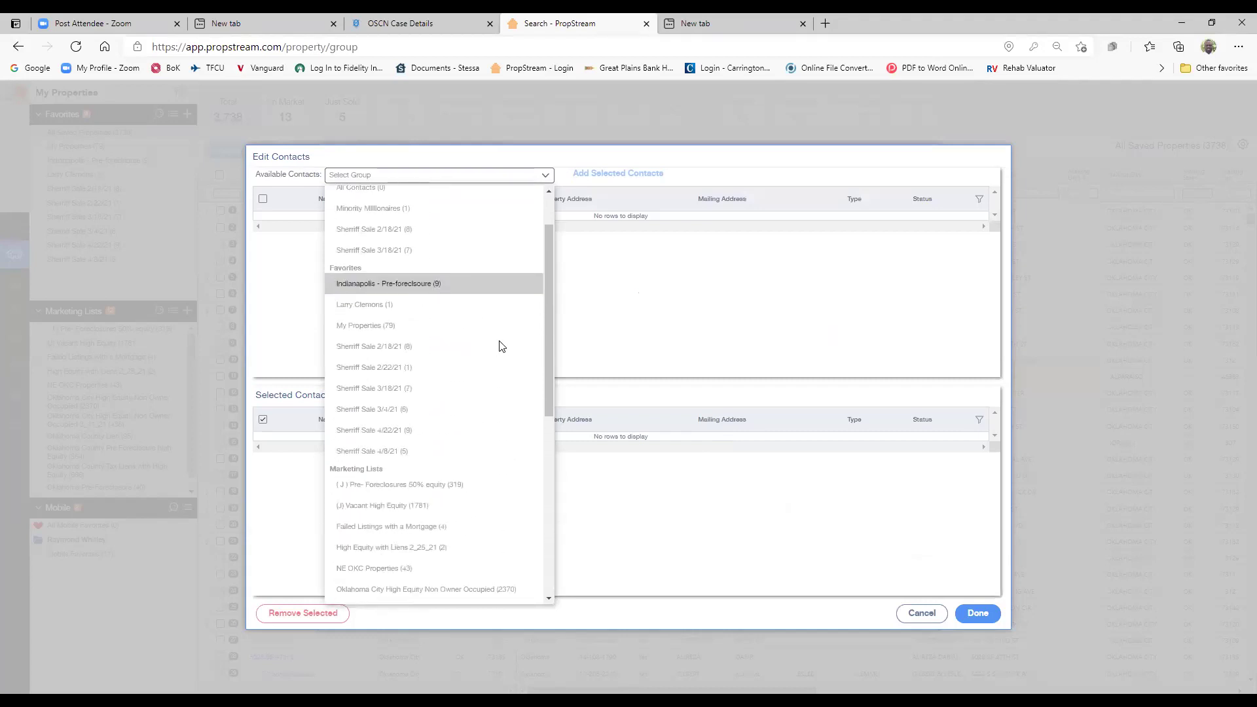
scroll(501, 347, up, 2)
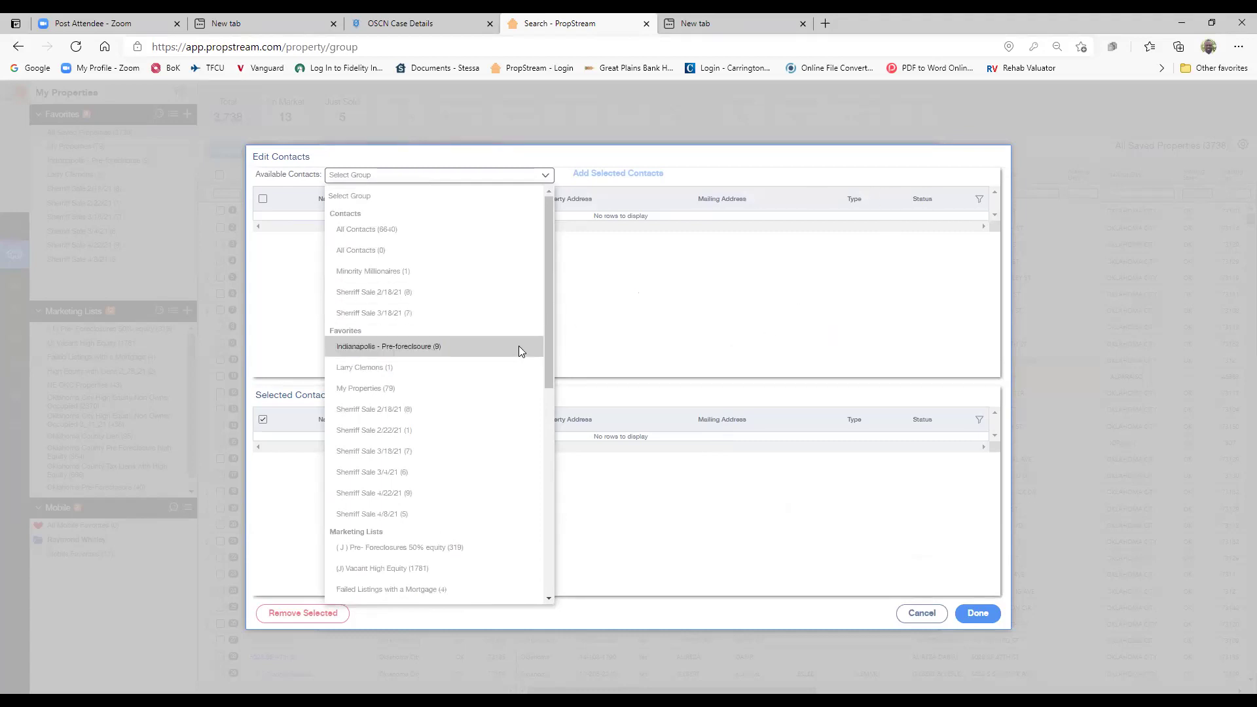
click(548, 504)
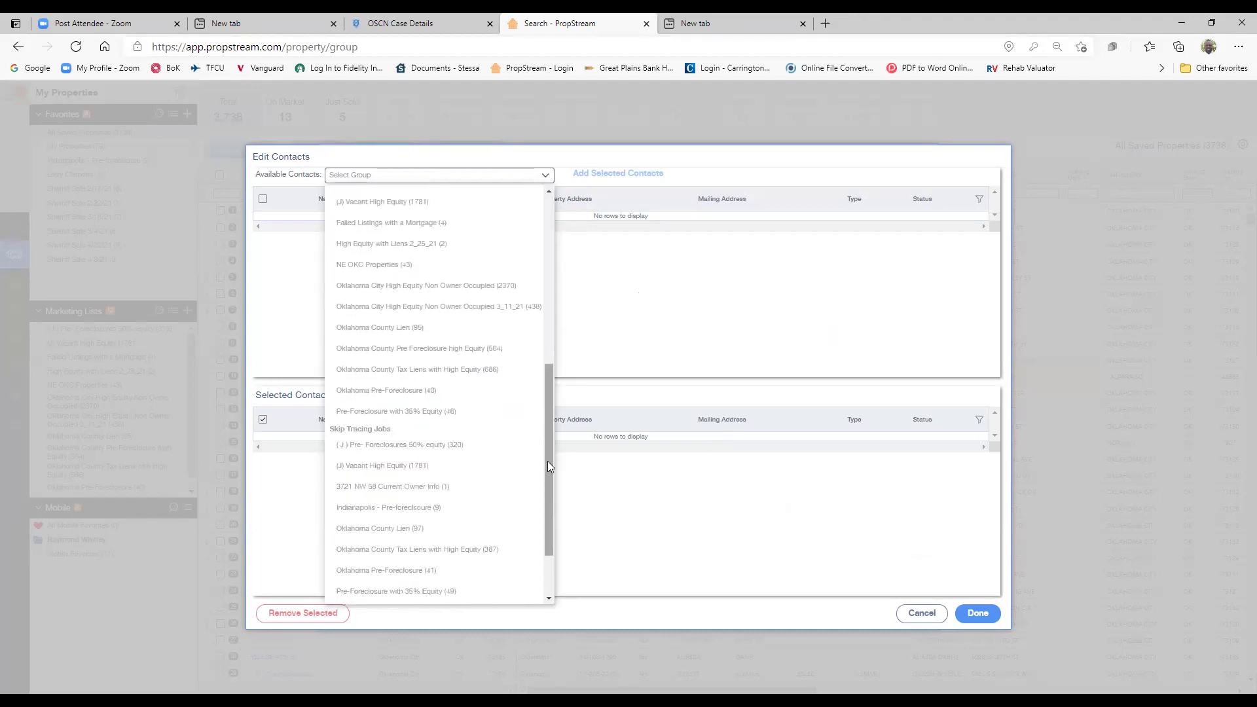
click(977, 613)
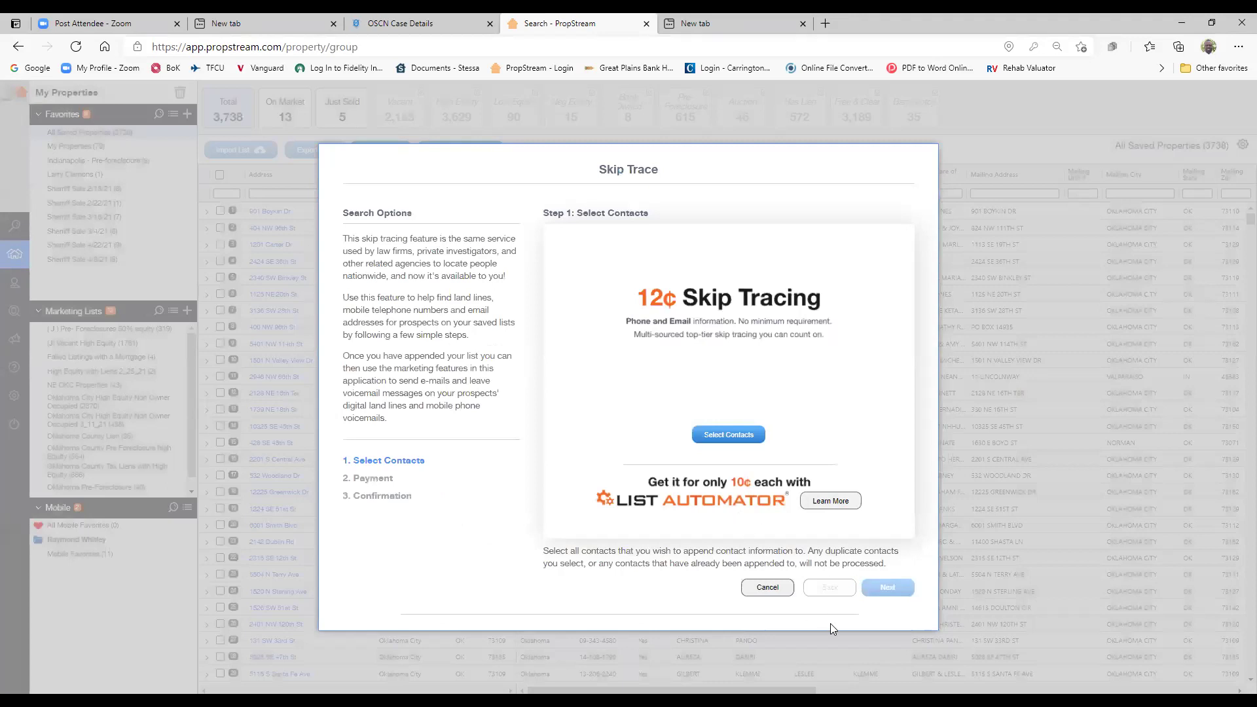
click(767, 587)
mouse_move(28, 299)
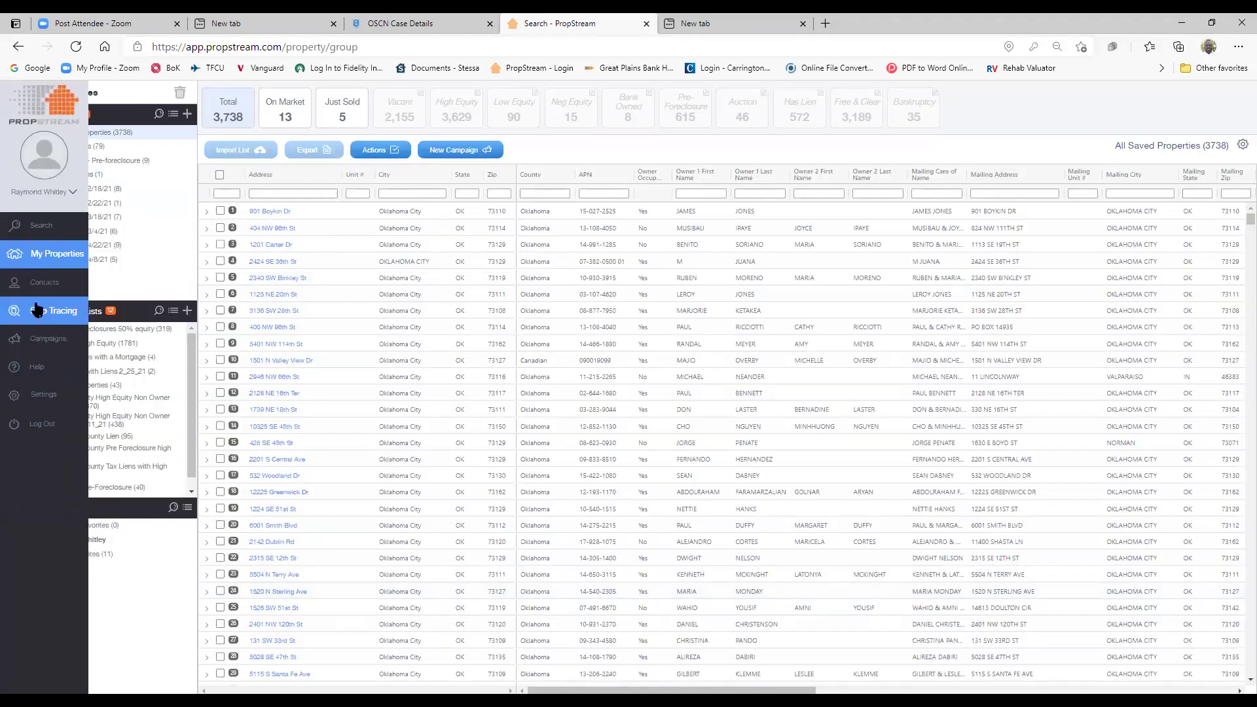
click(54, 229)
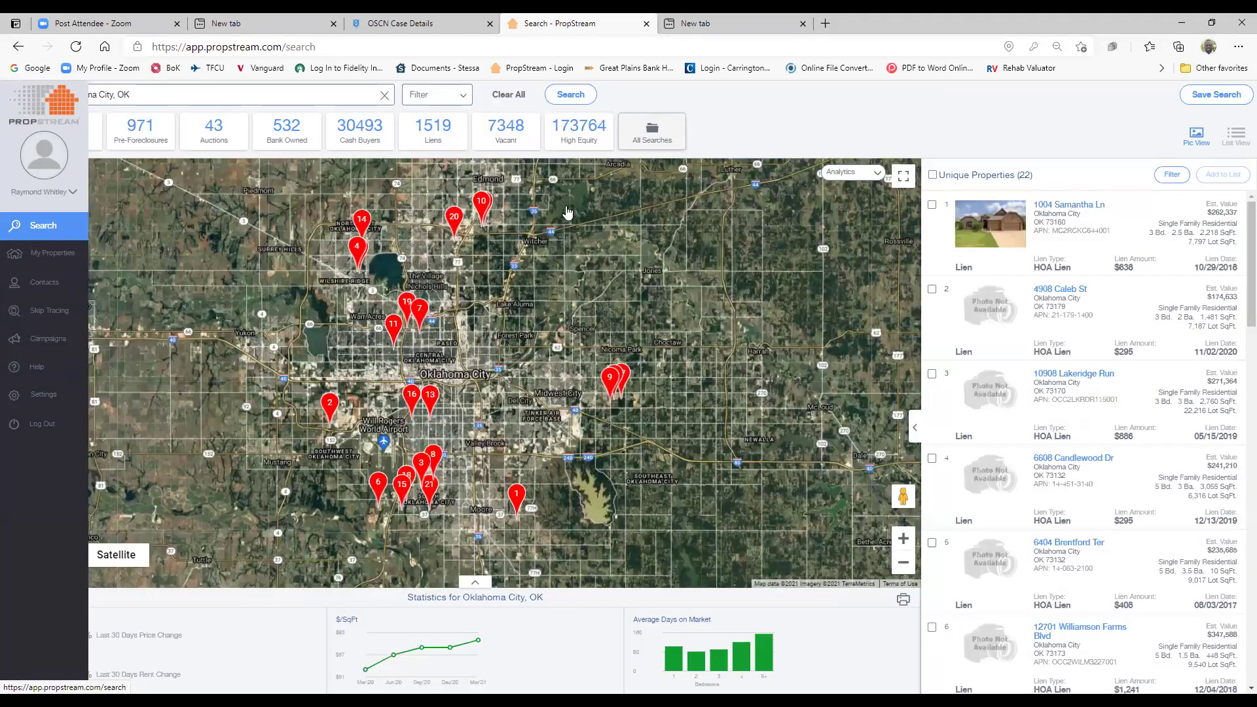
click(1219, 96)
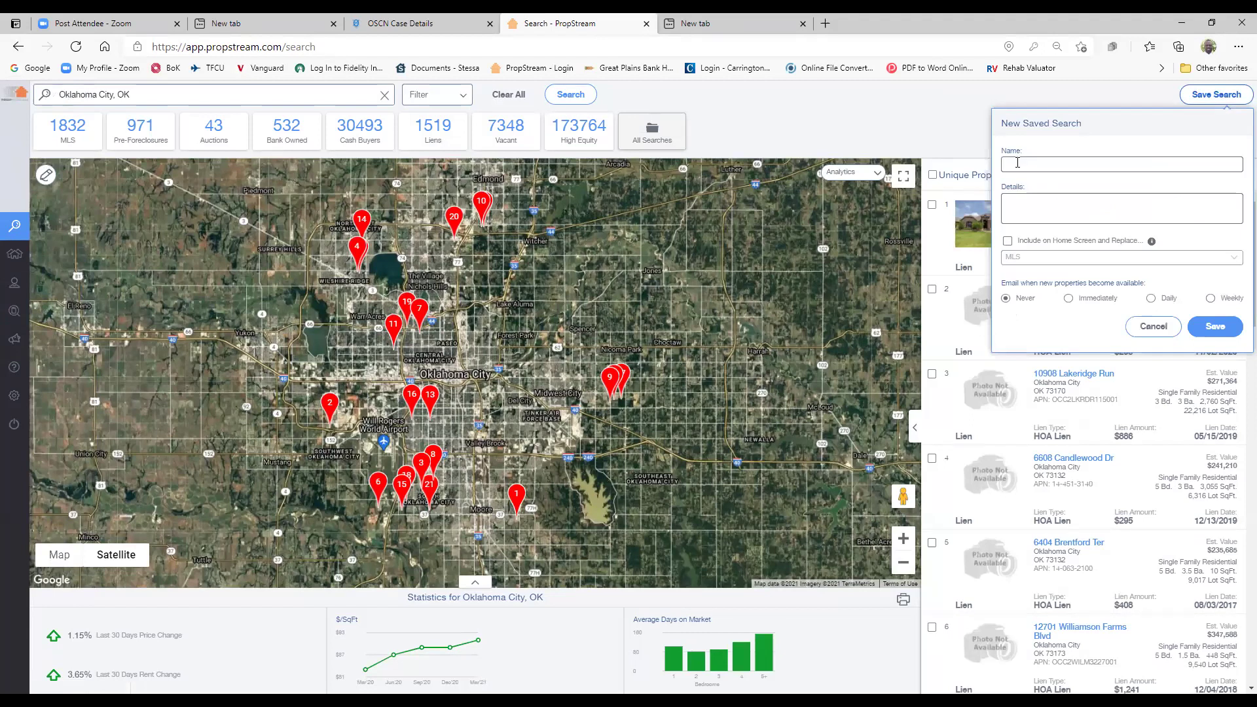
click(1215, 326)
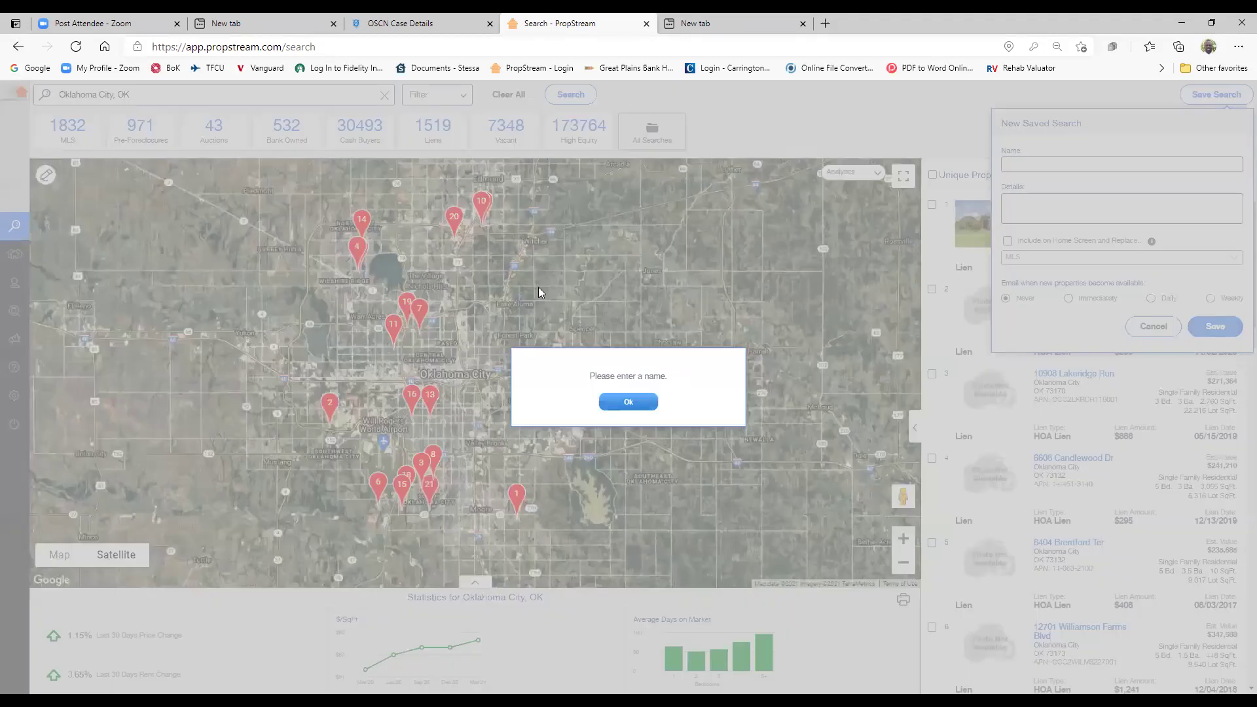
click(619, 404)
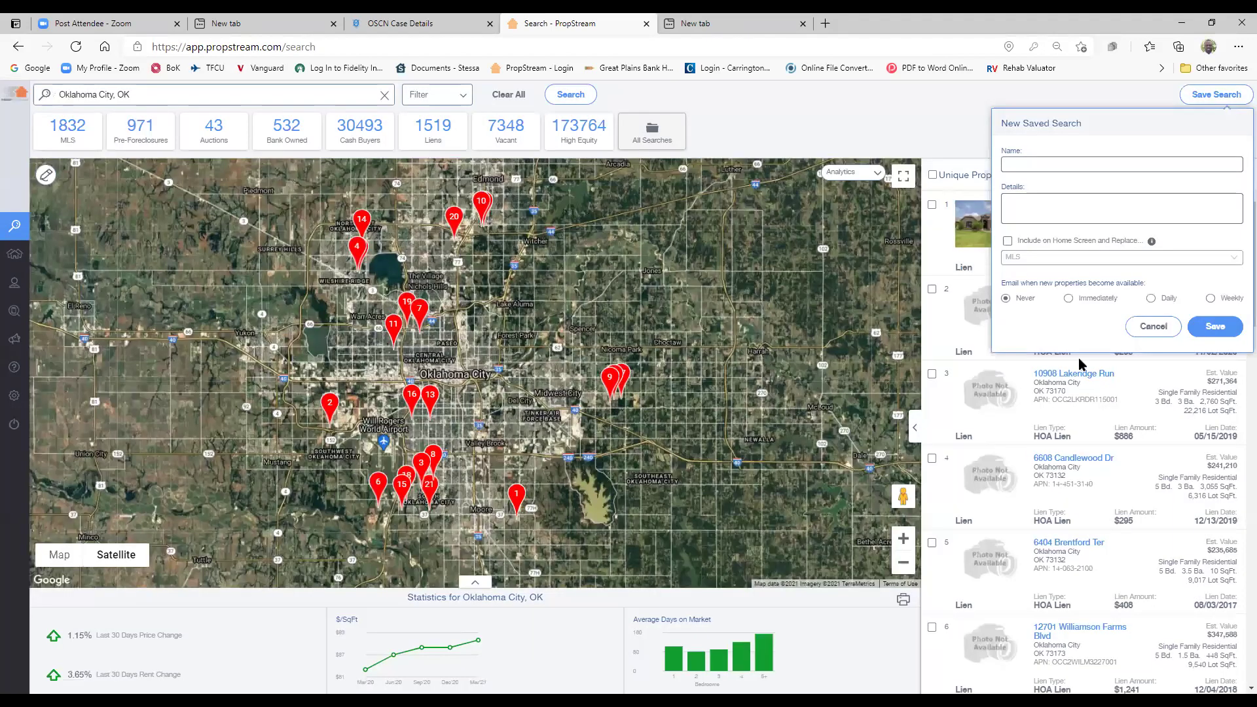
click(1163, 331)
- Check the lists in My Properties and the groups in Contacts for the saved tax lien list
mouse_move(27, 282)
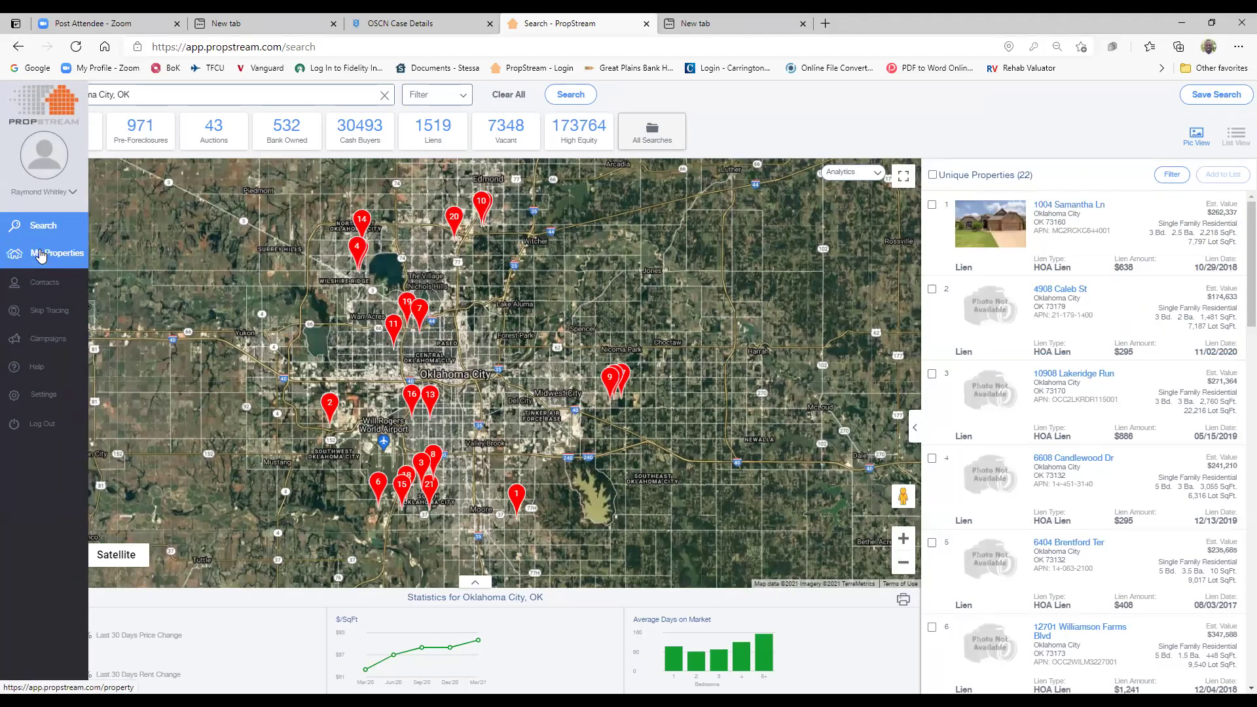
click(41, 255)
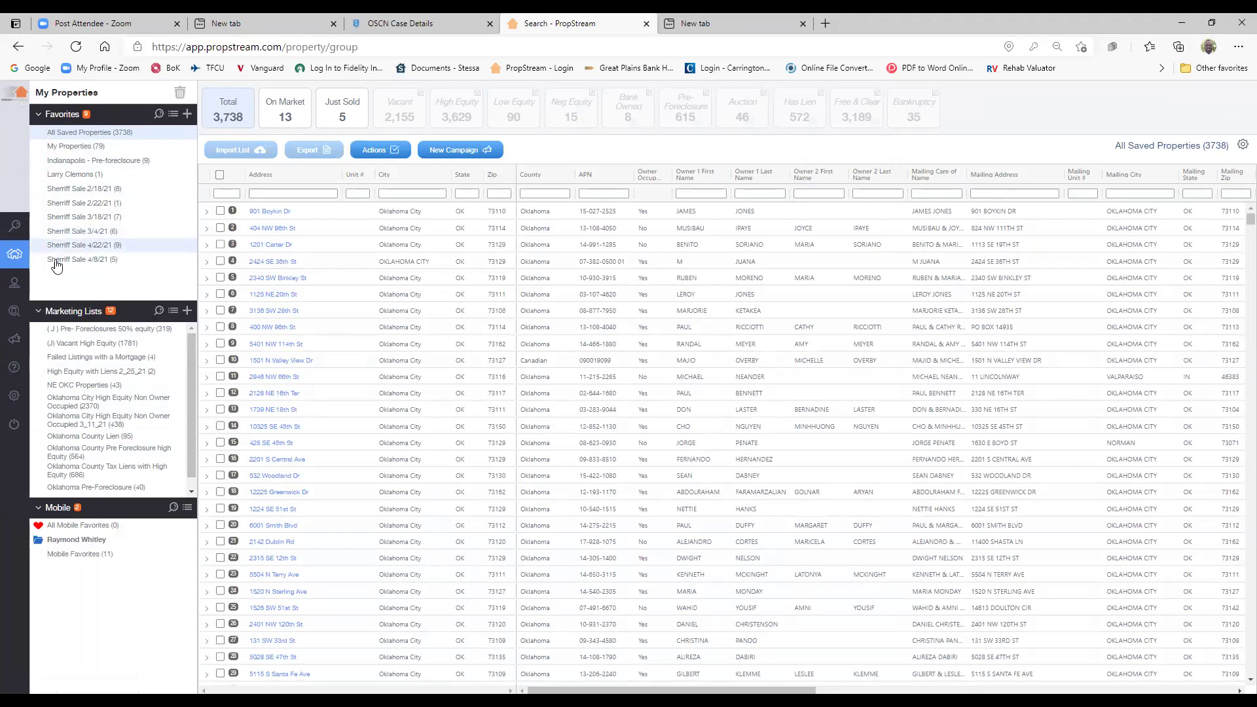
mouse_move(44, 283)
click(44, 286)
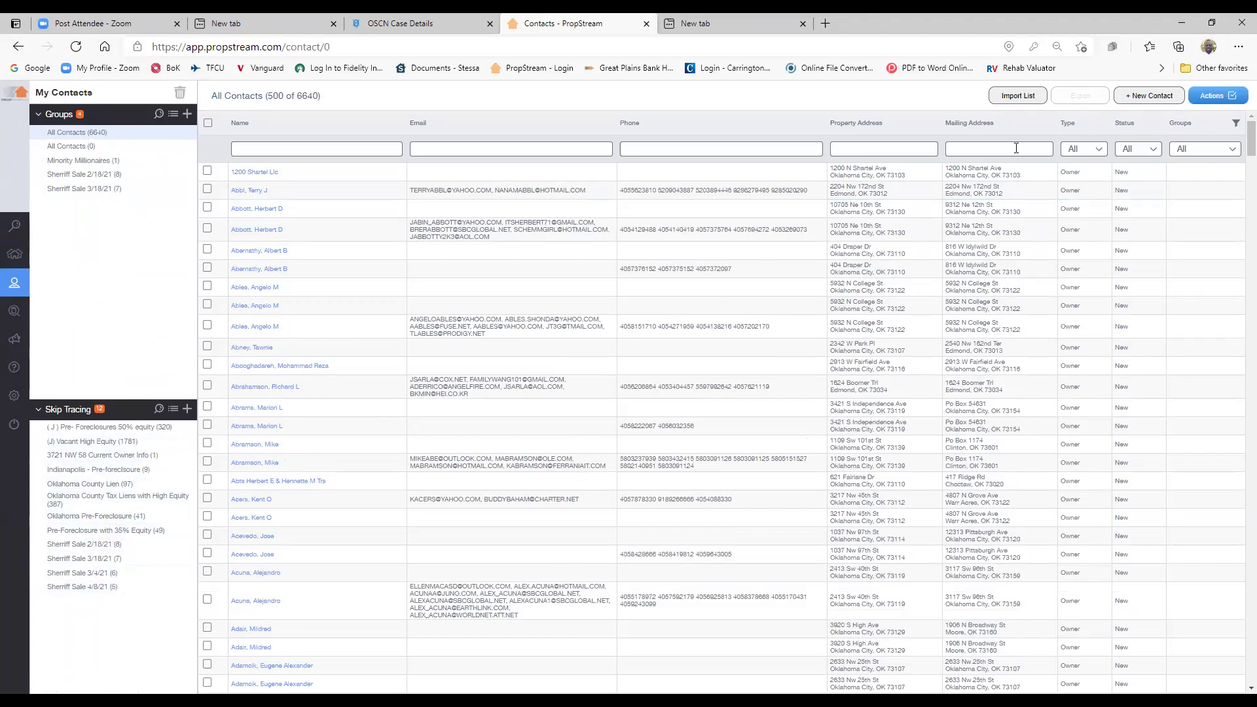
mouse_move(24, 204)
click(58, 255)
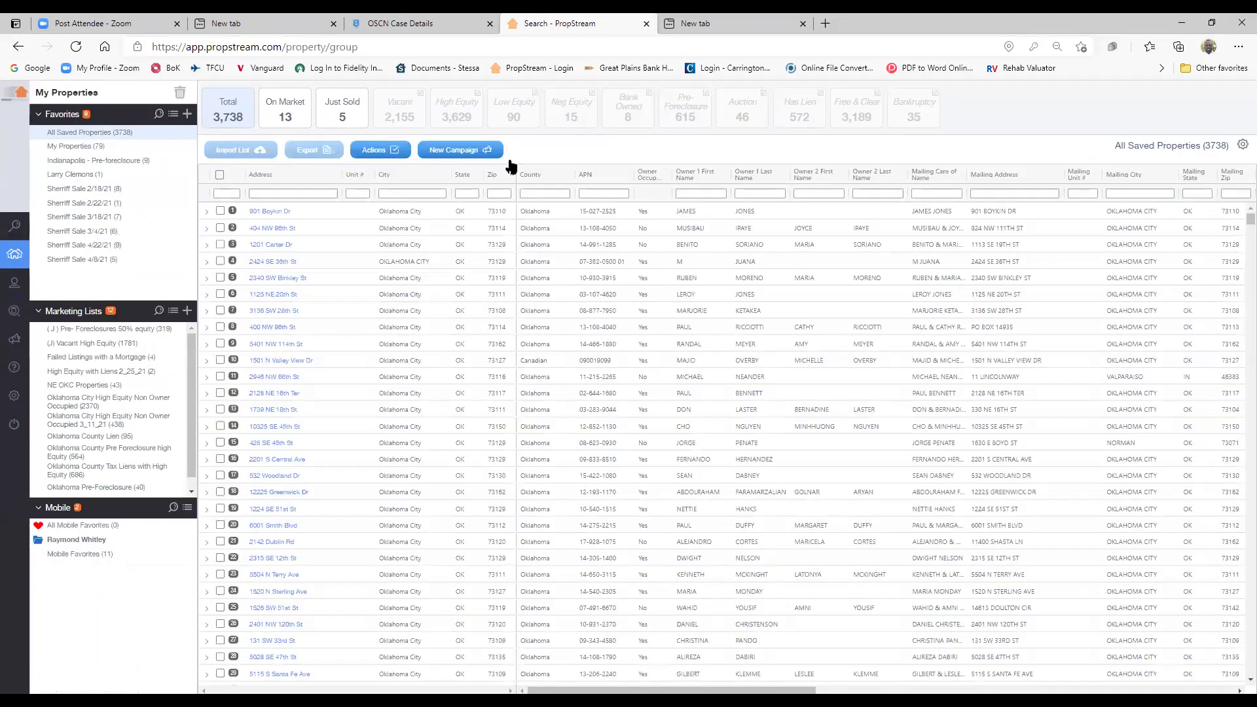
- Return to the property search and review the filter criteria applied to the Oklahoma City search
mouse_move(15, 192)
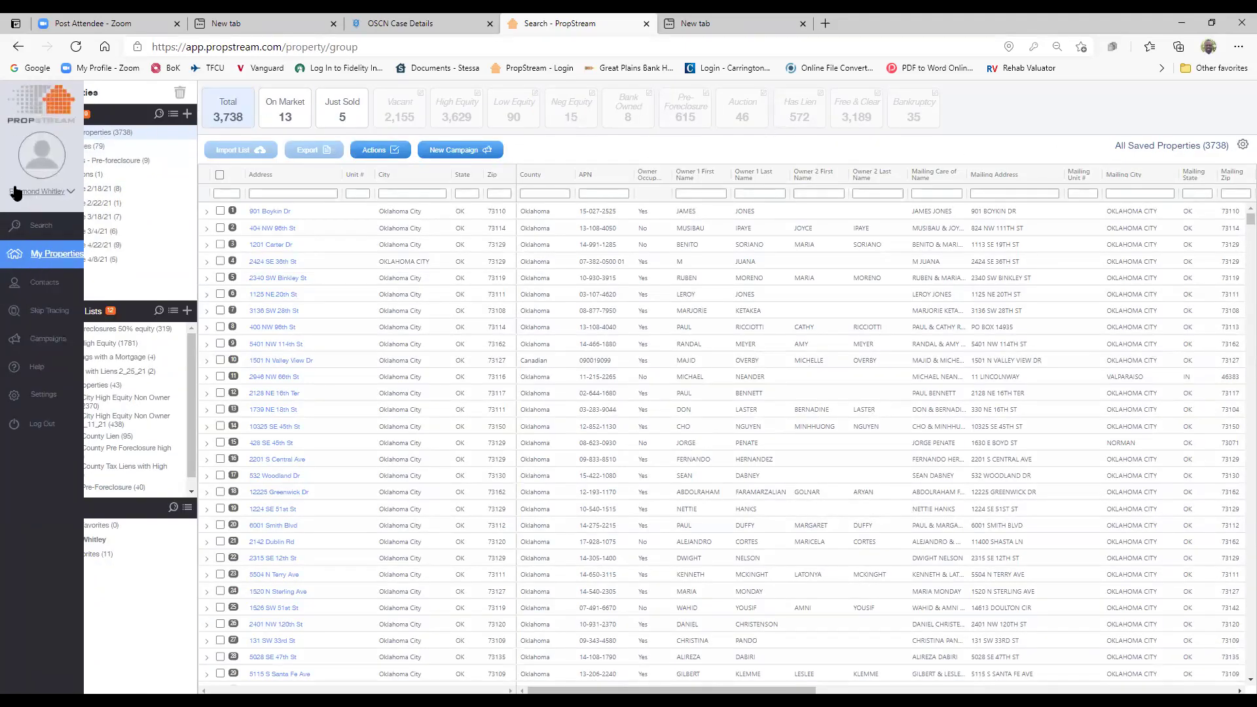
click(42, 226)
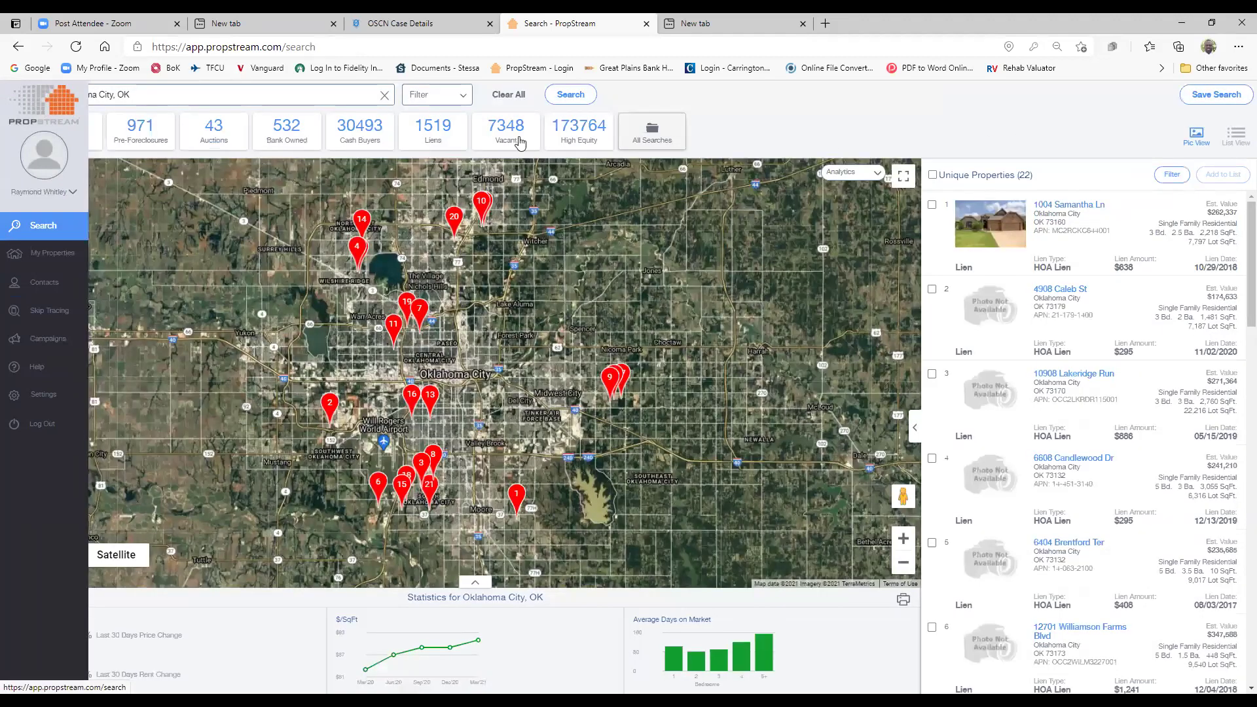
click(421, 98)
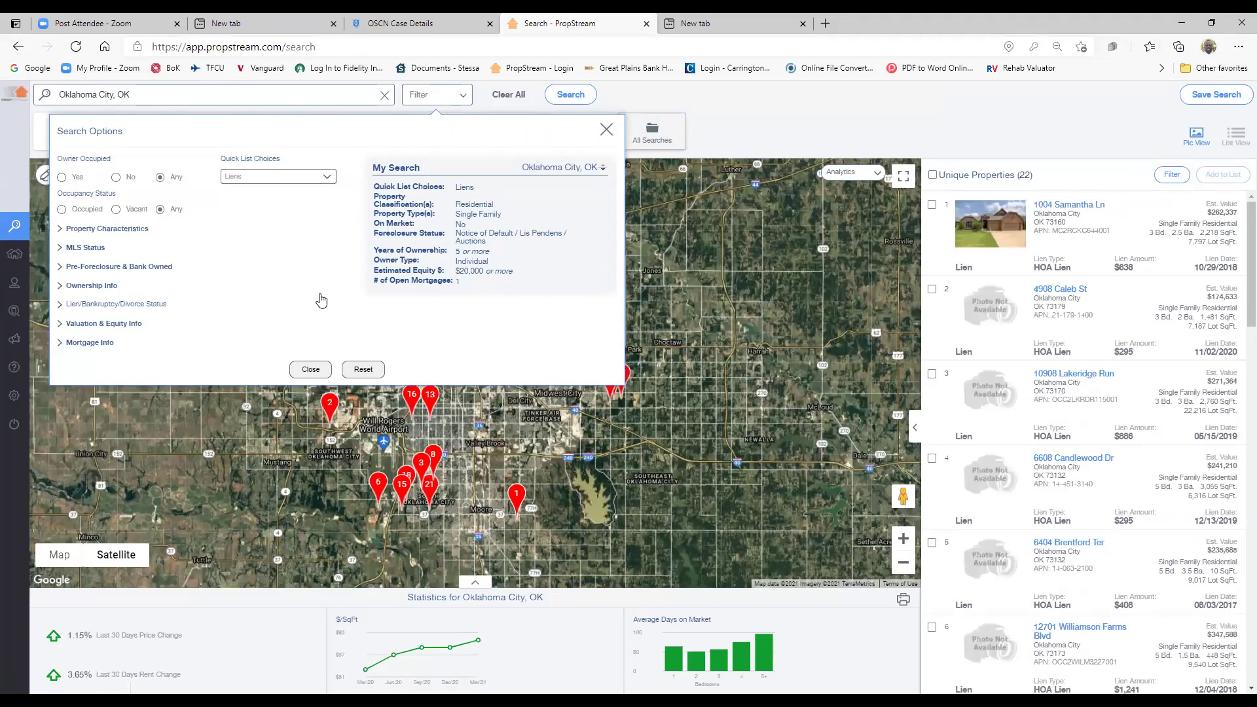
click(1091, 116)
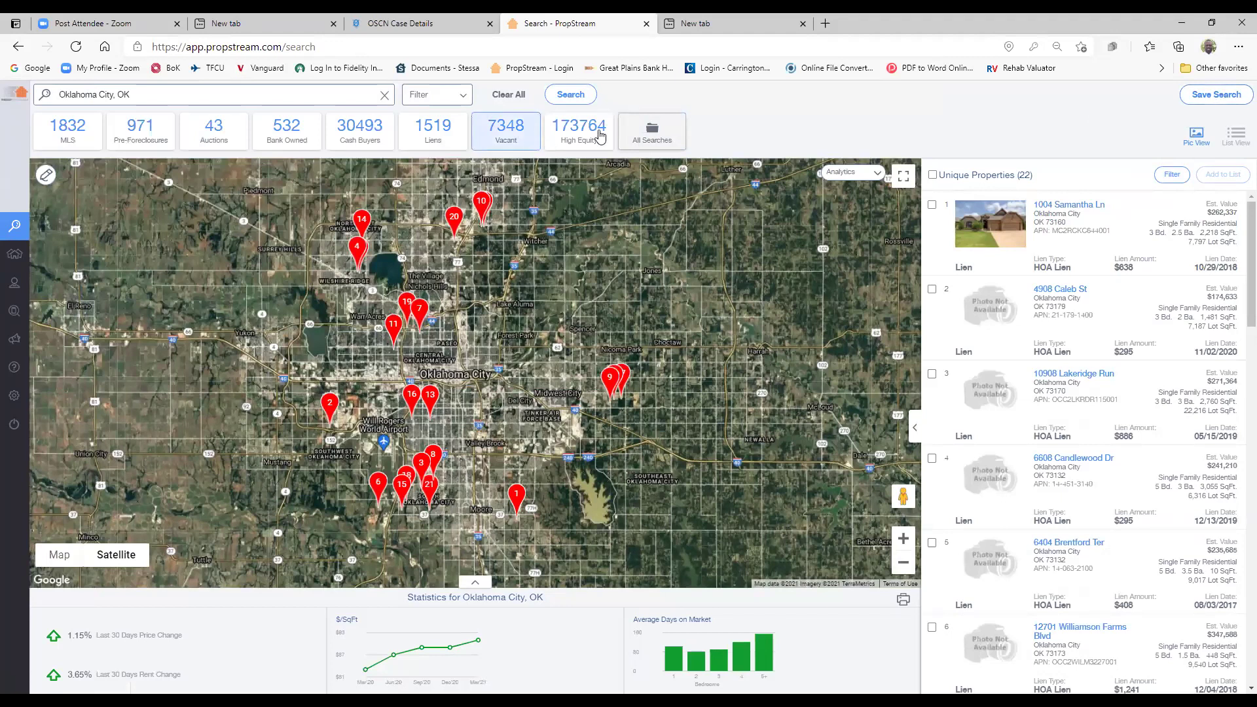
- Load "Tax Lien List OKC 3_11_21" from the saved searches and open My Properties
click(651, 135)
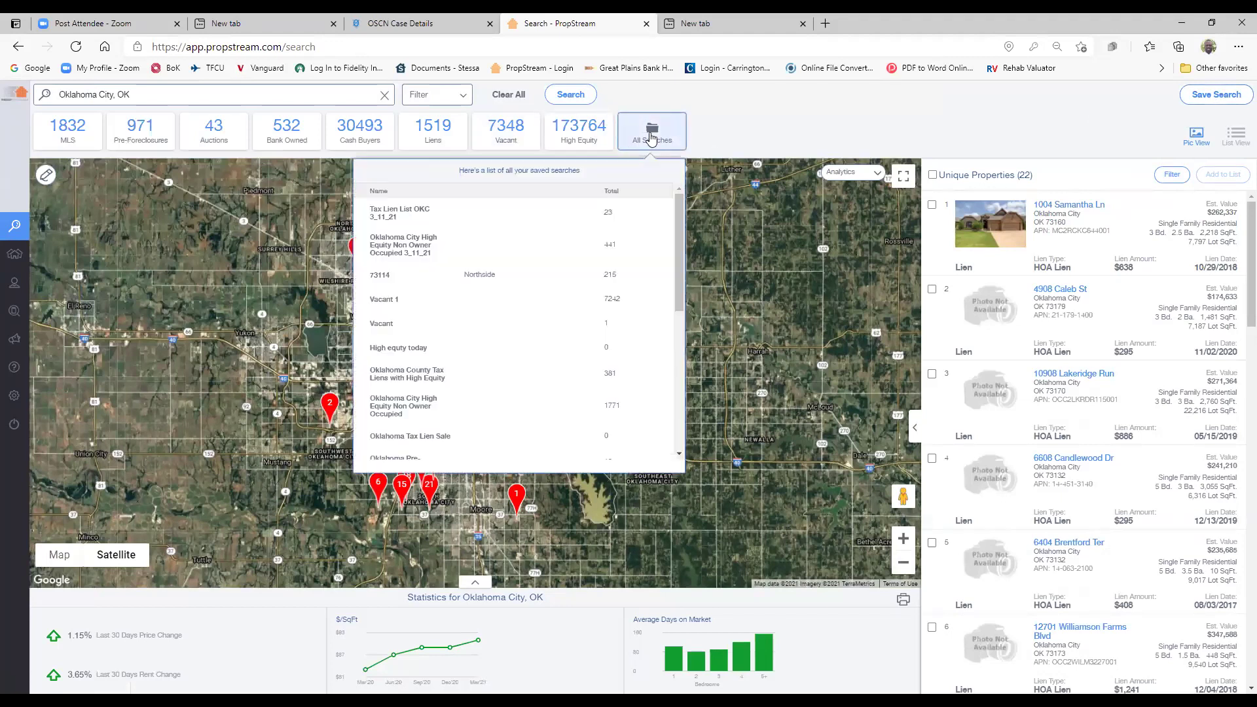
click(462, 221)
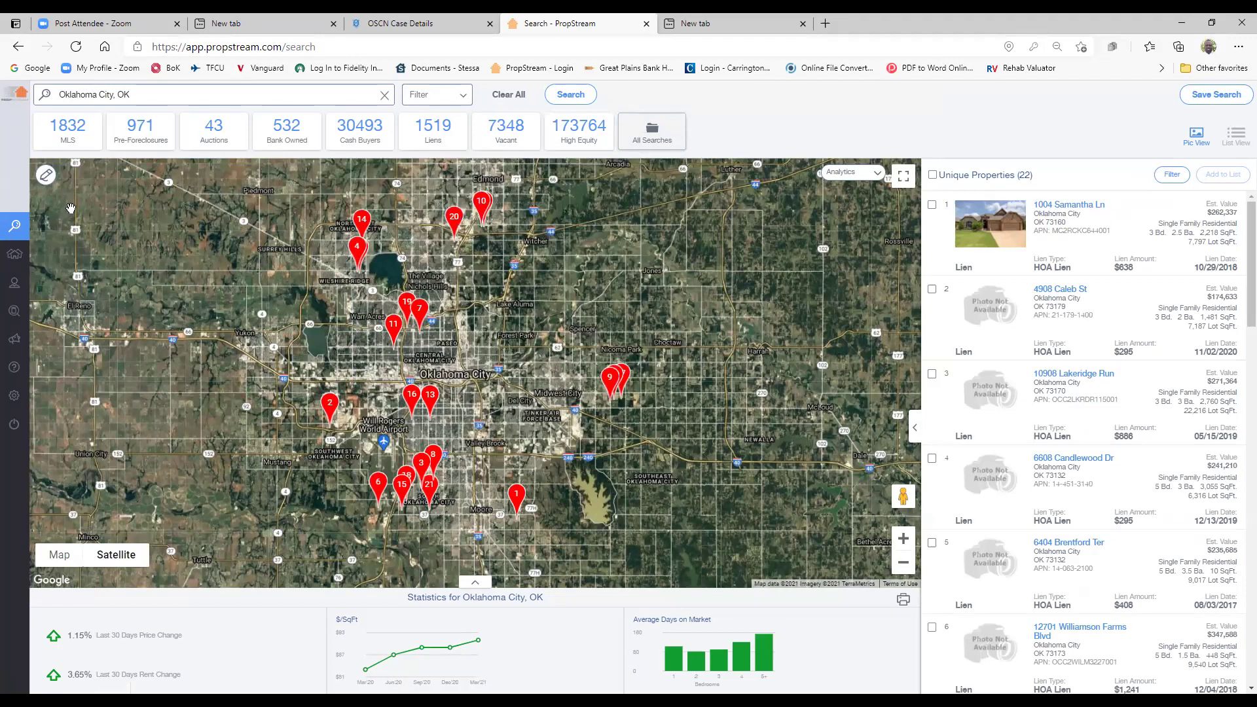
mouse_move(9, 208)
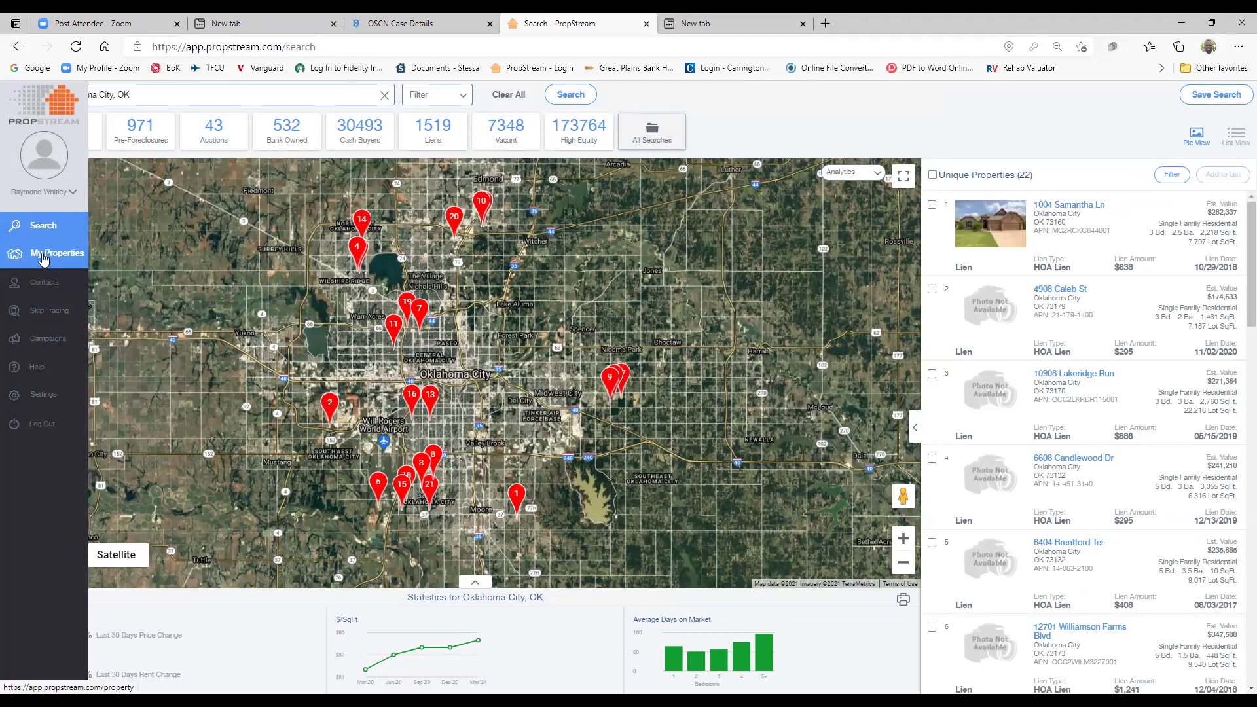
click(44, 259)
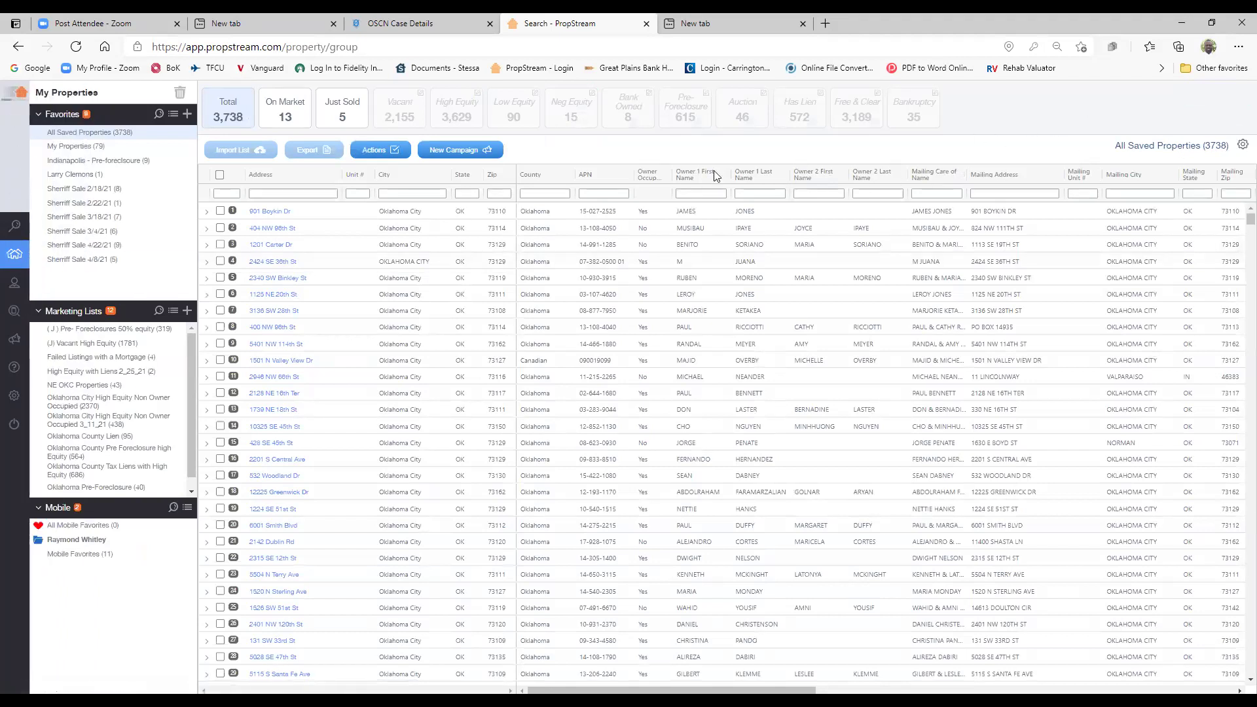
drag(189, 381, 191, 394)
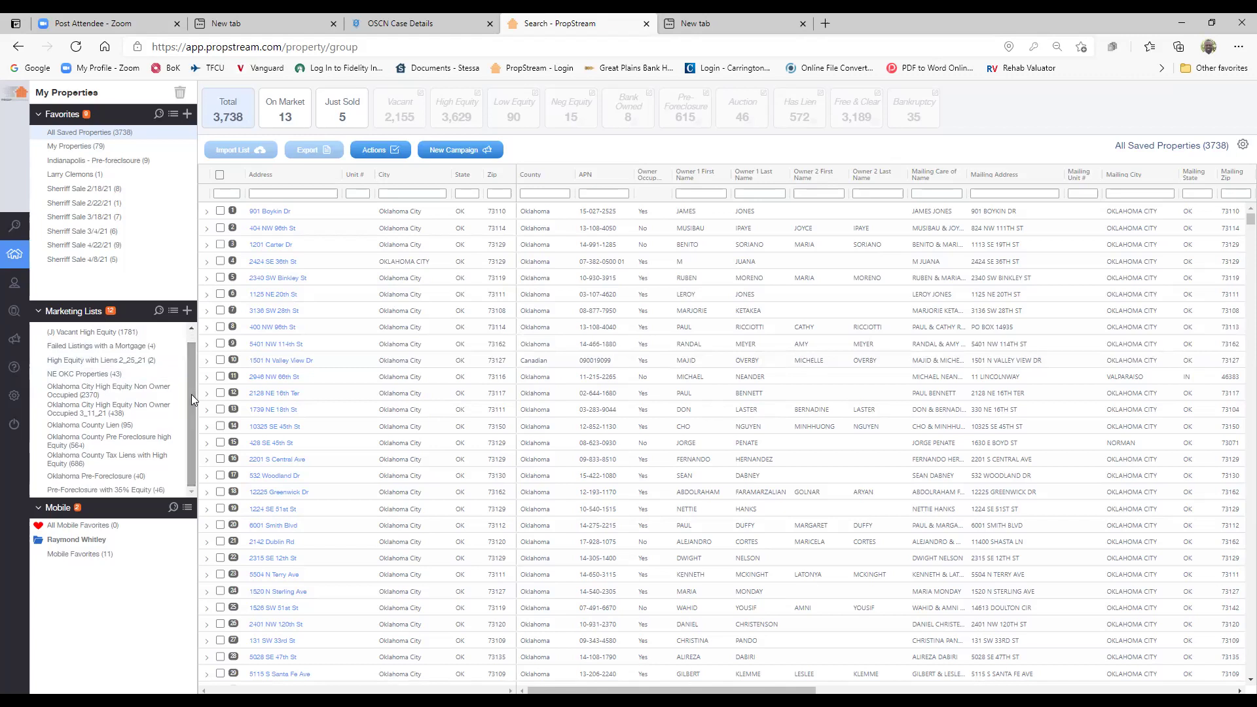
click(187, 115)
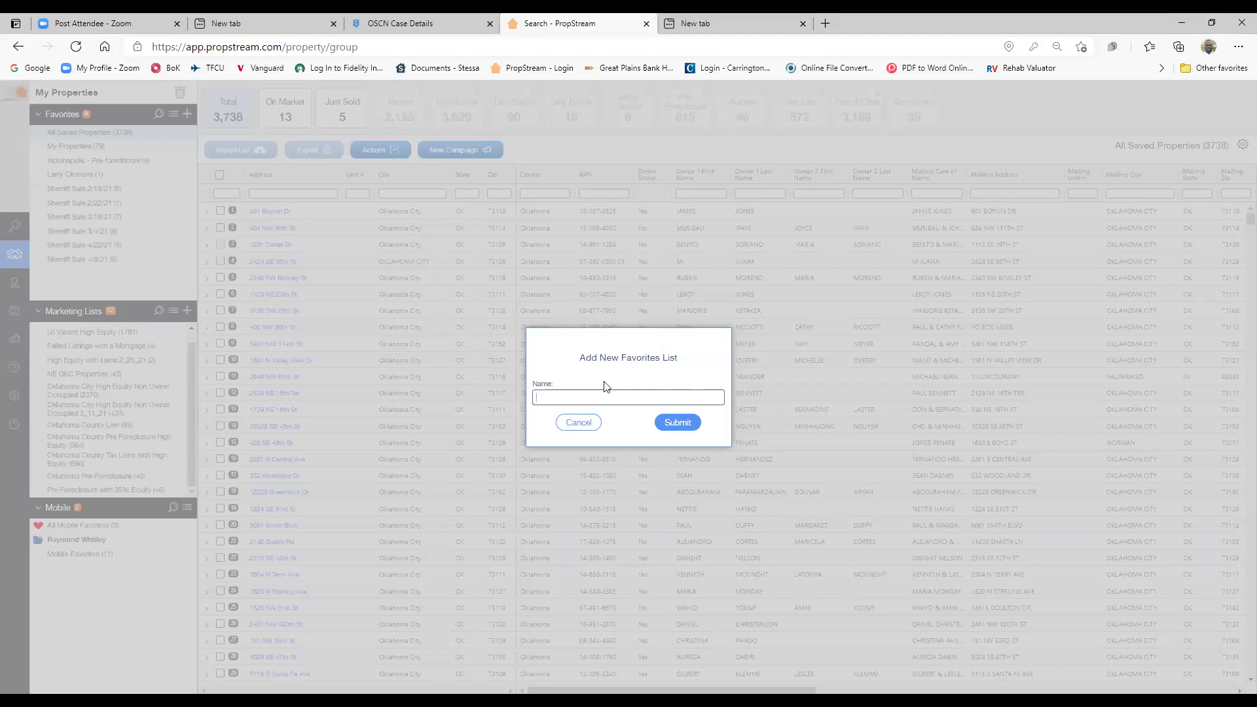
click(618, 395)
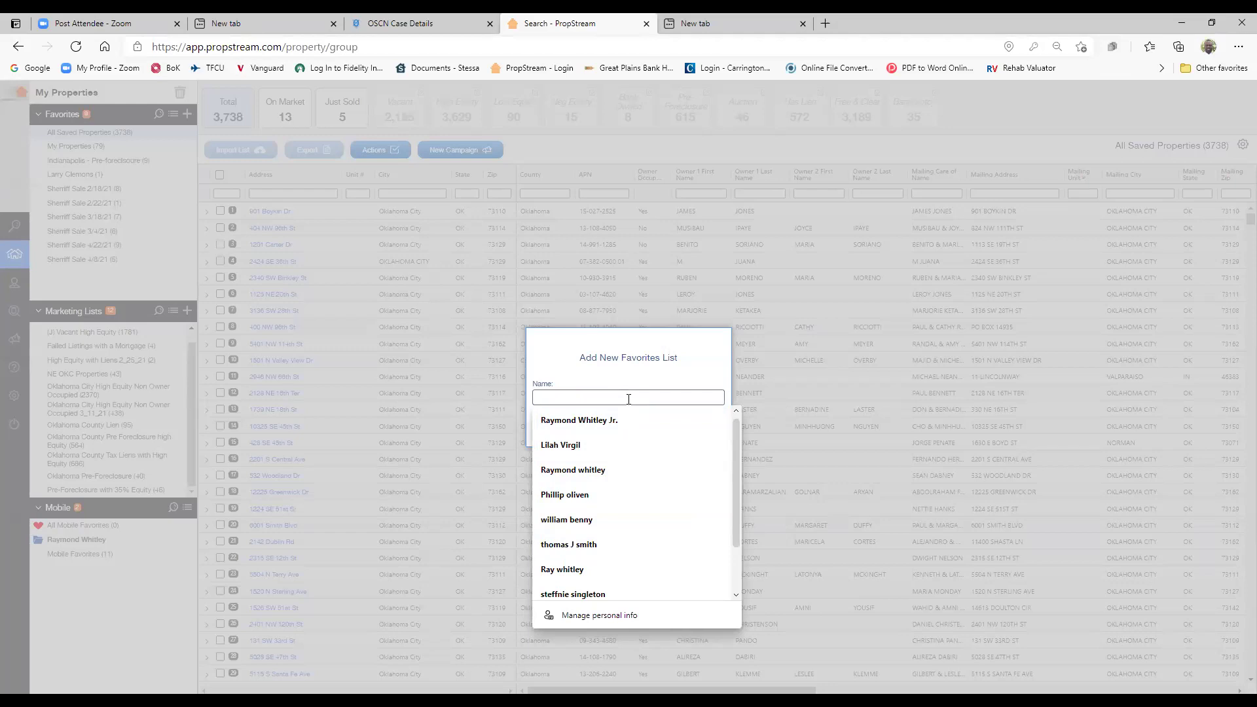
text(O)
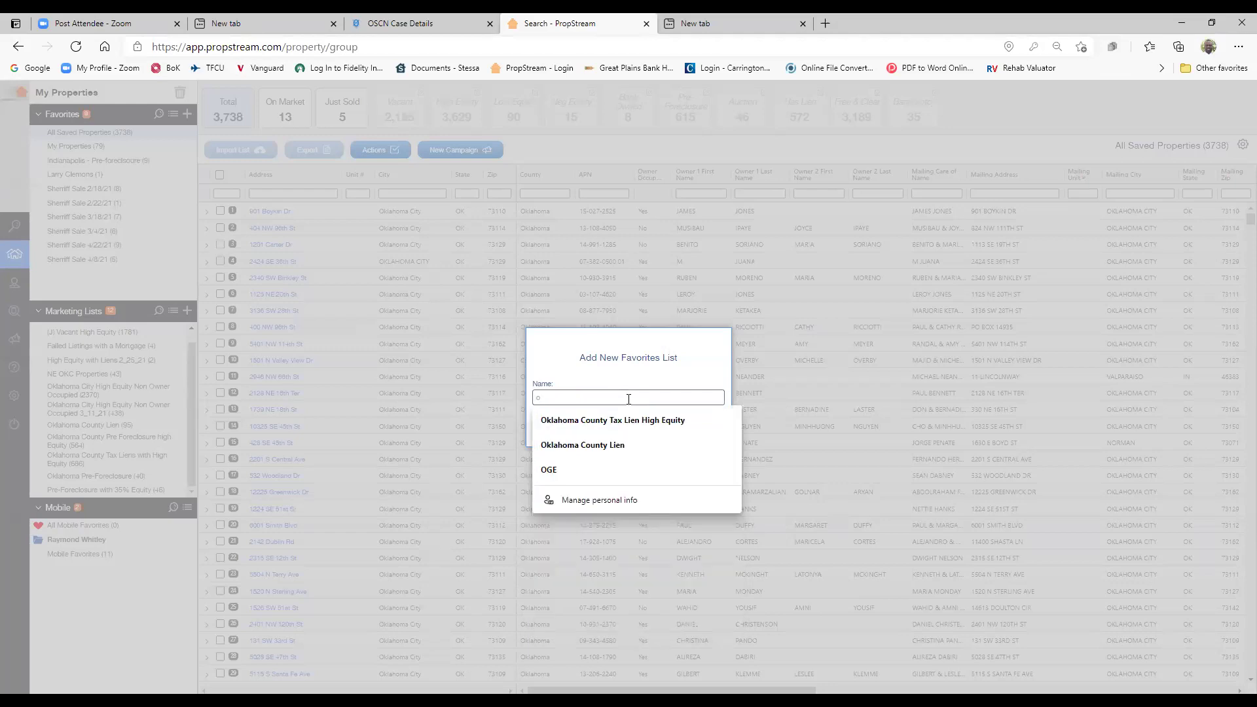
key(BackSpace)
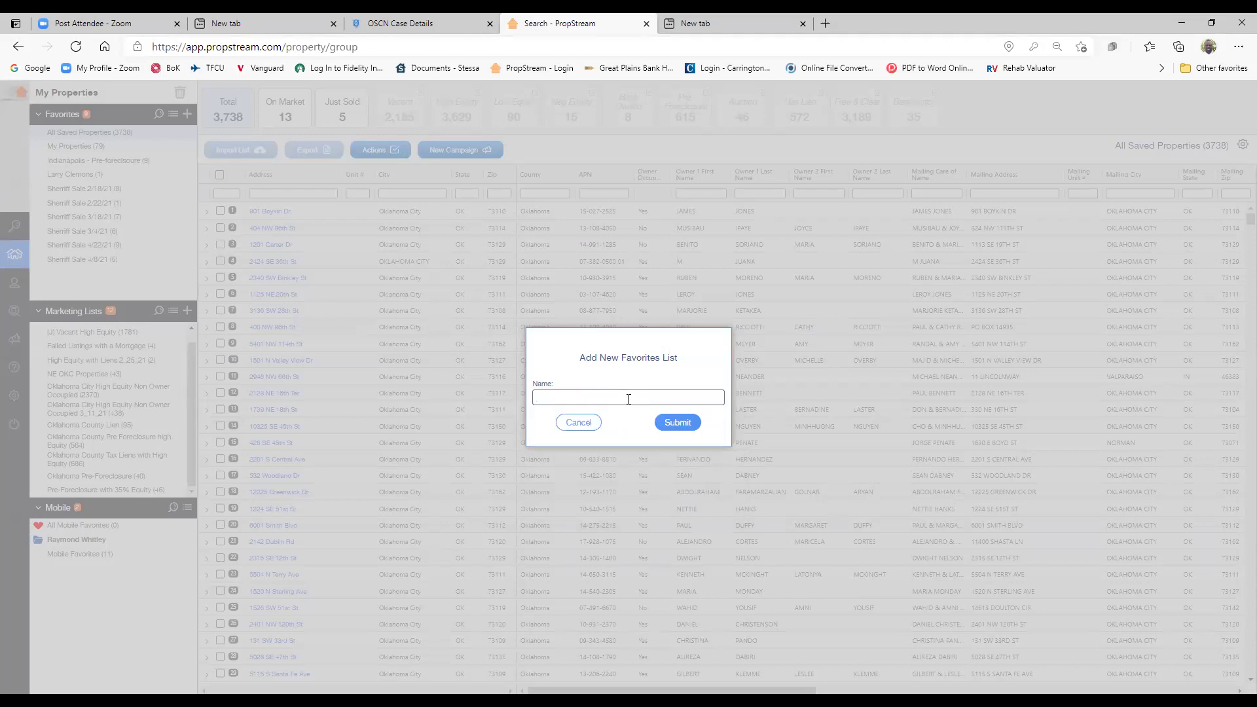
click(580, 422)
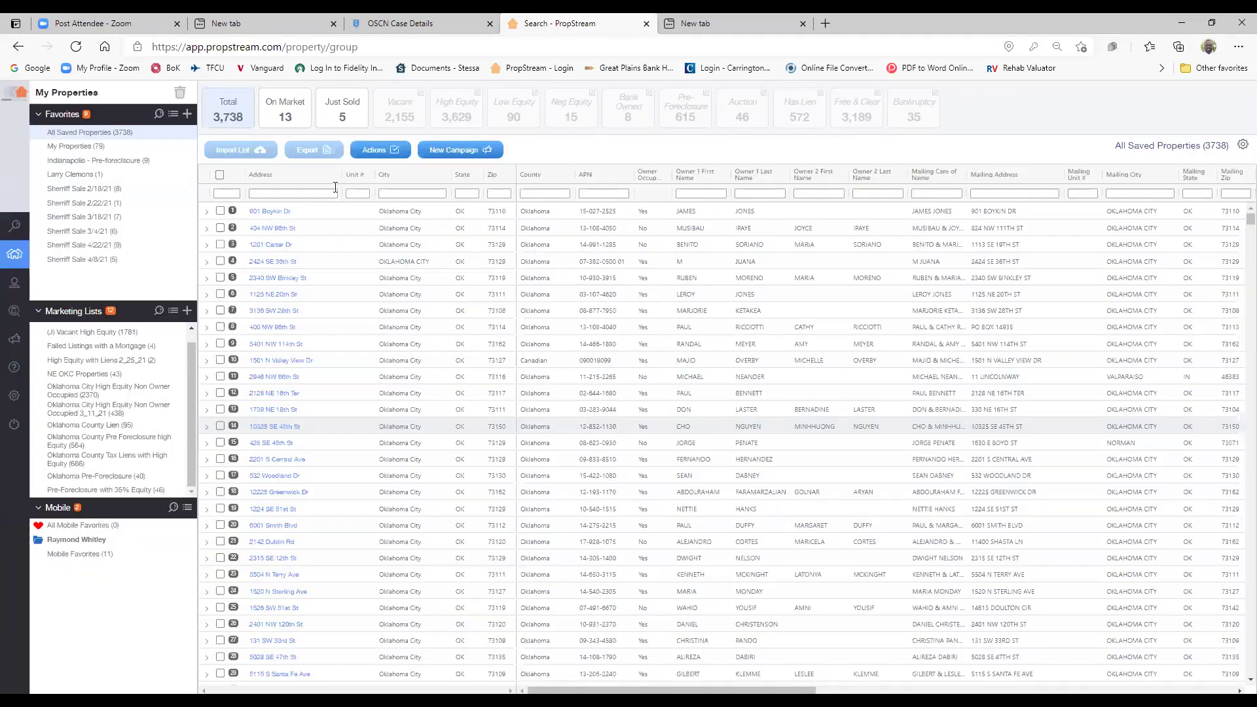
- Return to the property search and save the Oklahoma City search as "Tax Lien List OKC 3_11_21"
mouse_move(52, 255)
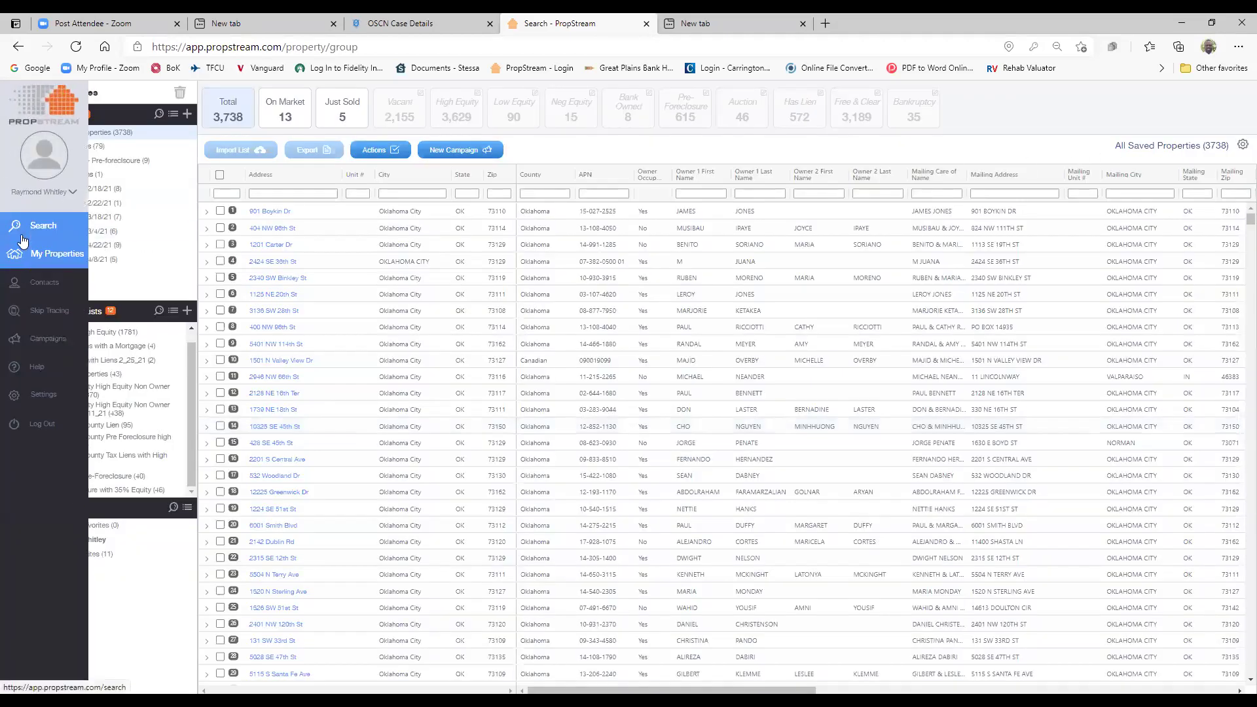
click(56, 228)
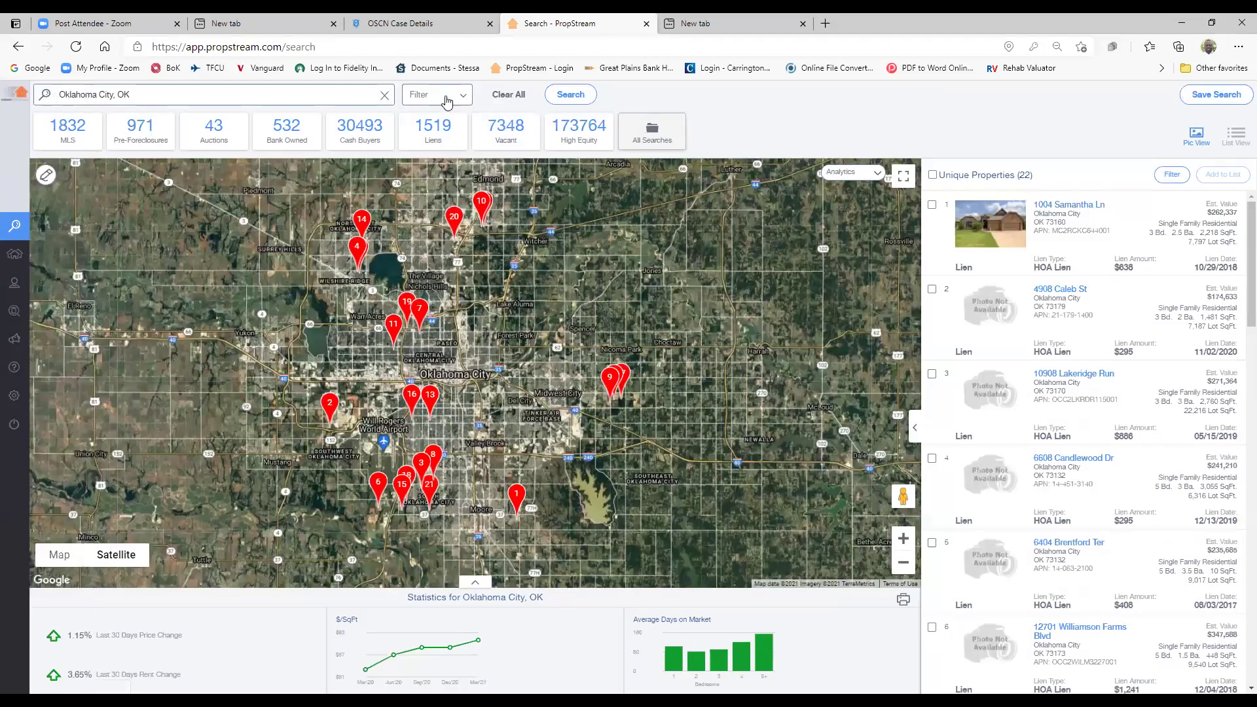
click(1200, 97)
click(1051, 165)
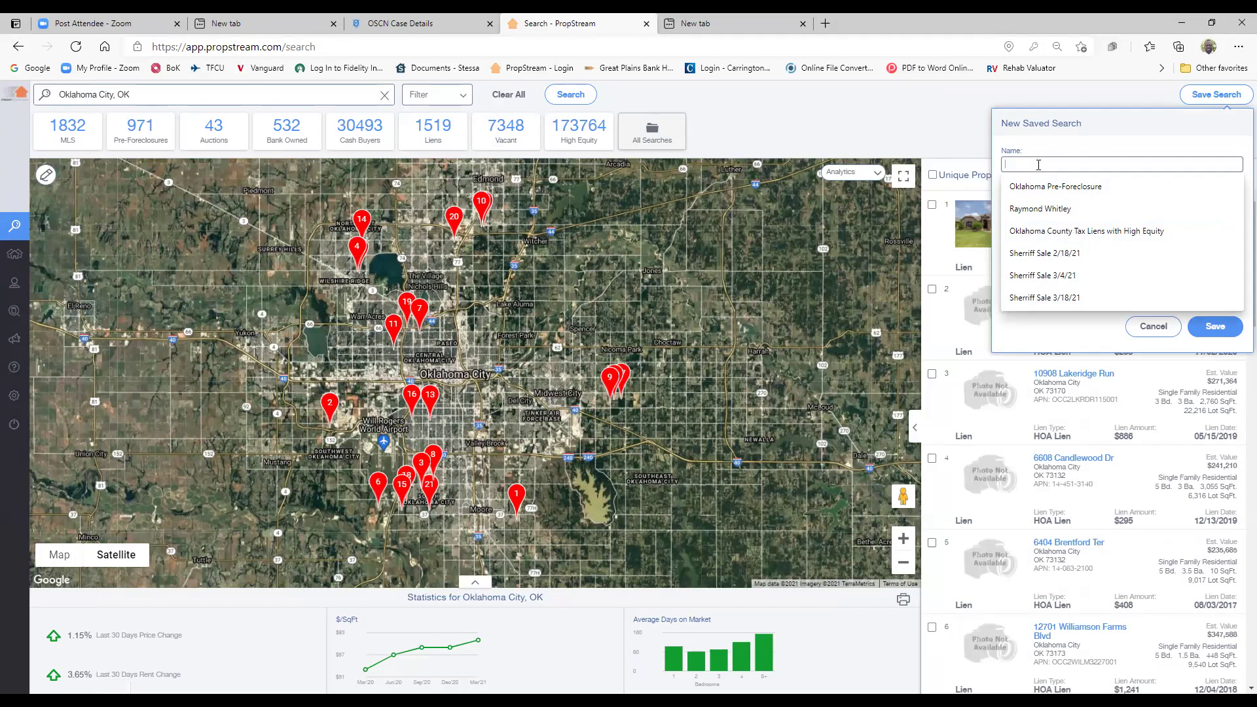
text(ta)
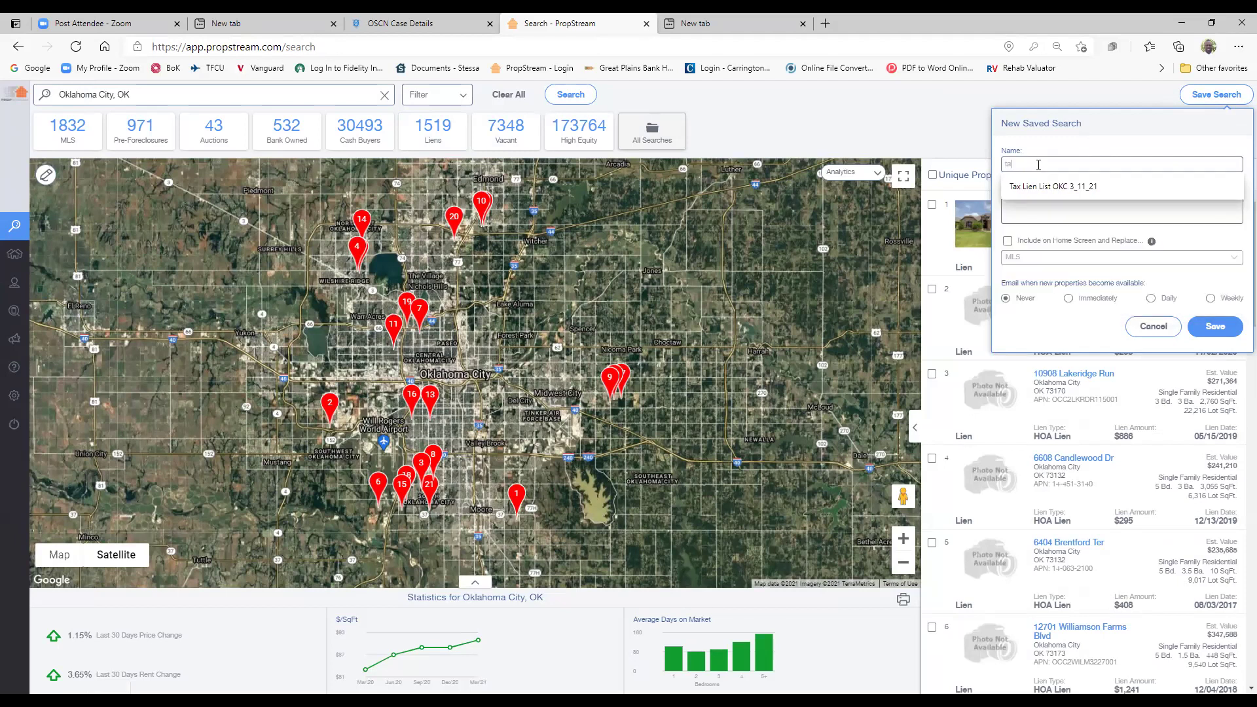
click(1043, 199)
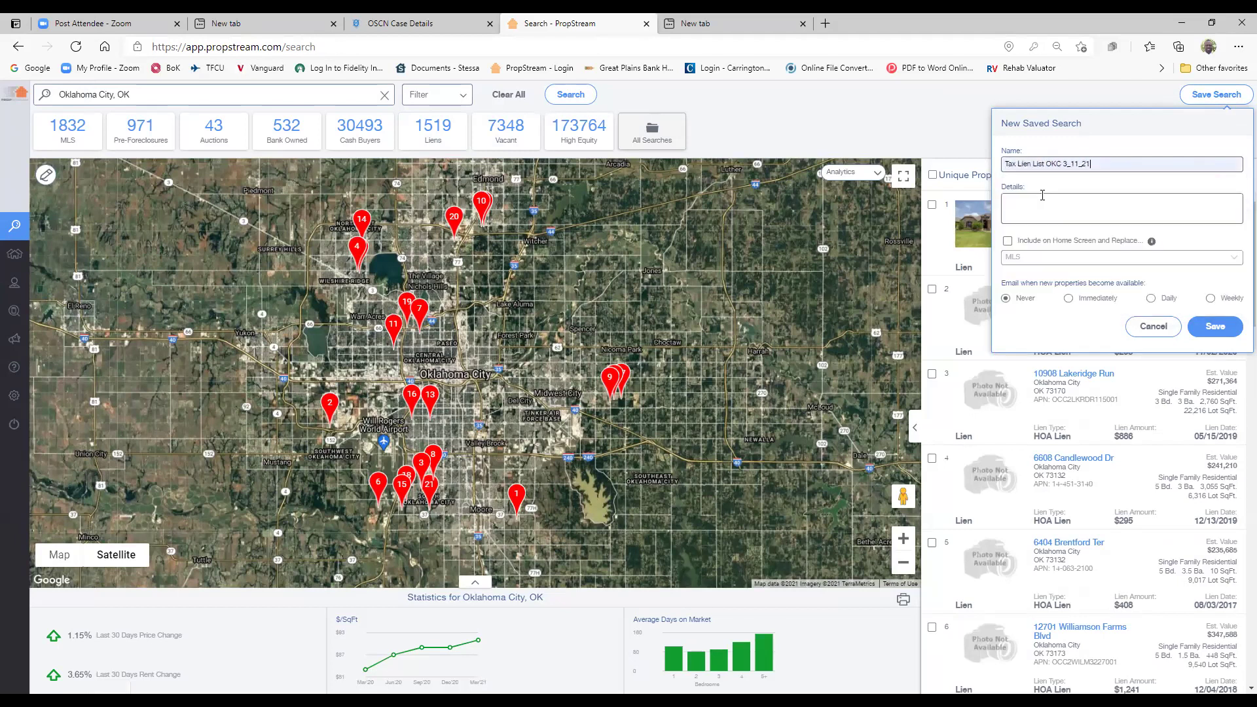
click(1216, 327)
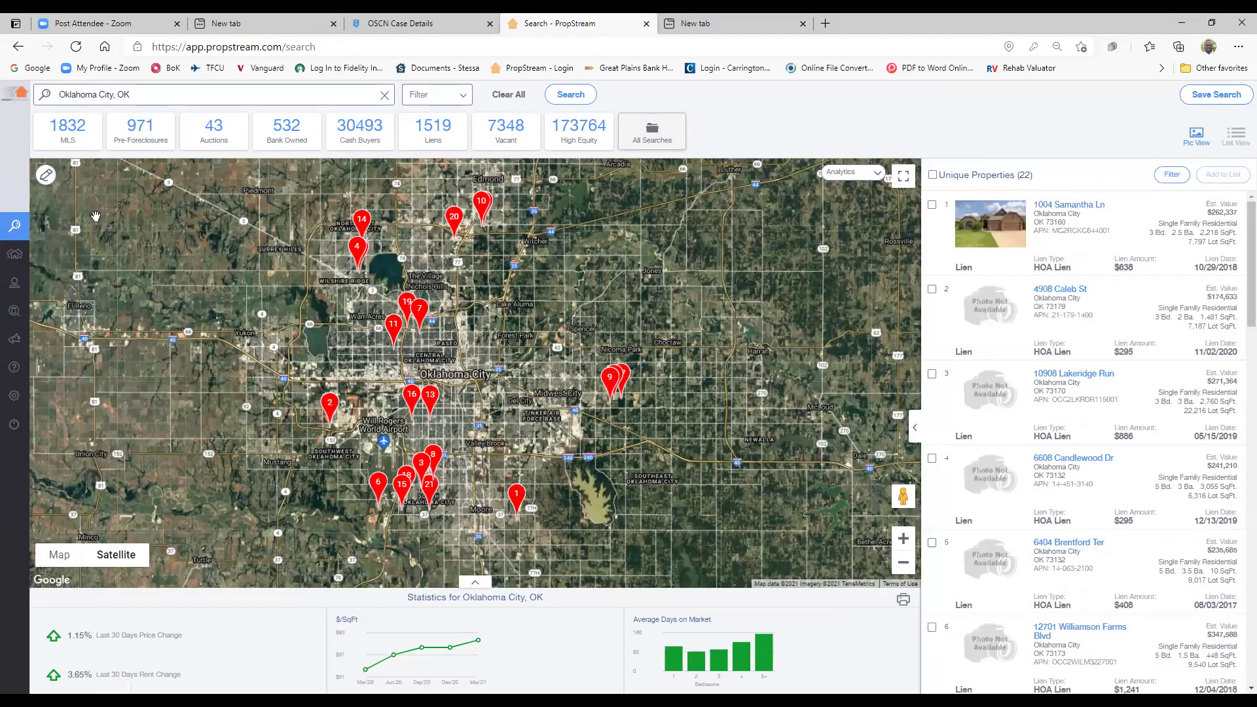
mouse_move(36, 226)
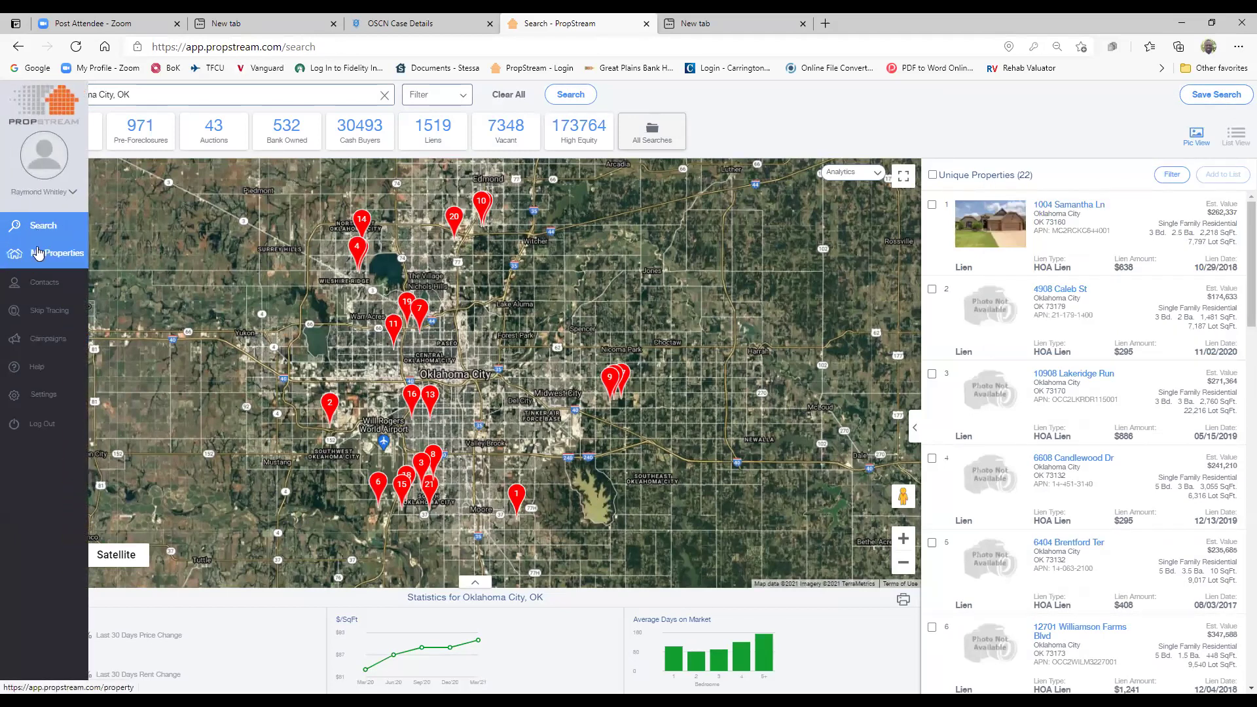
click(37, 253)
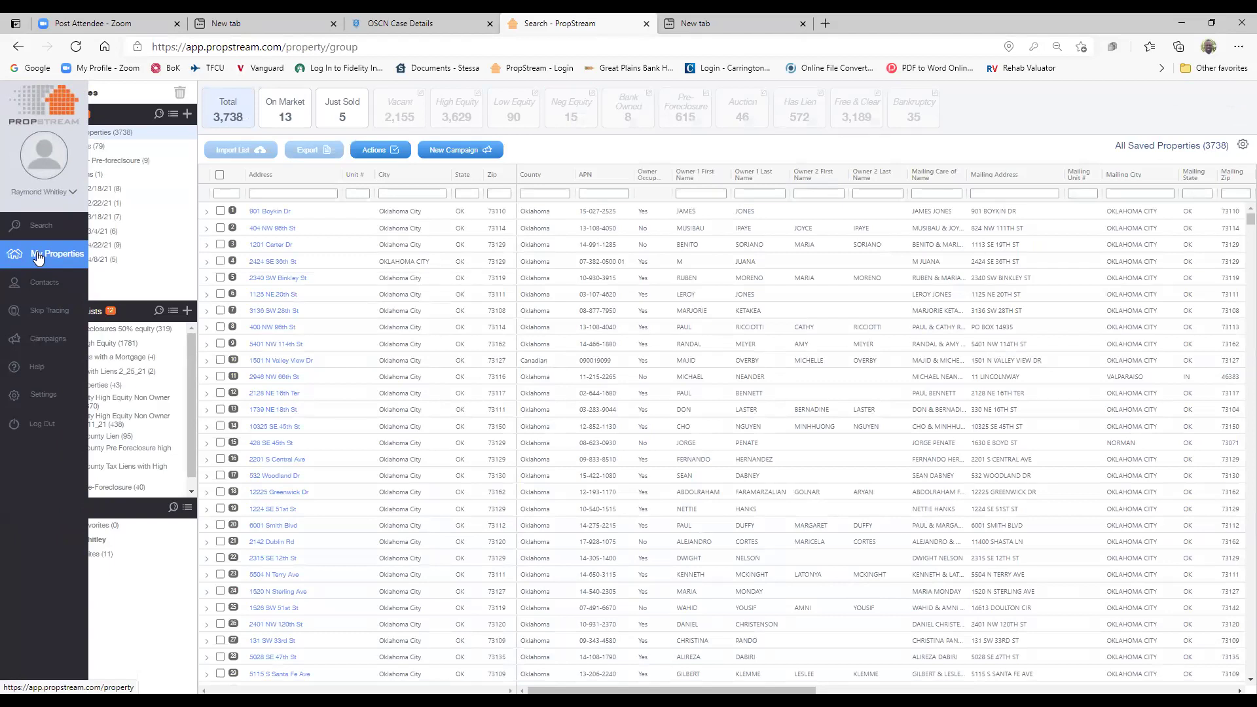
click(188, 115)
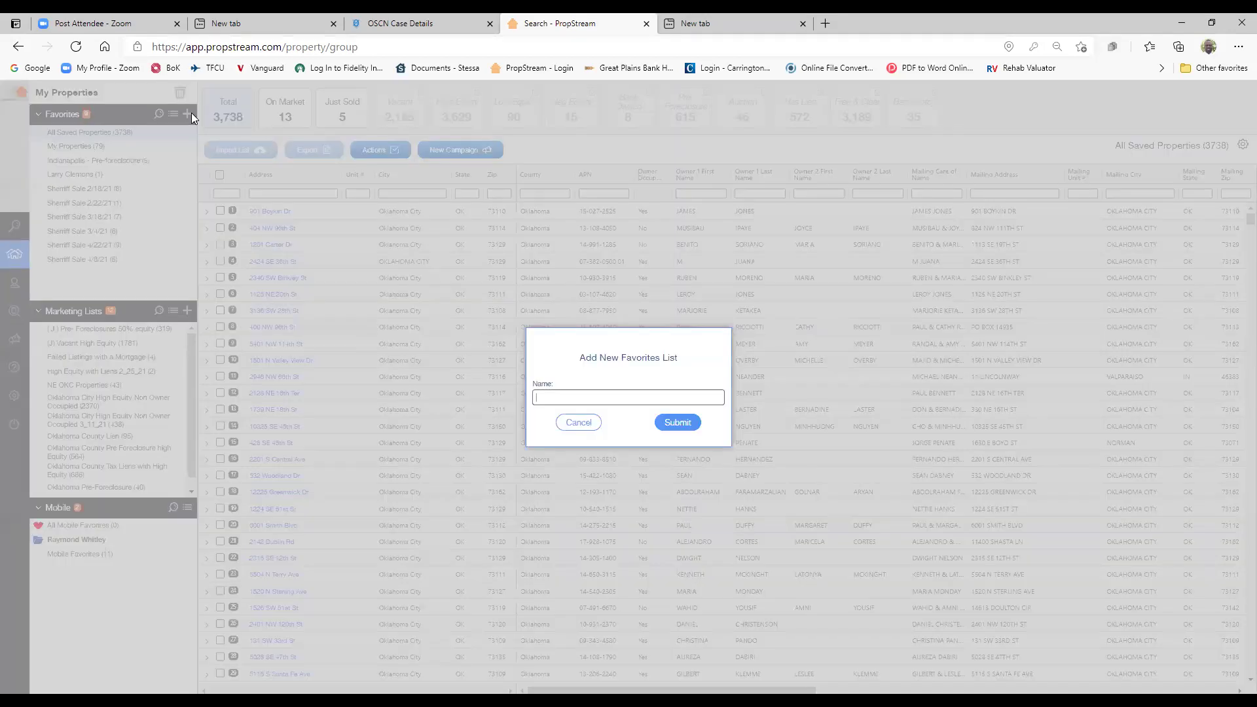
click(558, 397)
text(ta)
click(582, 424)
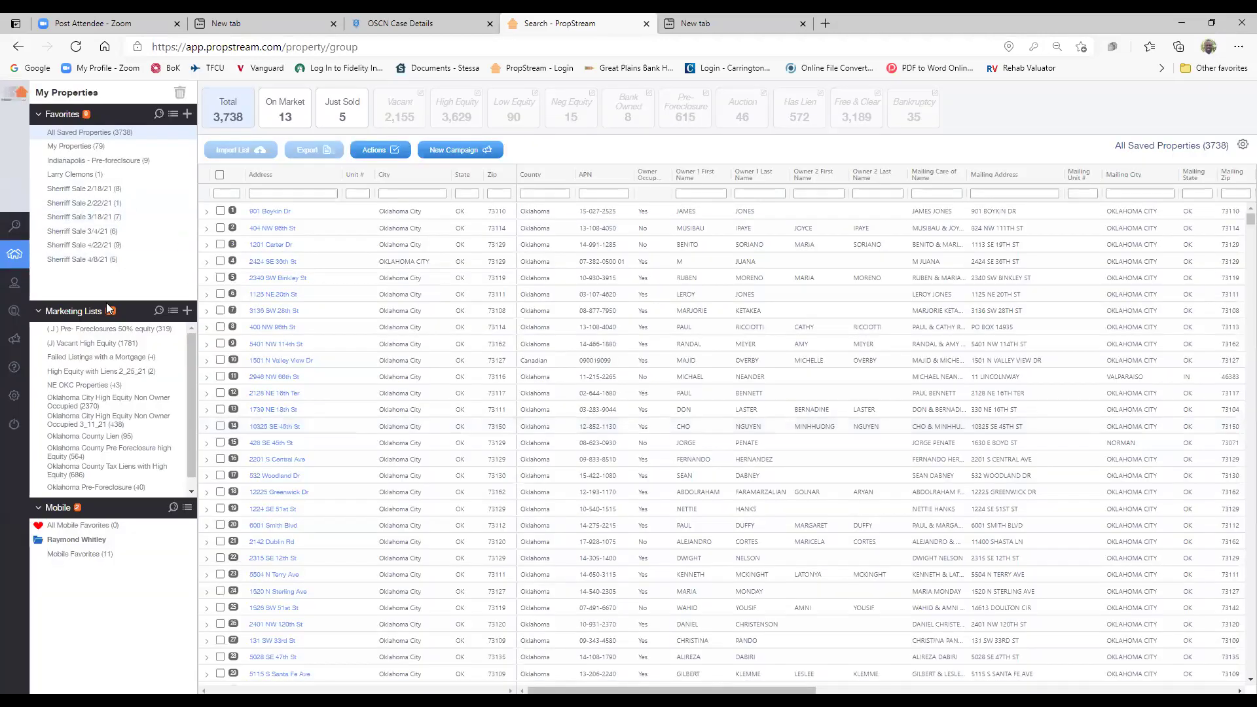
click(187, 312)
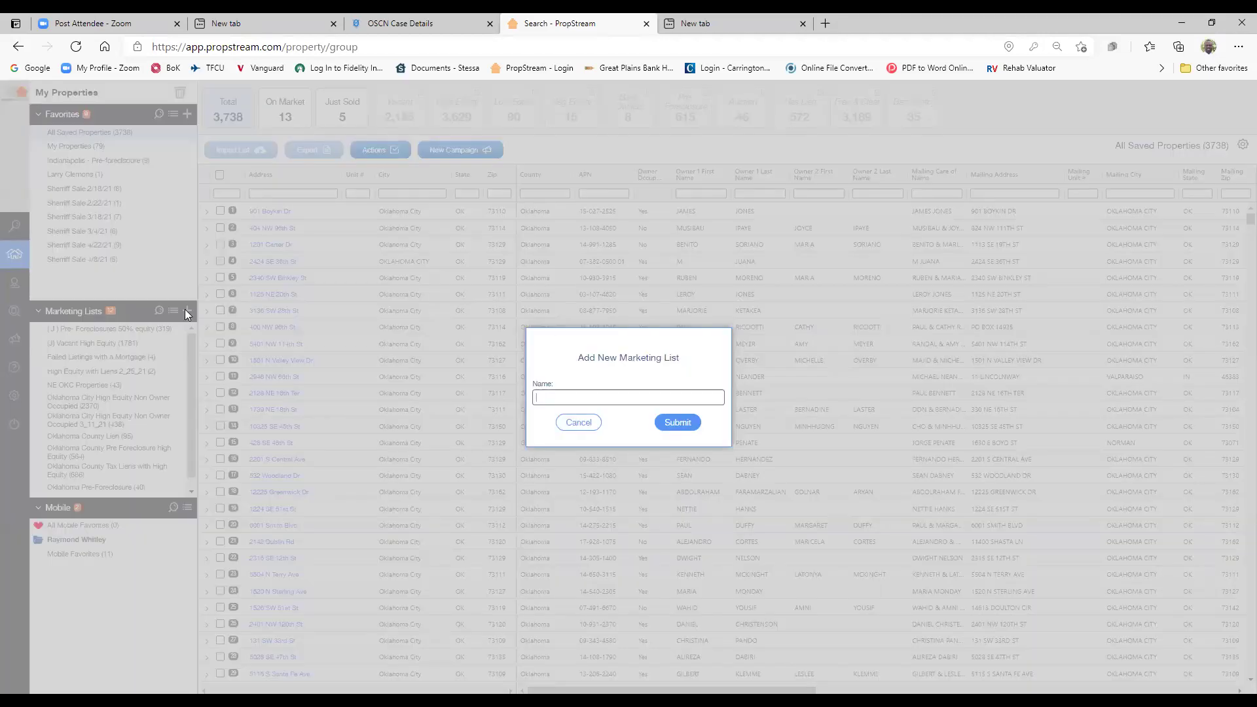
click(554, 401)
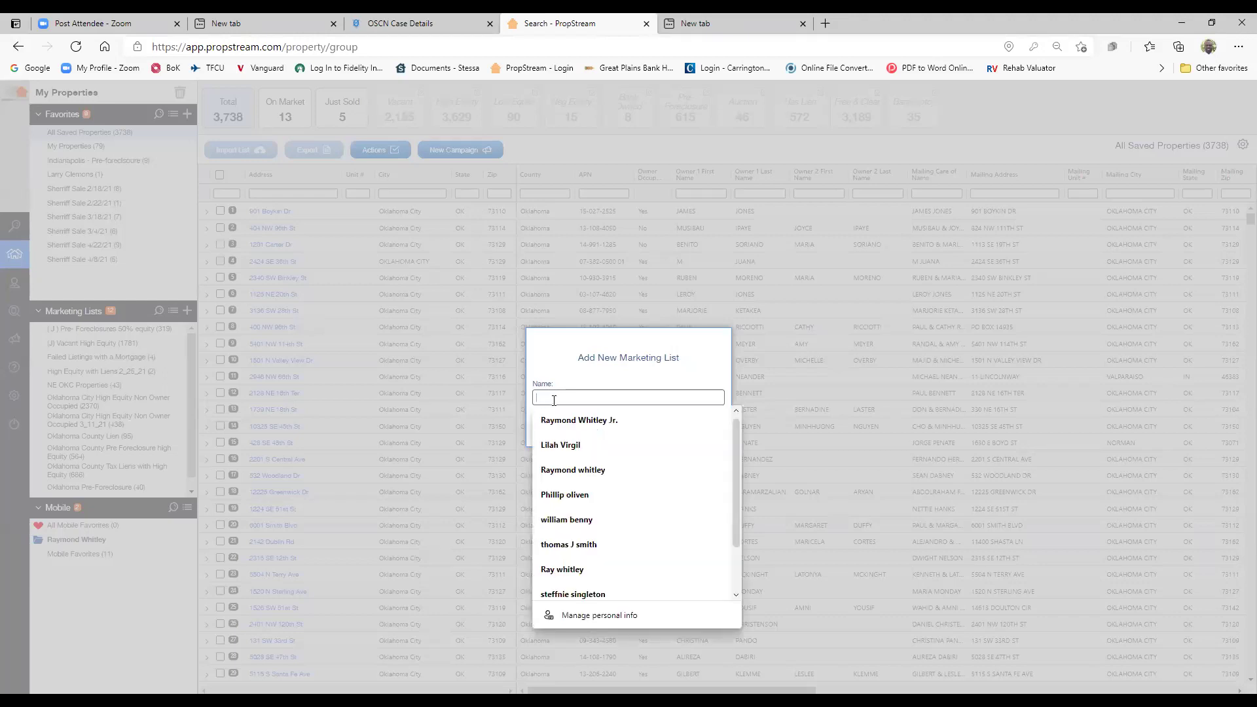
text(t)
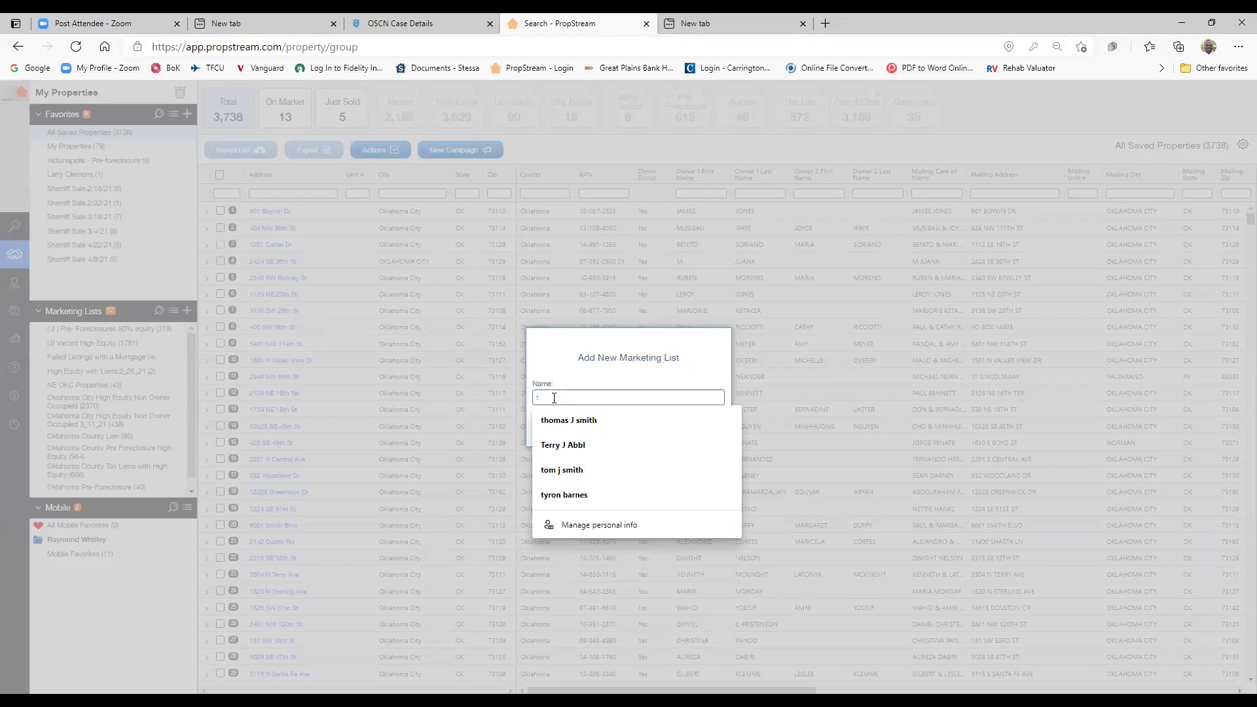
key(Escape)
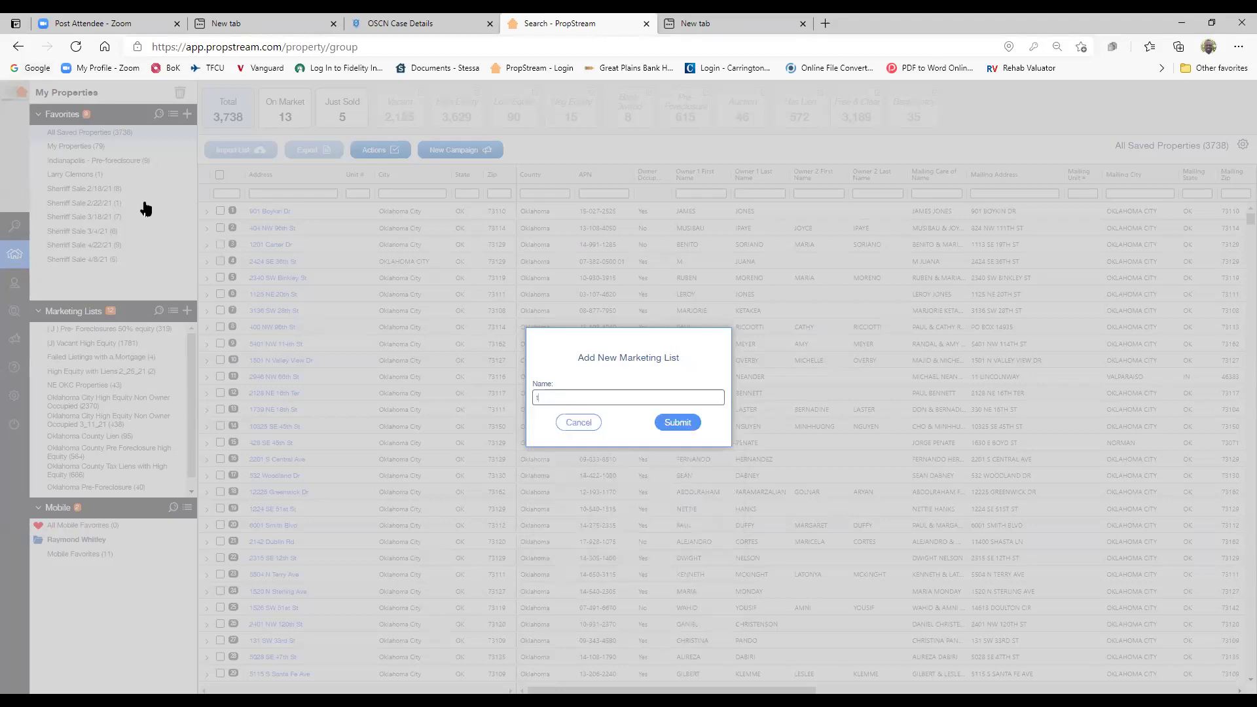
key(Escape)
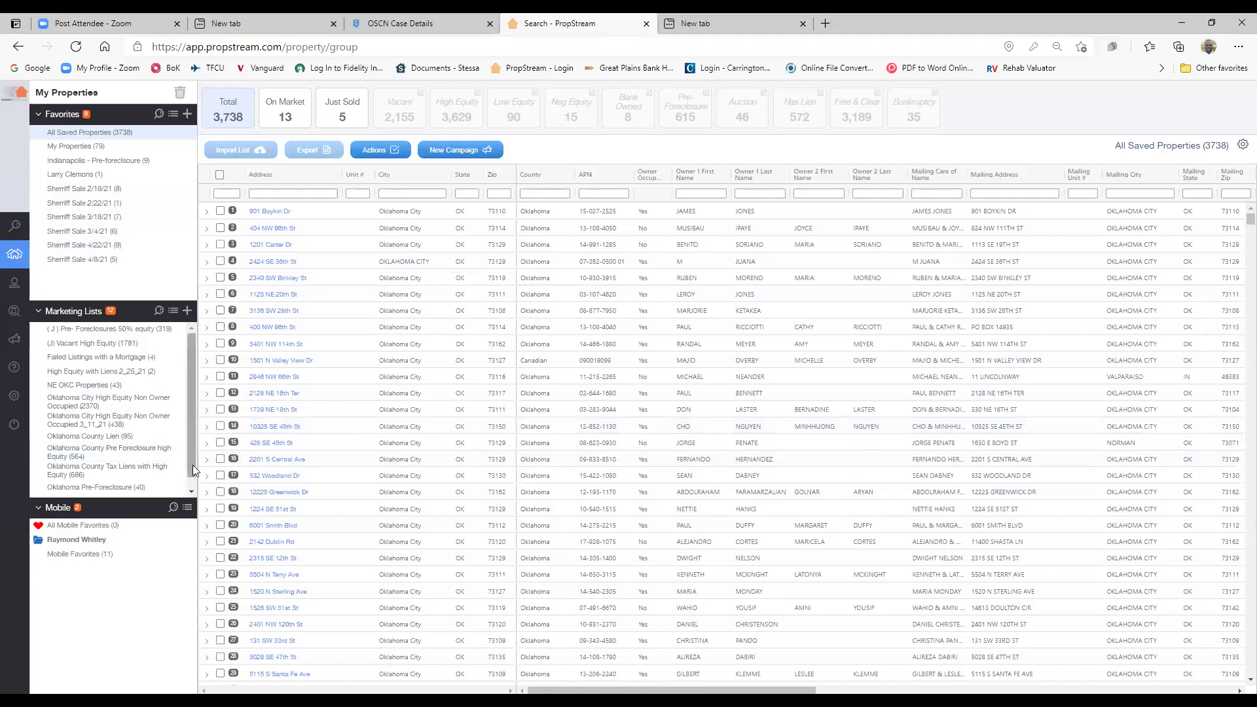
- Return to the property search and name another new saved search "Tax Lien List OKC 3_11_21"
mouse_move(14, 254)
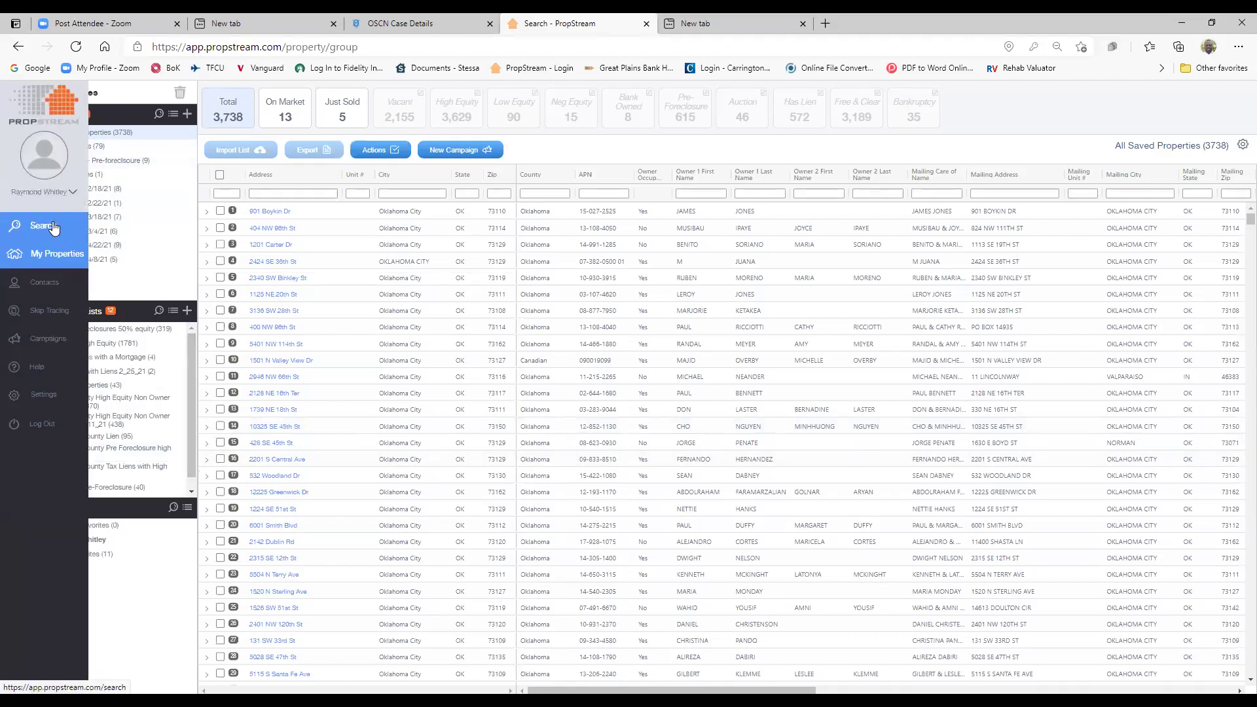
click(50, 225)
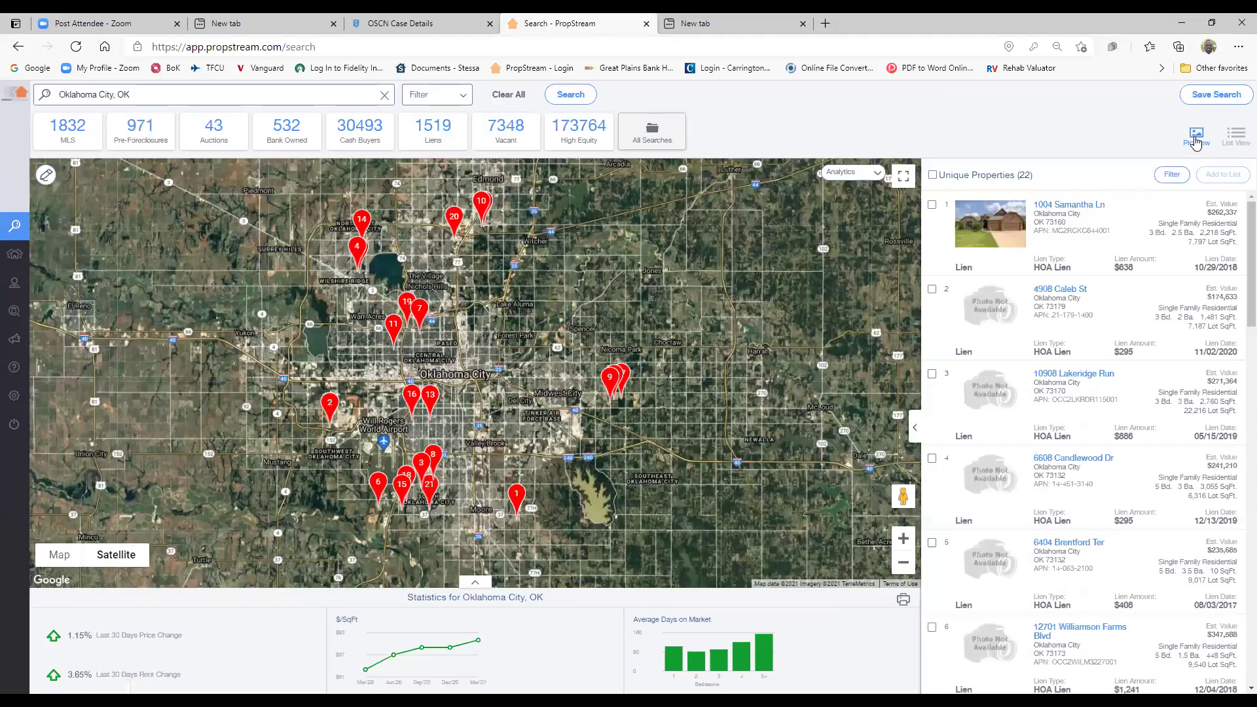
click(1227, 97)
click(1046, 163)
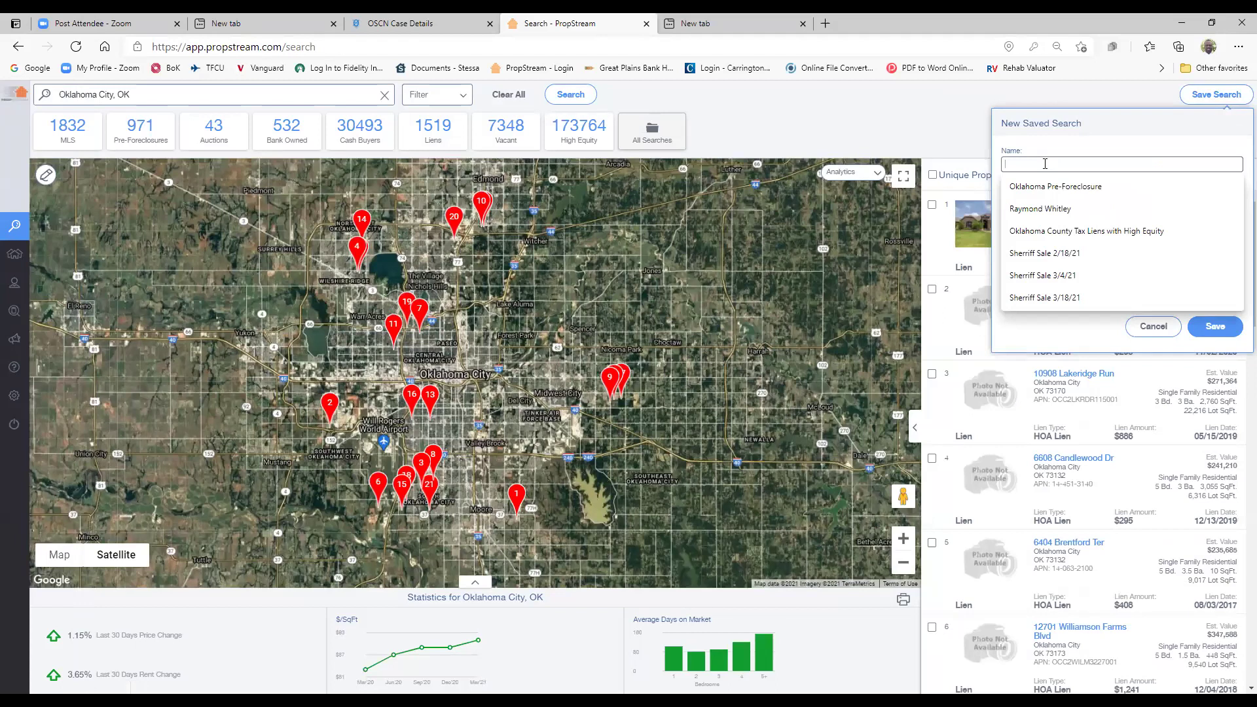
text(Tax Lien List OKC 3_11_21)
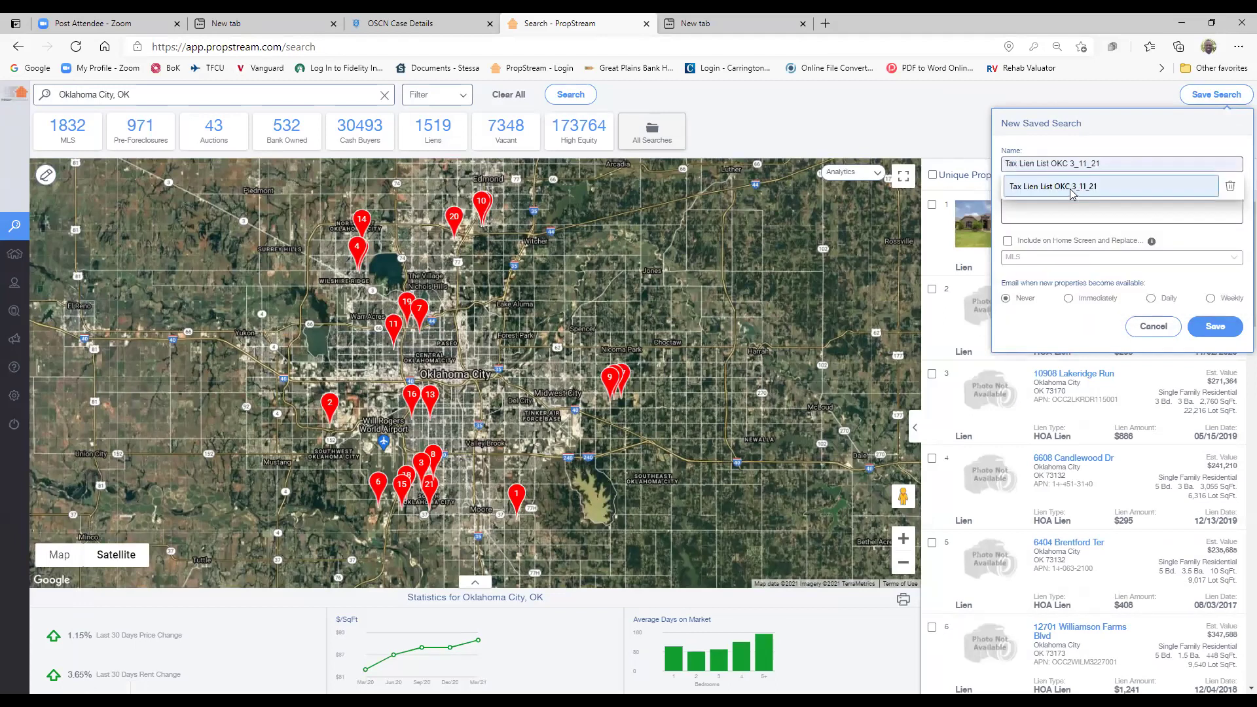
click(1048, 185)
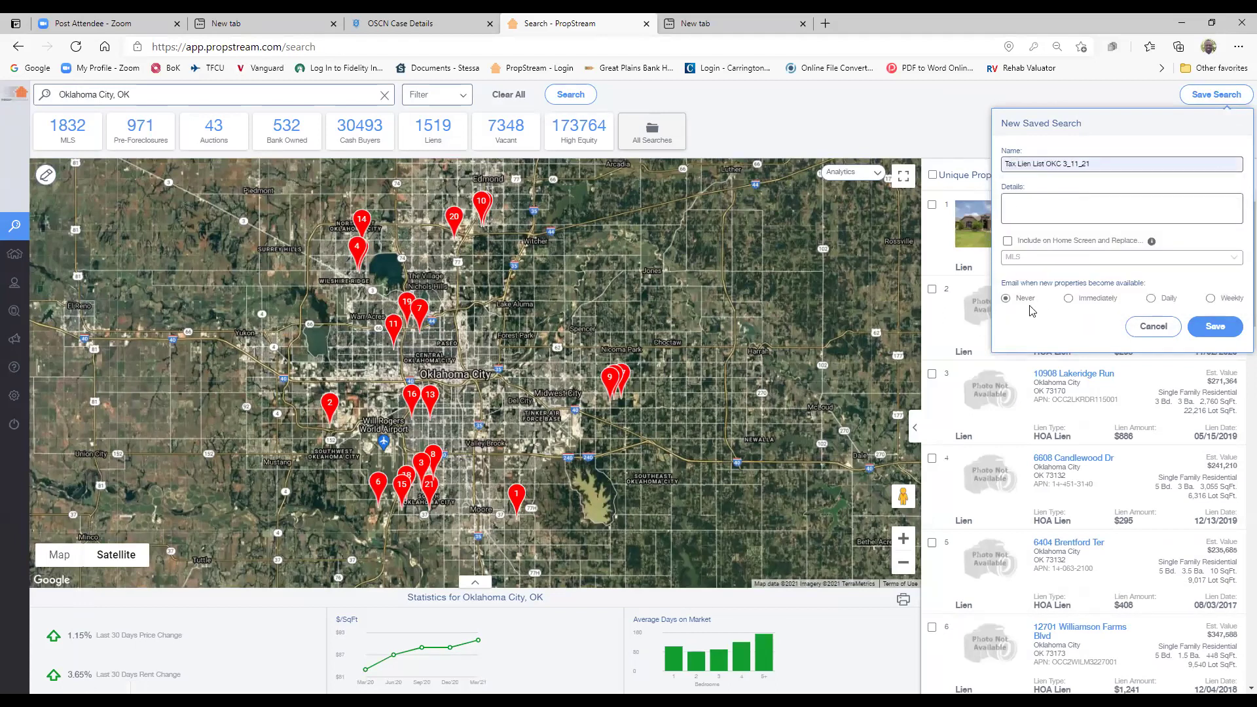
click(1009, 240)
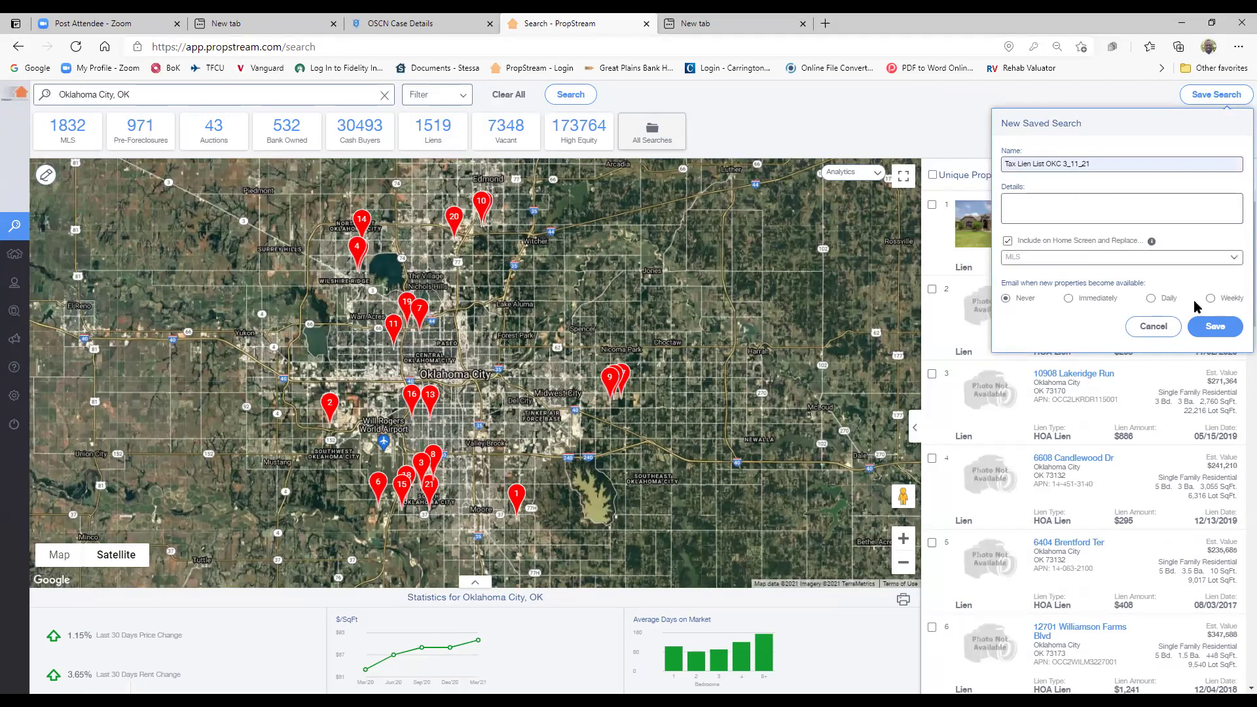
click(1219, 326)
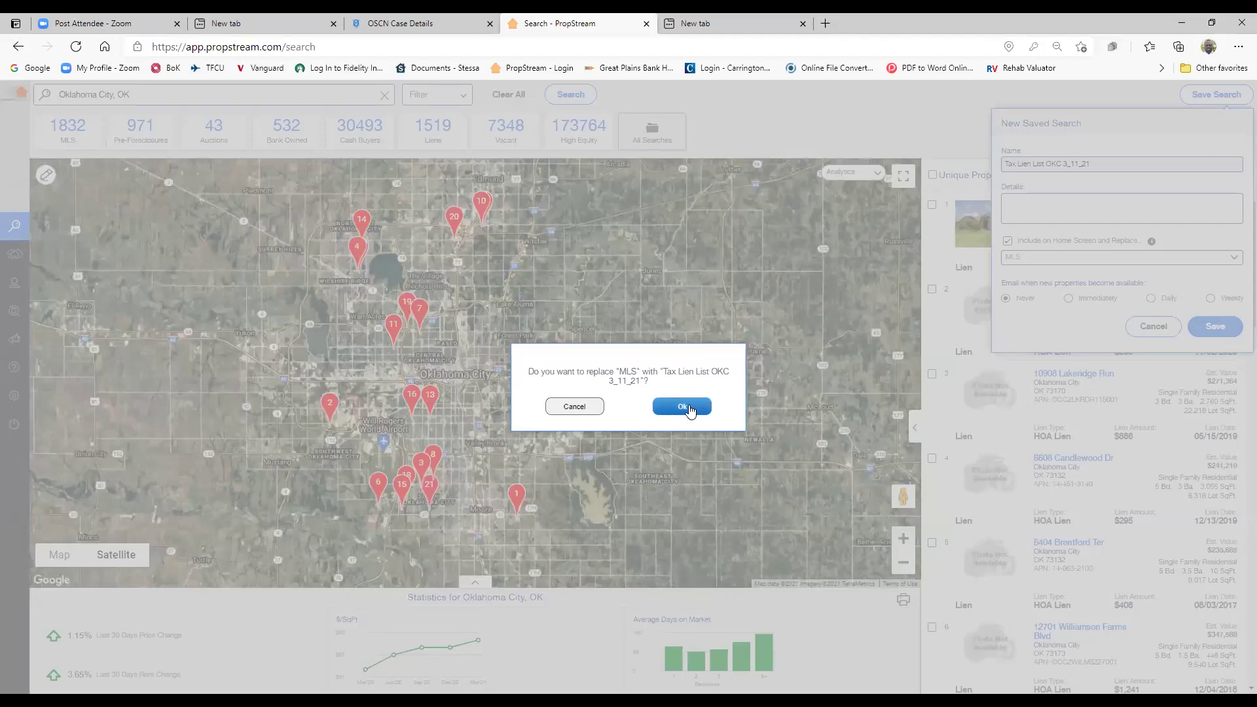
click(575, 407)
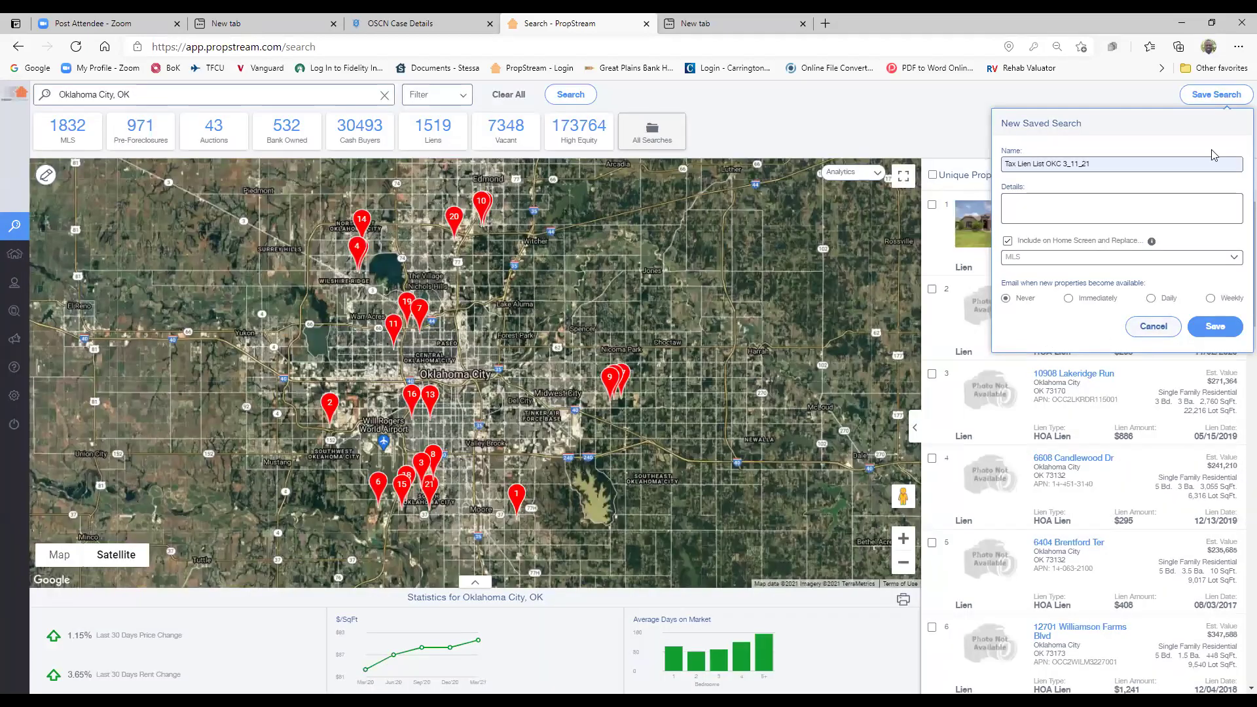
click(1215, 100)
click(1215, 100)
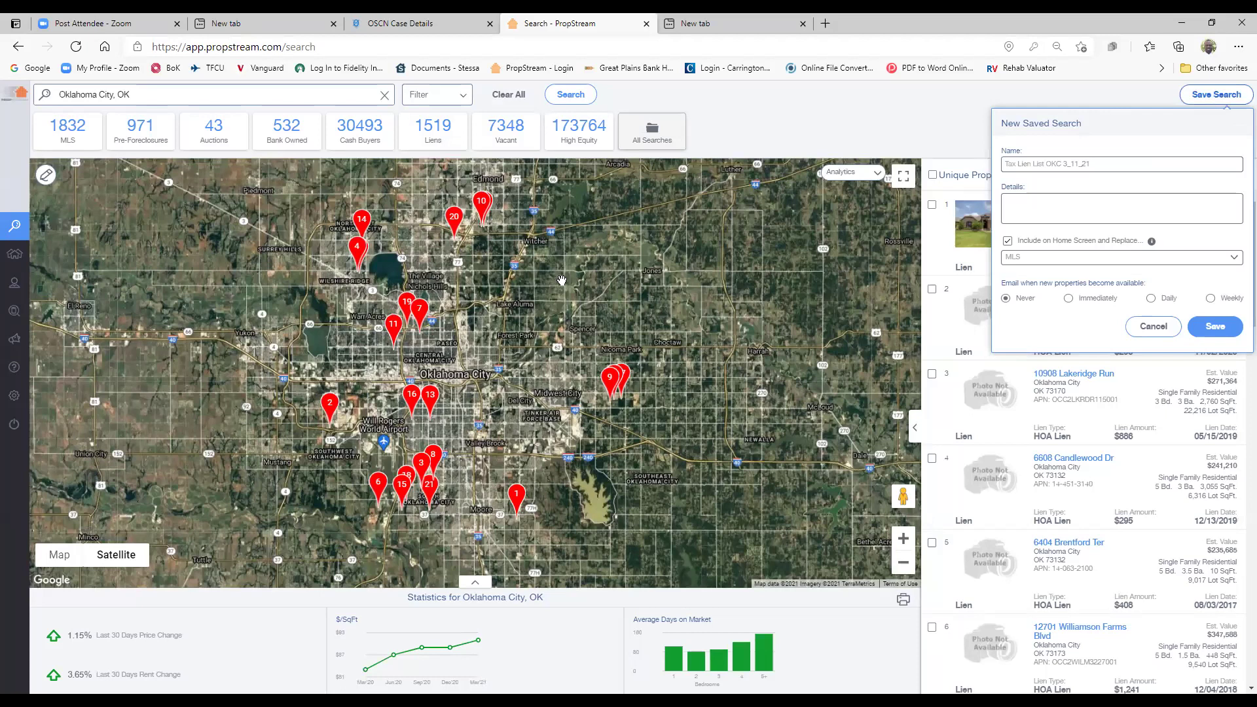
click(1217, 328)
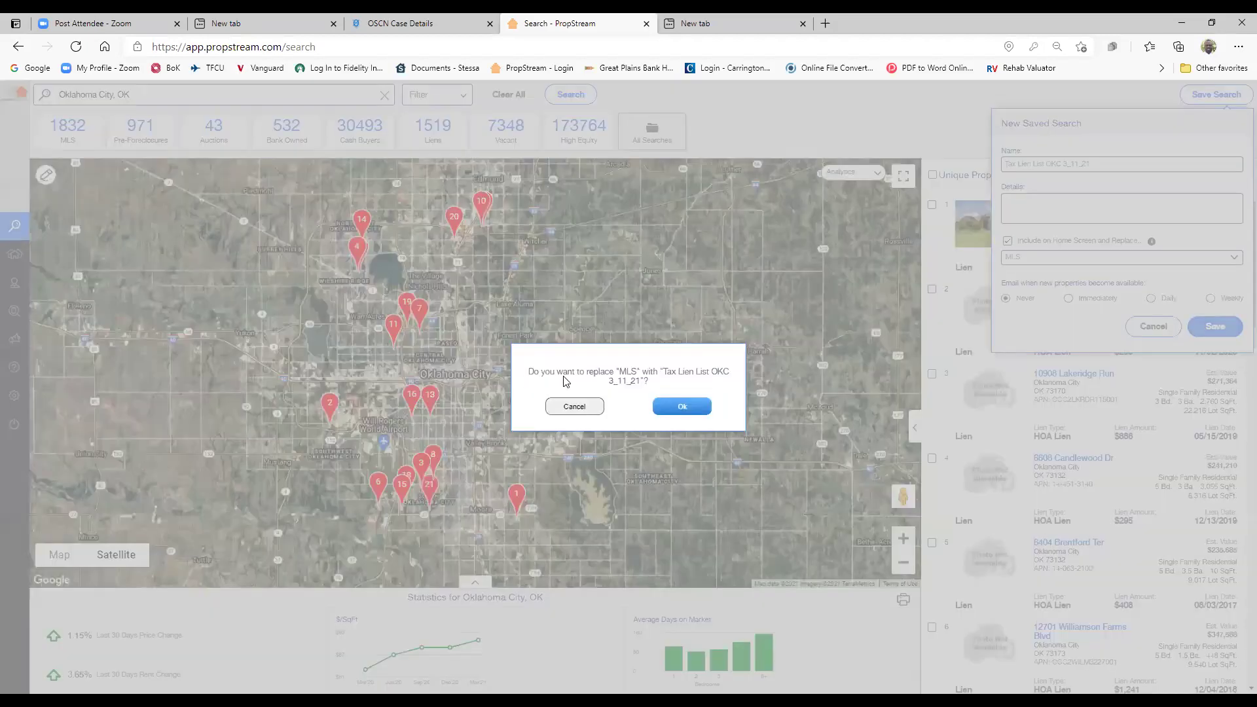
click(574, 407)
click(1008, 241)
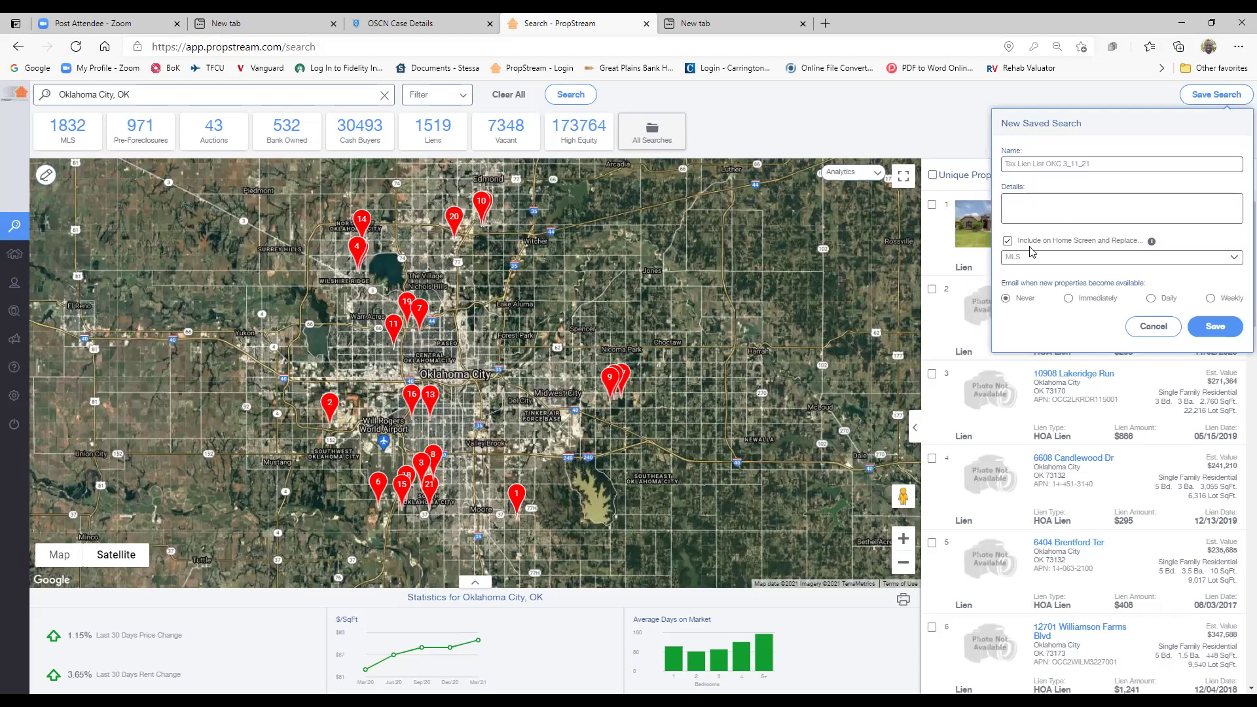
- Save the named Oklahoma City search without including it on the home screen, and open My Properties
click(1216, 327)
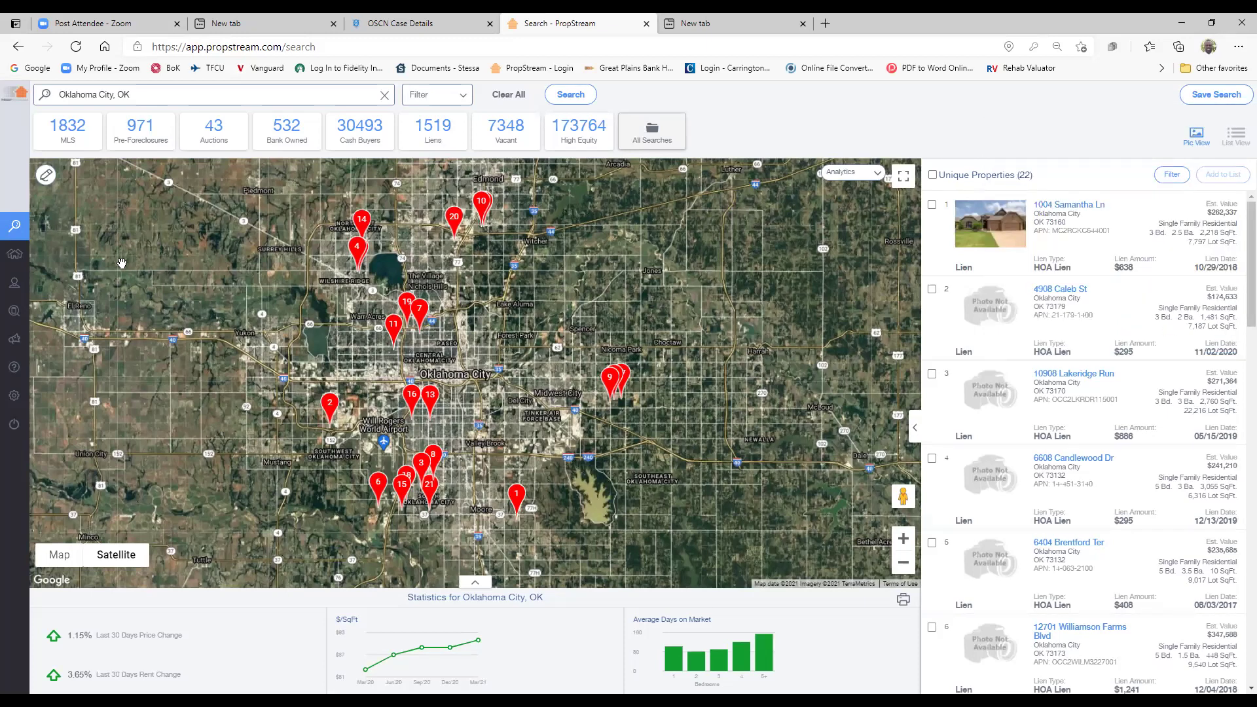
mouse_move(26, 275)
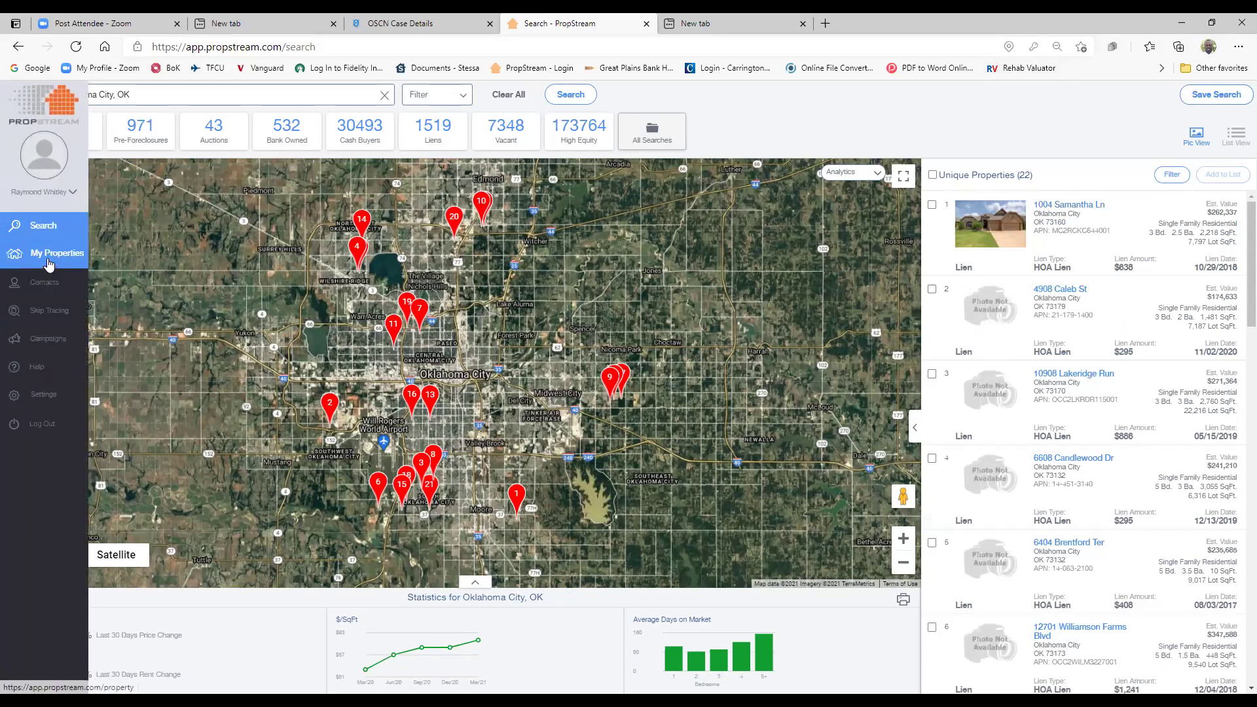
click(49, 263)
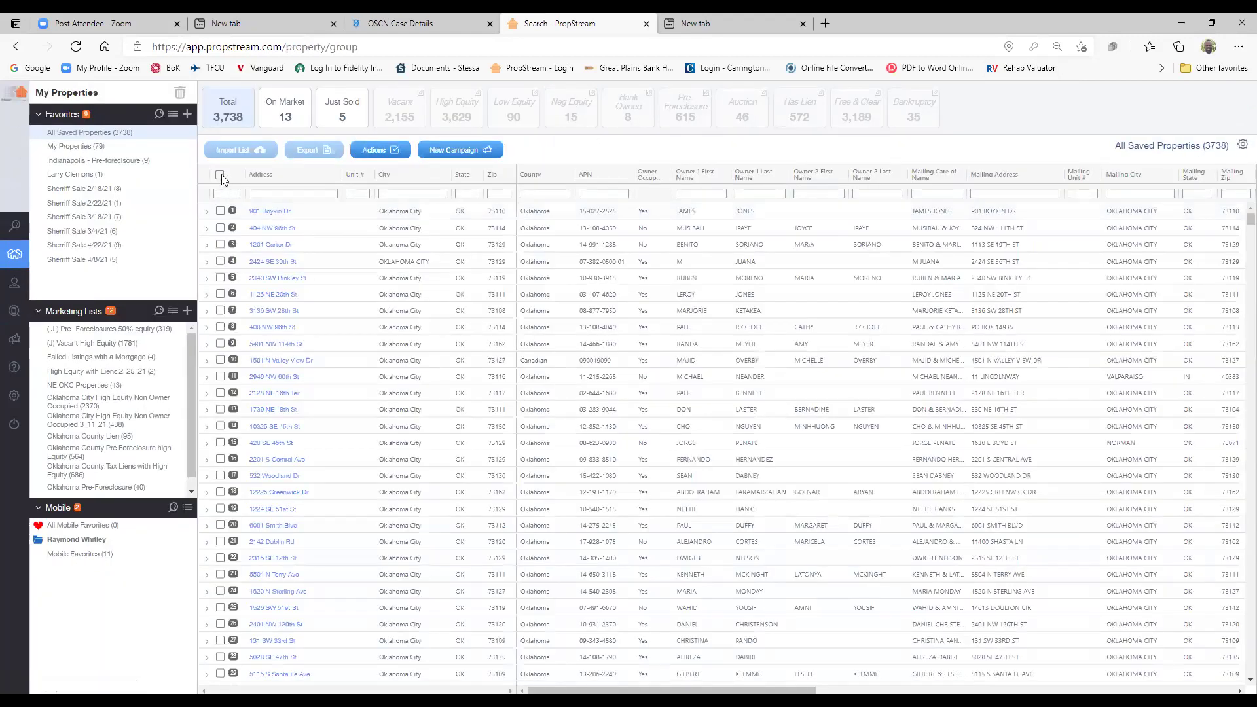
- Try to add saved properties to a favorites list from My Properties
mouse_move(358, 156)
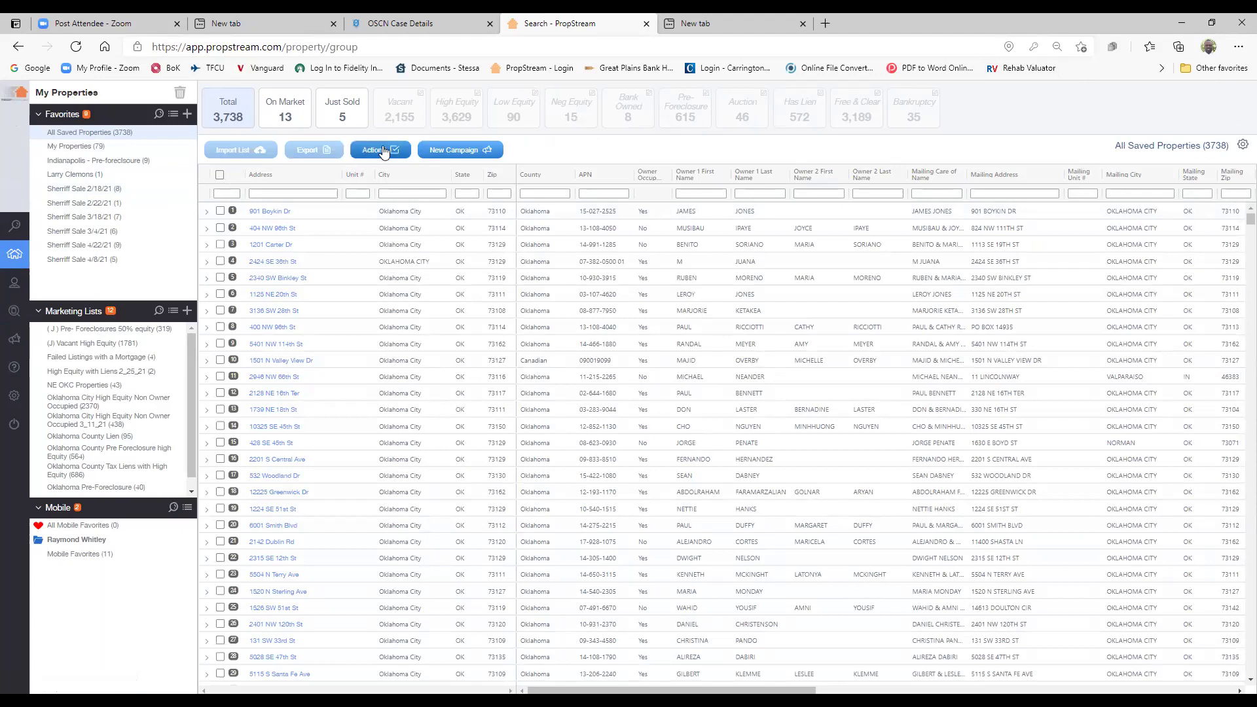
click(465, 150)
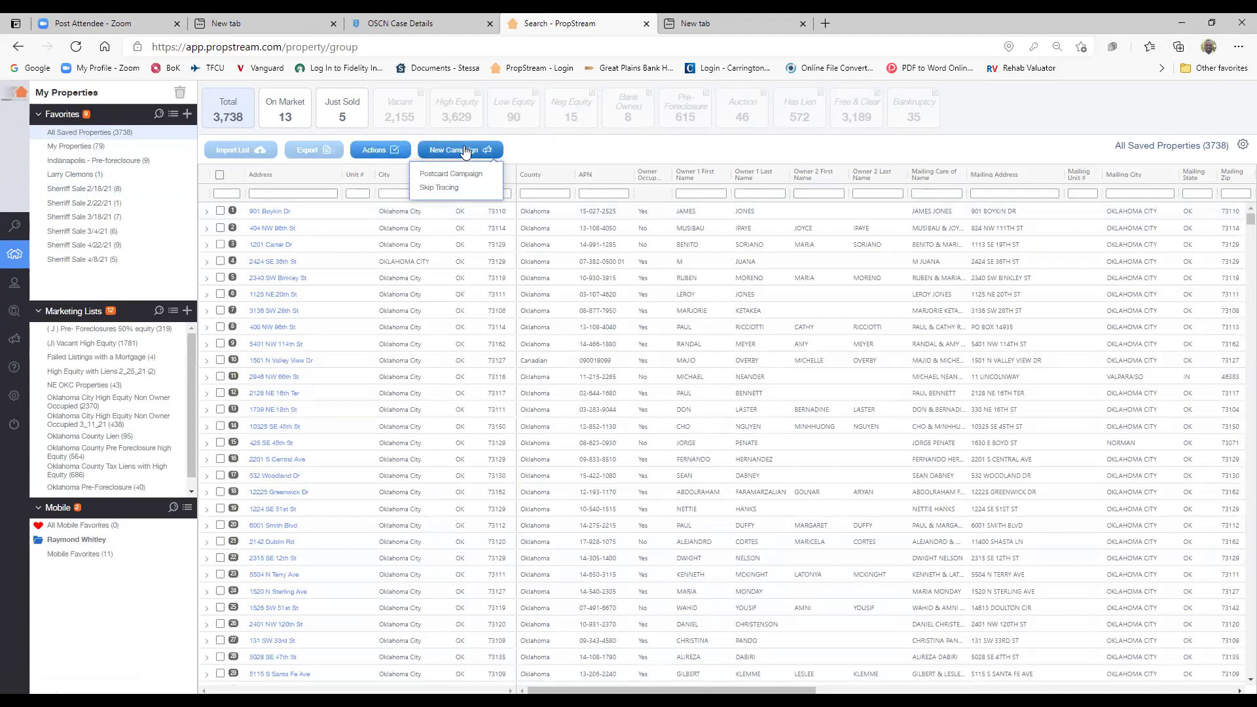
click(375, 151)
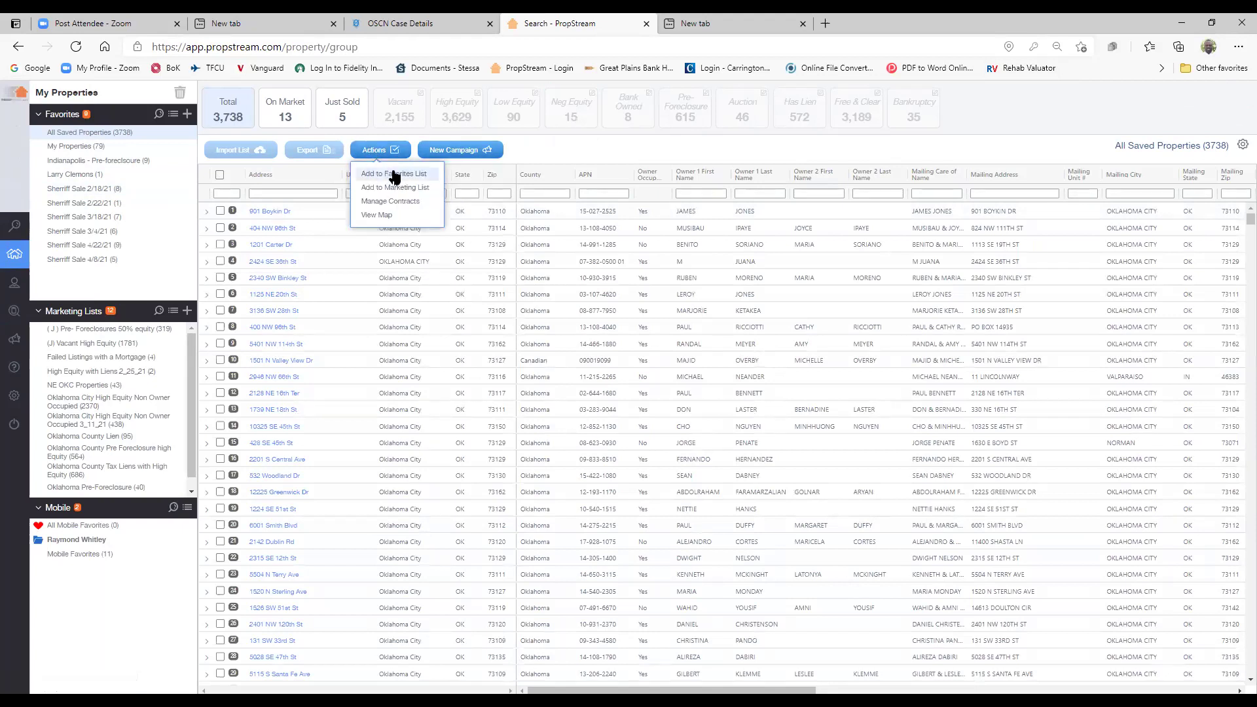
click(394, 176)
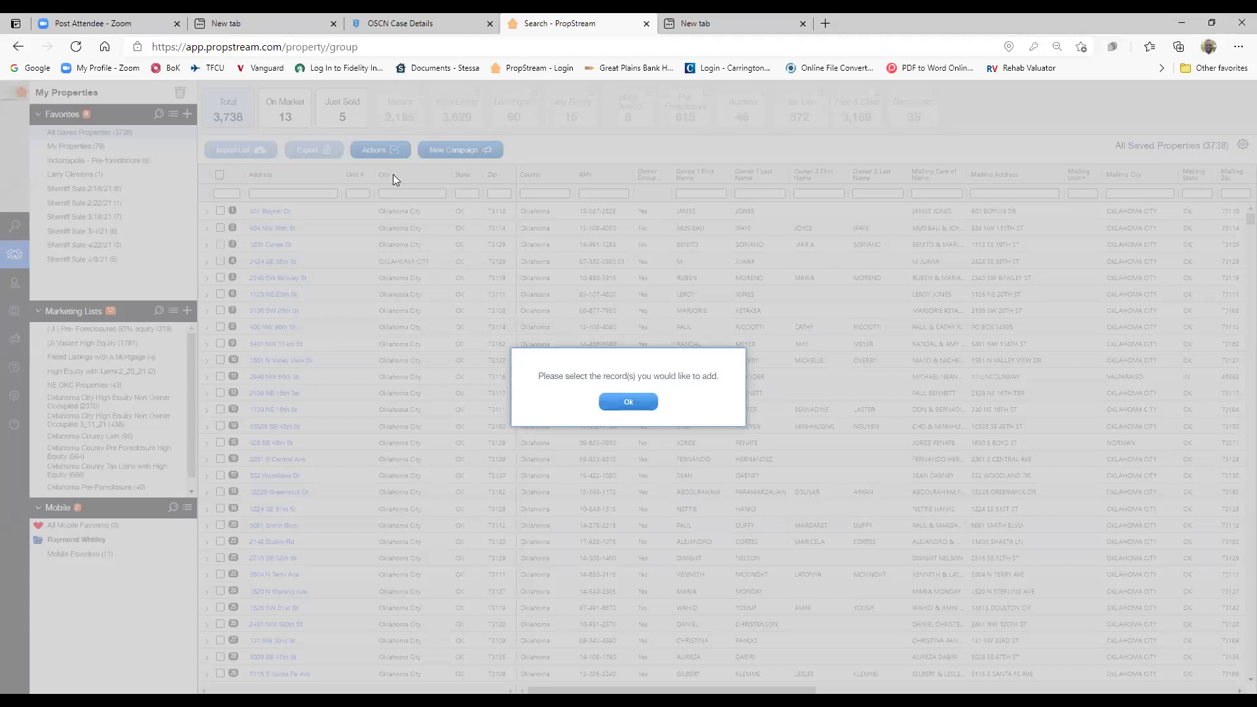
click(627, 400)
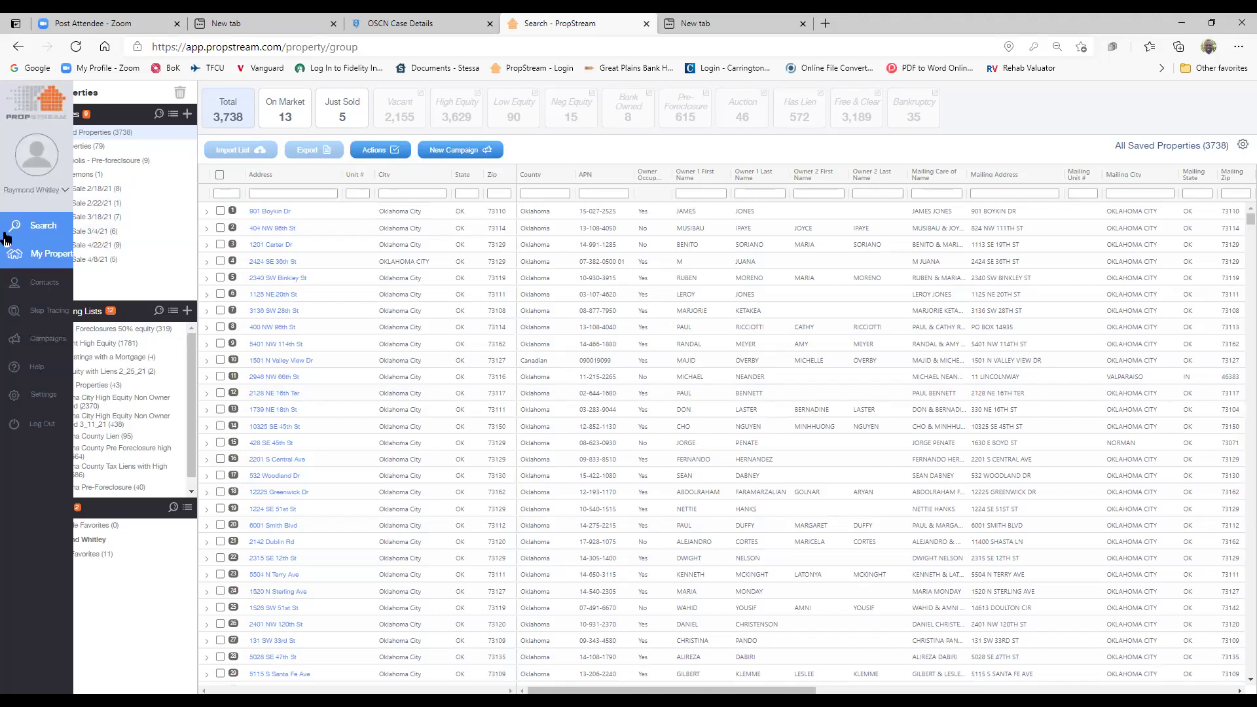
- Return to the Oklahoma City property search and select all of the listed properties
click(39, 225)
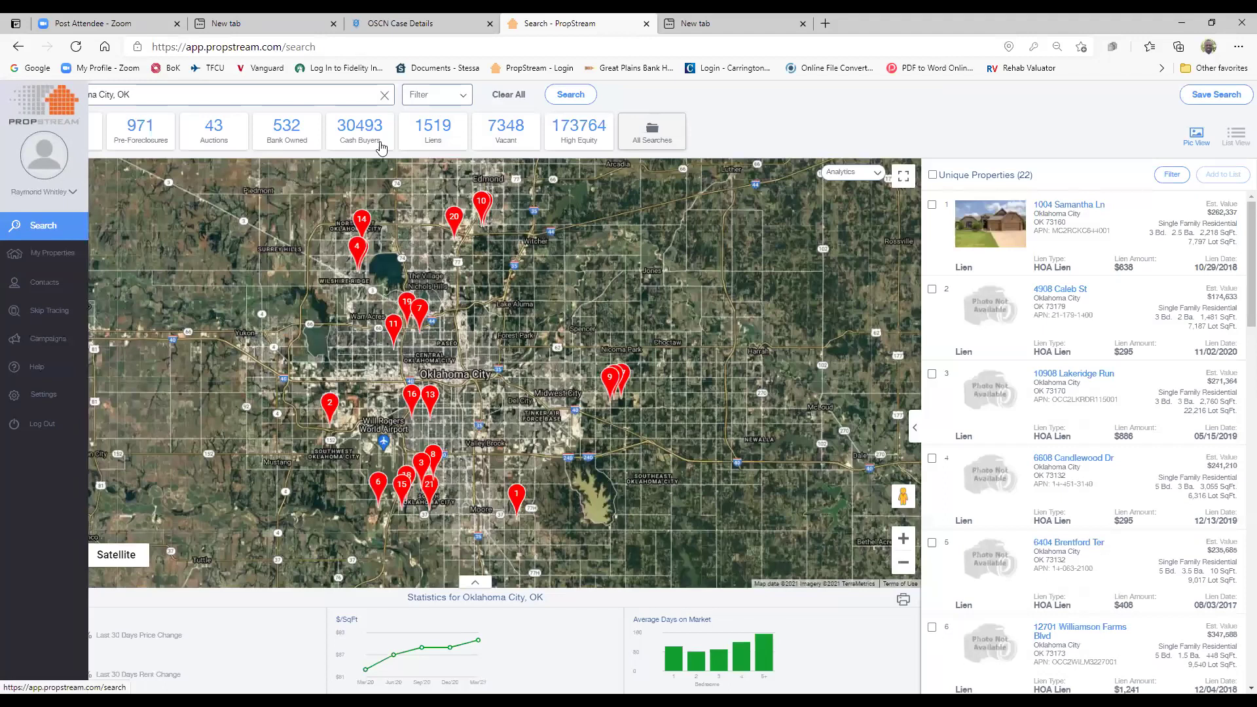
click(652, 134)
click(488, 208)
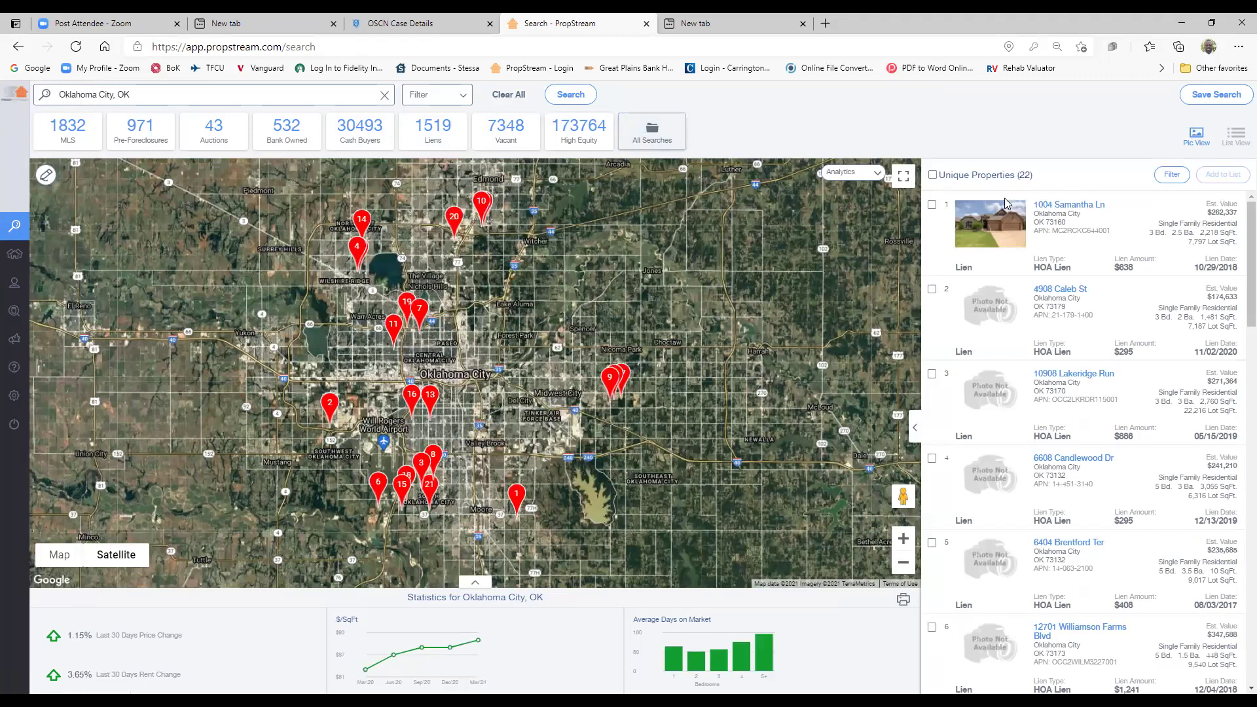
mouse_move(5, 282)
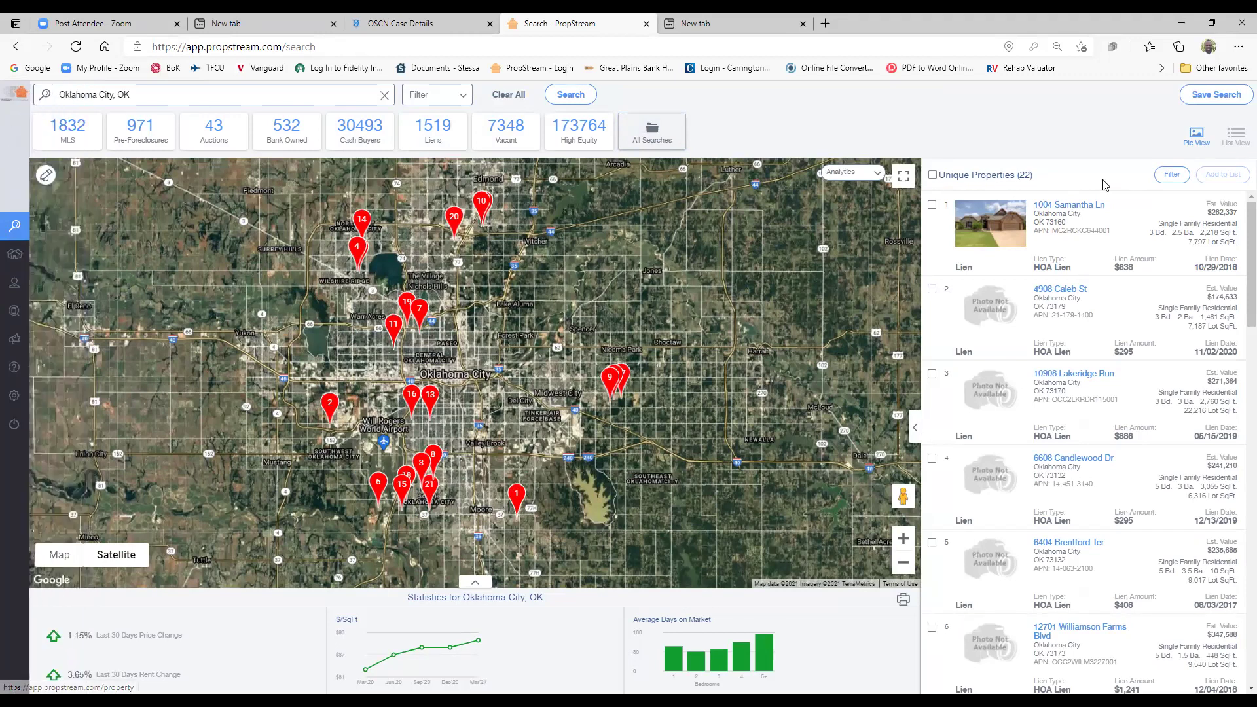
click(933, 175)
click(1215, 175)
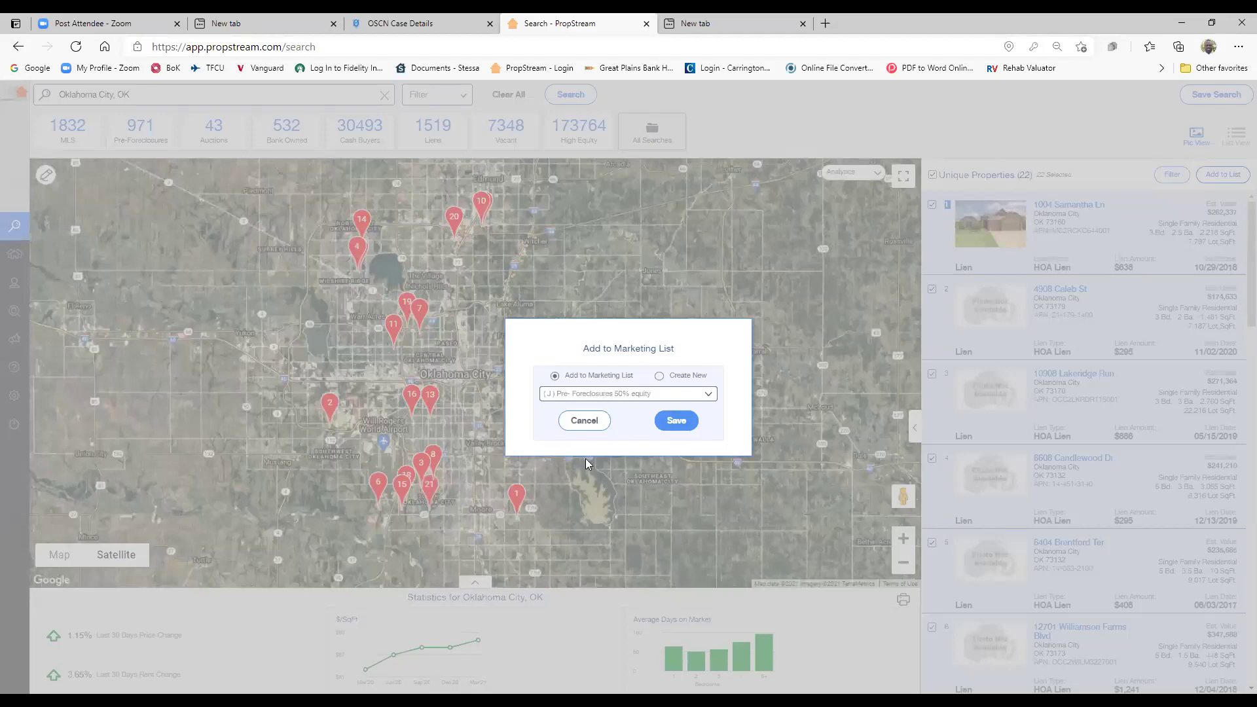
click(584, 421)
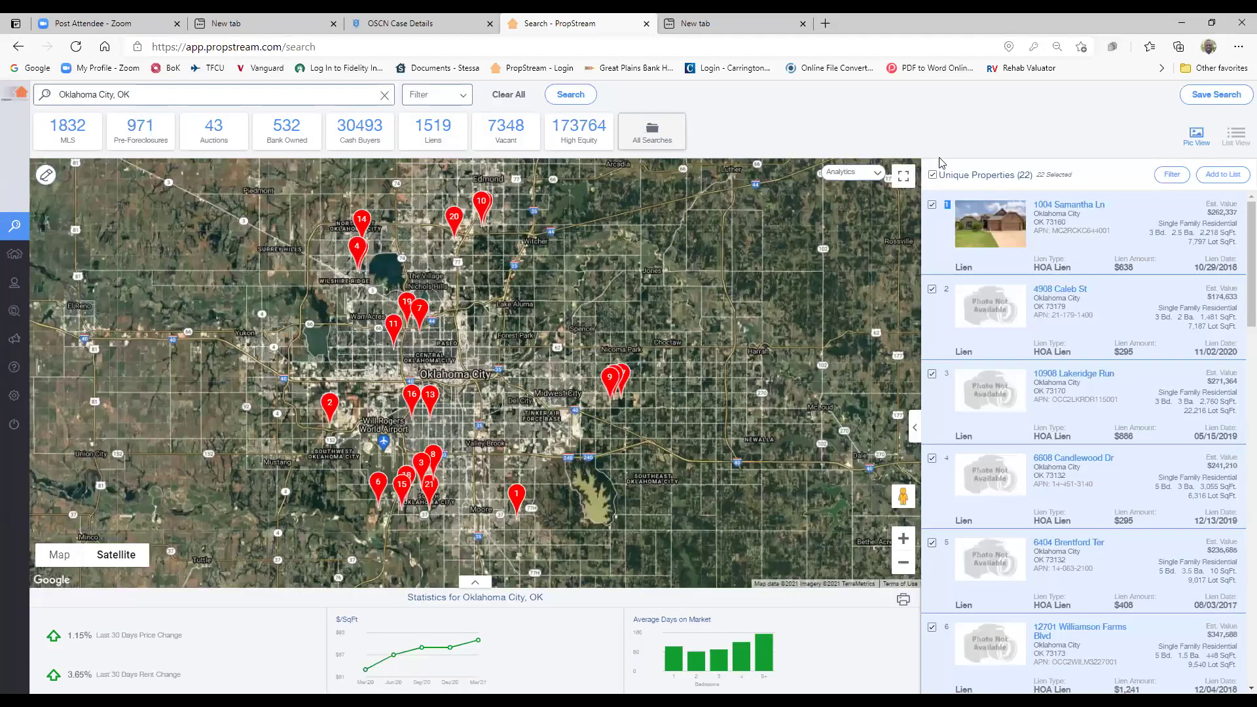
- Look through the existing marketing lists available for the selected properties
click(1222, 175)
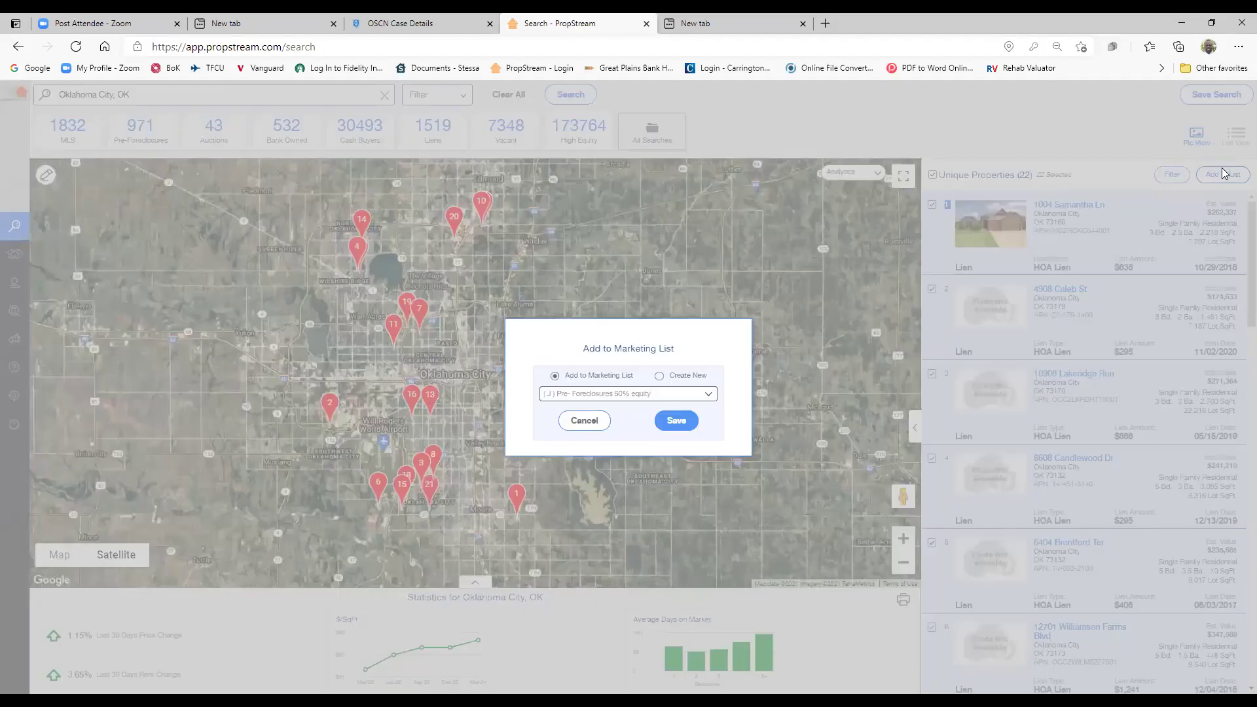
click(708, 396)
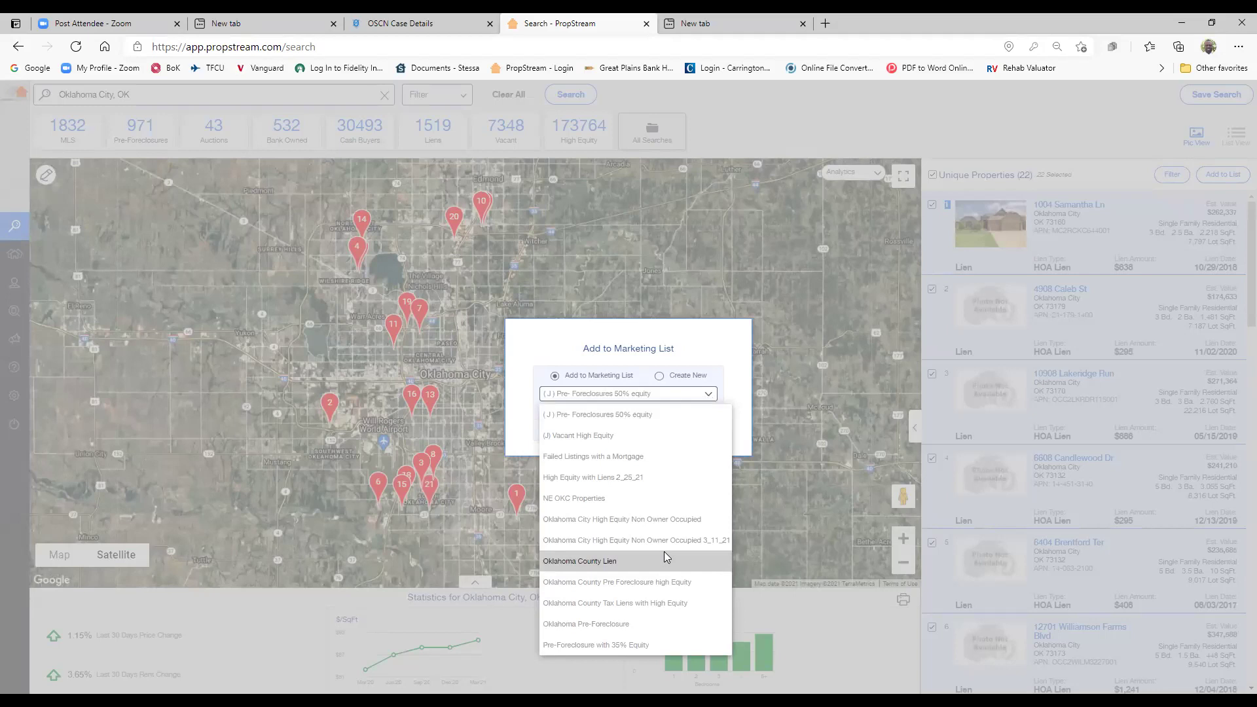
click(726, 267)
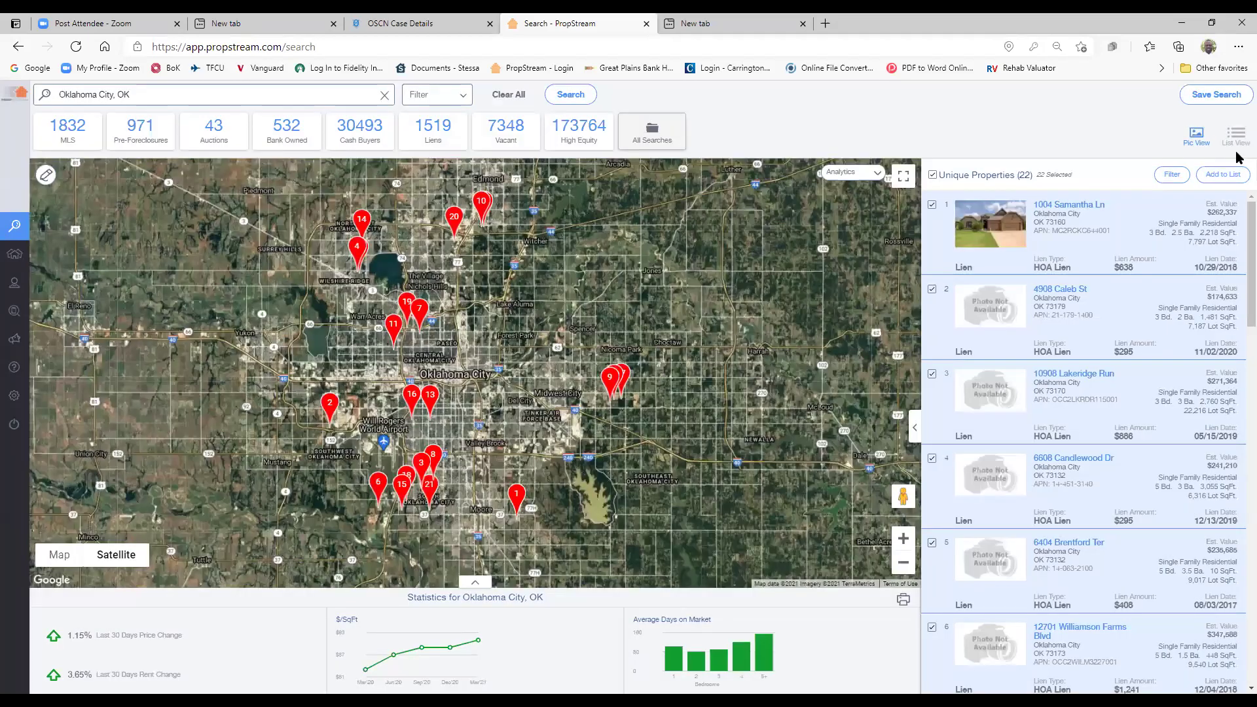
click(1222, 174)
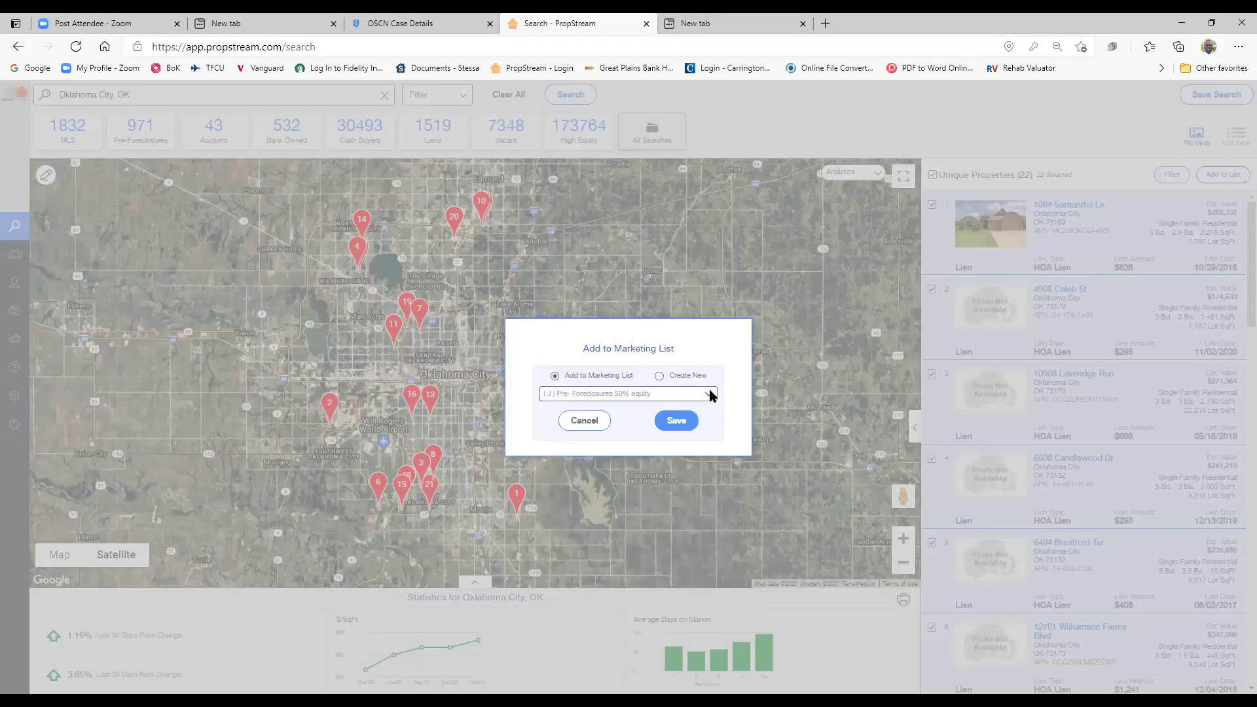
click(659, 376)
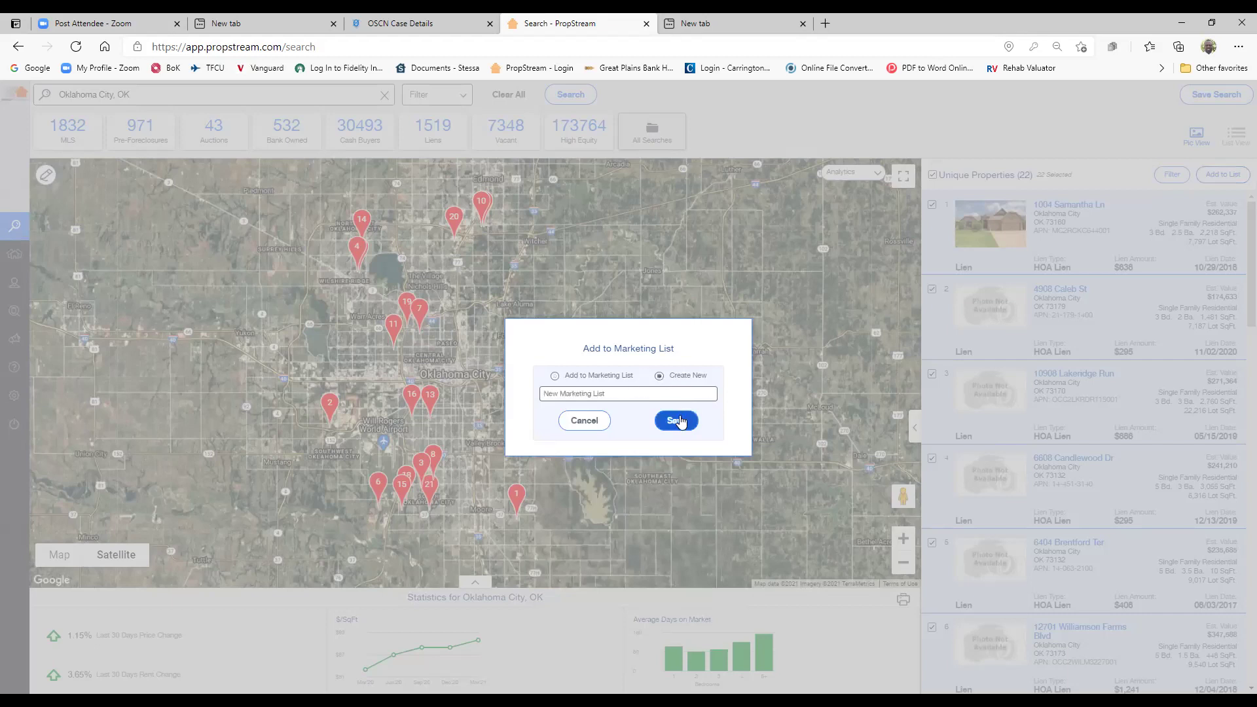
click(554, 375)
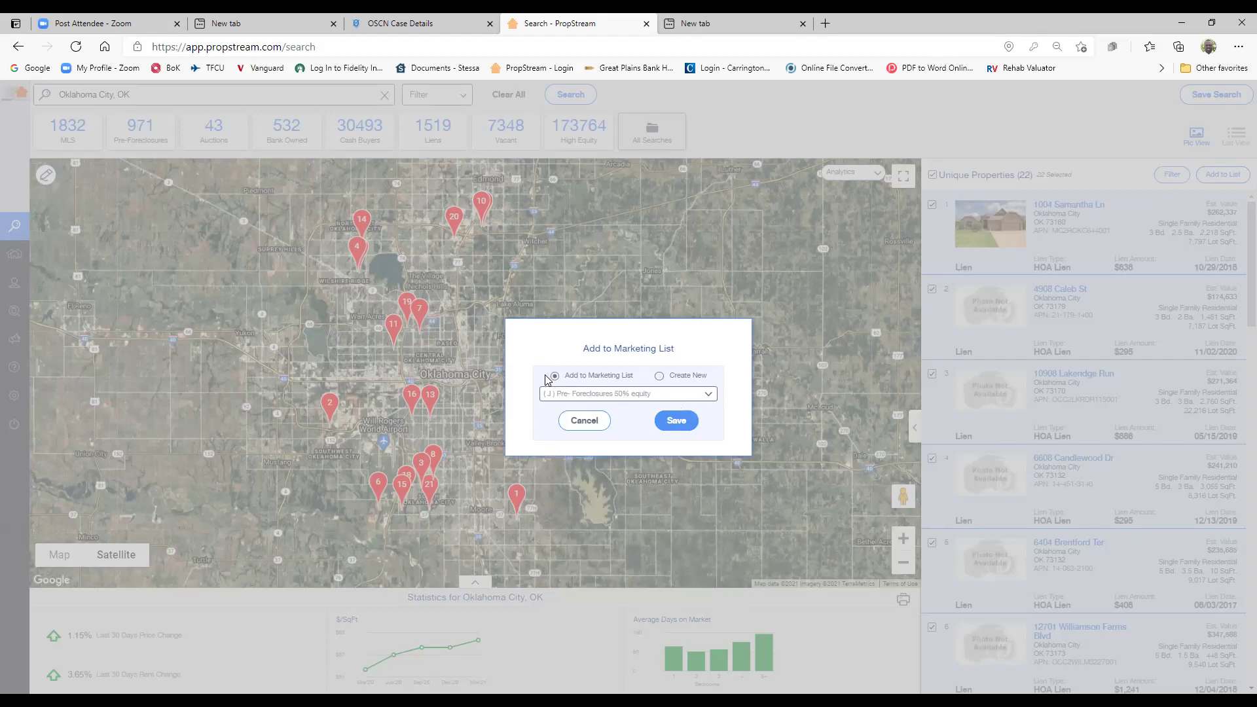
click(660, 376)
click(675, 420)
click(640, 403)
click(654, 395)
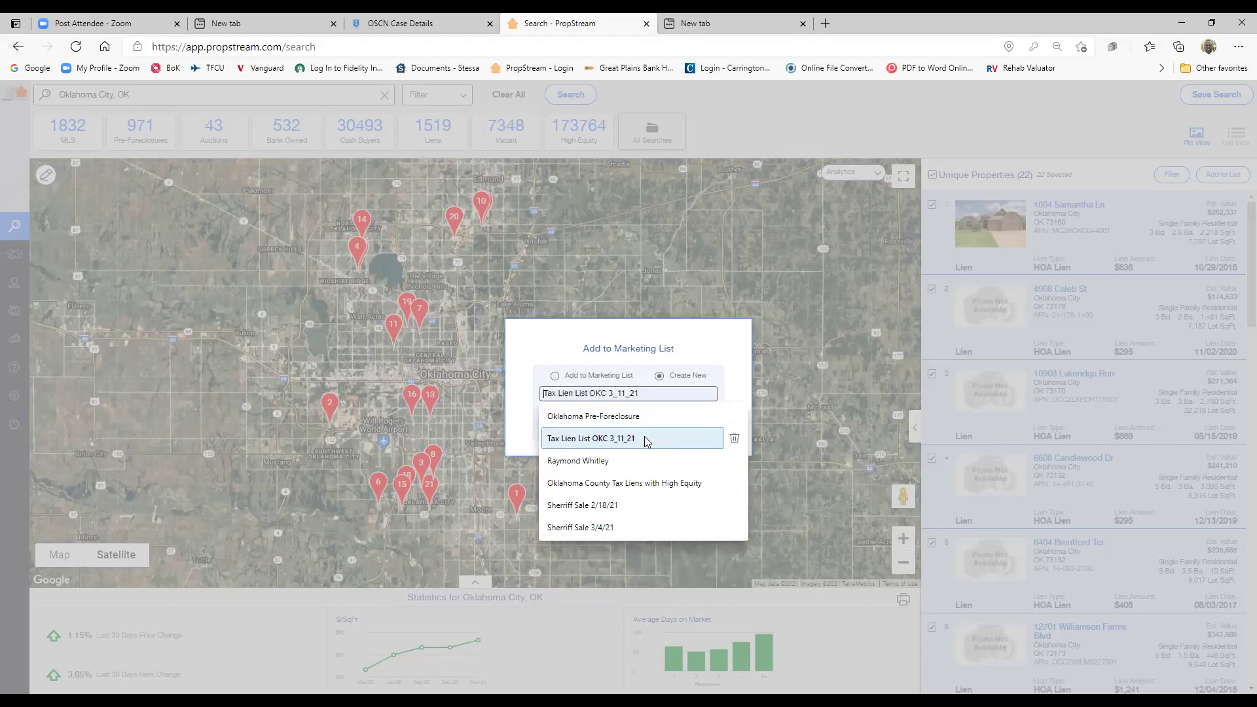
click(724, 226)
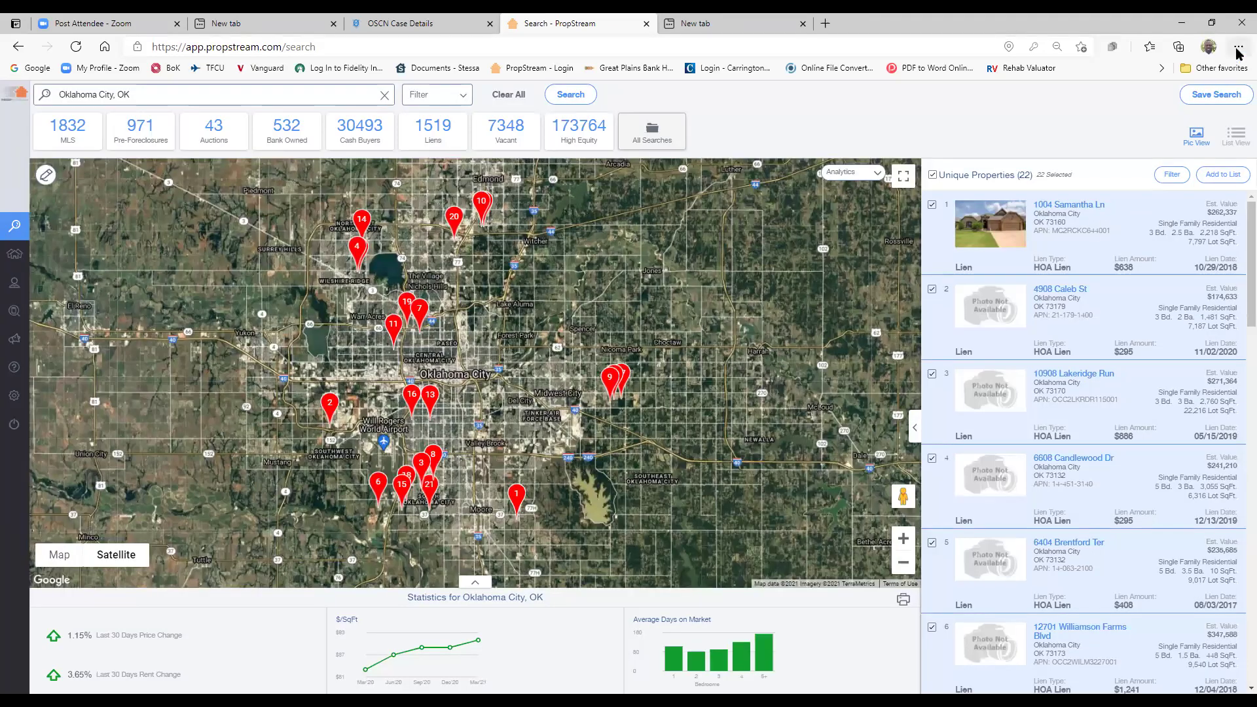
click(1216, 102)
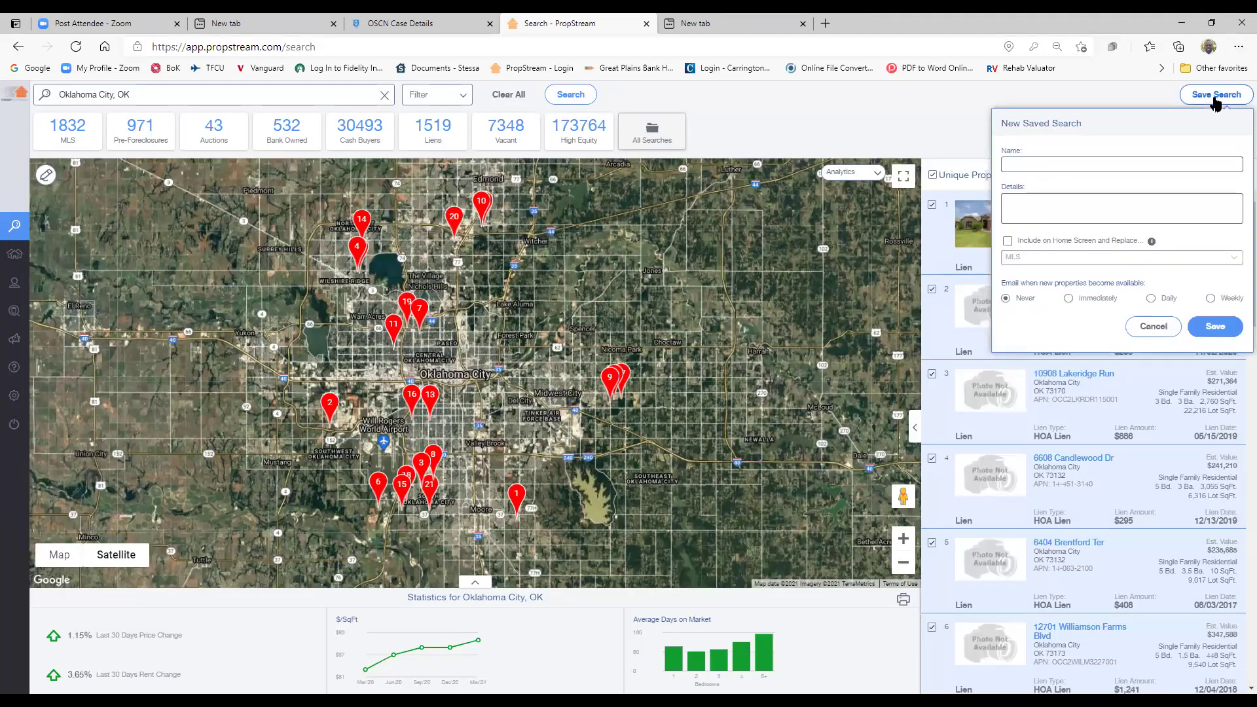
click(1153, 326)
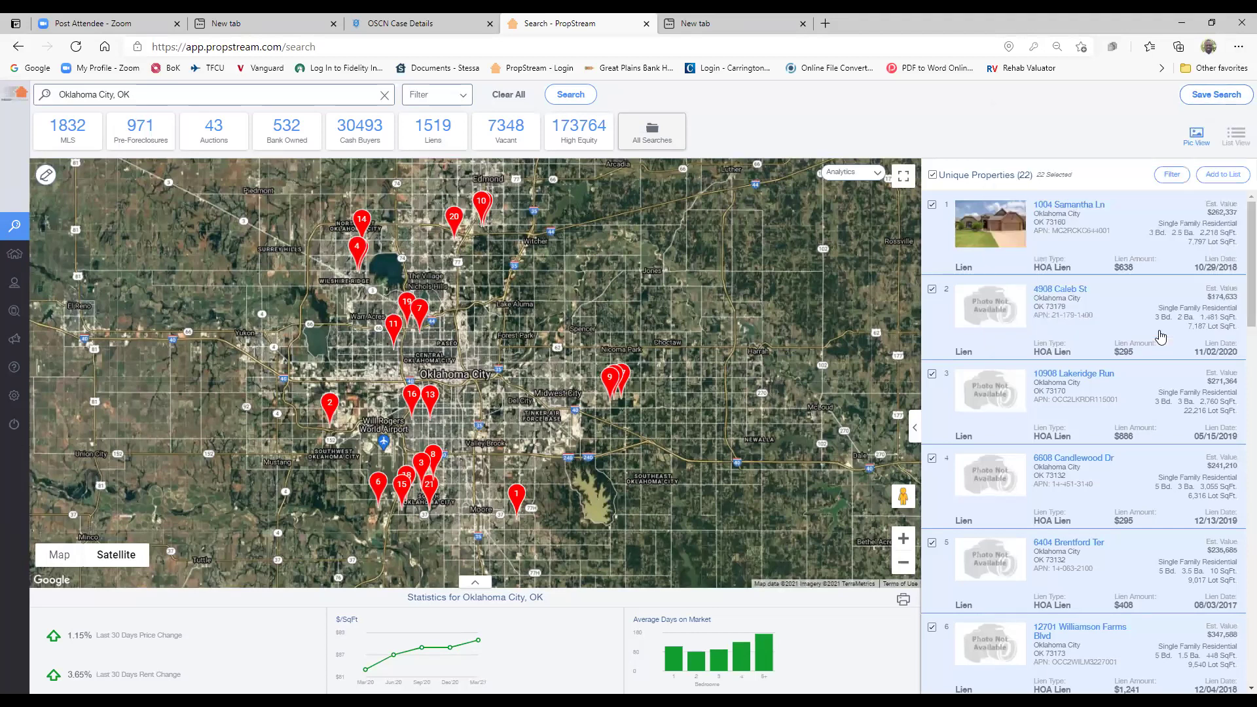
- Reselect all the search results and save them to a new marketing list named "Tax Lien List OKC 3_11_21"
click(932, 175)
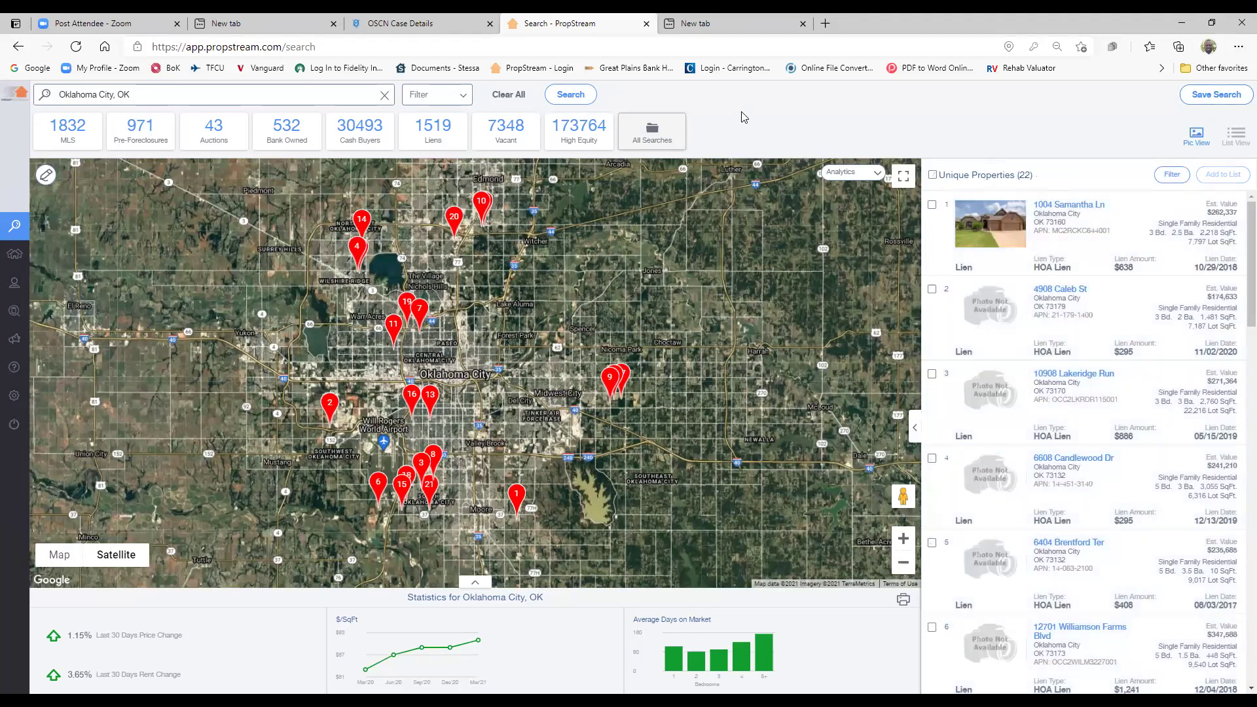
click(932, 176)
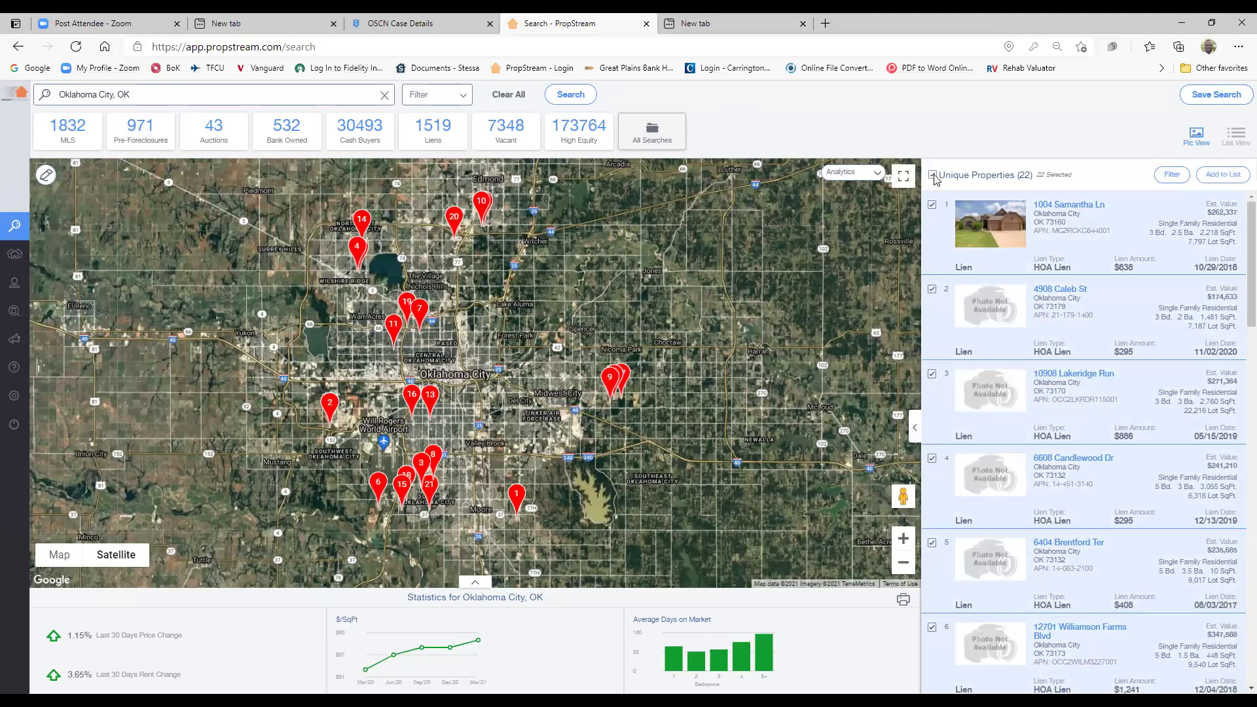
click(1219, 175)
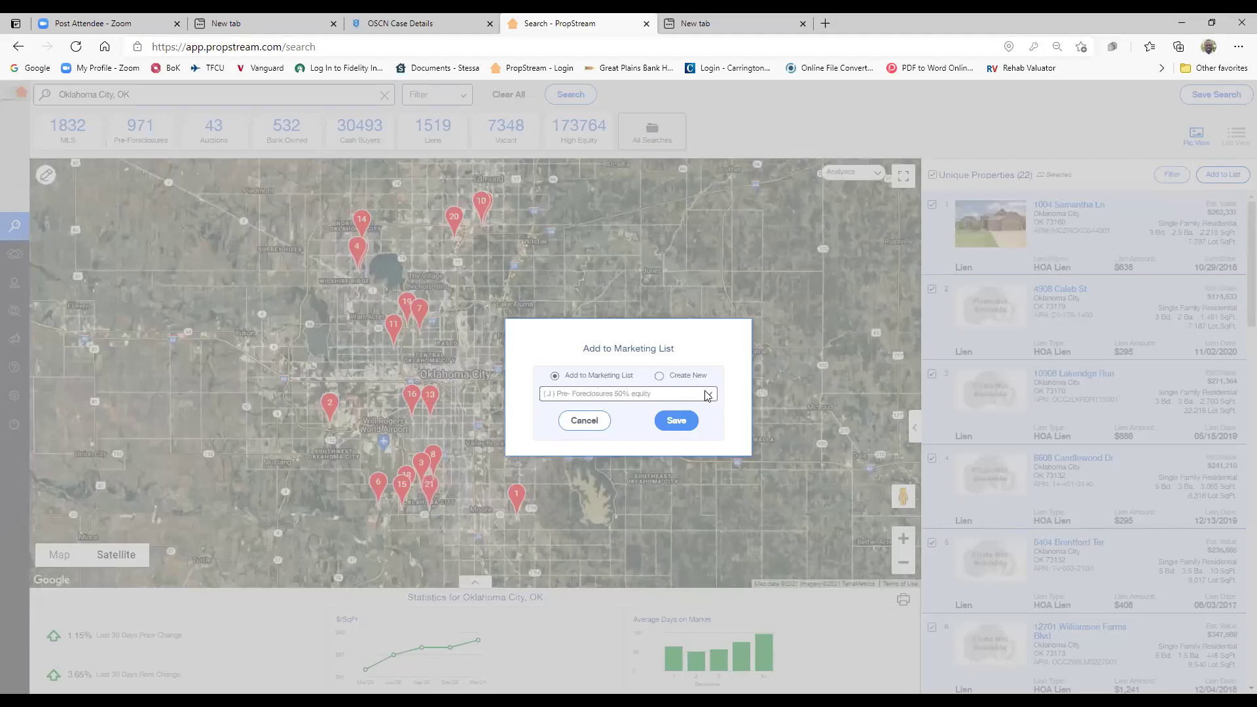
click(660, 376)
click(575, 393)
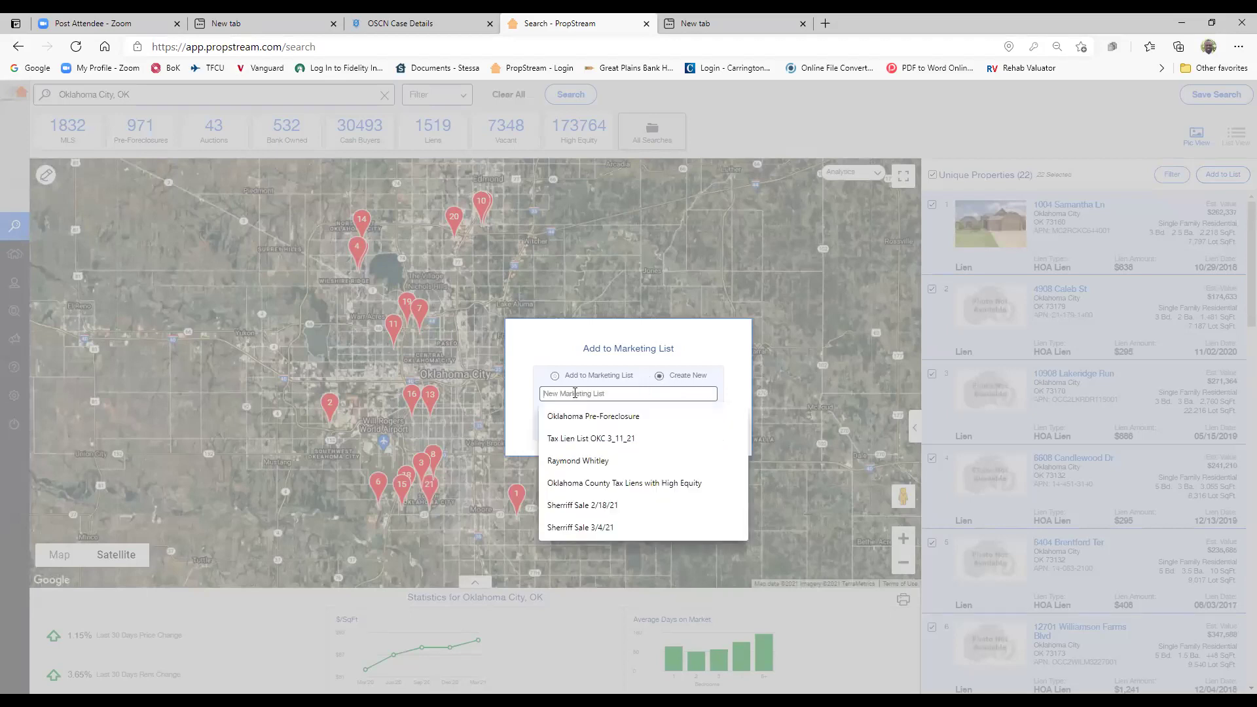
click(584, 440)
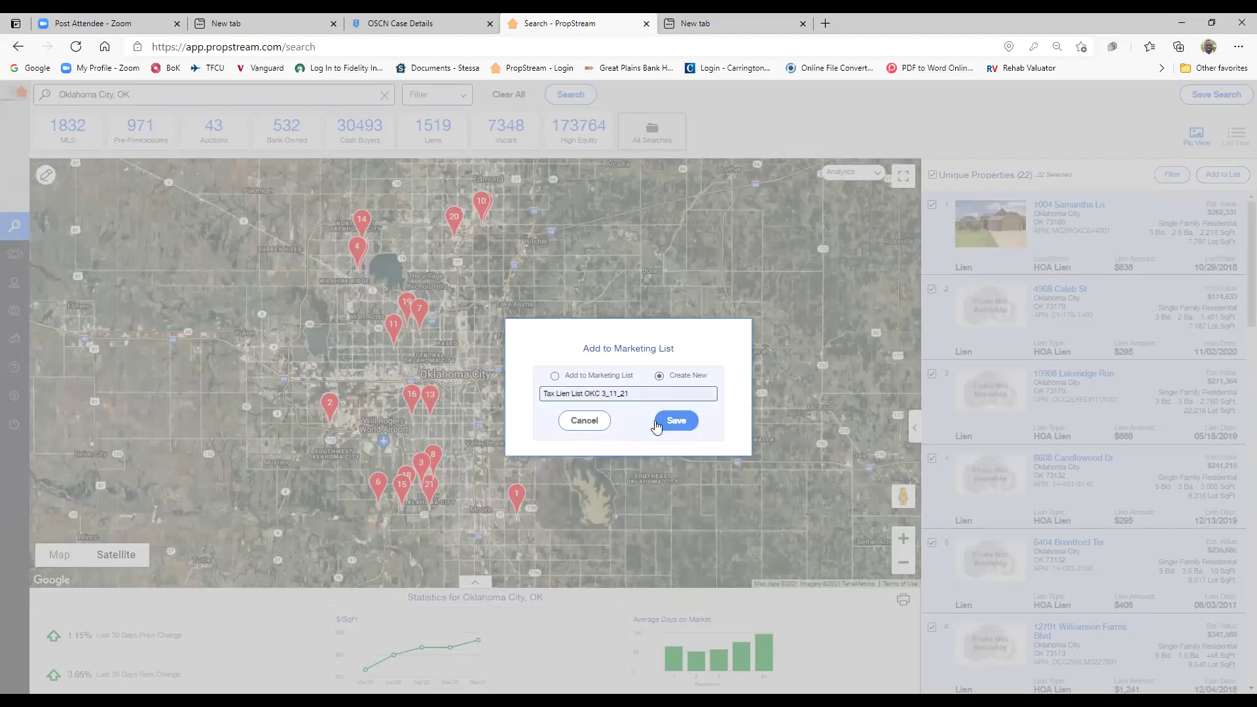
click(678, 422)
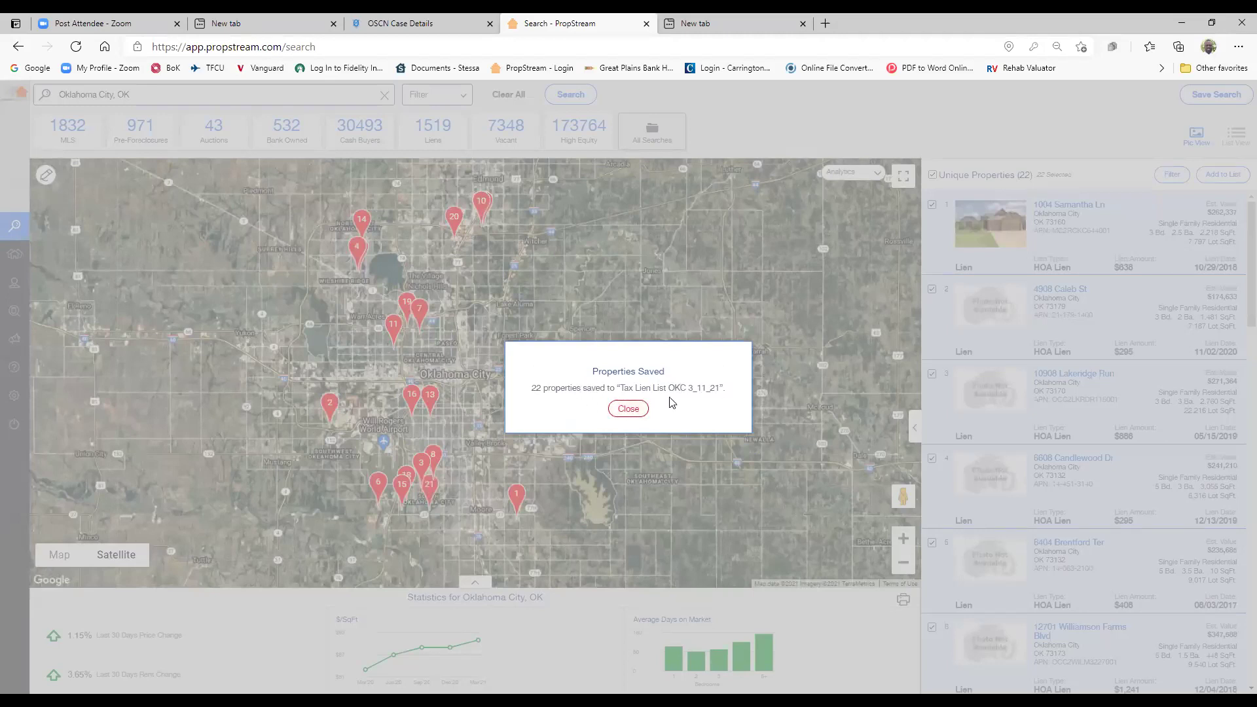
click(628, 408)
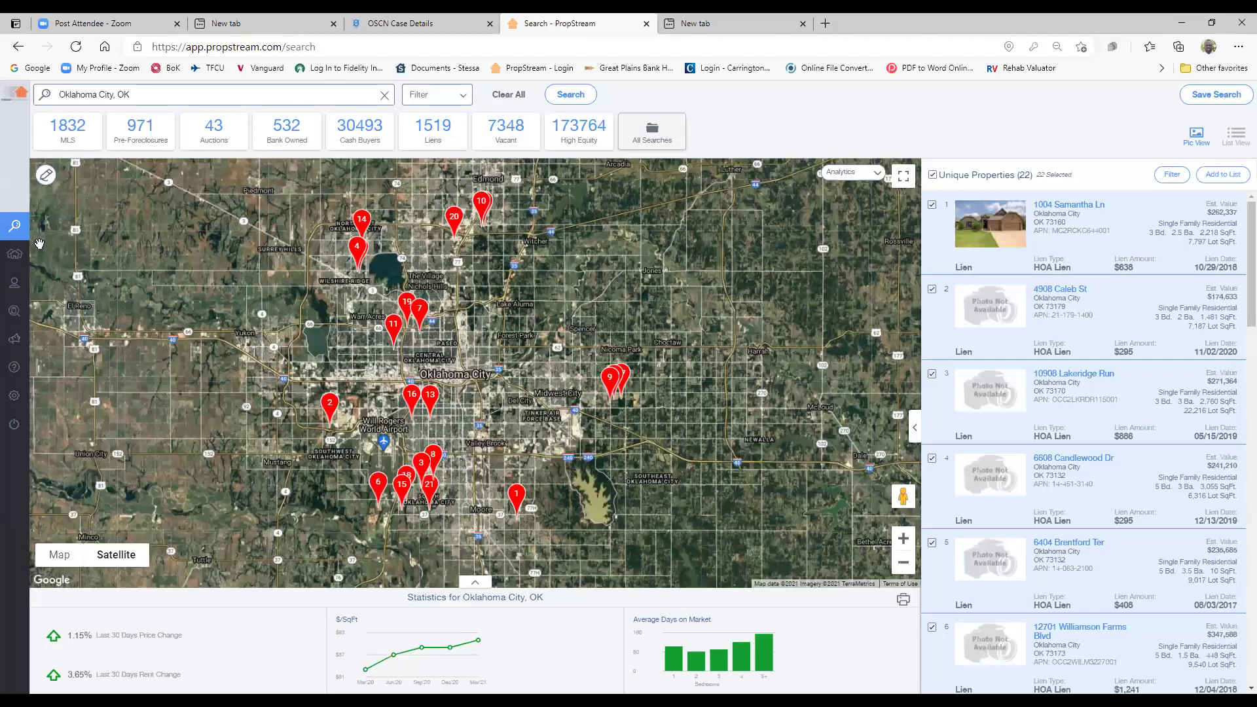
- Open the "Tax Lien List OKC 3_11_21" marketing list in My Properties
click(84, 258)
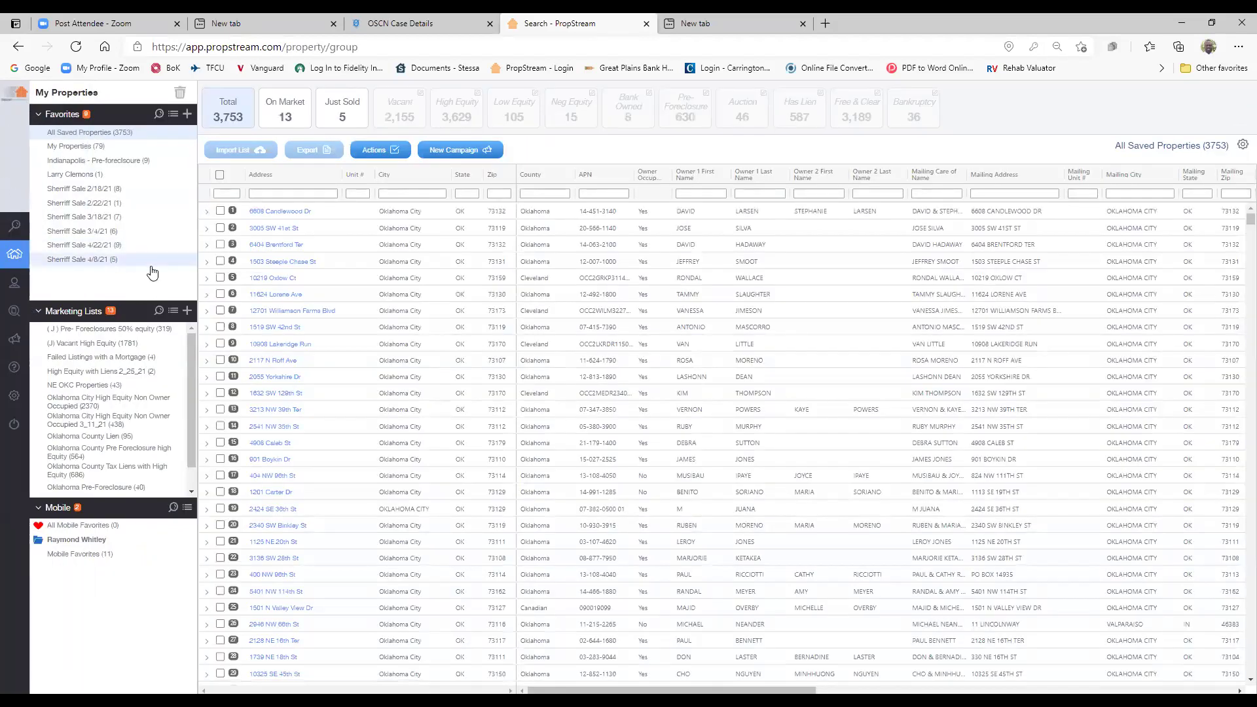
scroll(164, 431, down, 1)
scroll(164, 432, down, 1)
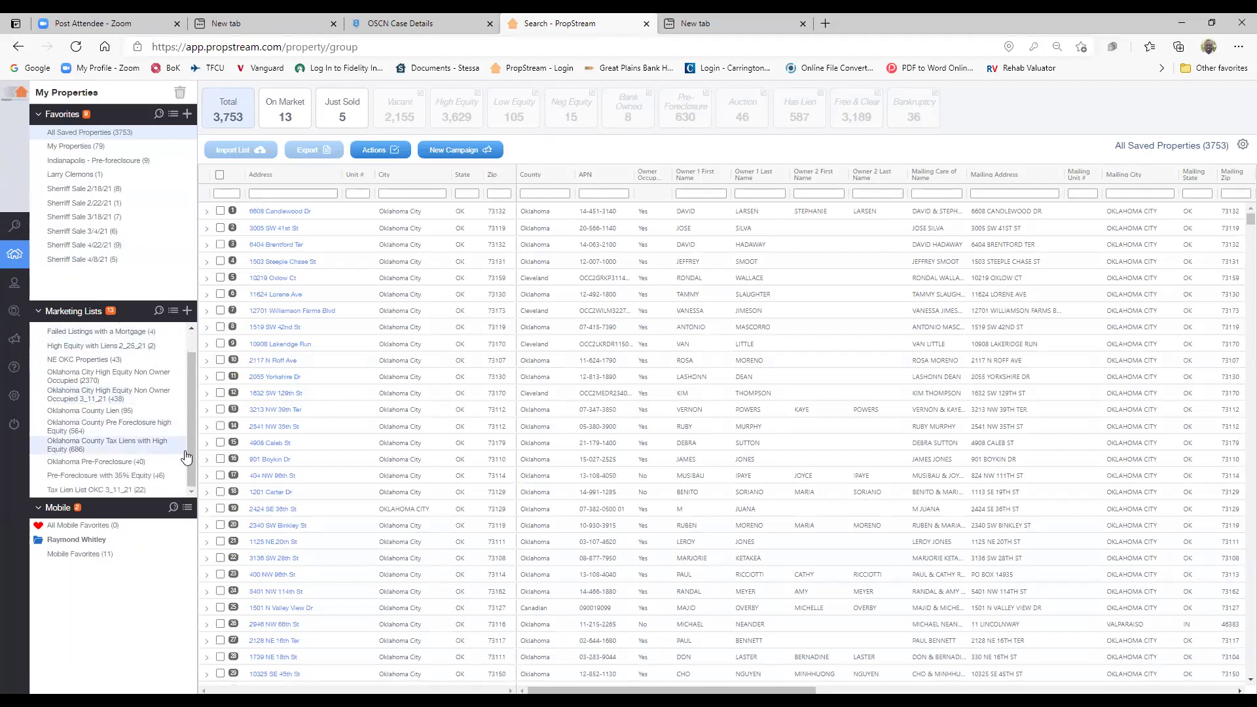
click(90, 491)
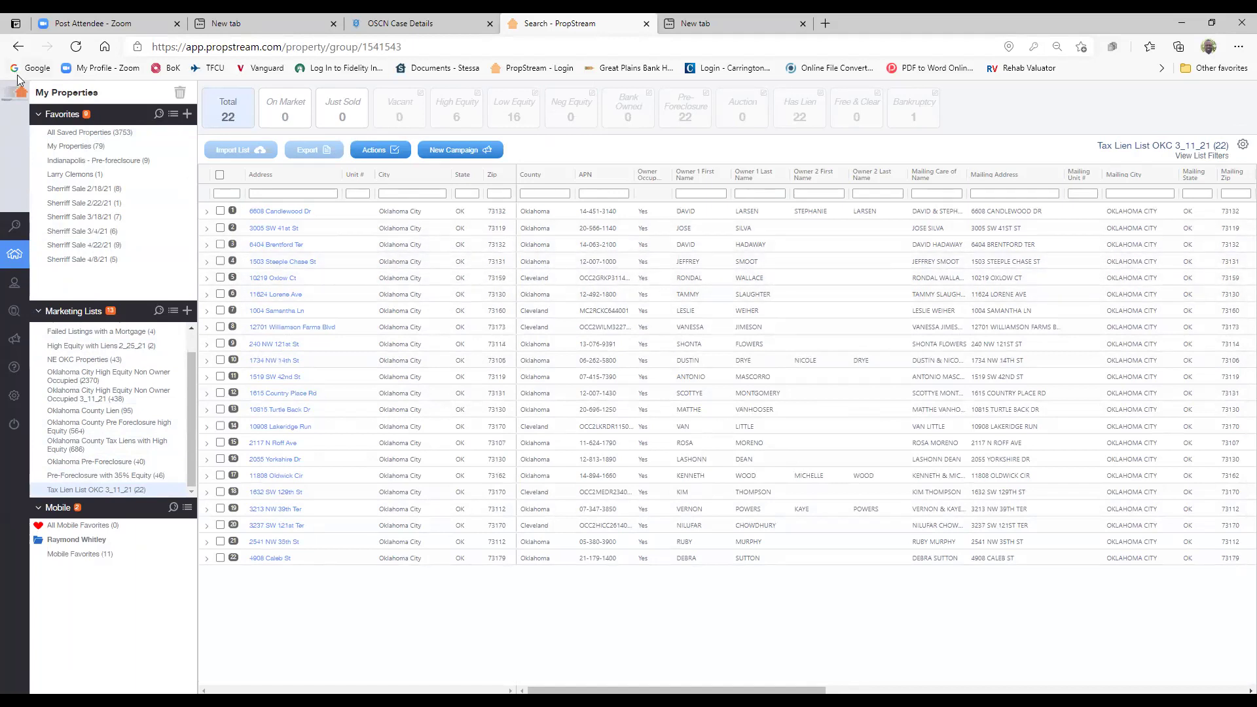
- Return to the property search and remove the Liens quick list choice from the Oklahoma City search filters
mouse_move(30, 131)
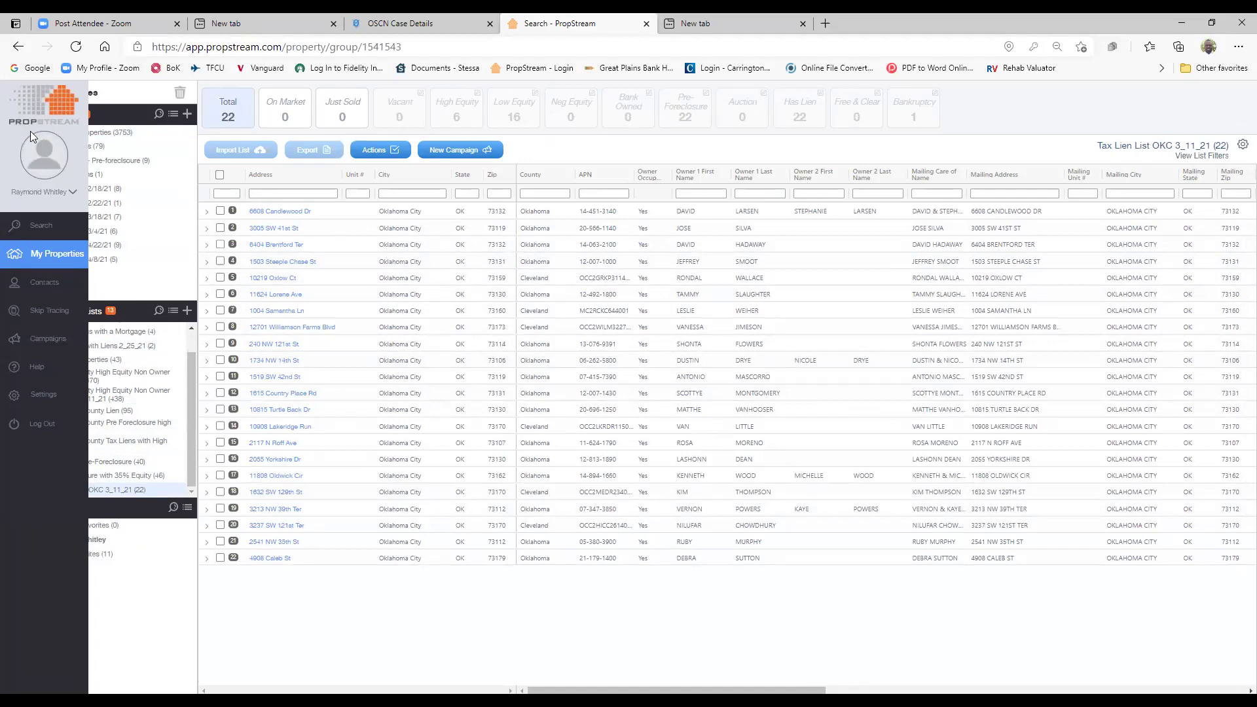
click(43, 226)
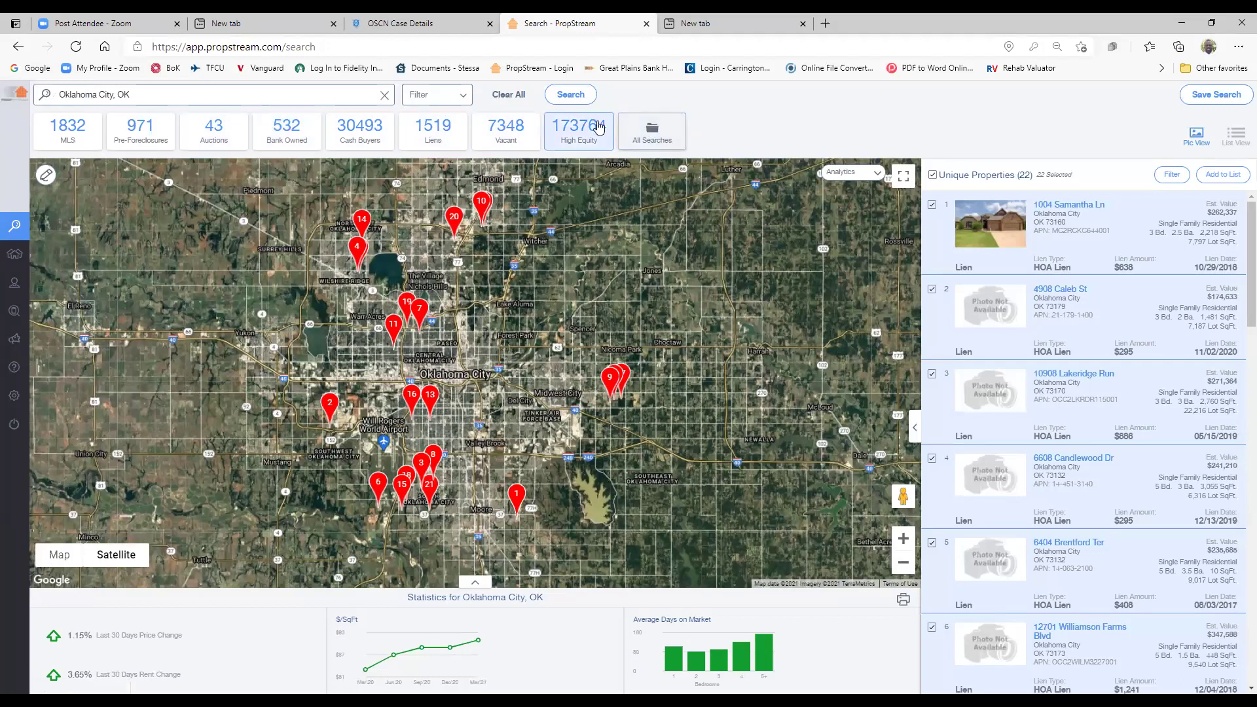
click(423, 98)
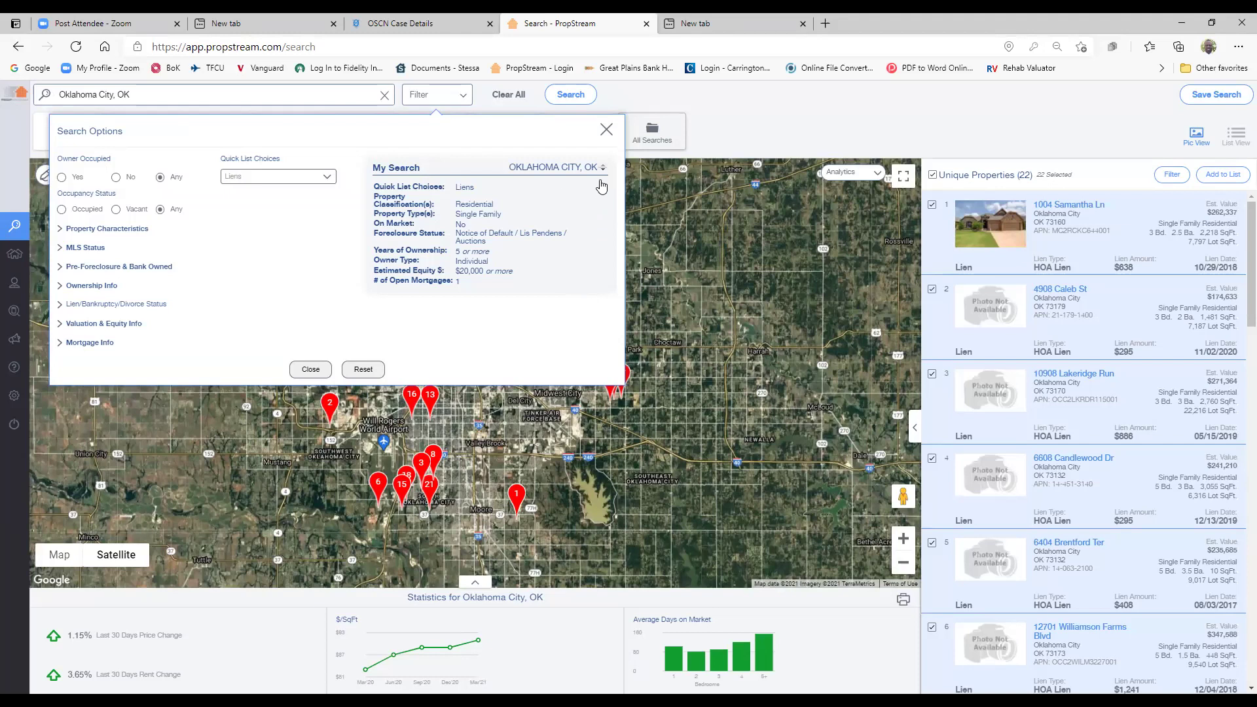
click(602, 189)
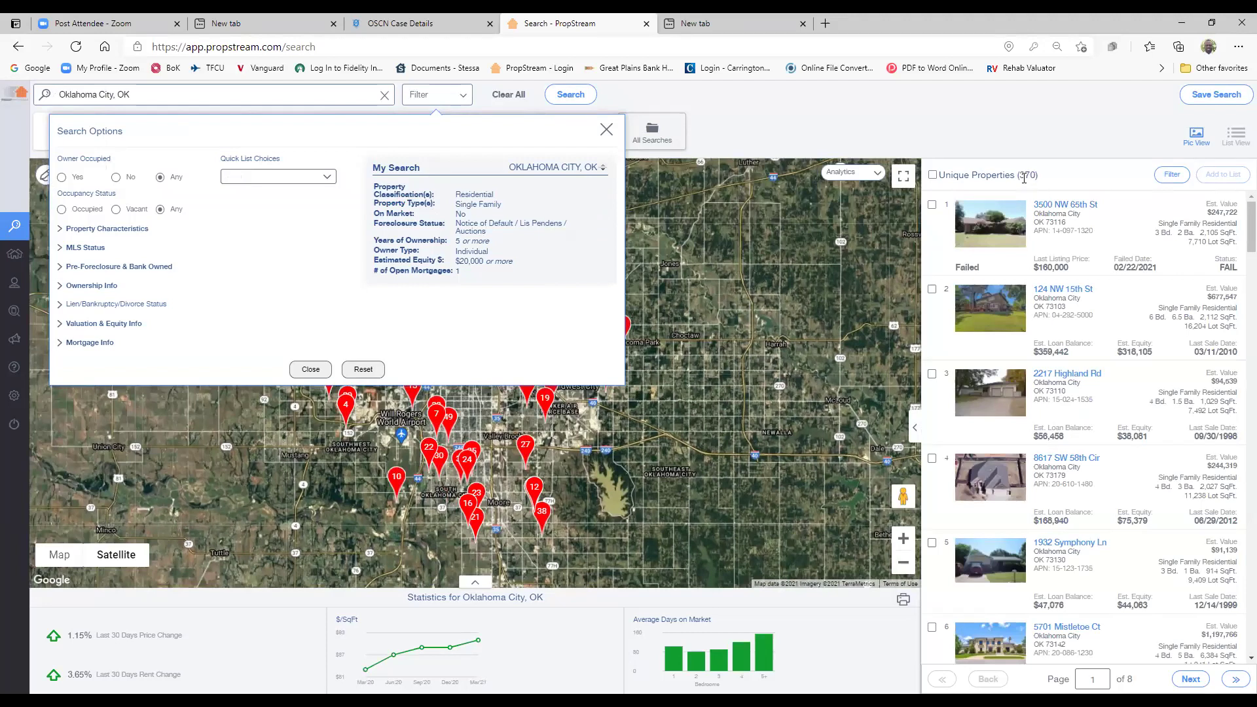
click(311, 369)
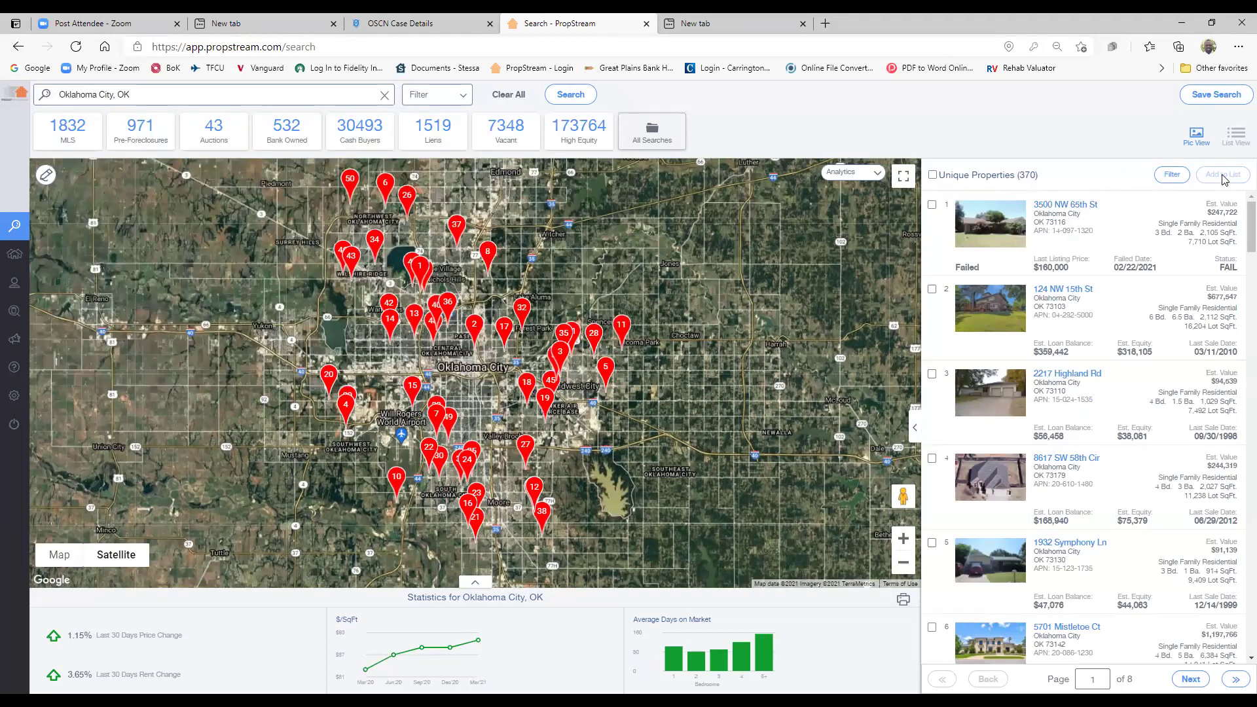
- Select all the Oklahoma City search results and add them to the existing "Tax Lien List OKC 3_11_21" marketing list
mouse_move(23, 281)
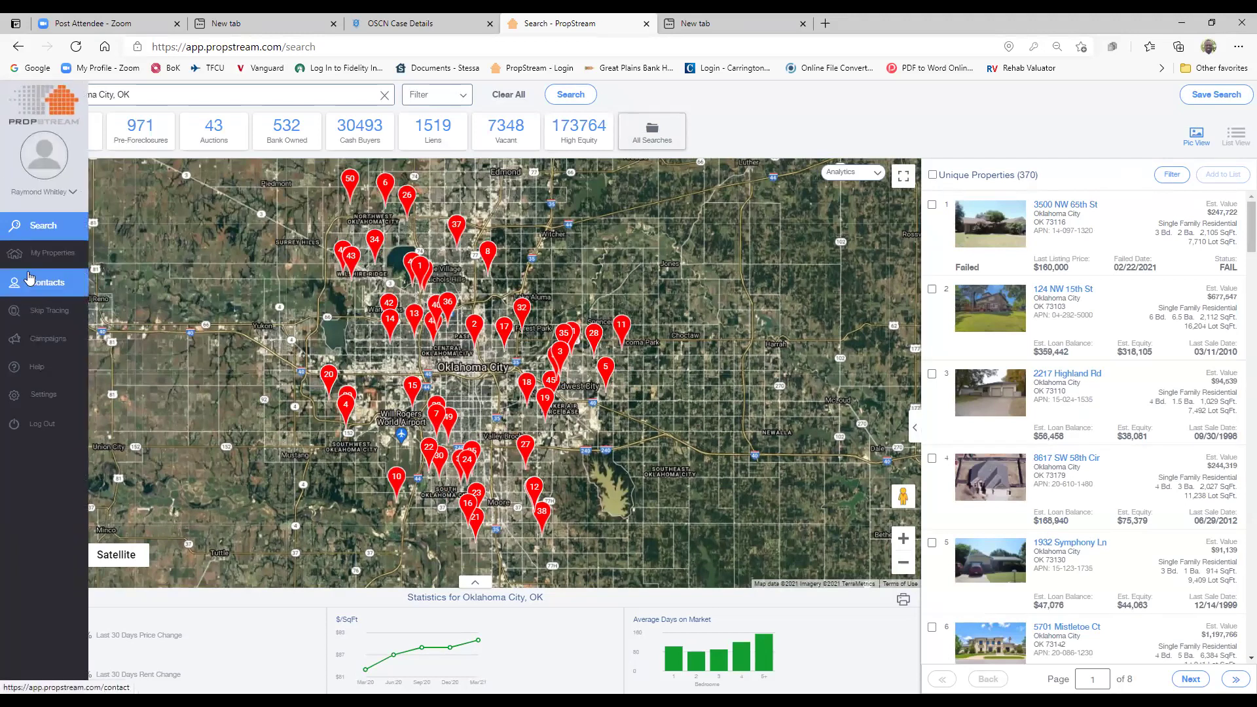
click(932, 176)
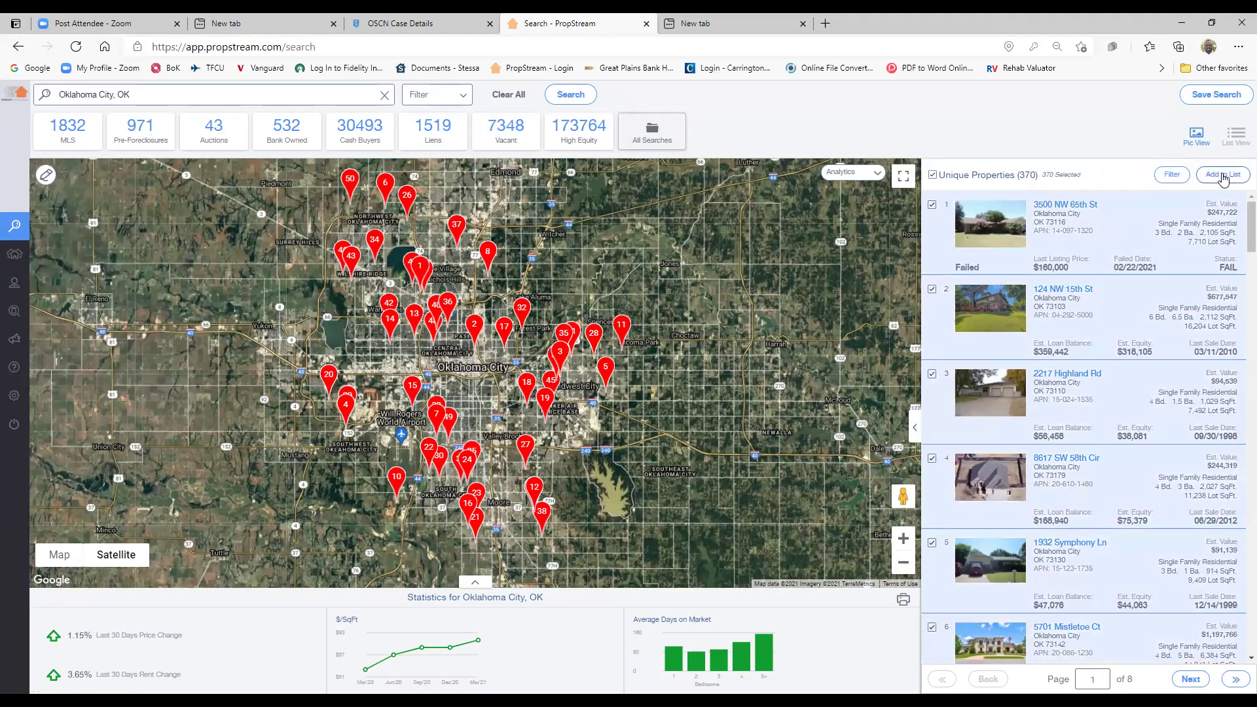
click(1222, 175)
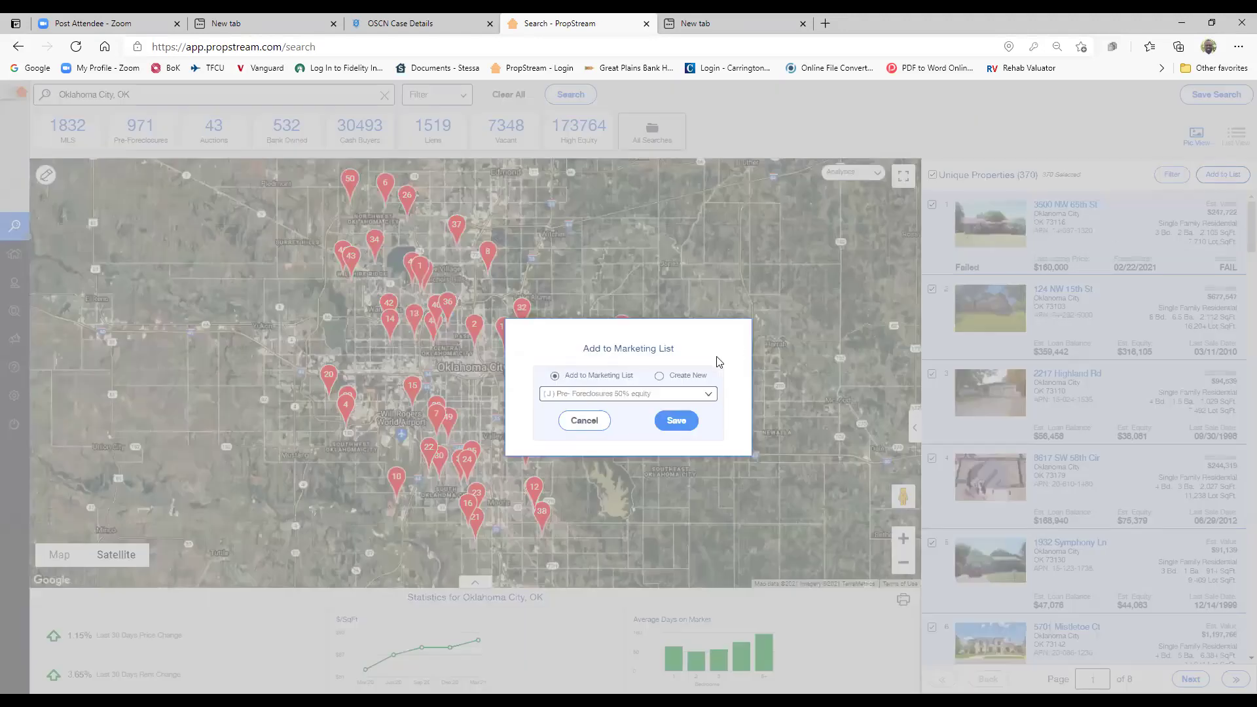
click(660, 376)
click(556, 376)
click(710, 396)
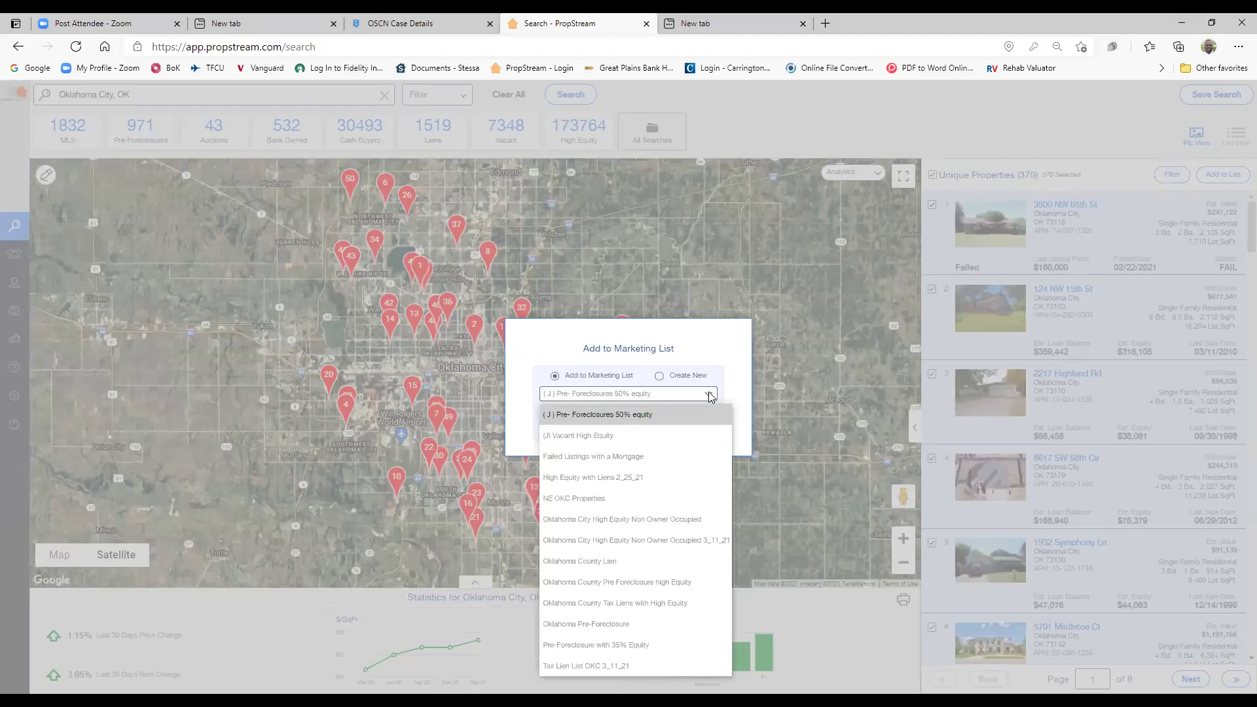
key(t)
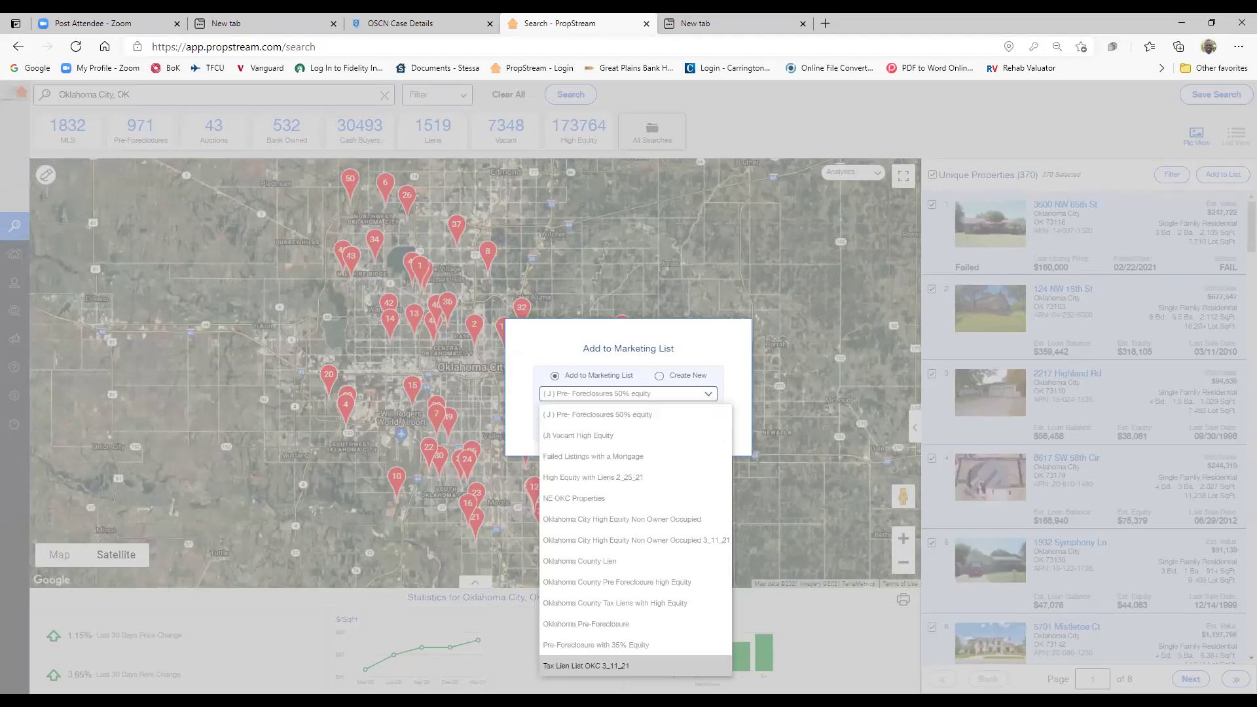
click(597, 667)
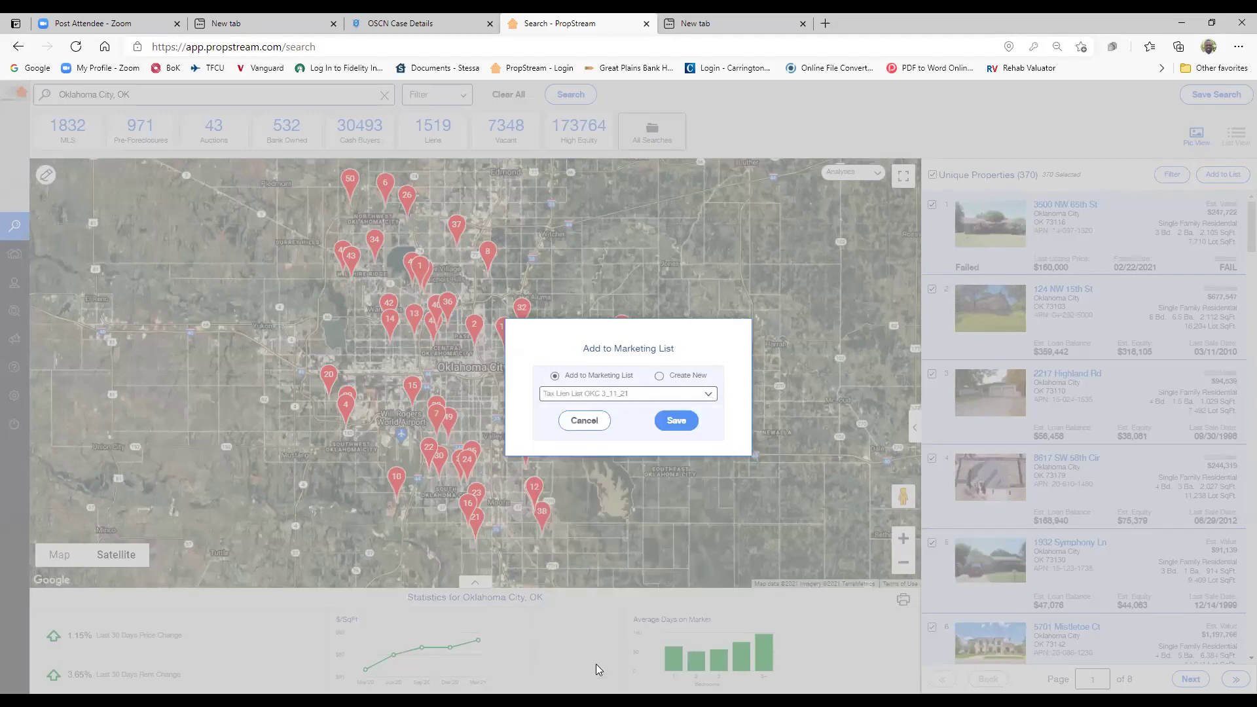
click(677, 421)
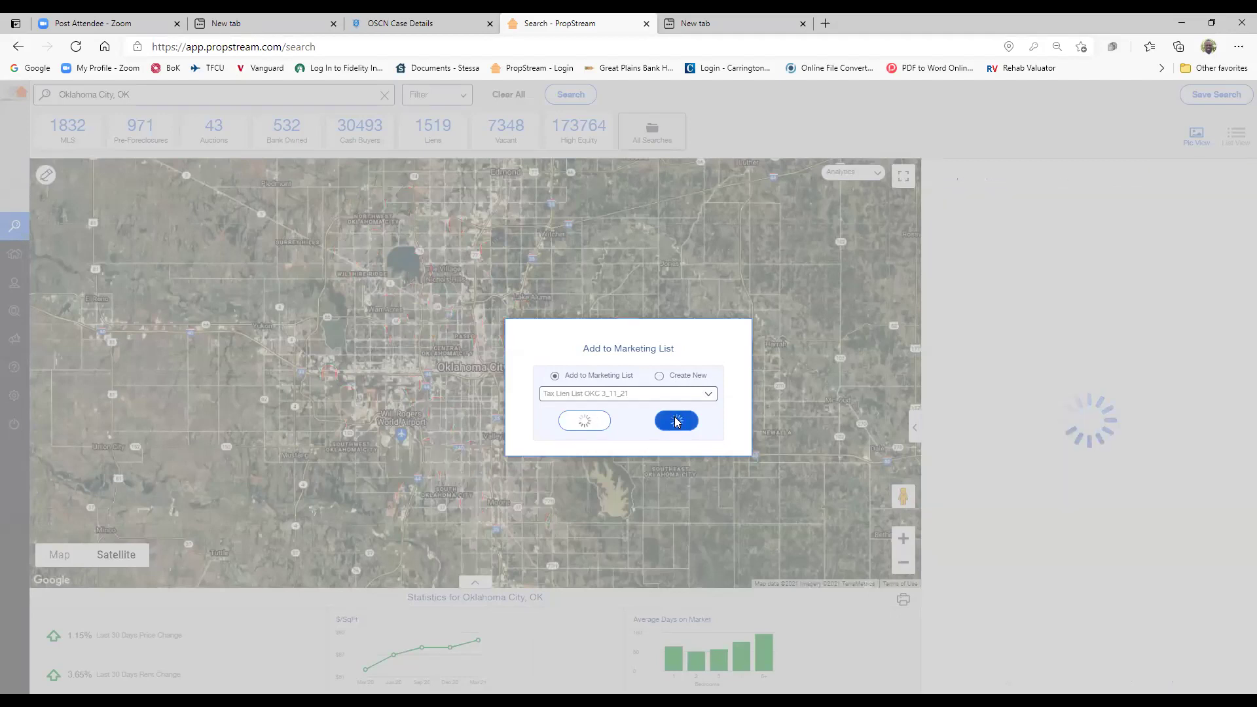
click(628, 408)
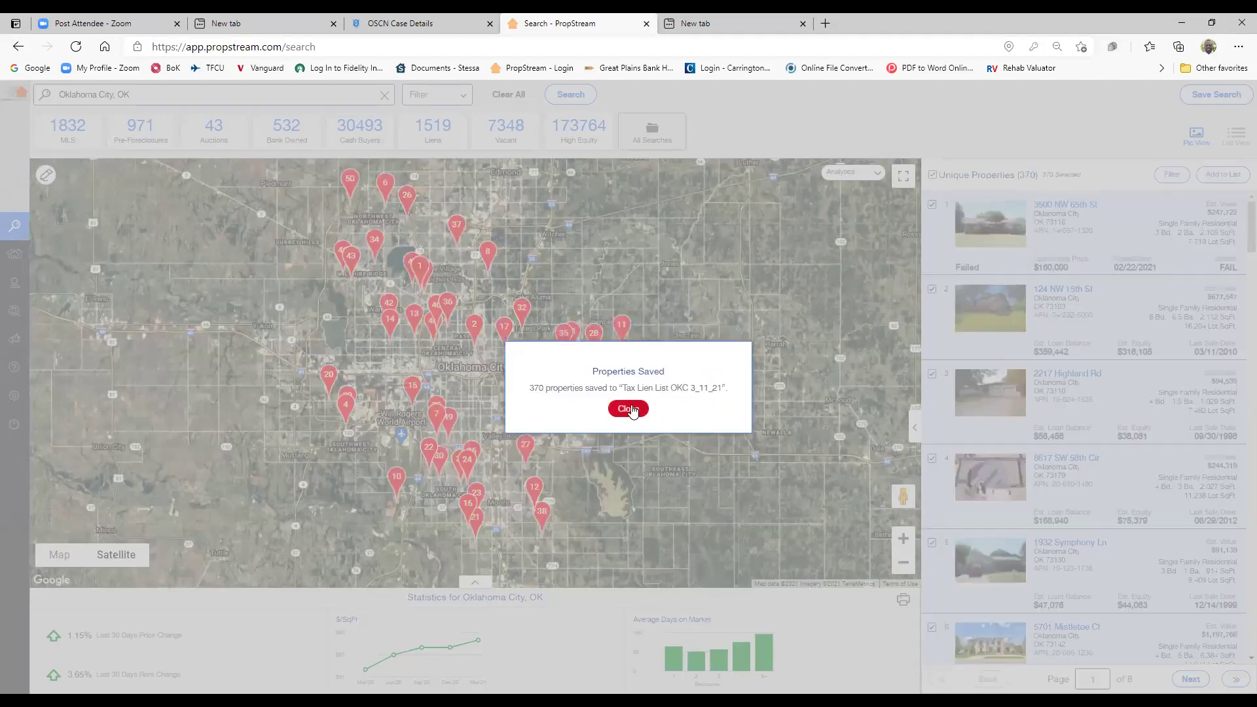
- Go to My Properties and open the "Tax Lien List OKC 3_11_21" marketing list
mouse_move(22, 295)
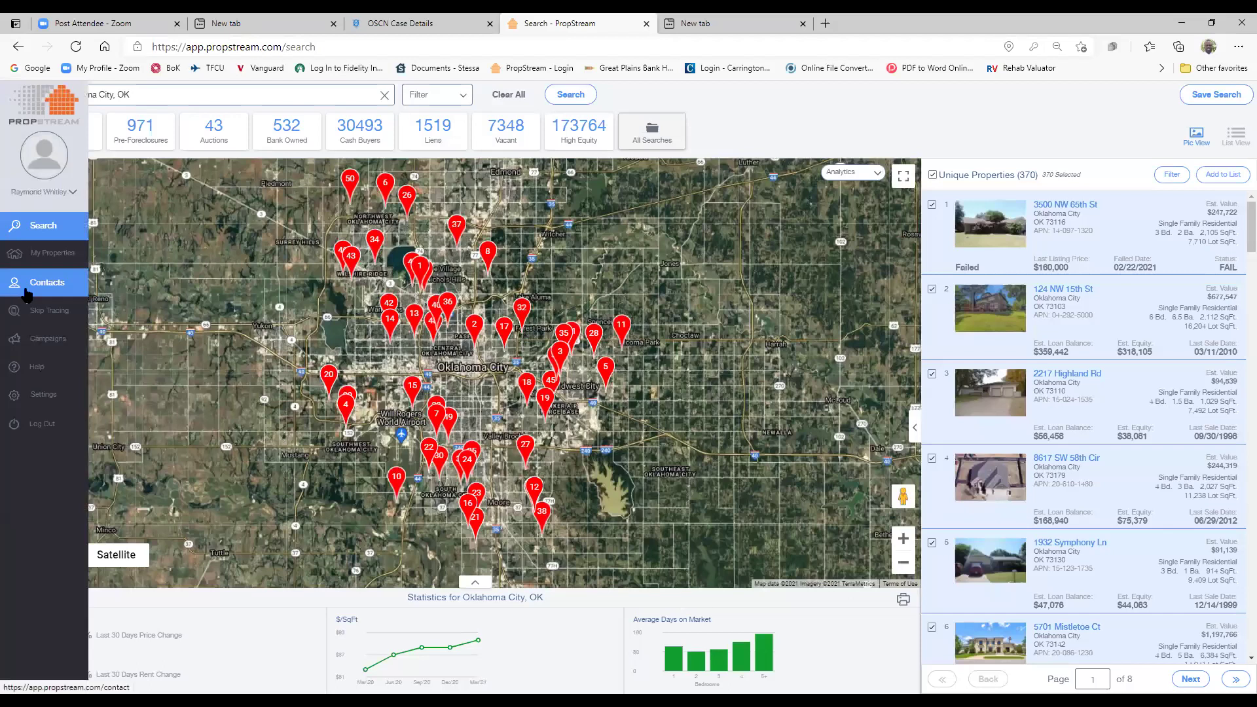
click(57, 256)
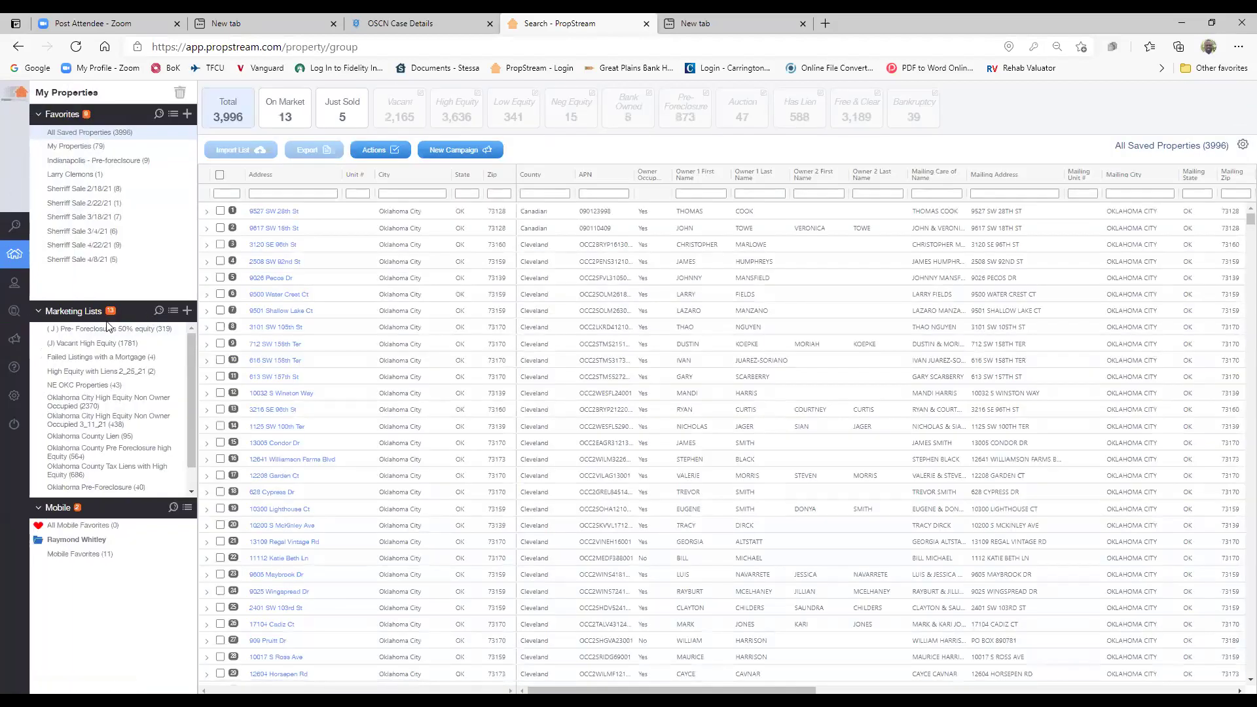
scroll(194, 419, down, 2)
click(83, 491)
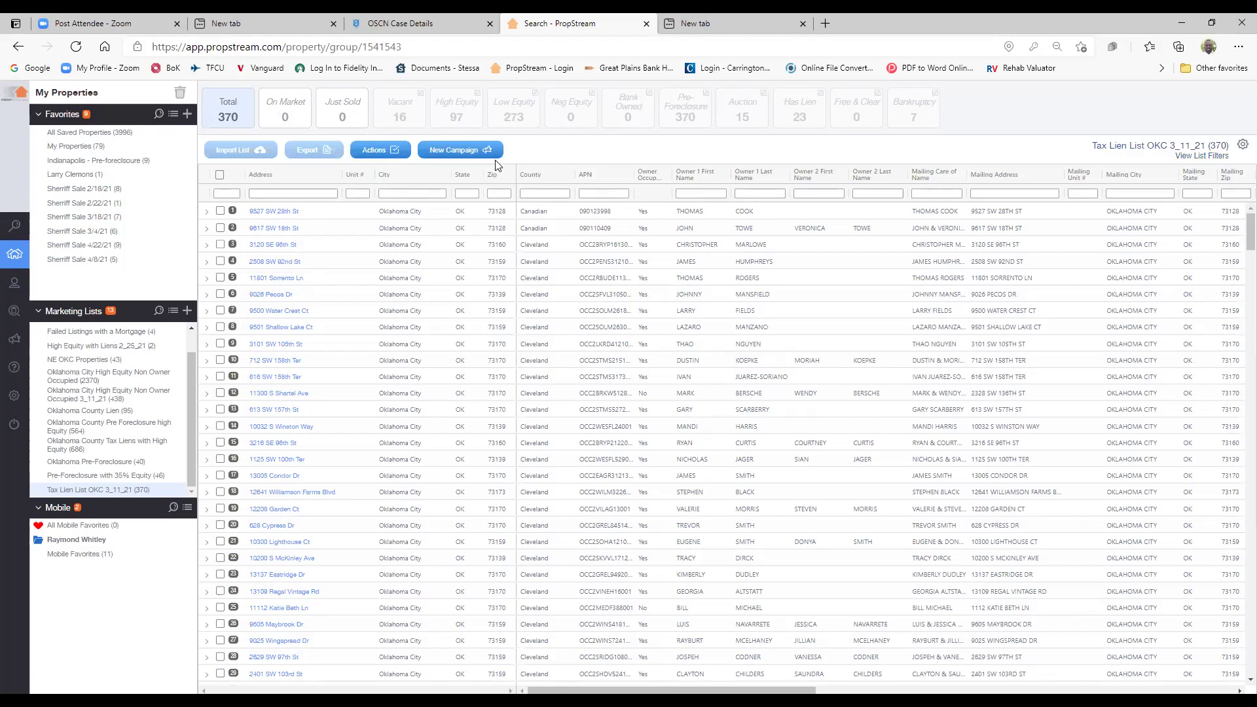
click(457, 152)
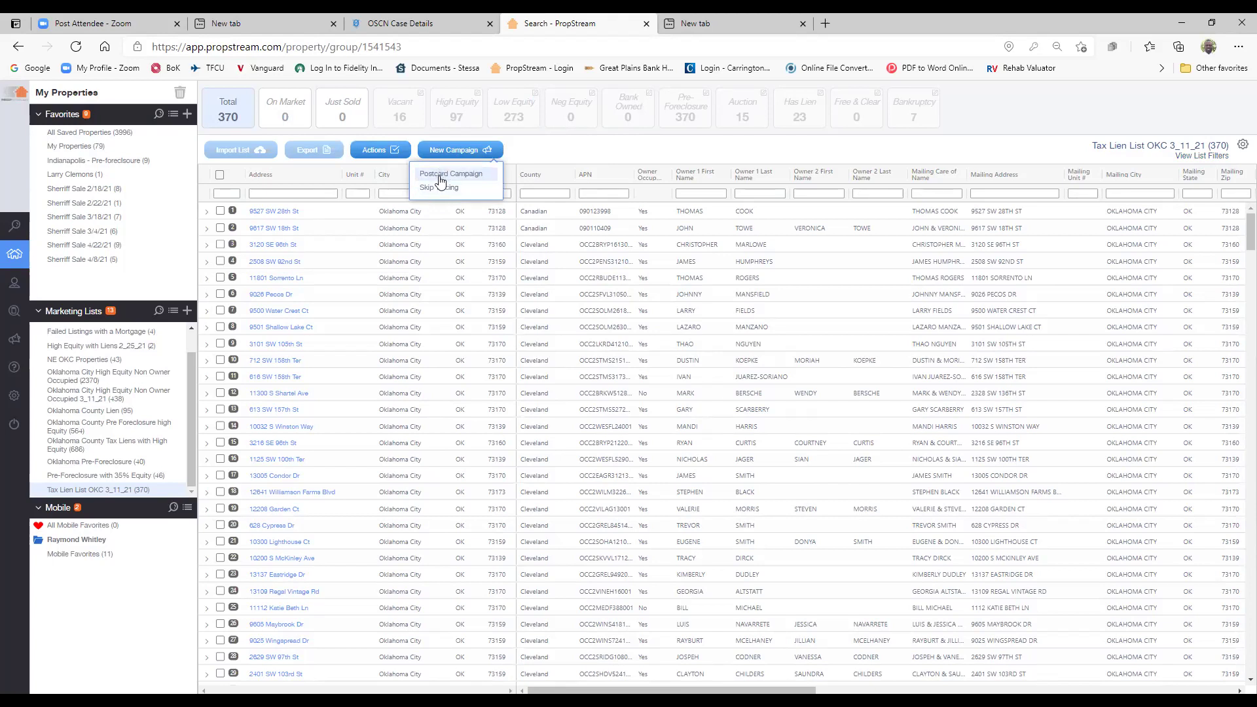
click(440, 175)
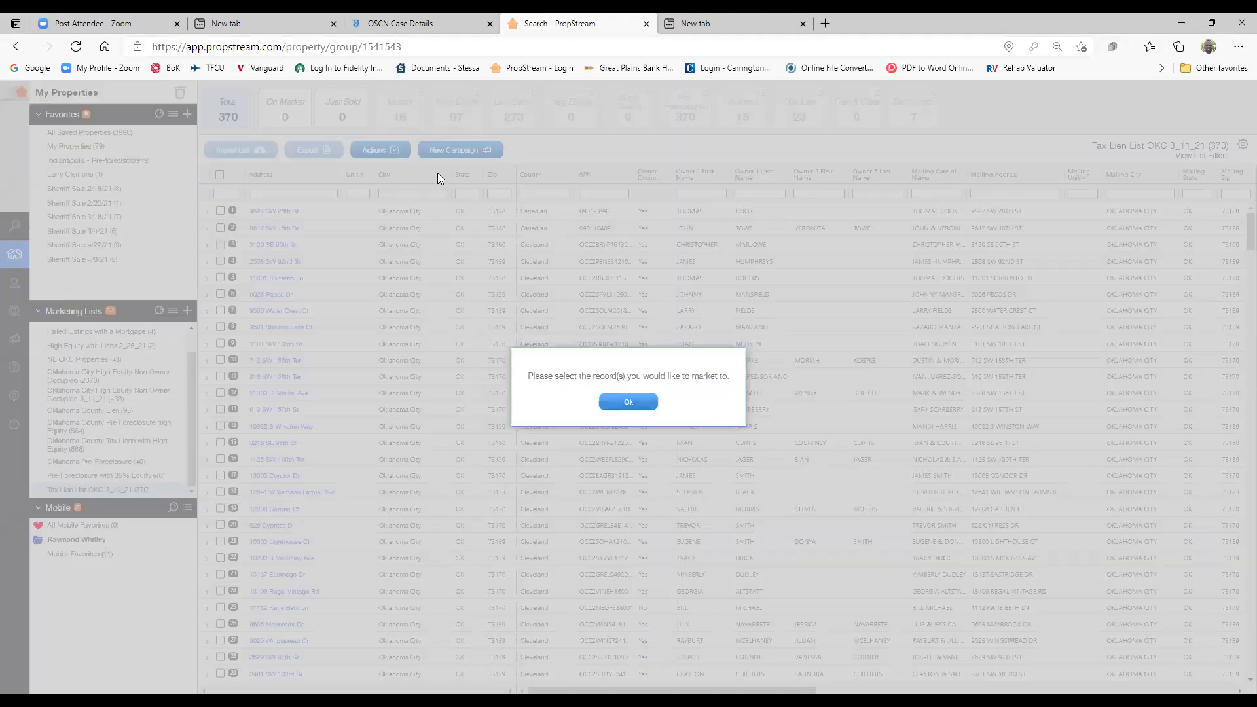
click(628, 401)
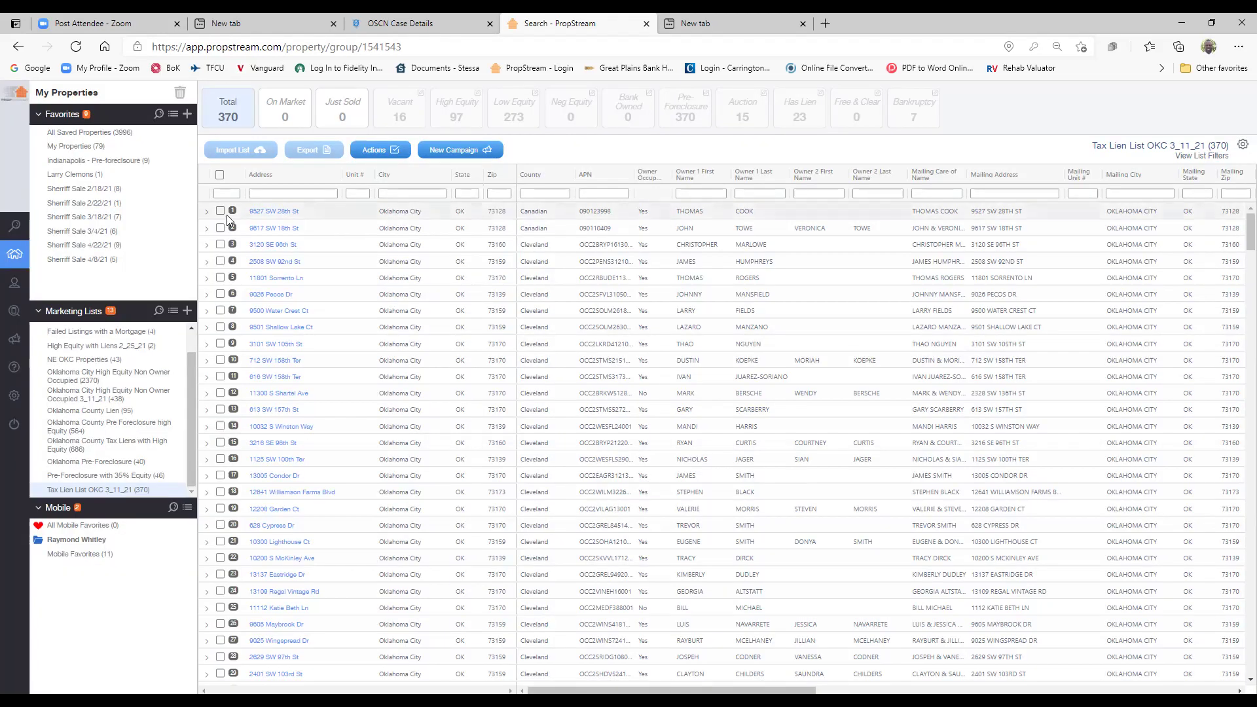
- Select all properties in the list and start a 4.25"x6" postcard campaign for them from a pre-defined template
click(220, 175)
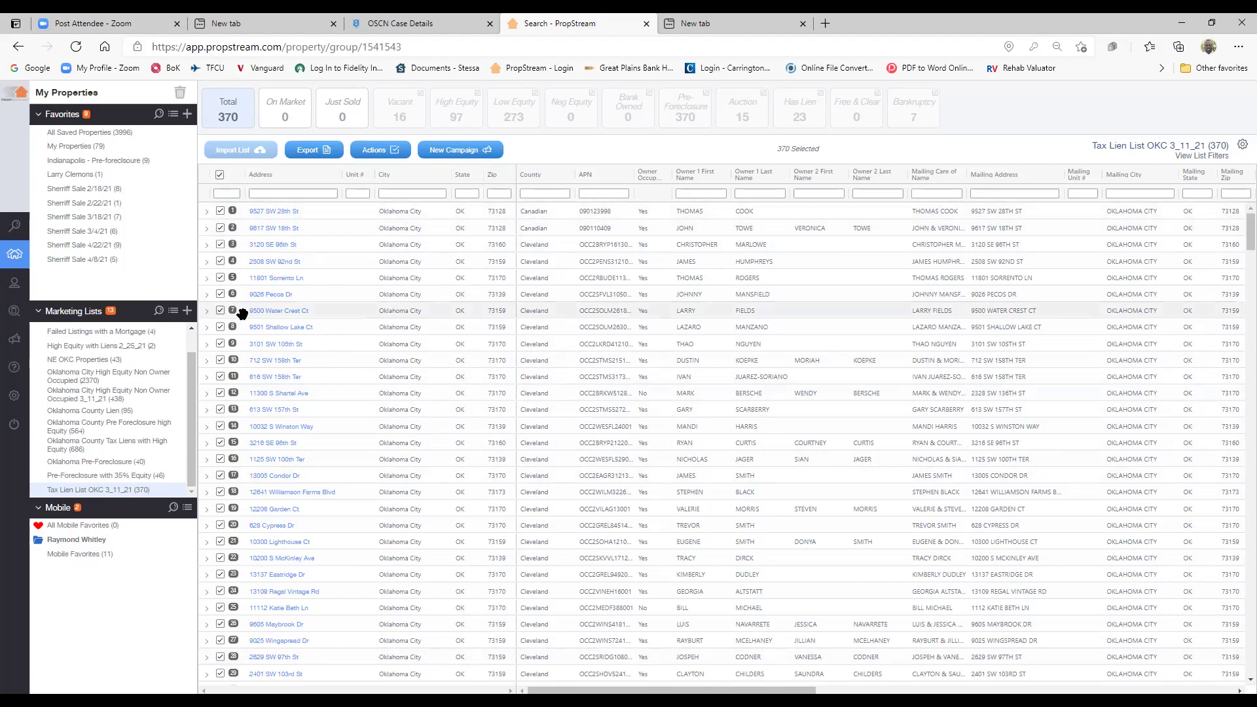
click(452, 152)
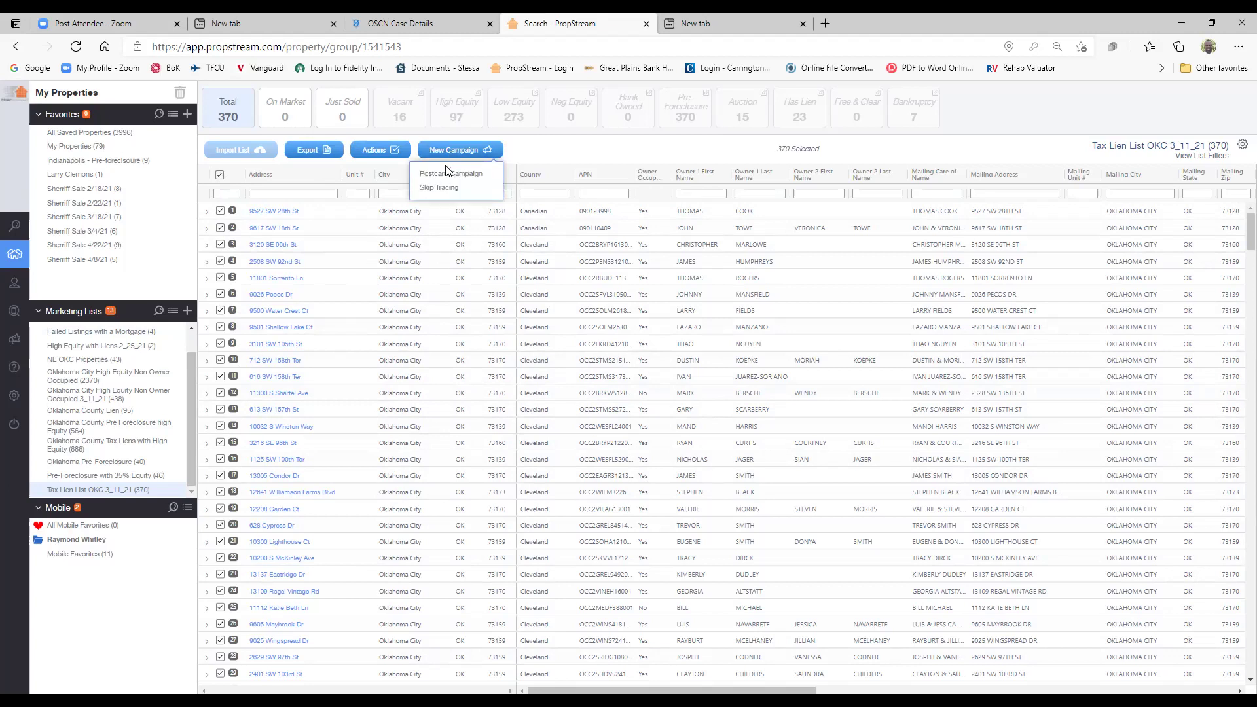
click(442, 174)
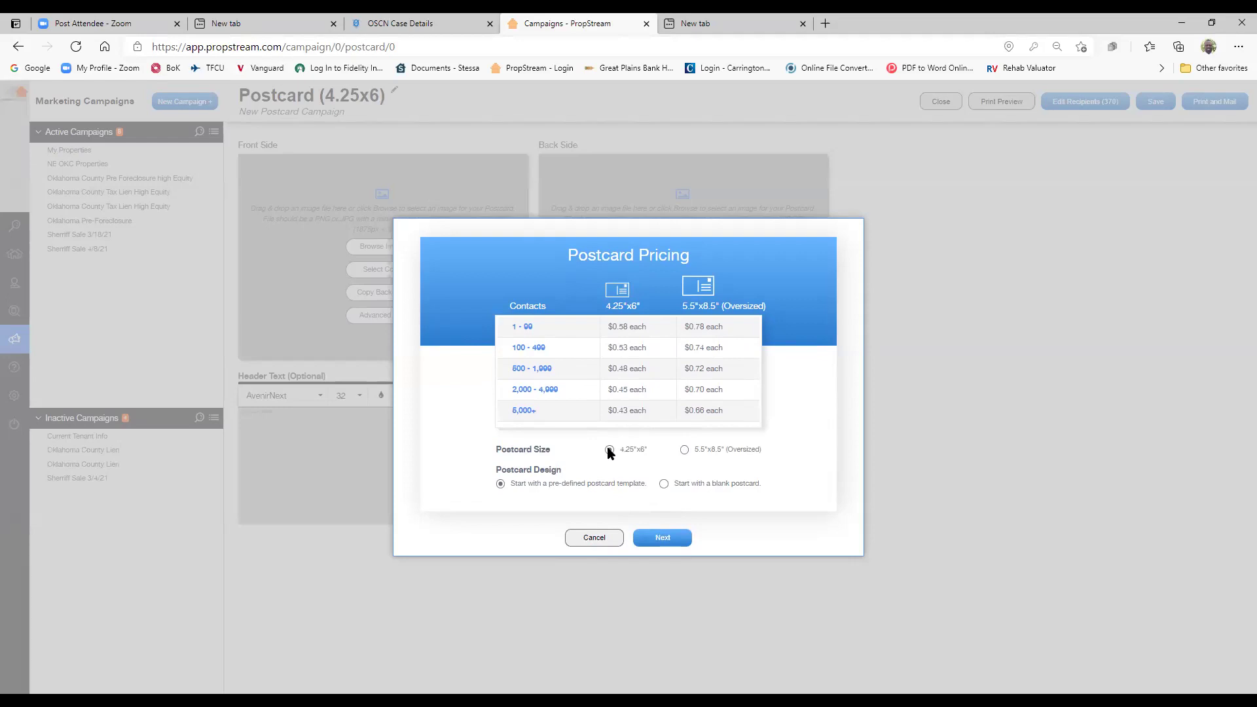
click(666, 537)
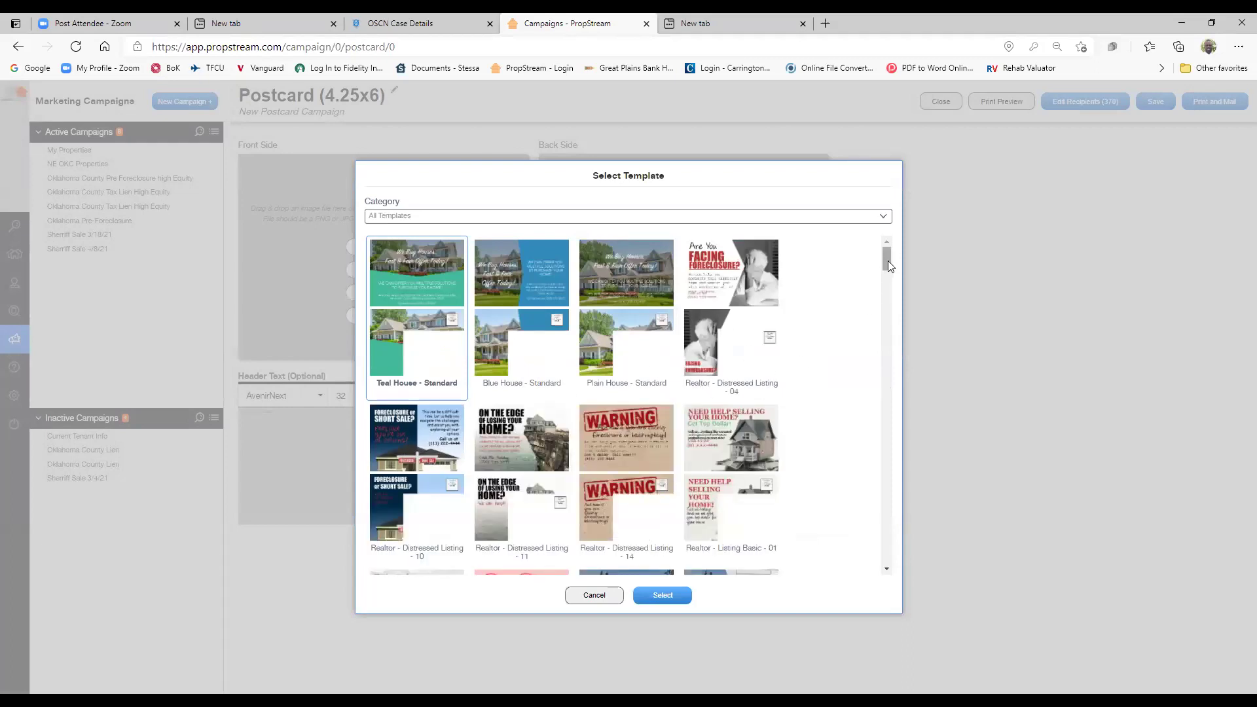
- Choose the "Realtor - Distressed Listing - 02" template for the postcard
drag(888, 260, 900, 353)
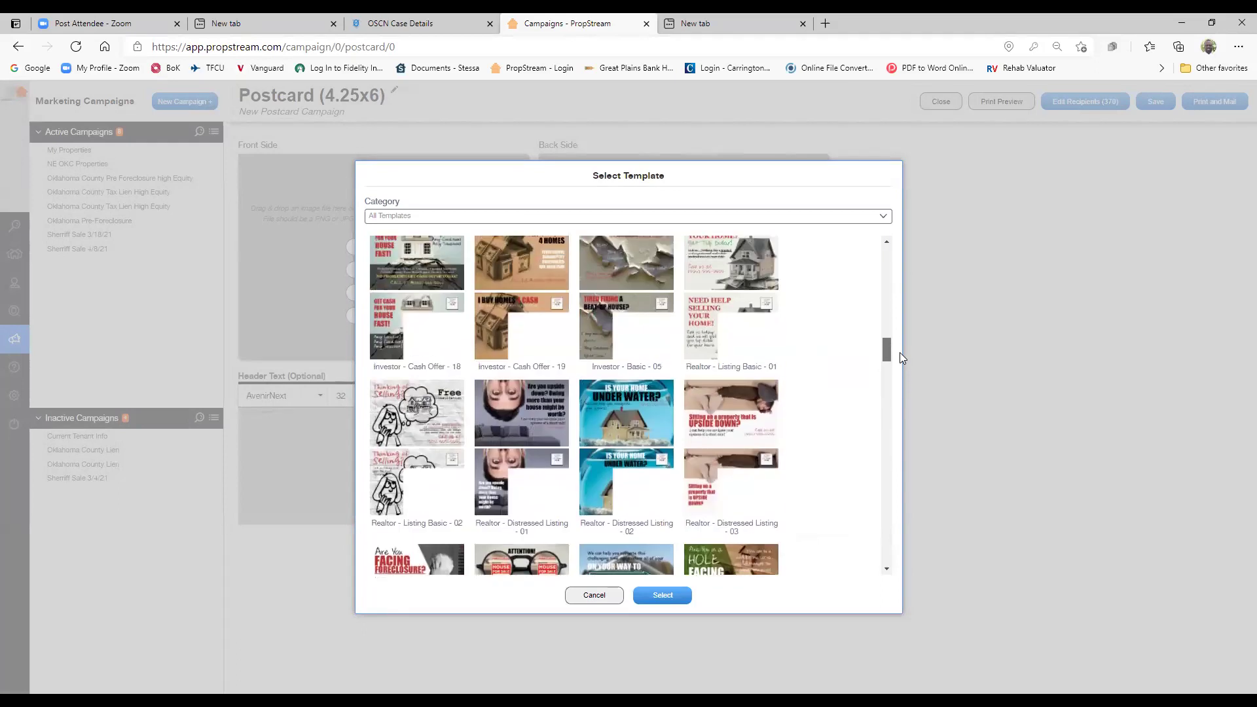
click(638, 413)
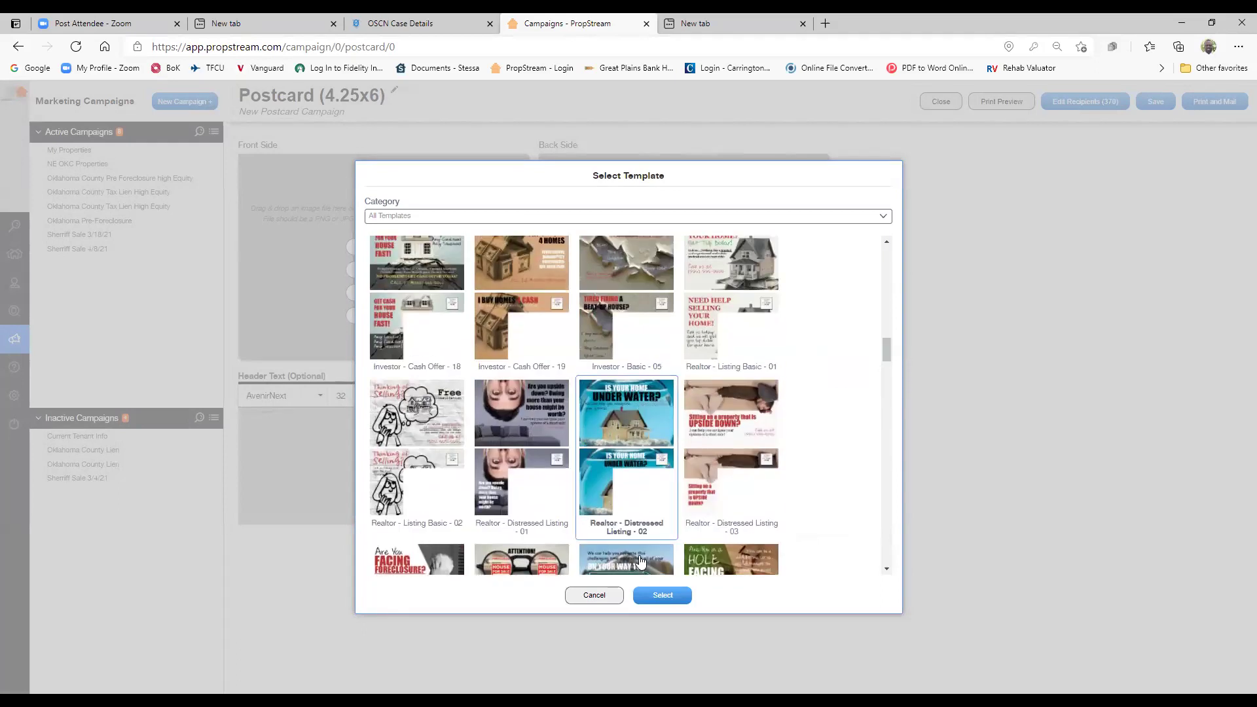
click(662, 593)
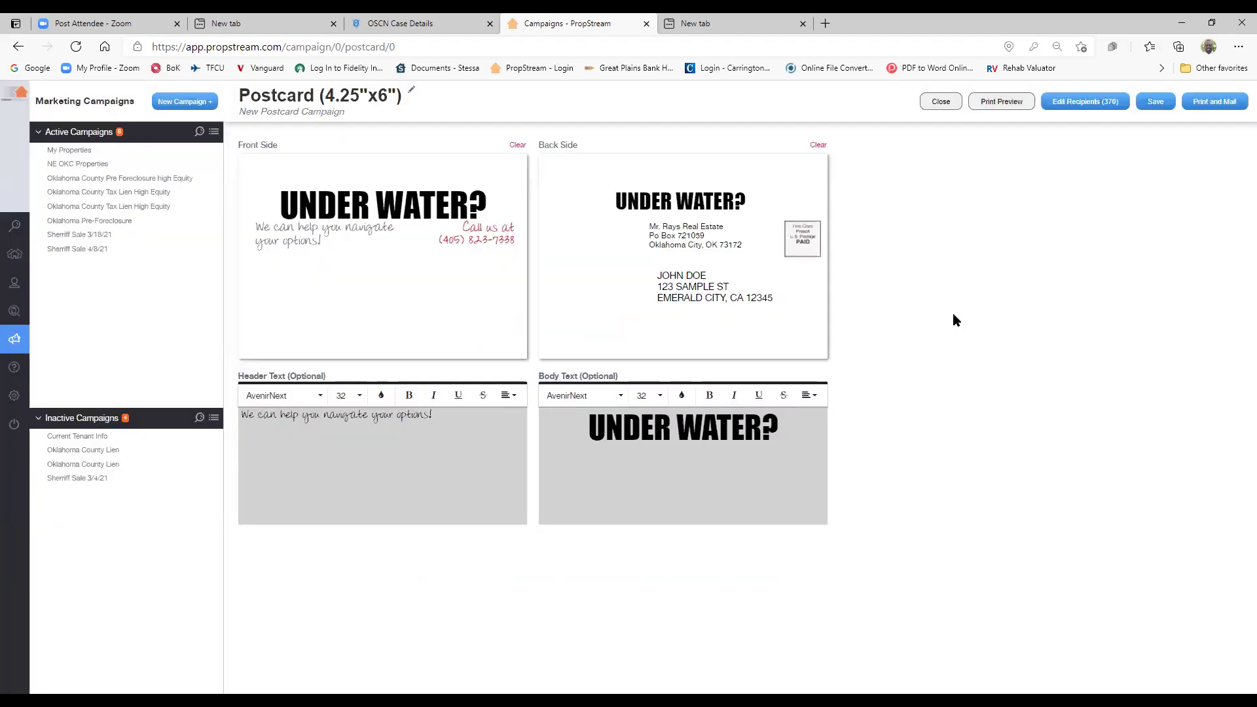
- Examine the front and back of the postcard and its print preview, and close the preview
mouse_move(421, 311)
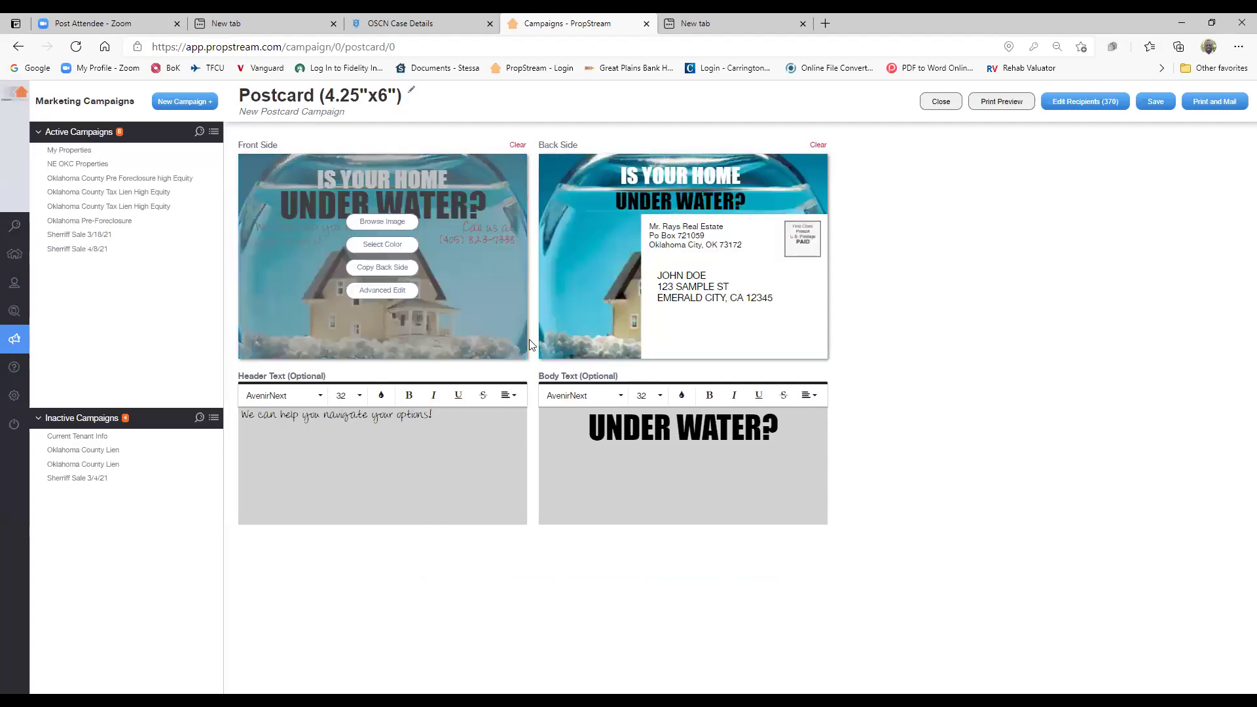
mouse_move(701, 301)
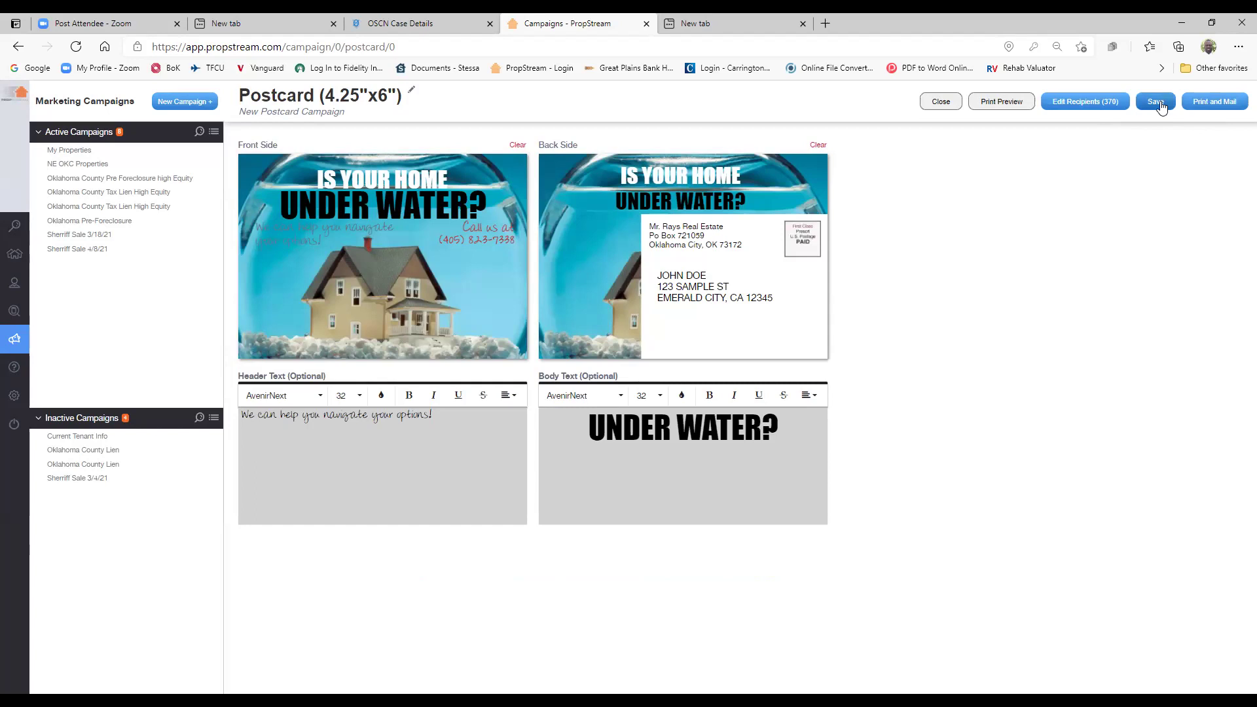
click(1005, 102)
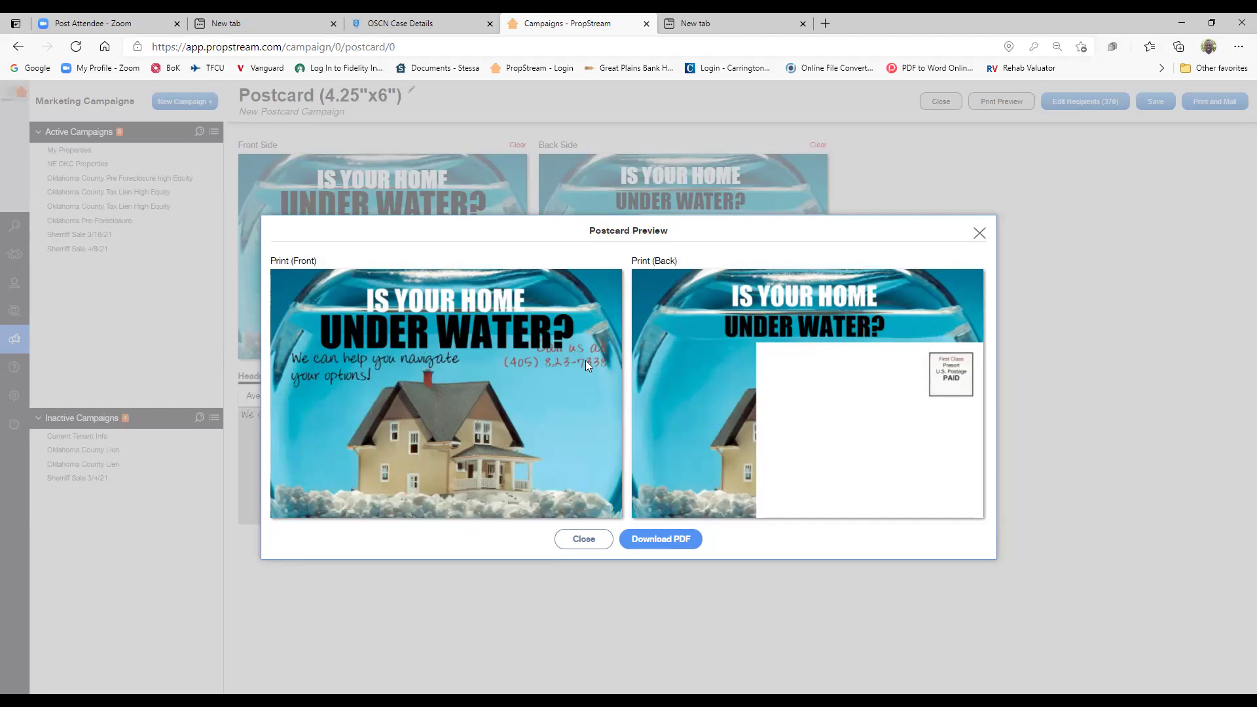
click(583, 544)
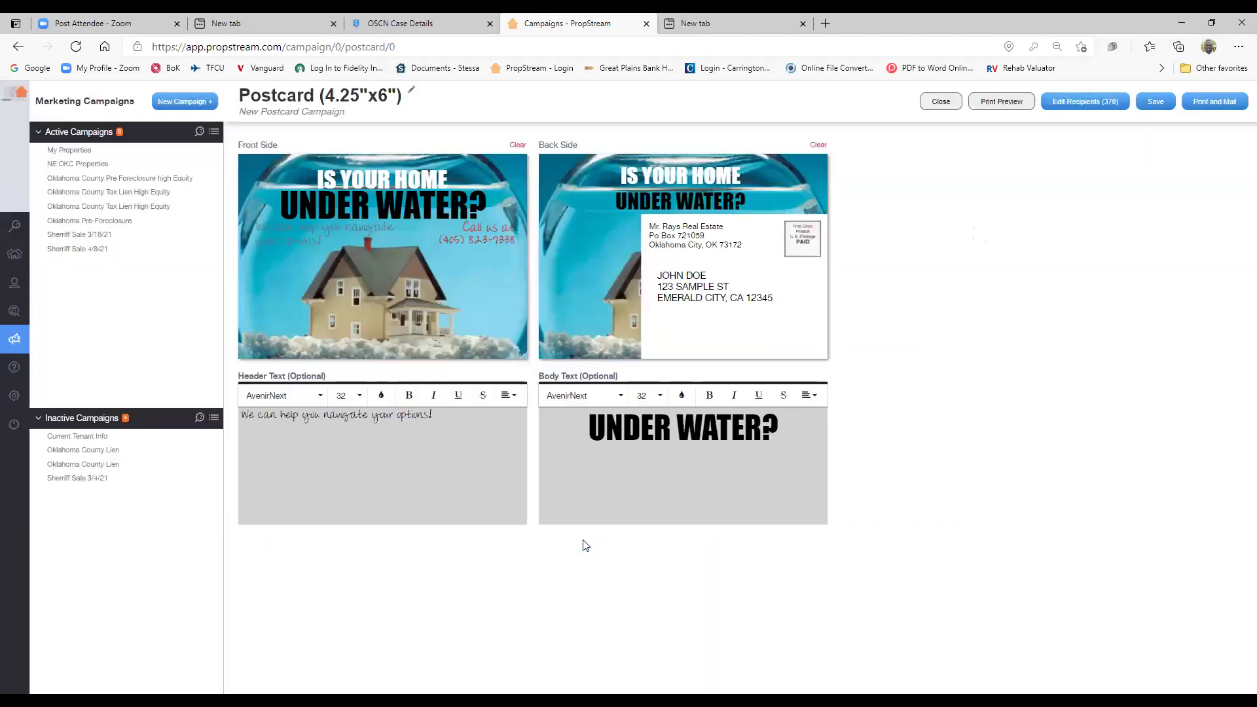
- Review the print-and-mail order for the postcard under the name "New Postcard Campaign", and cancel without placing it
click(1212, 104)
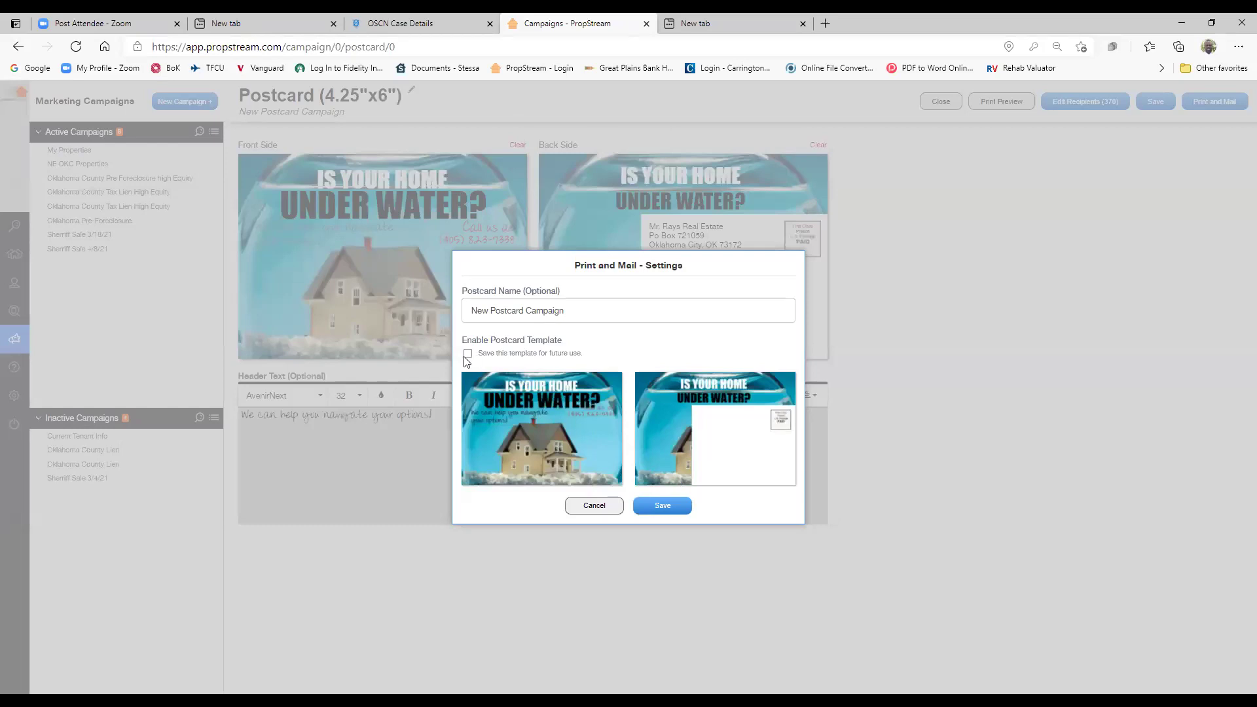
click(662, 506)
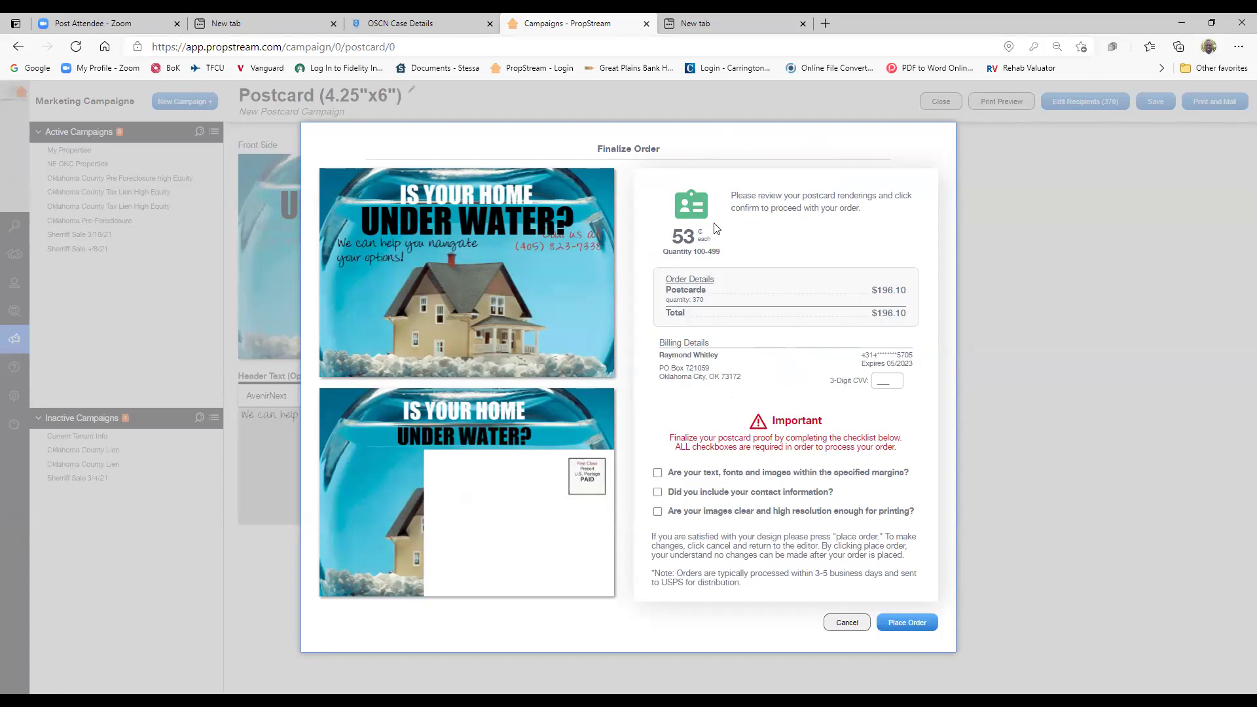
click(851, 622)
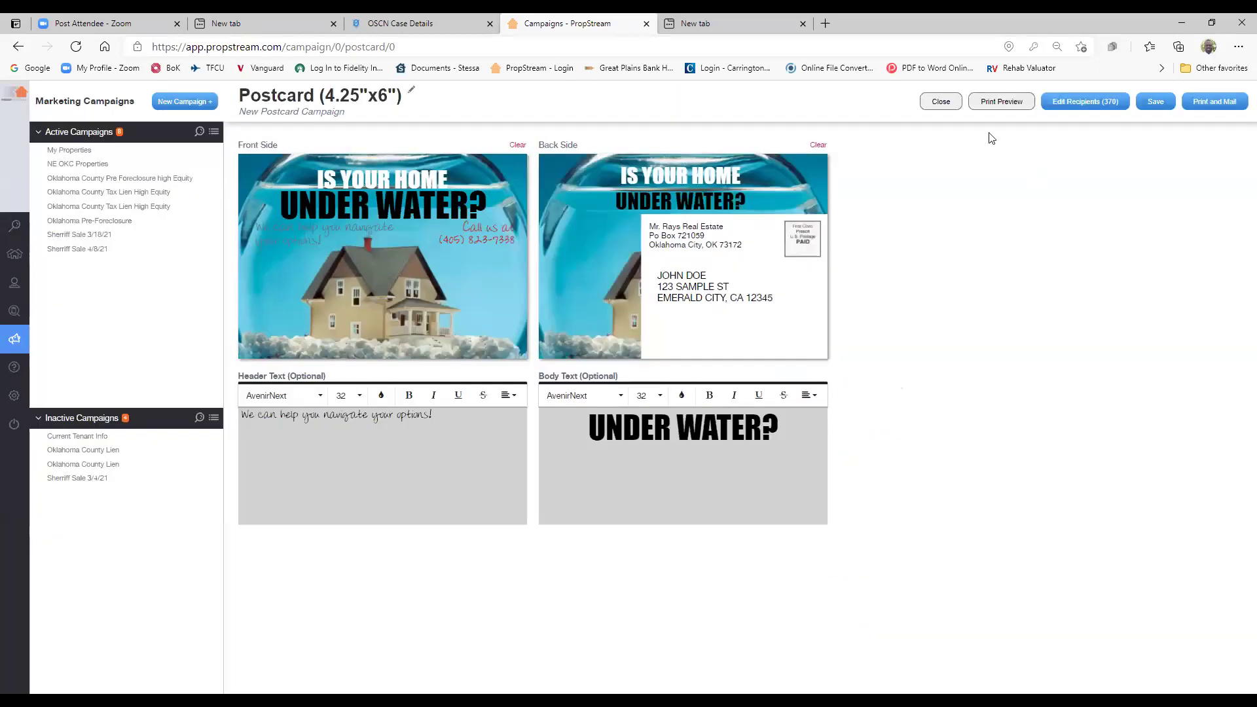
- Leave the postcard editor and reopen the "Tax Lien List OKC 3_11_21" marketing list in My Properties
mouse_move(18, 230)
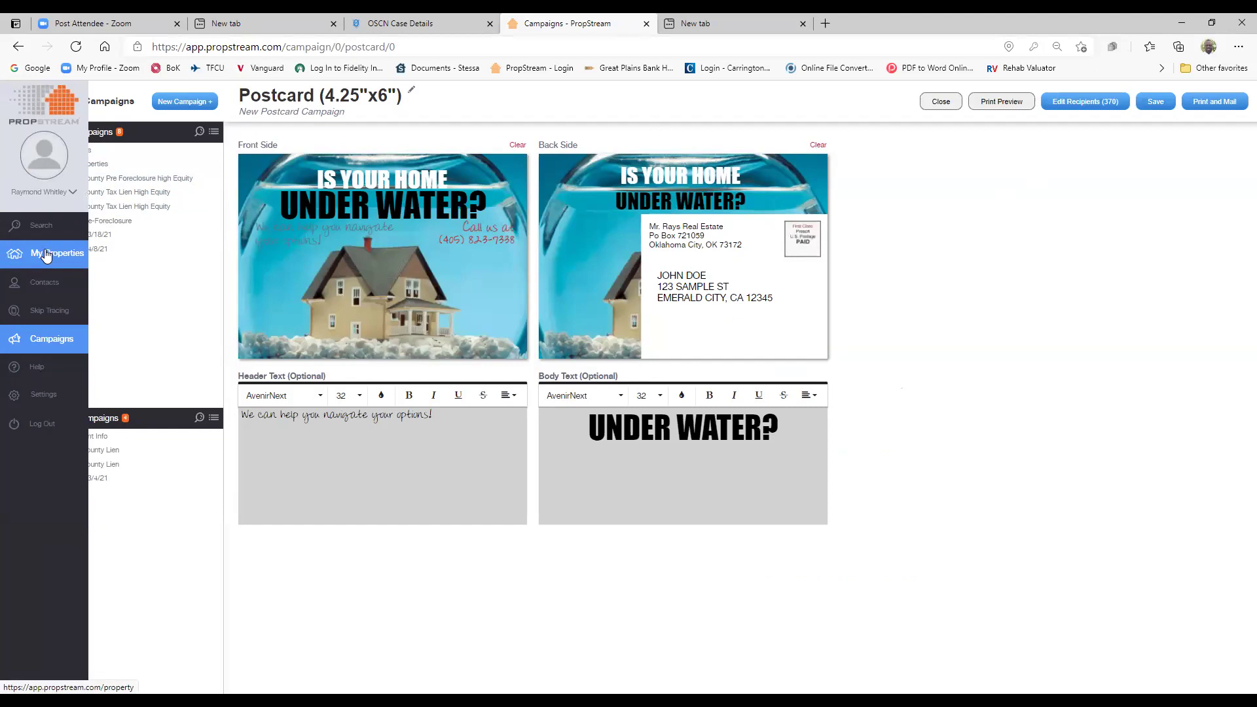
click(46, 255)
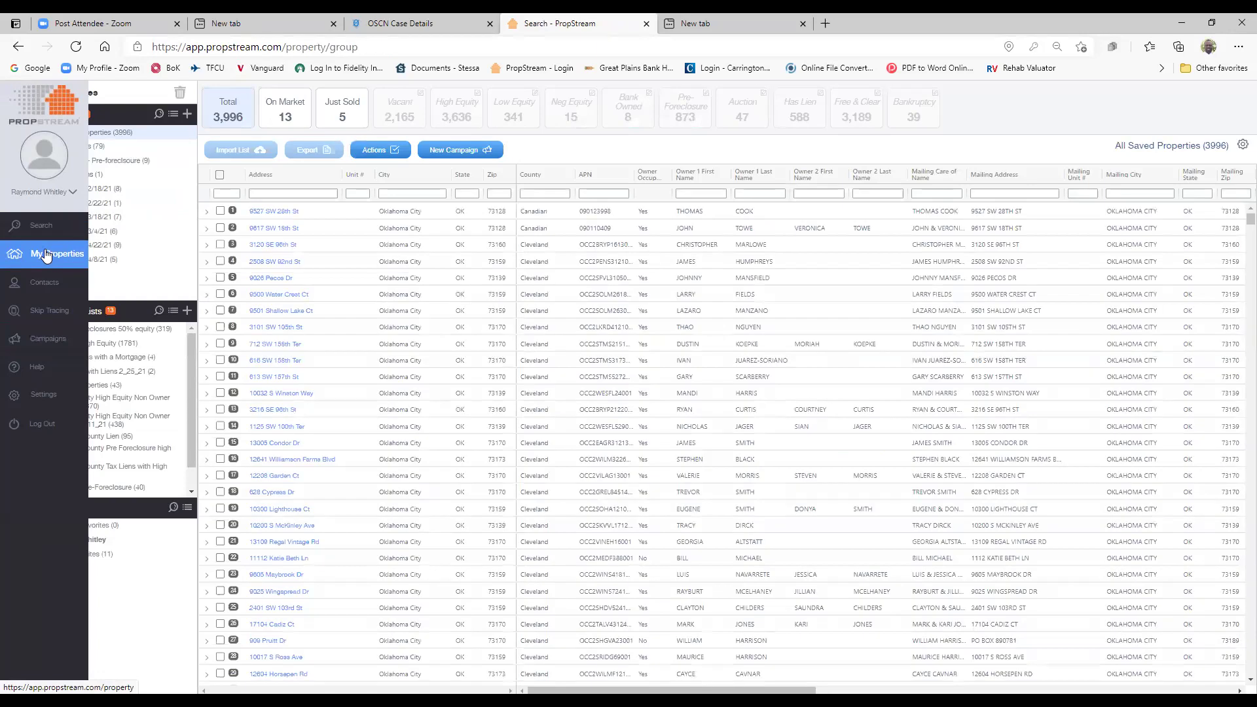
scroll(192, 478, down, 2)
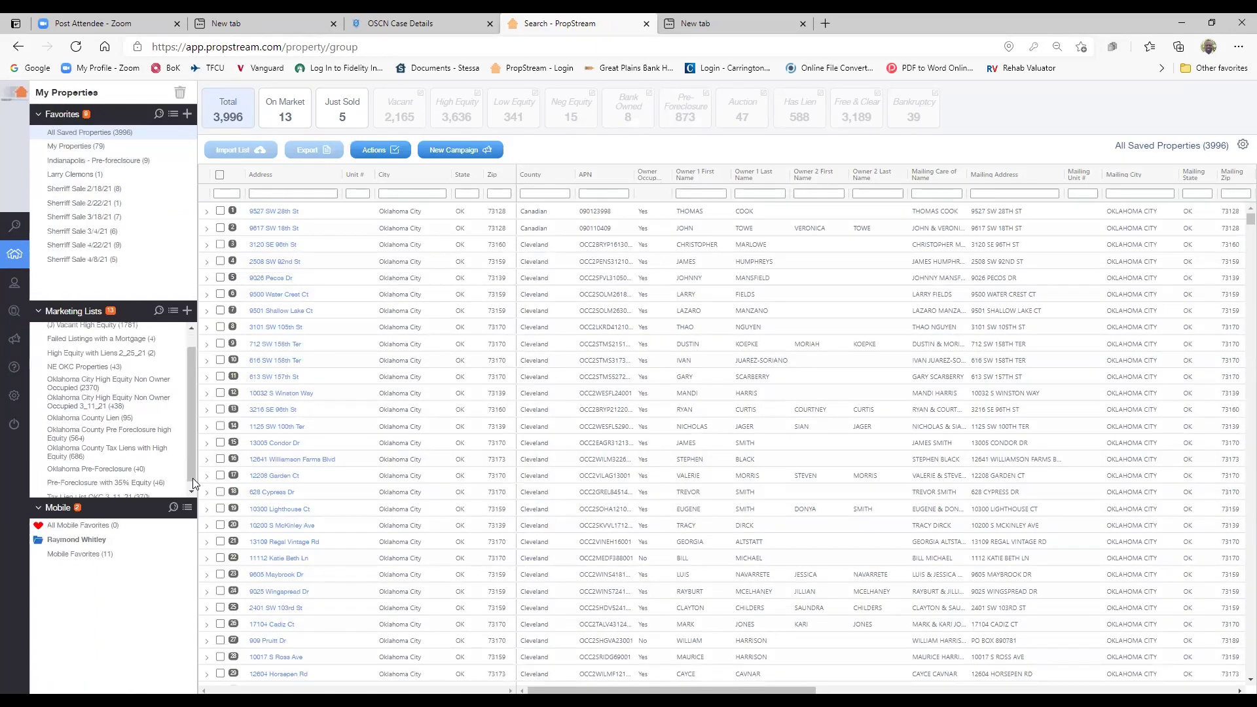
click(96, 491)
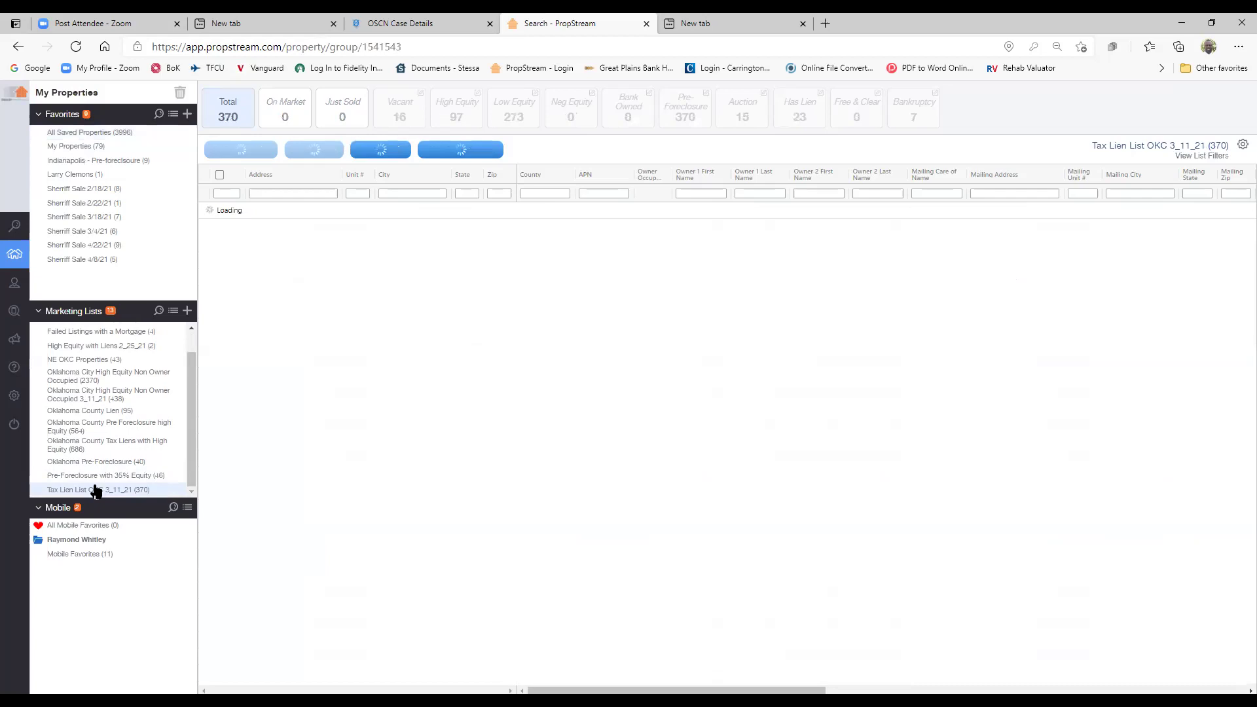
- Select all records in the tax lien list, review the skip tracing contacts and payment pages, and cancel without placing the order
click(220, 175)
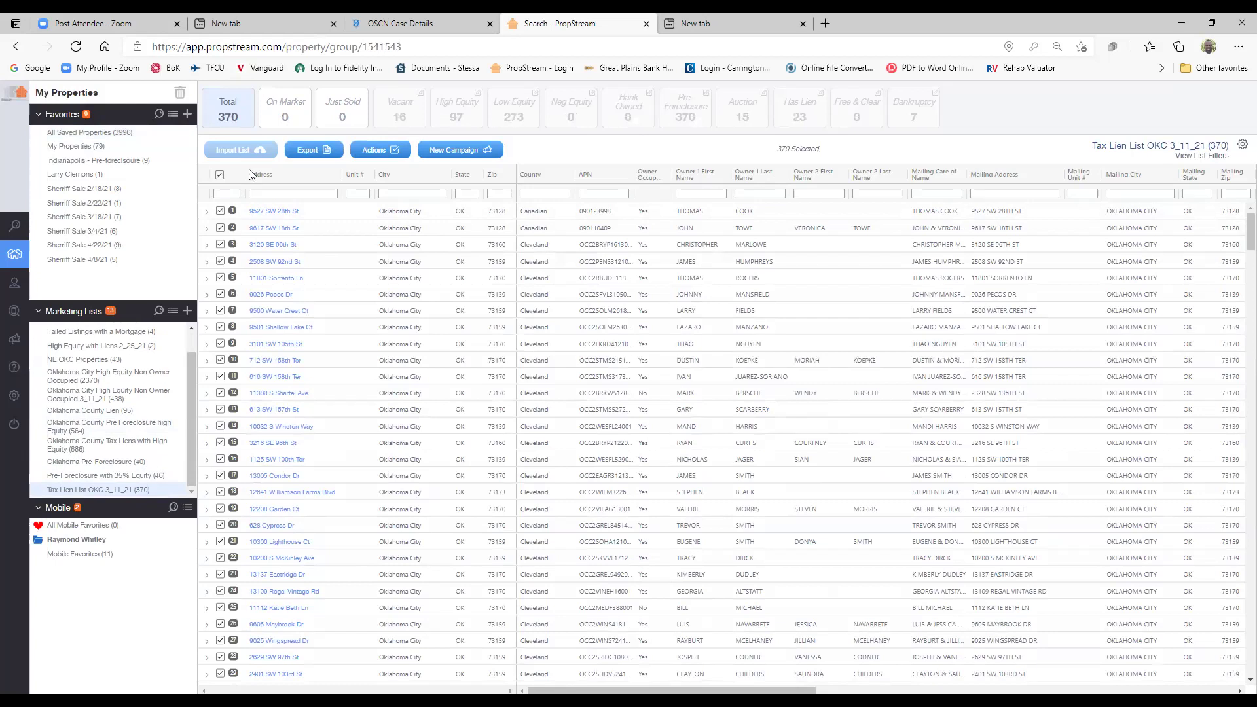
click(376, 150)
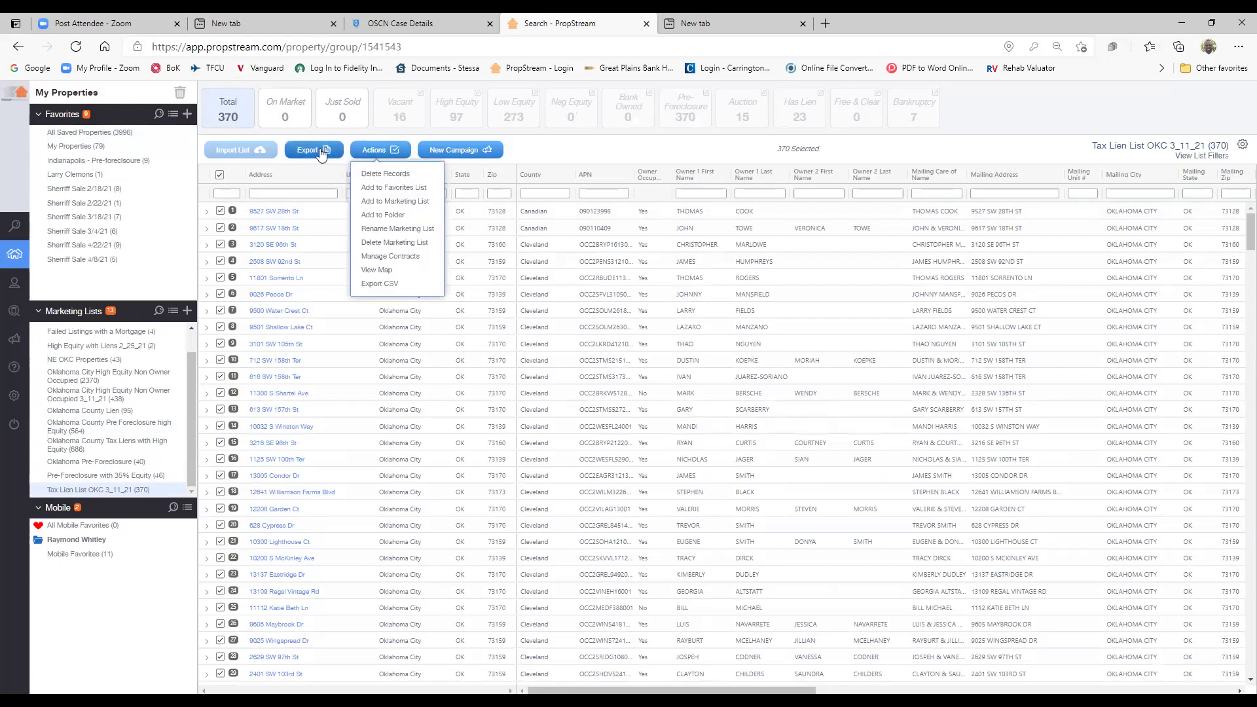
click(446, 149)
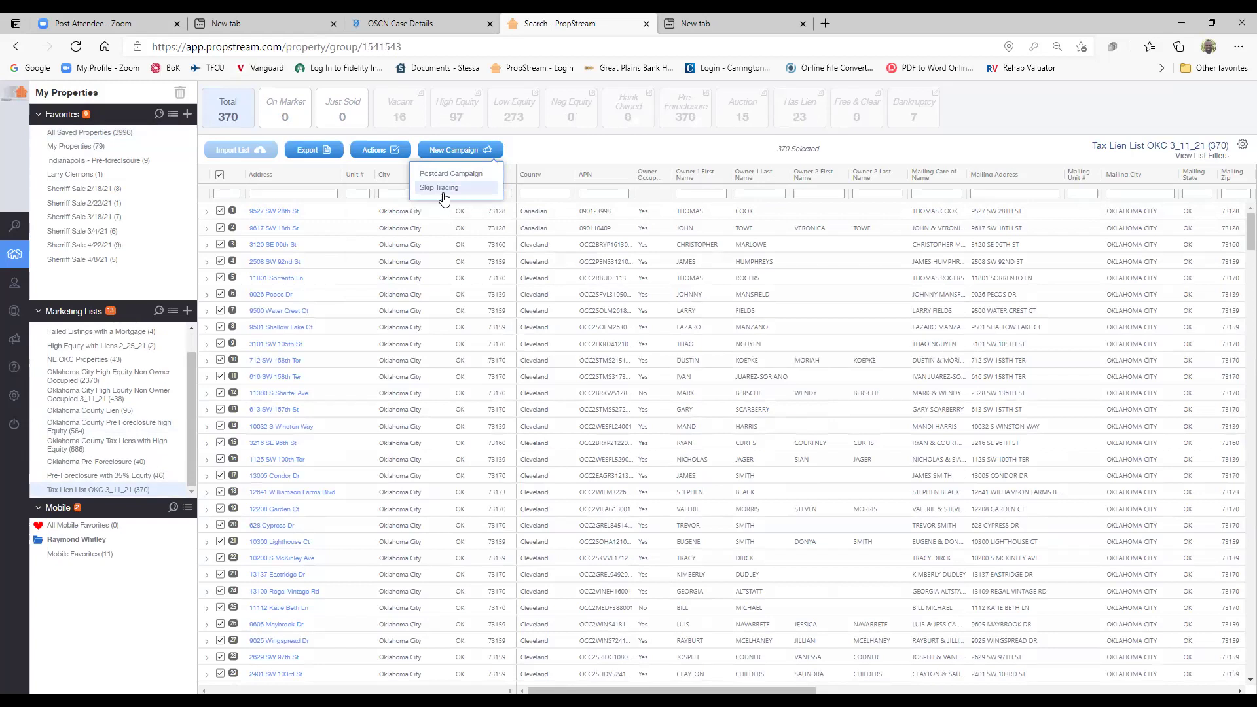
click(443, 189)
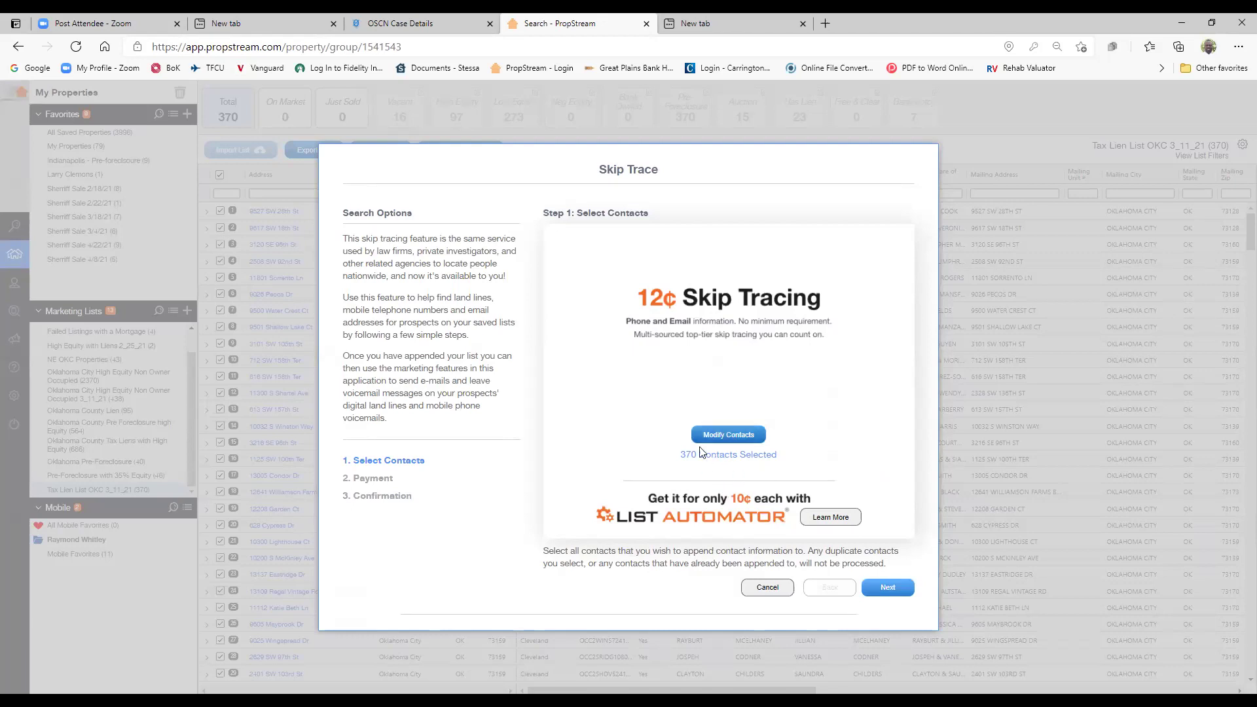
click(891, 587)
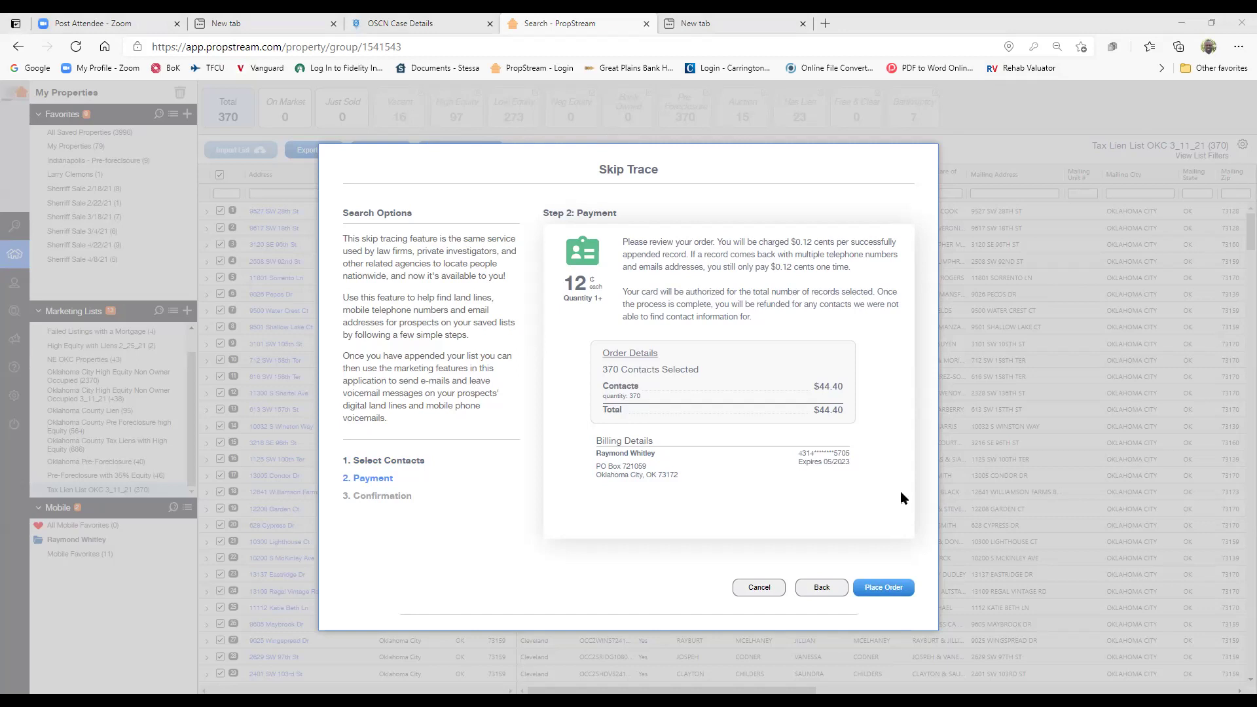
click(820, 589)
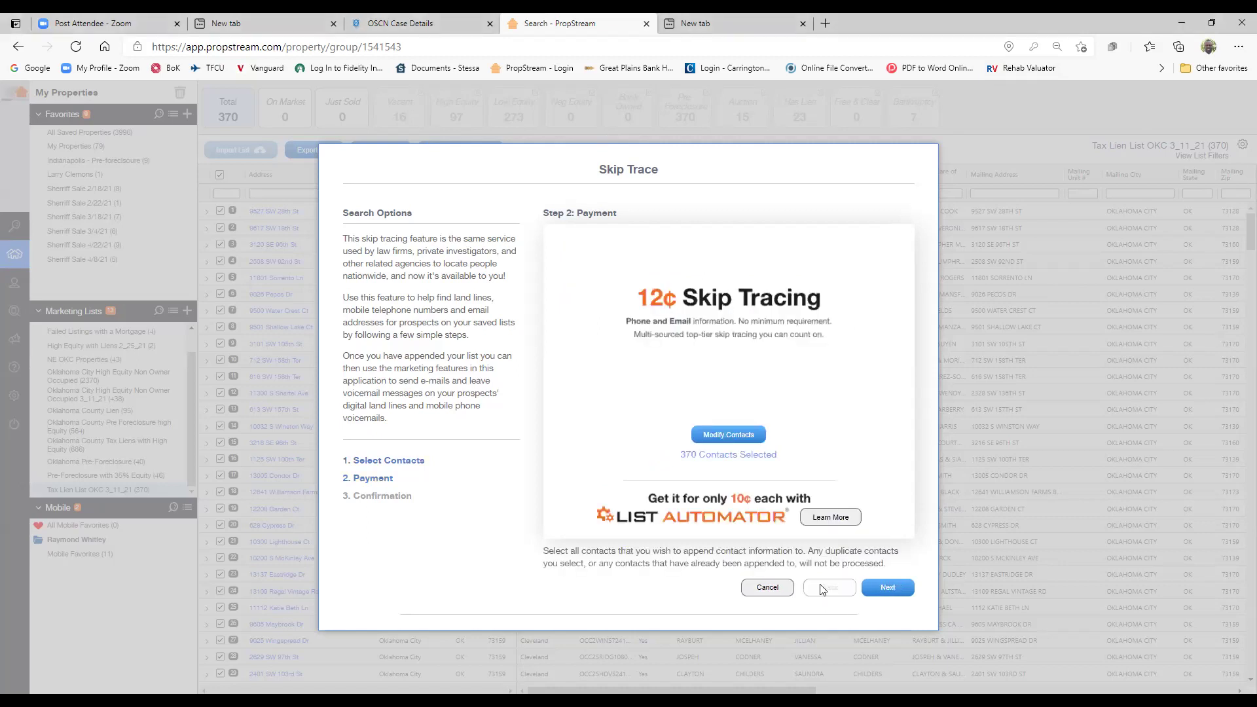
click(767, 587)
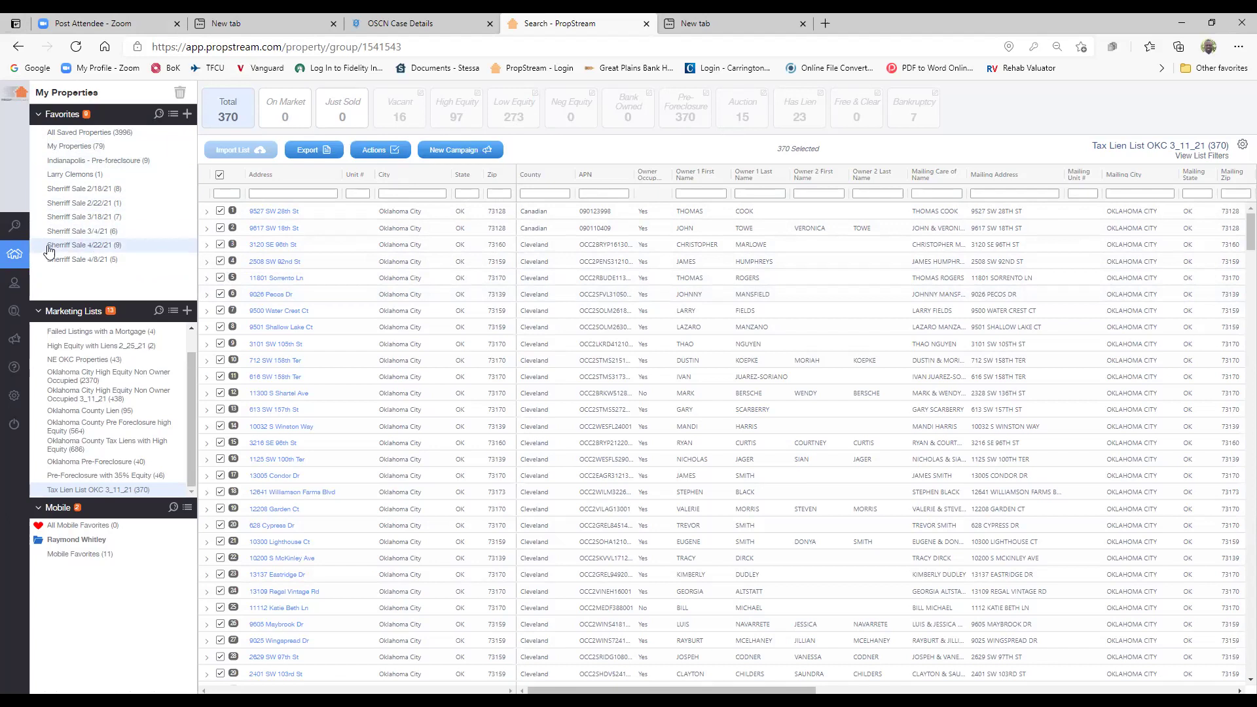
- Look over all saved properties and the account's profile and billing settings
mouse_move(20, 226)
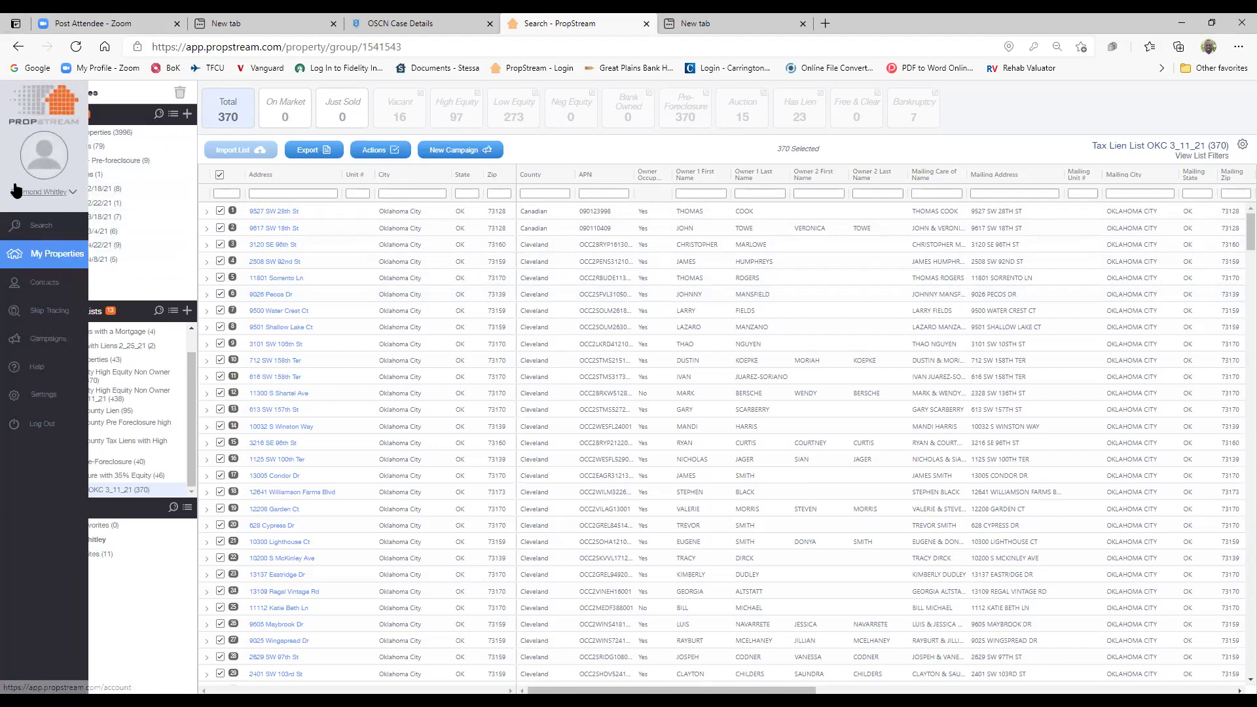
click(58, 256)
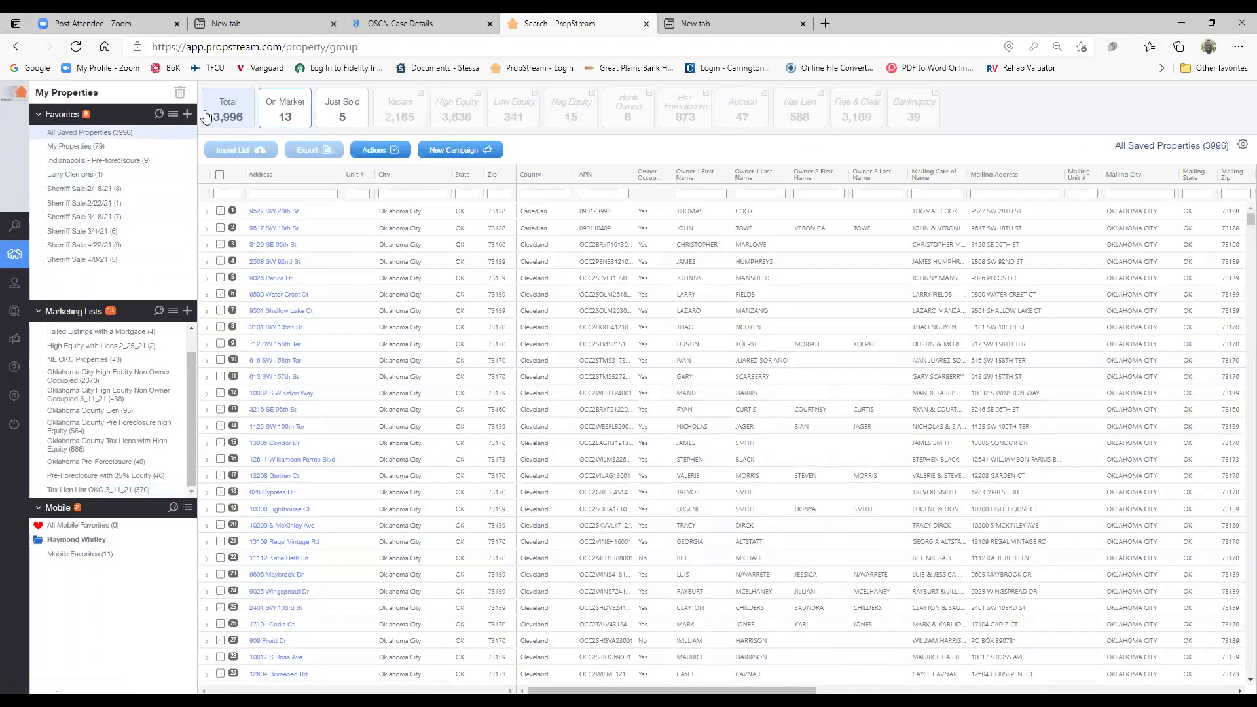
click(19, 395)
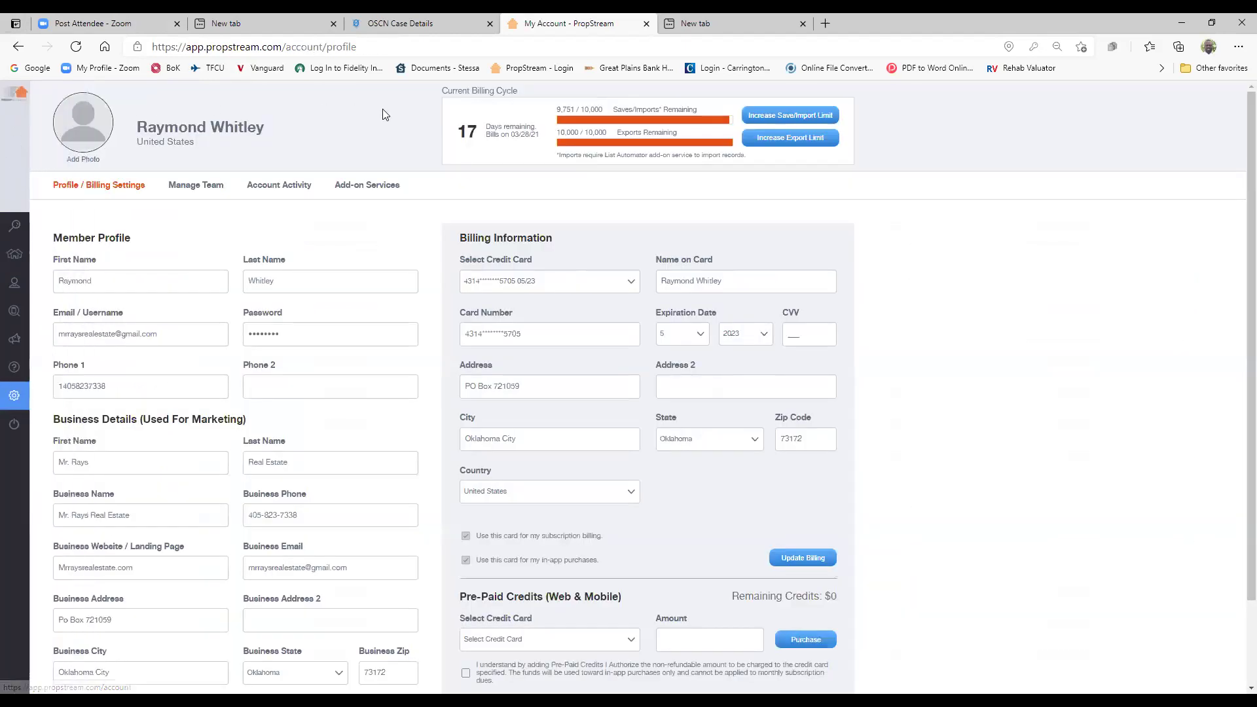
- Return to the property search, clear the Oklahoma City criteria, and search for Jacksonville, FL
click(39, 224)
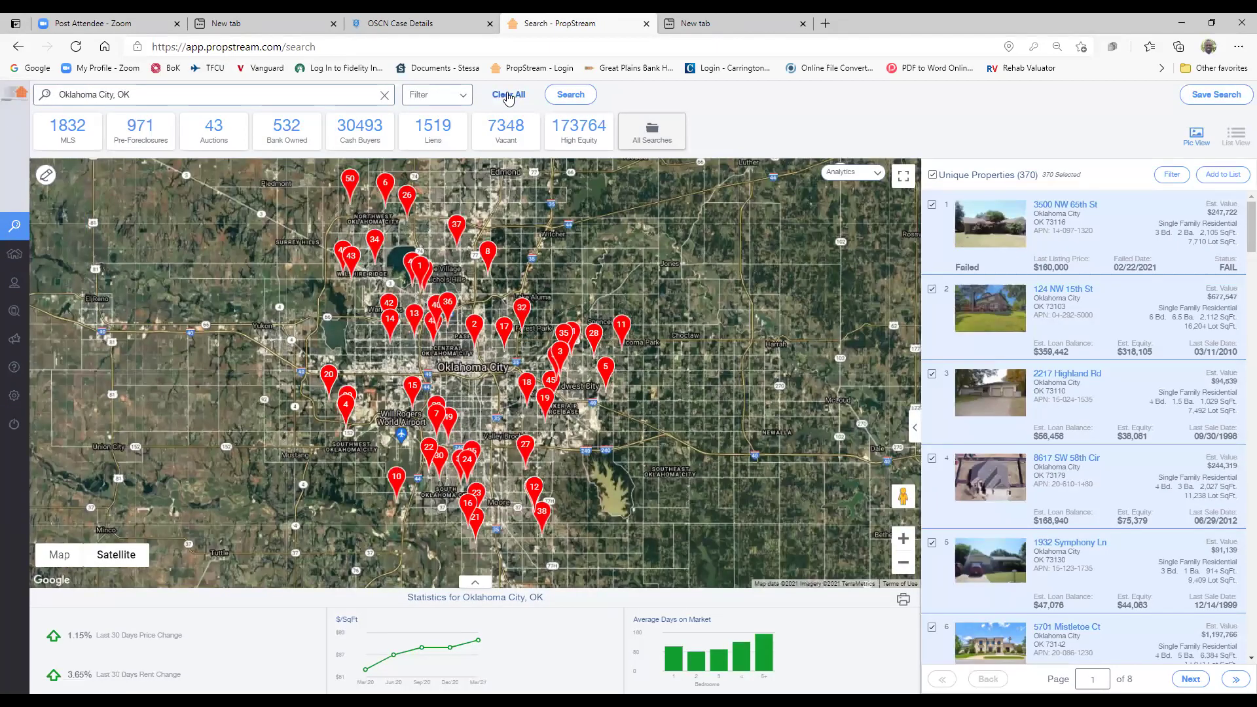
click(509, 97)
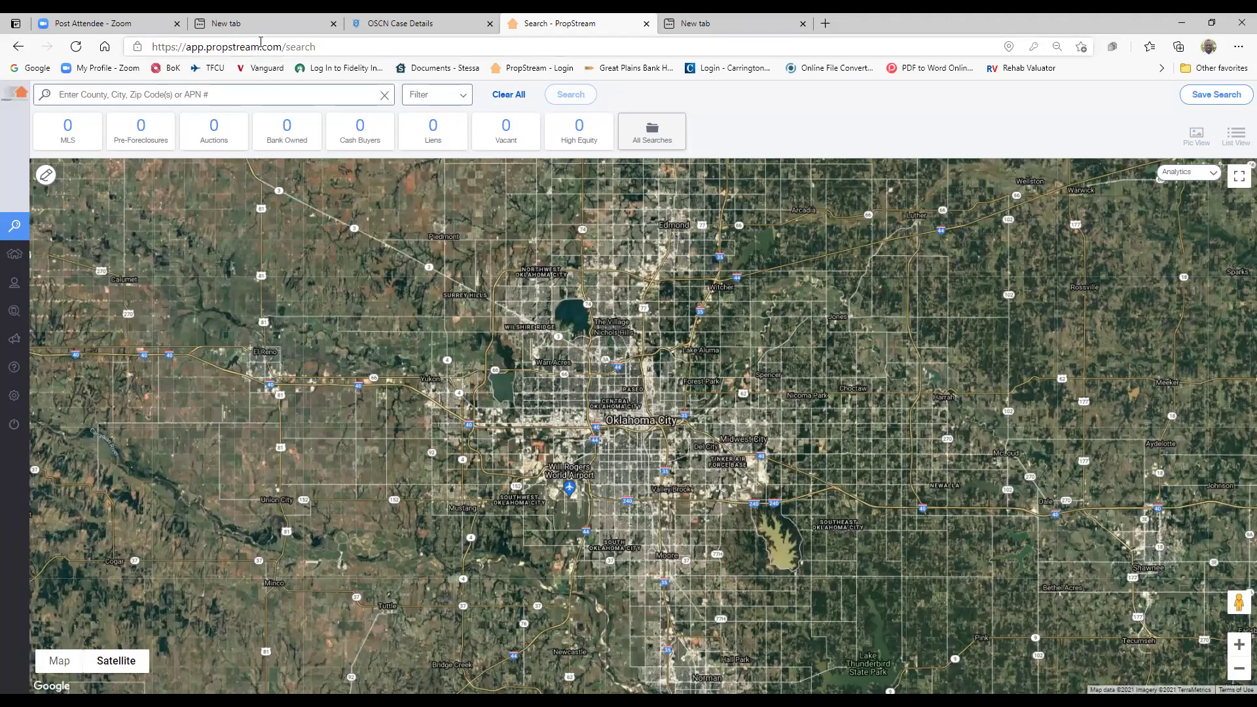
click(236, 94)
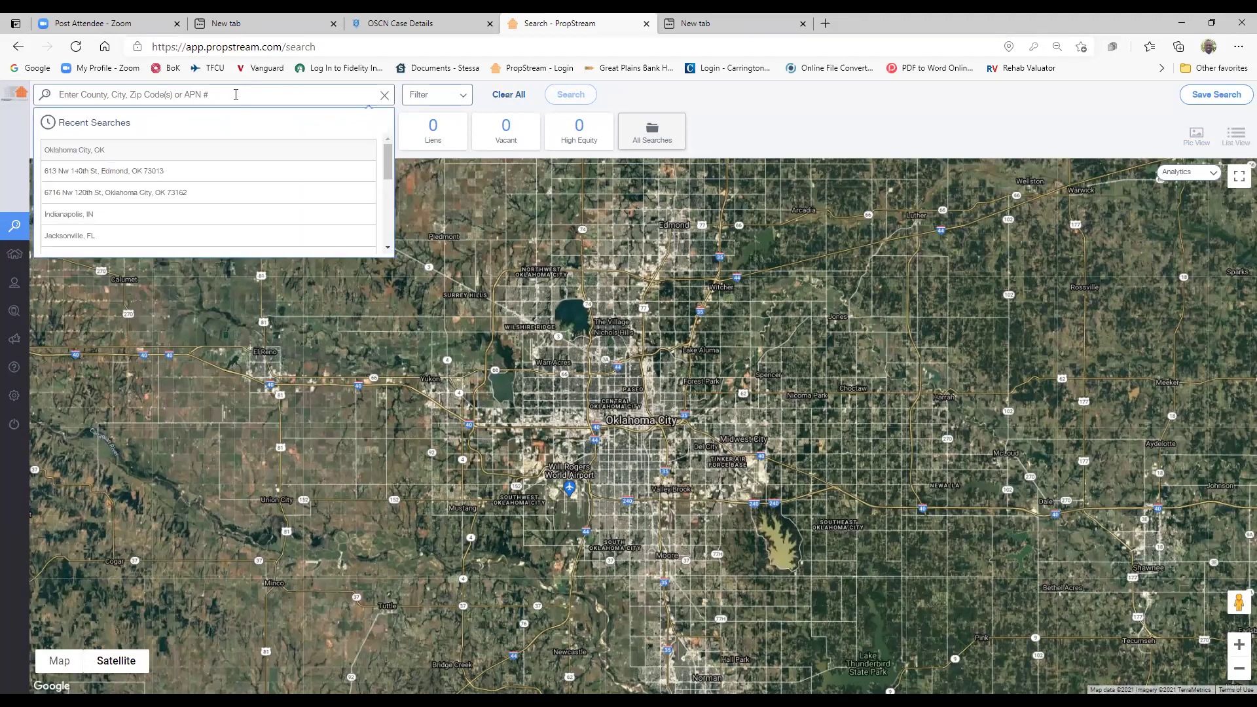
text(jacks)
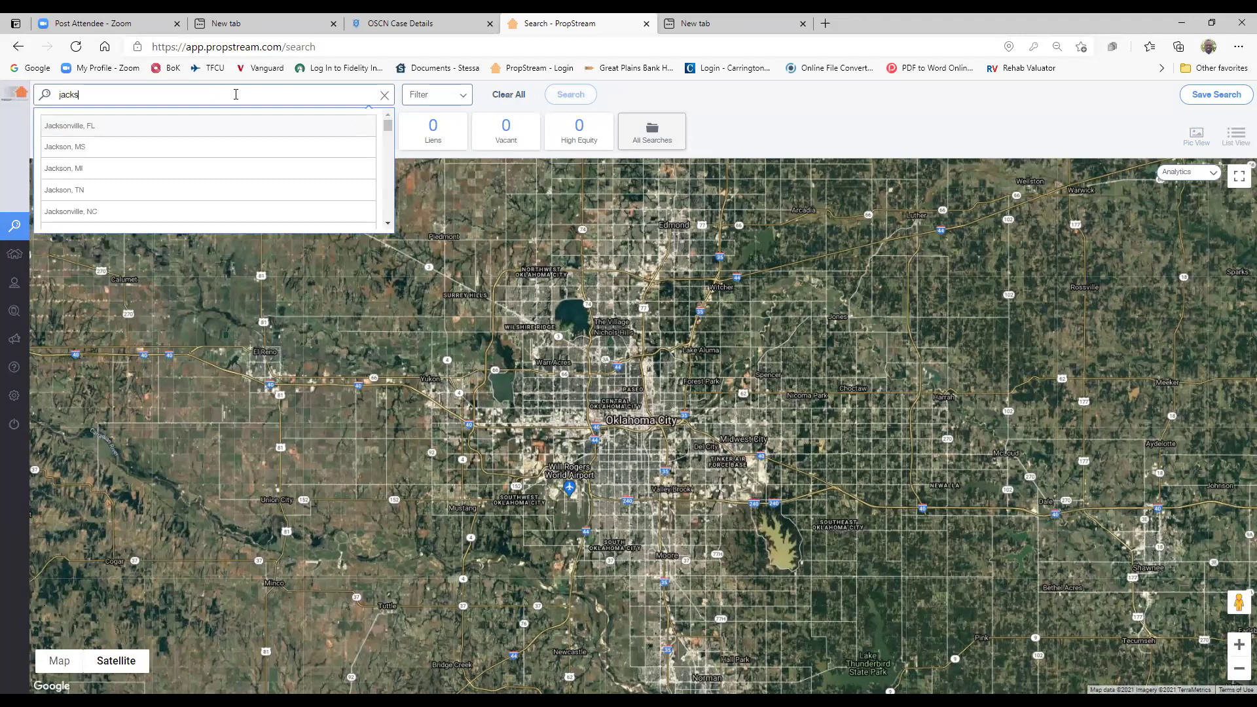
click(85, 124)
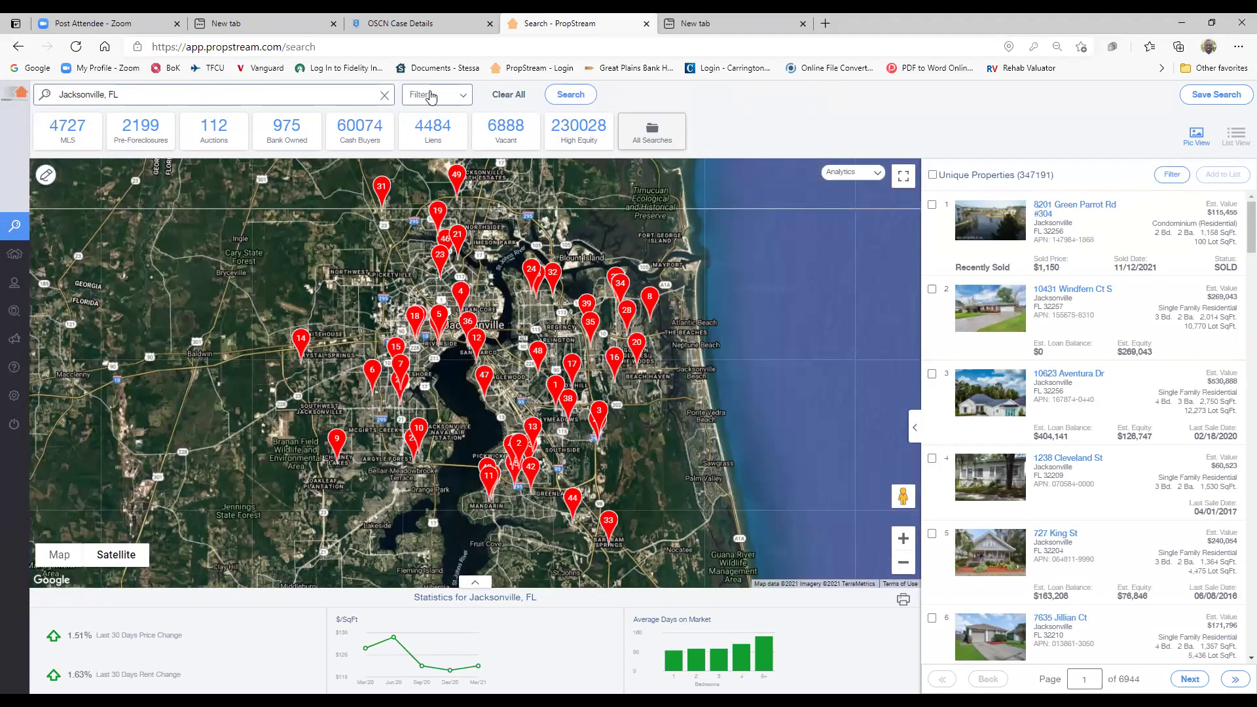
- Filter the Jacksonville properties with the Auctions quick list choice
click(652, 132)
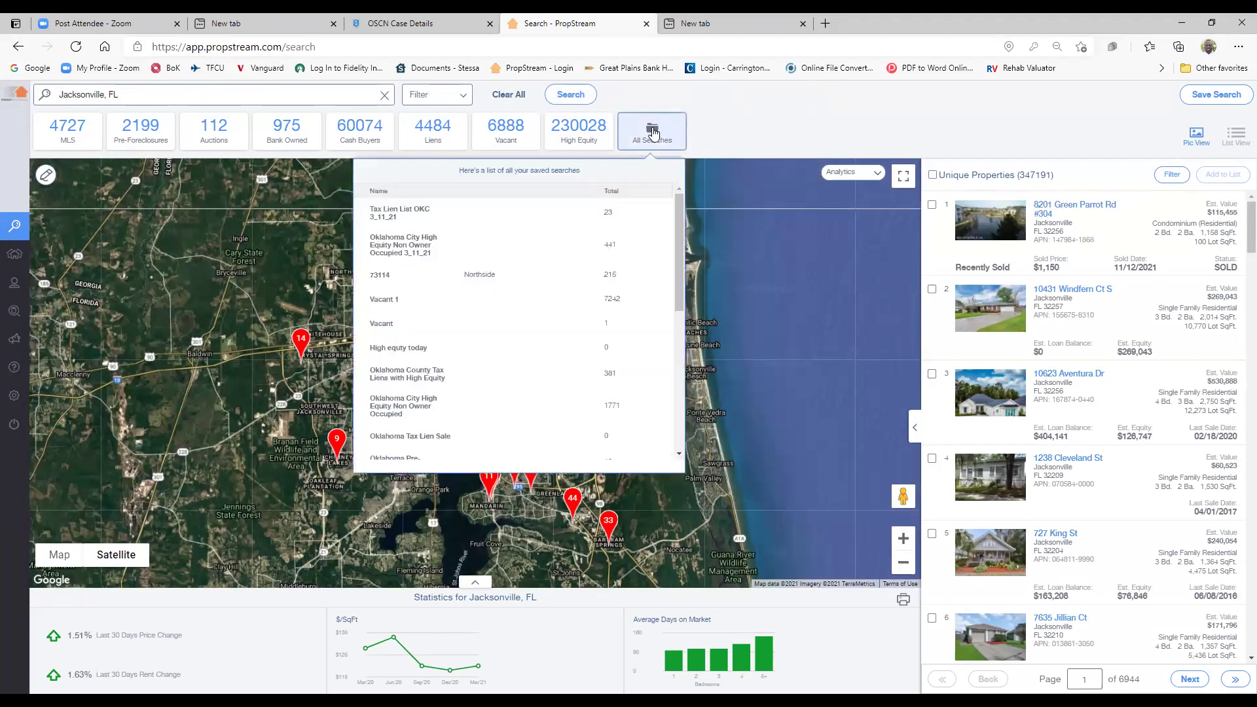
click(459, 96)
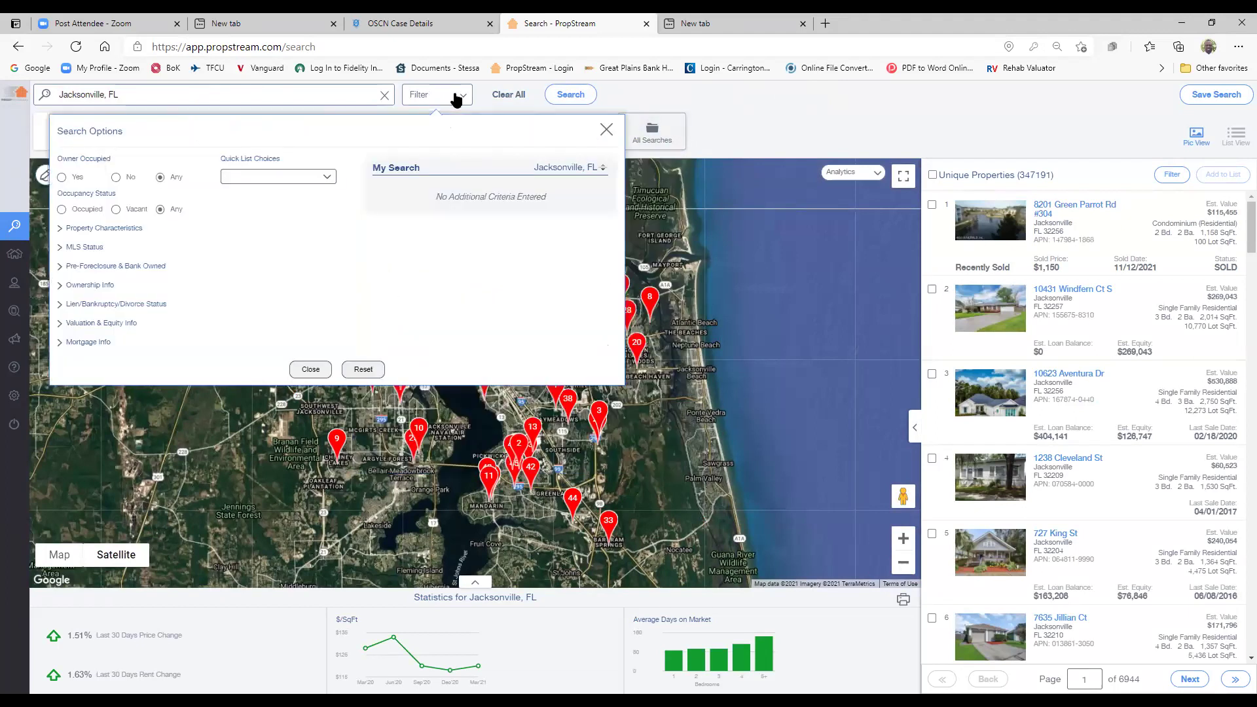
click(328, 177)
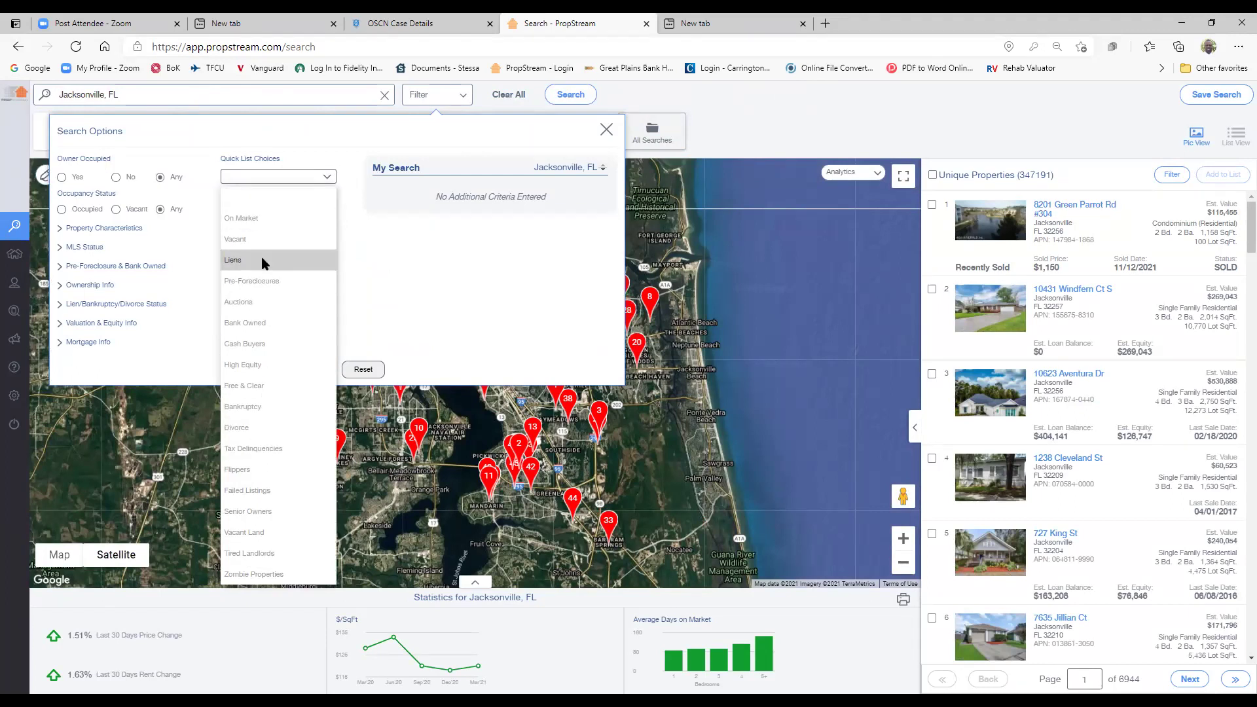
click(248, 303)
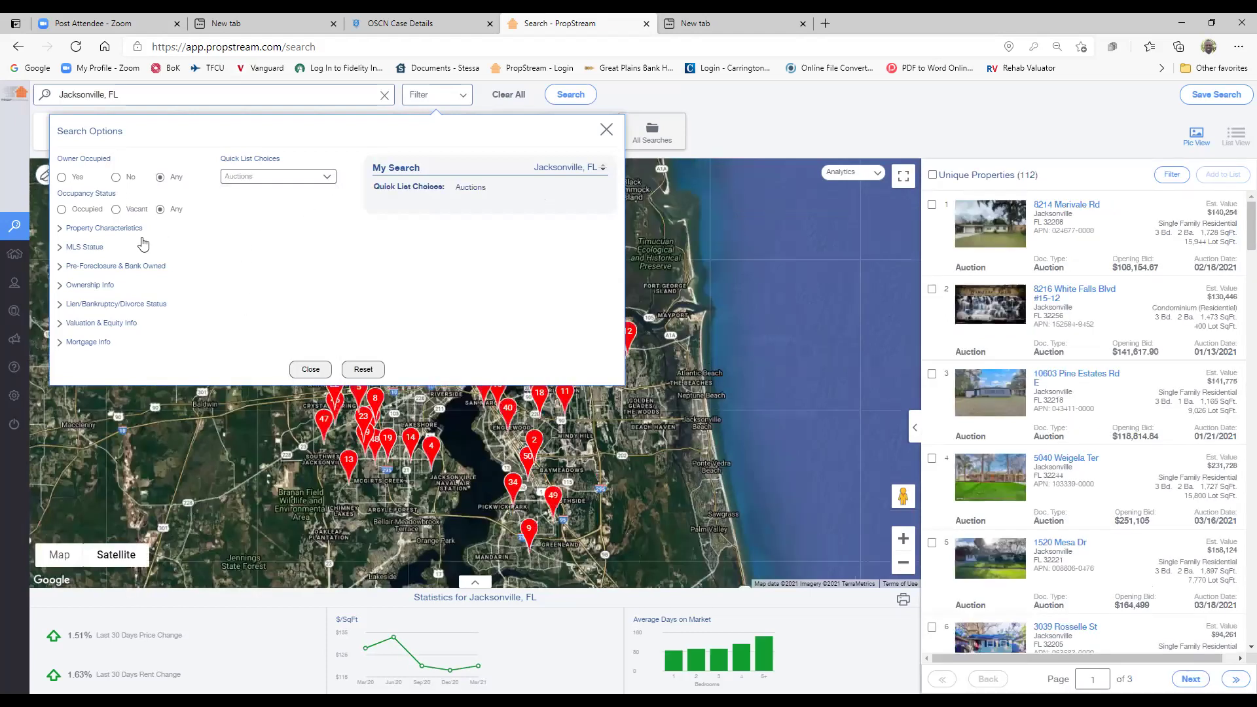
- Set the property classification to Residential and the property type to Single Family in the search filter
click(116, 230)
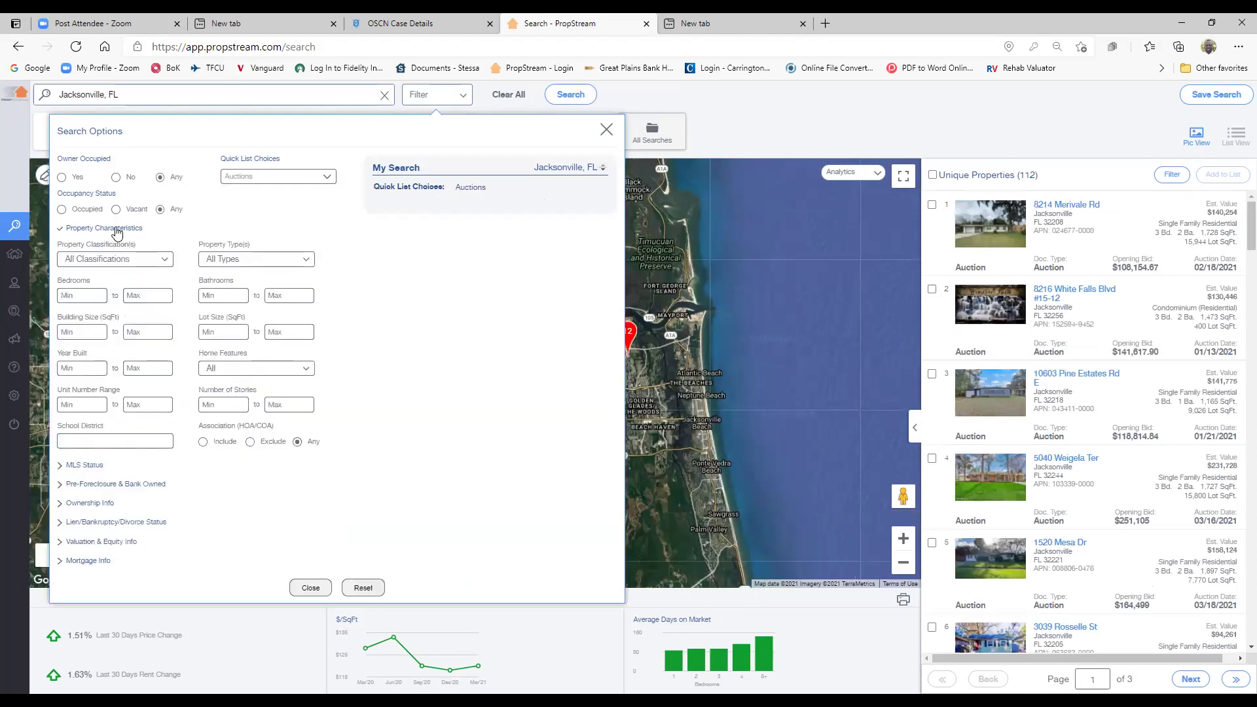
click(169, 262)
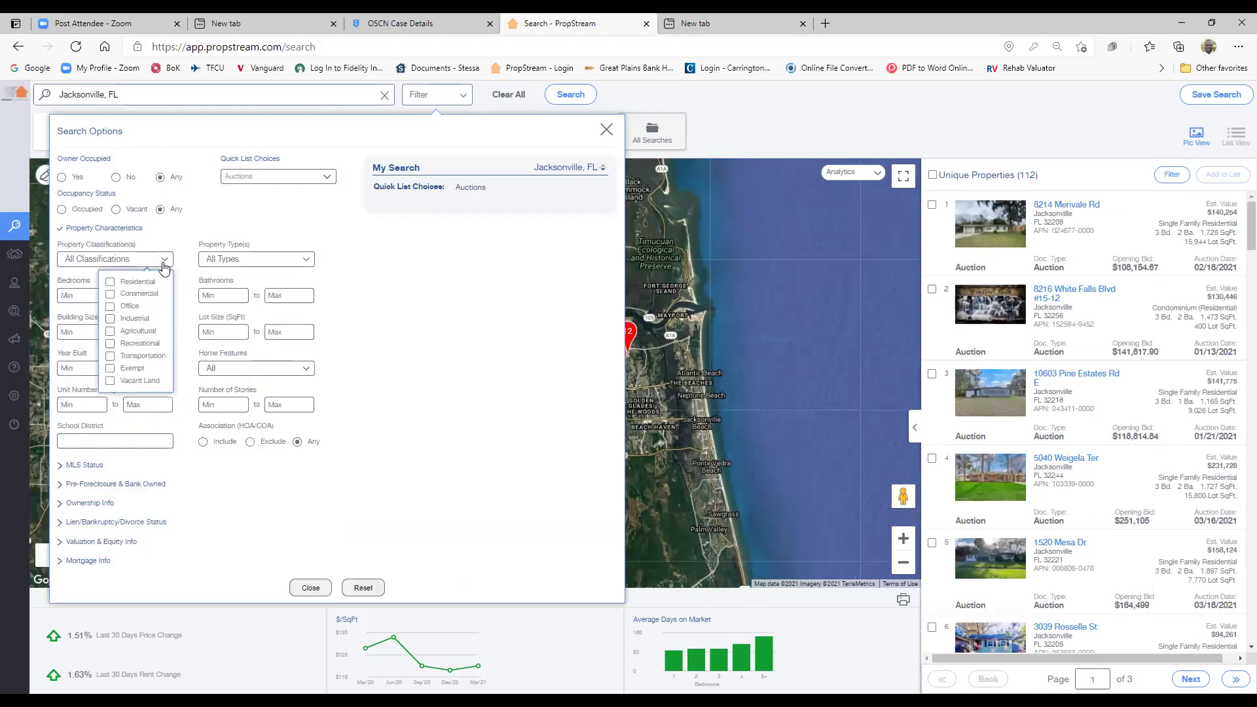
click(128, 285)
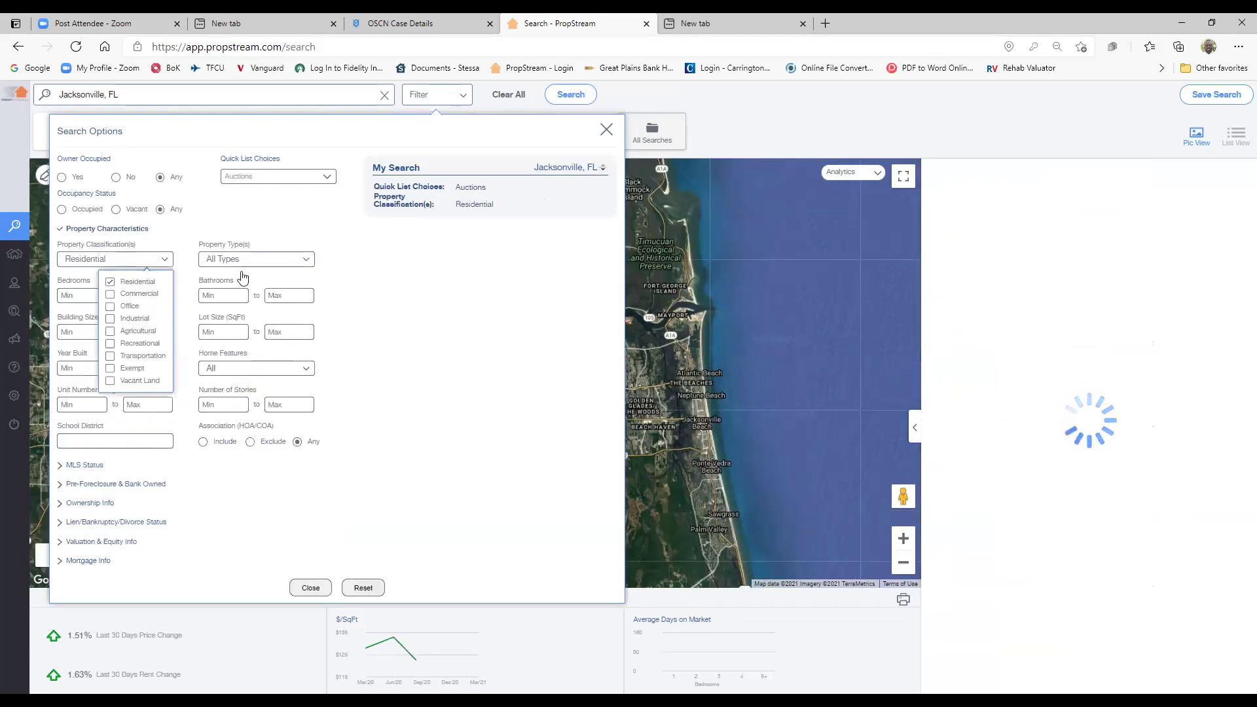
click(306, 258)
click(178, 305)
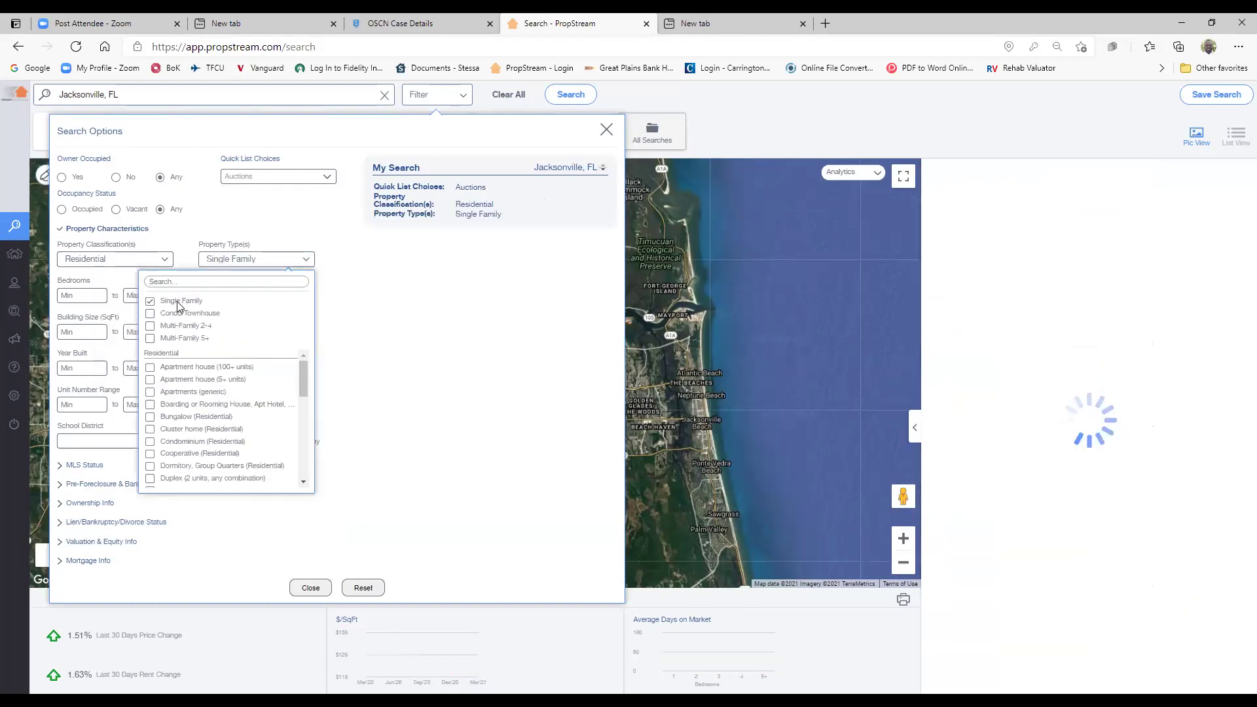
click(458, 375)
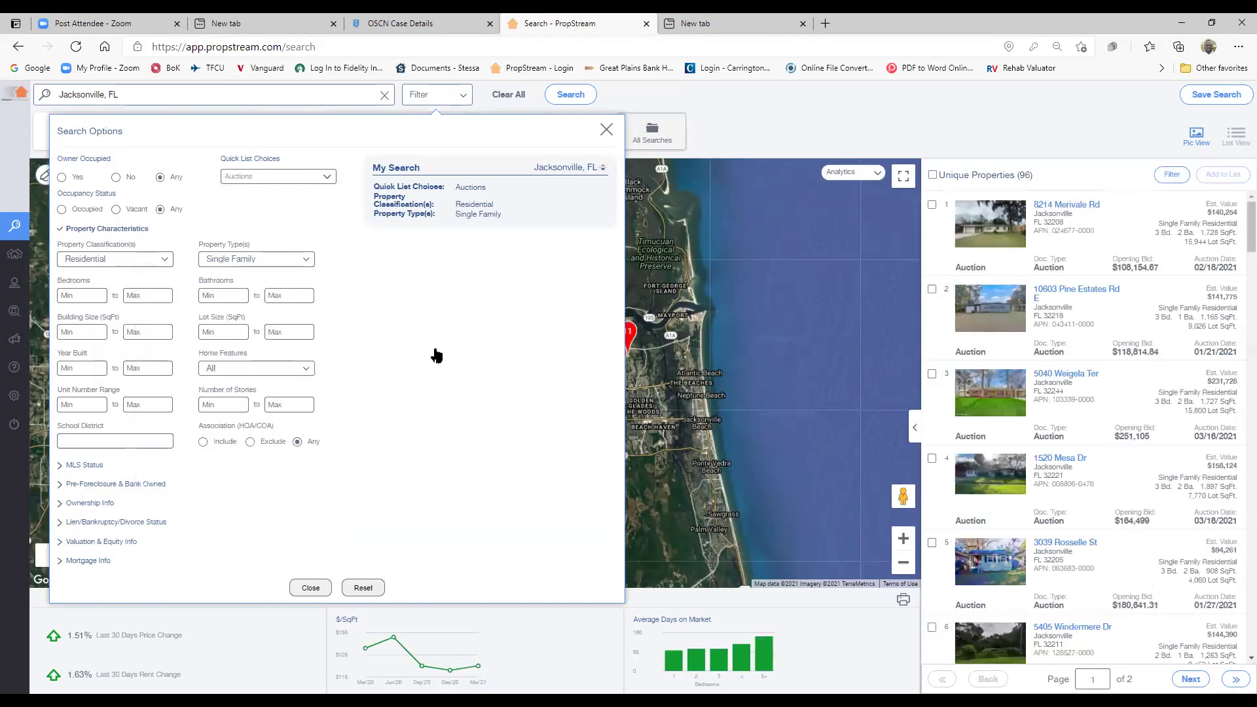
- Set On Market to No under the MLS status criteria and close the filter
click(78, 466)
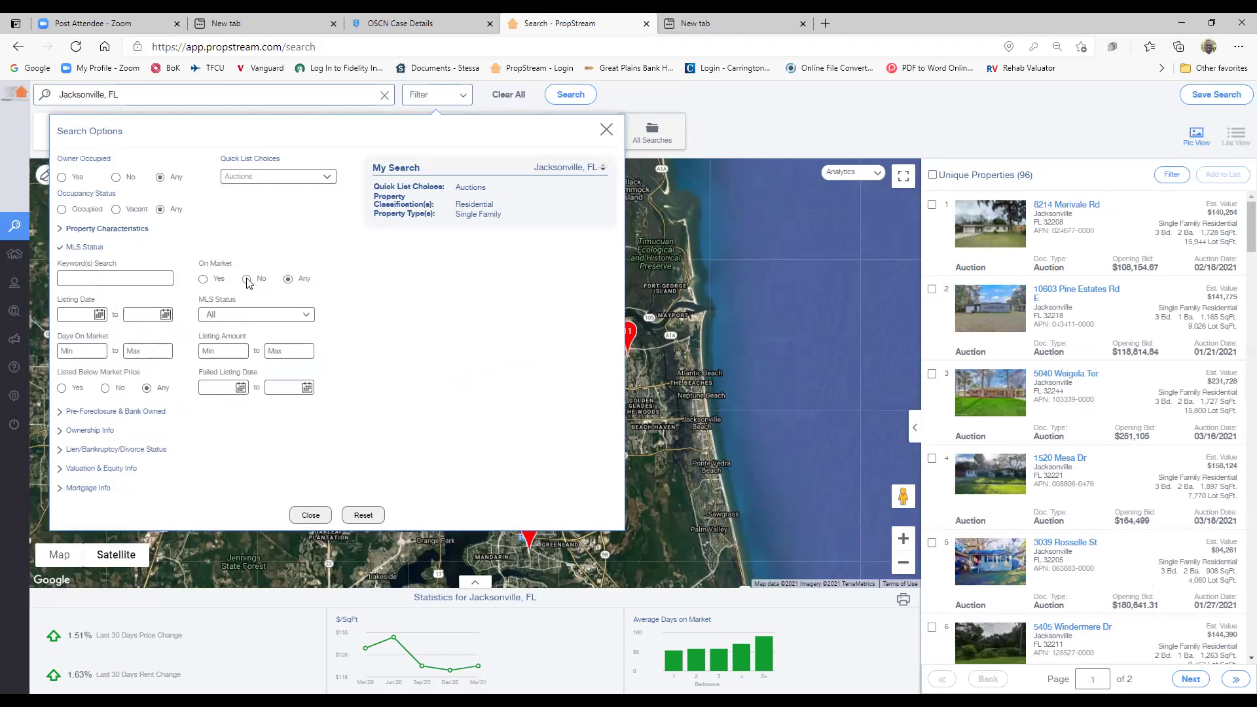
click(247, 279)
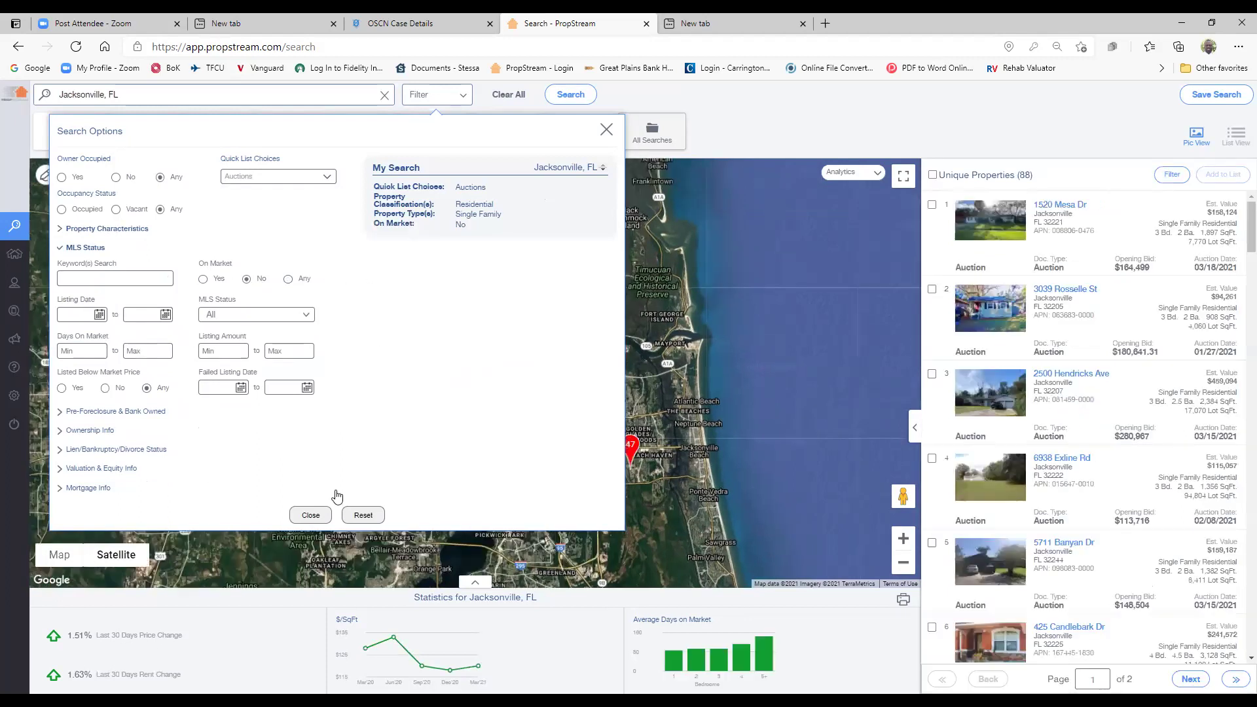
click(306, 515)
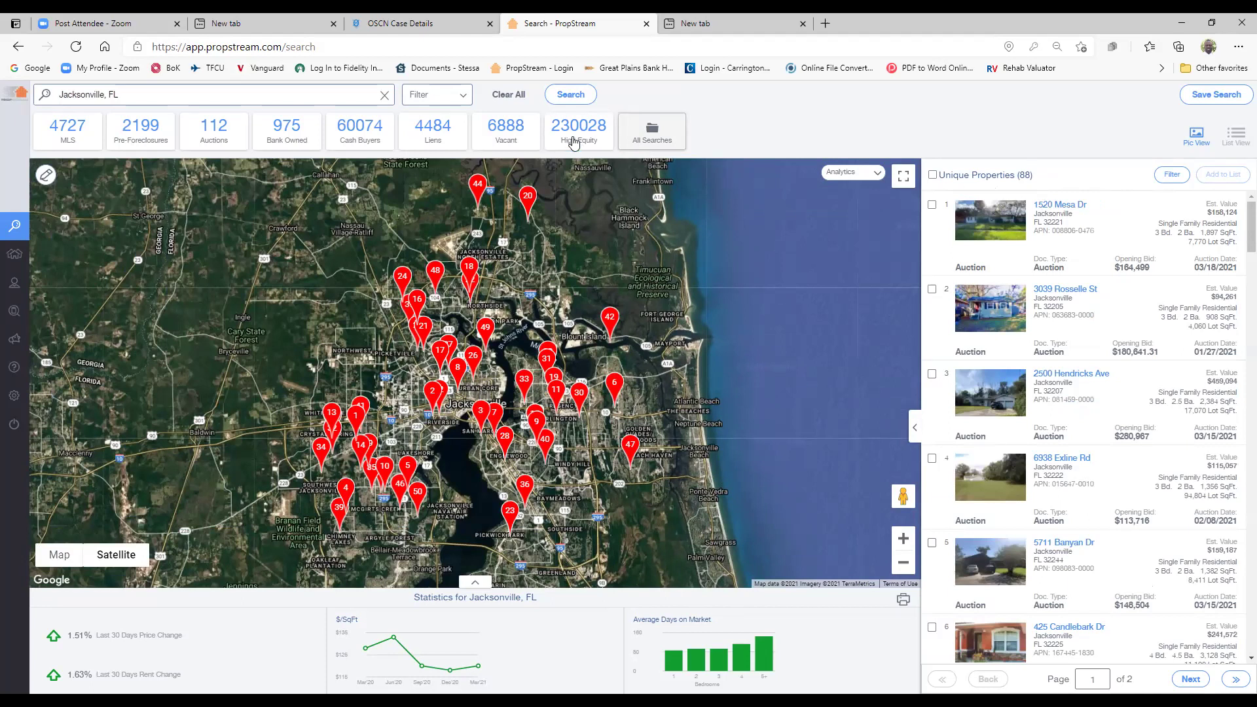
- Examine the property and pre-foreclosure details of the first auction property in the results, and close its record
click(432, 96)
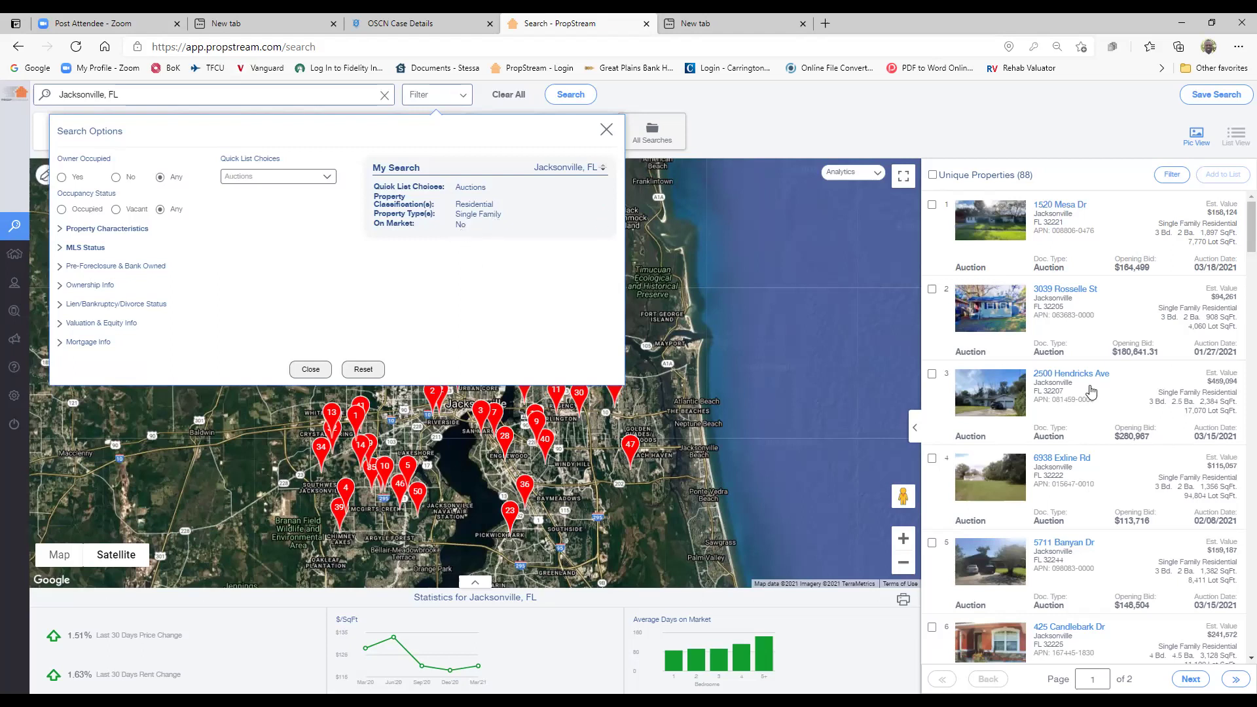
click(1062, 205)
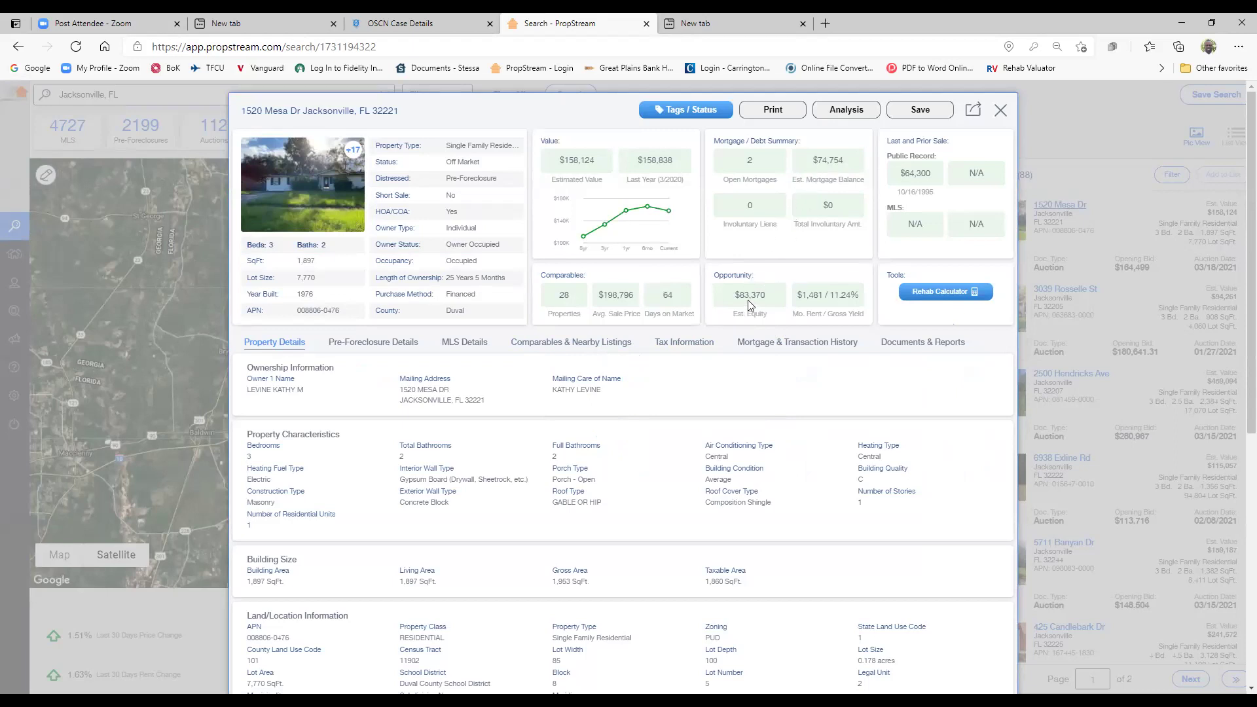
click(370, 344)
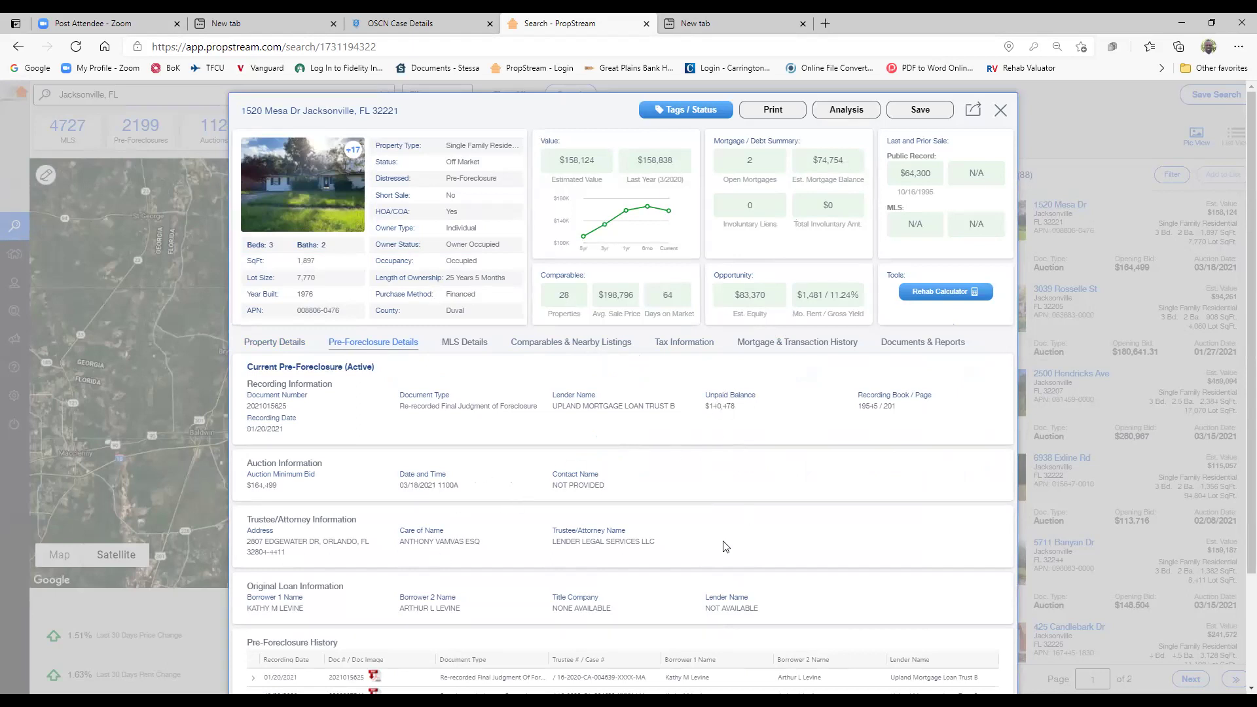
click(999, 111)
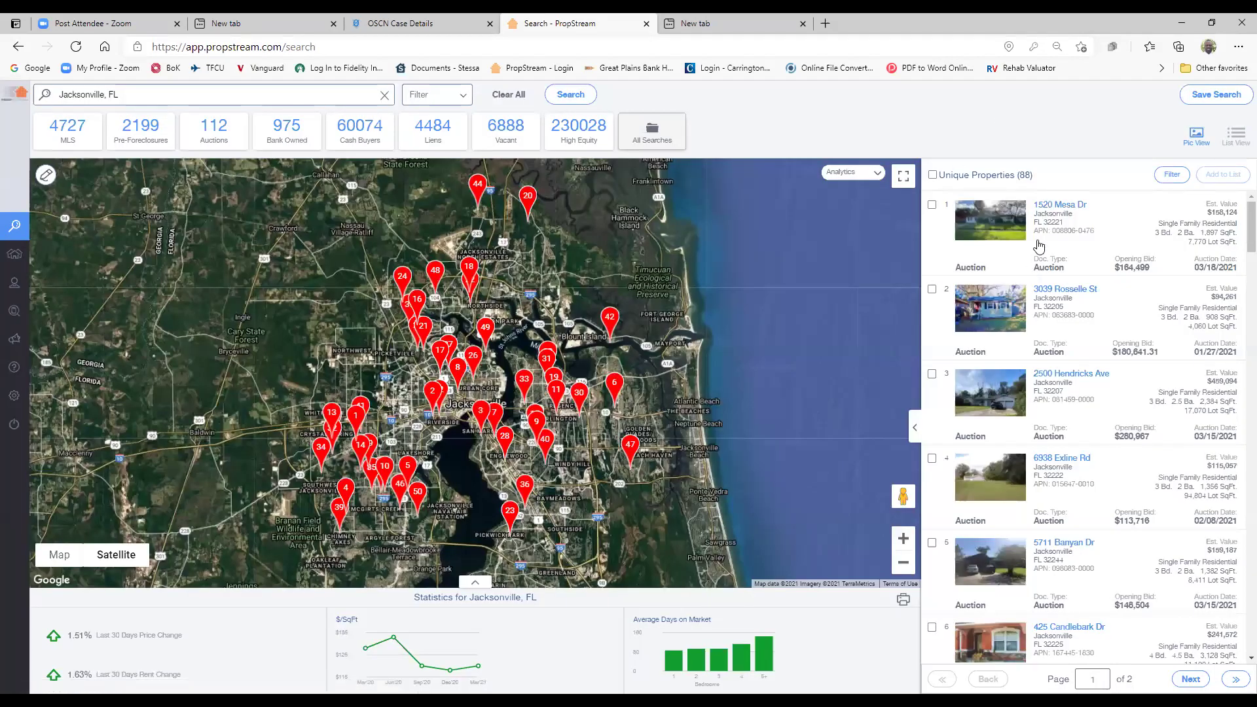
- Try to save the filtered Jacksonville auction search as a new saved search
scroll(1038, 243, down, 1)
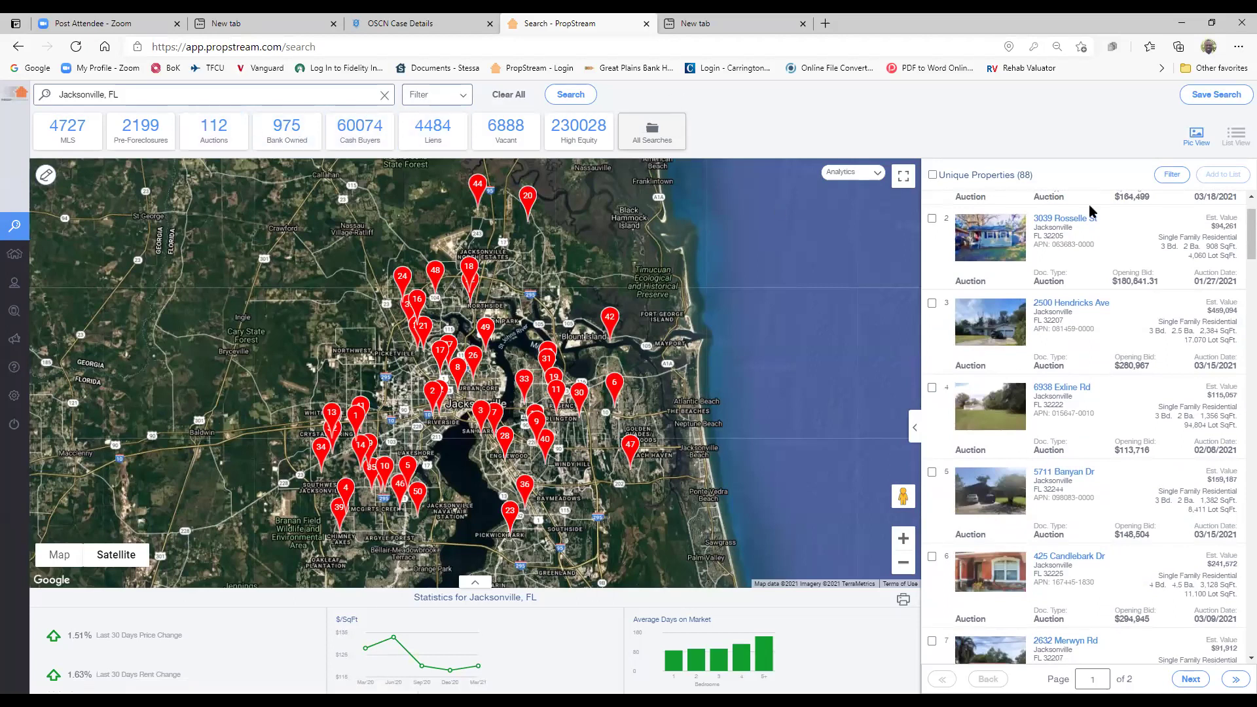
click(1218, 96)
click(1135, 164)
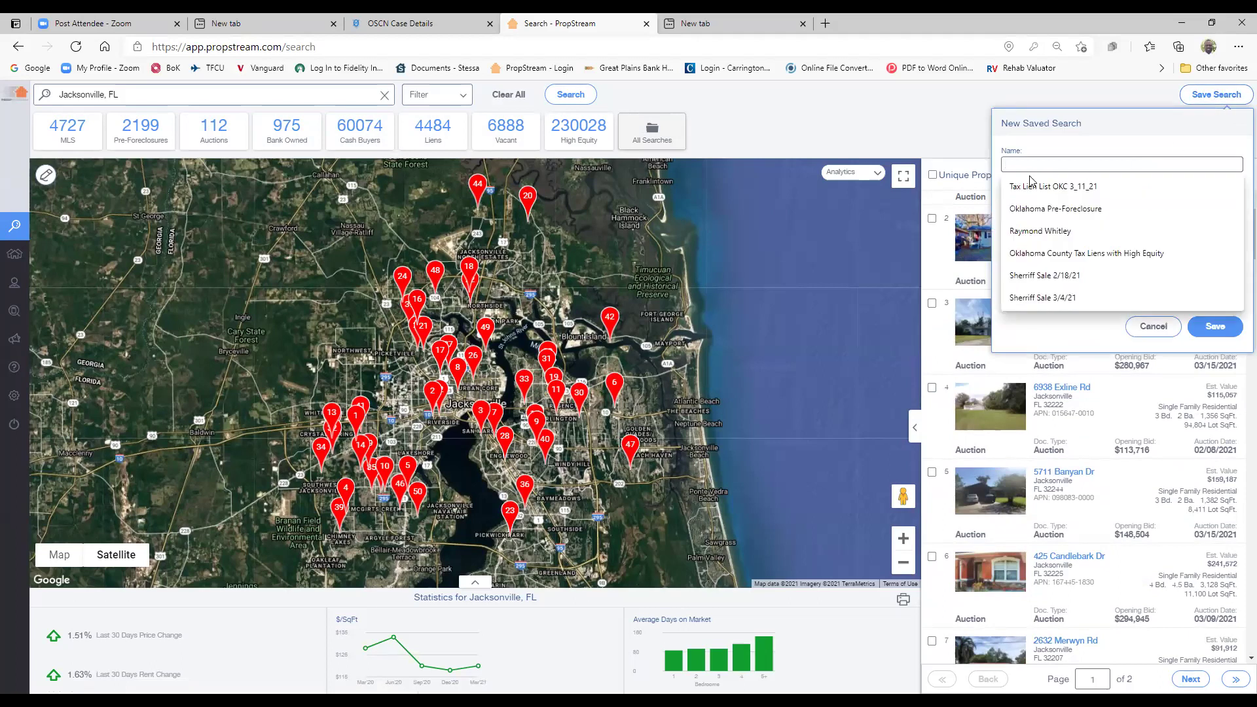
click(871, 67)
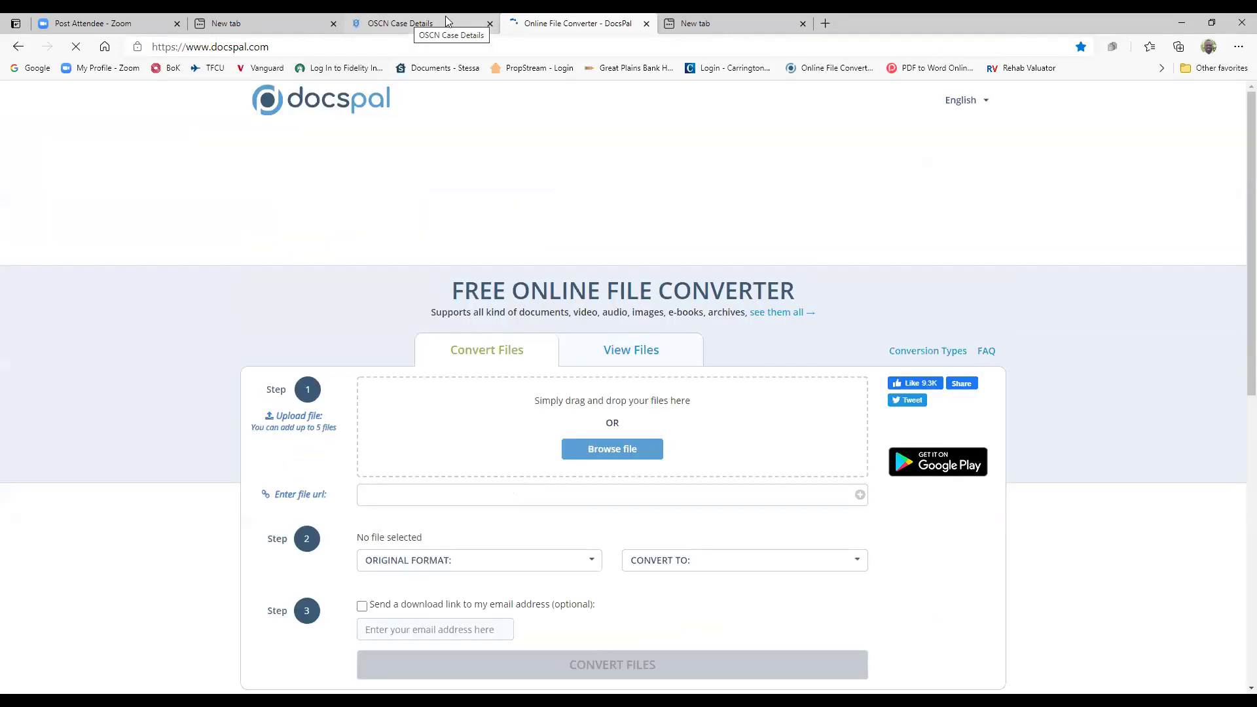
click(20, 47)
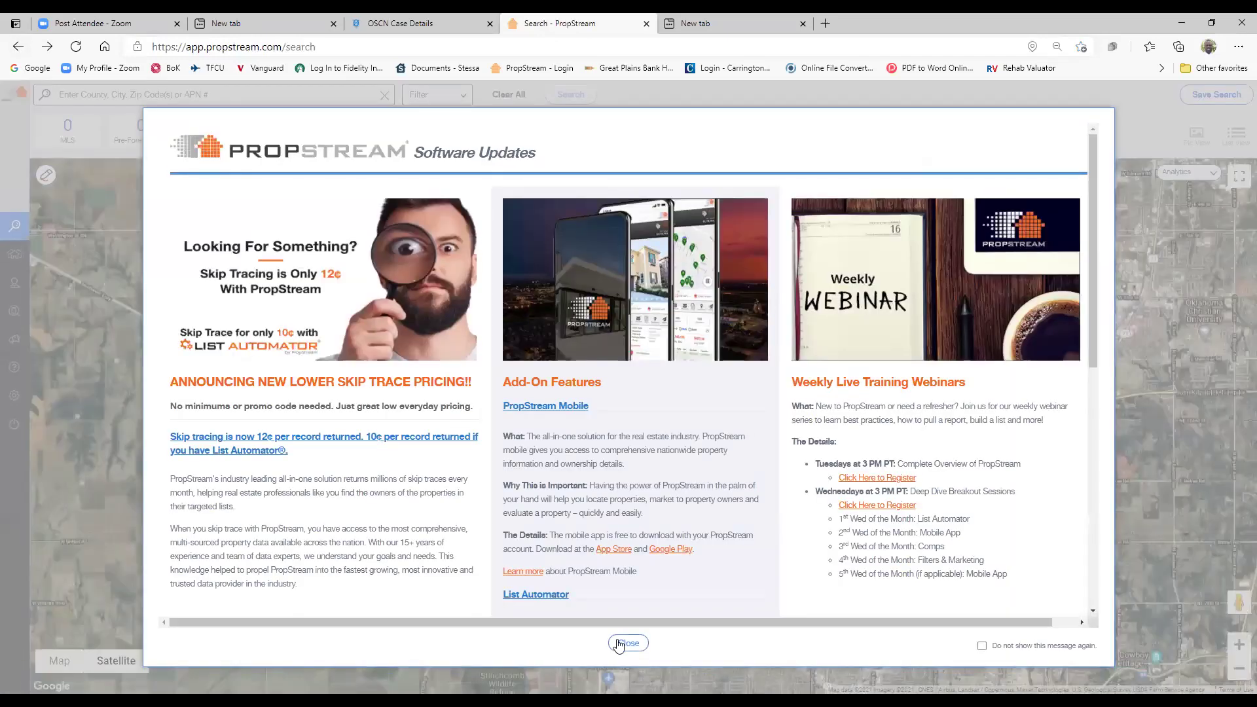
- Dismiss the software updates notice and search for properties in Oklahoma City, OK
click(627, 643)
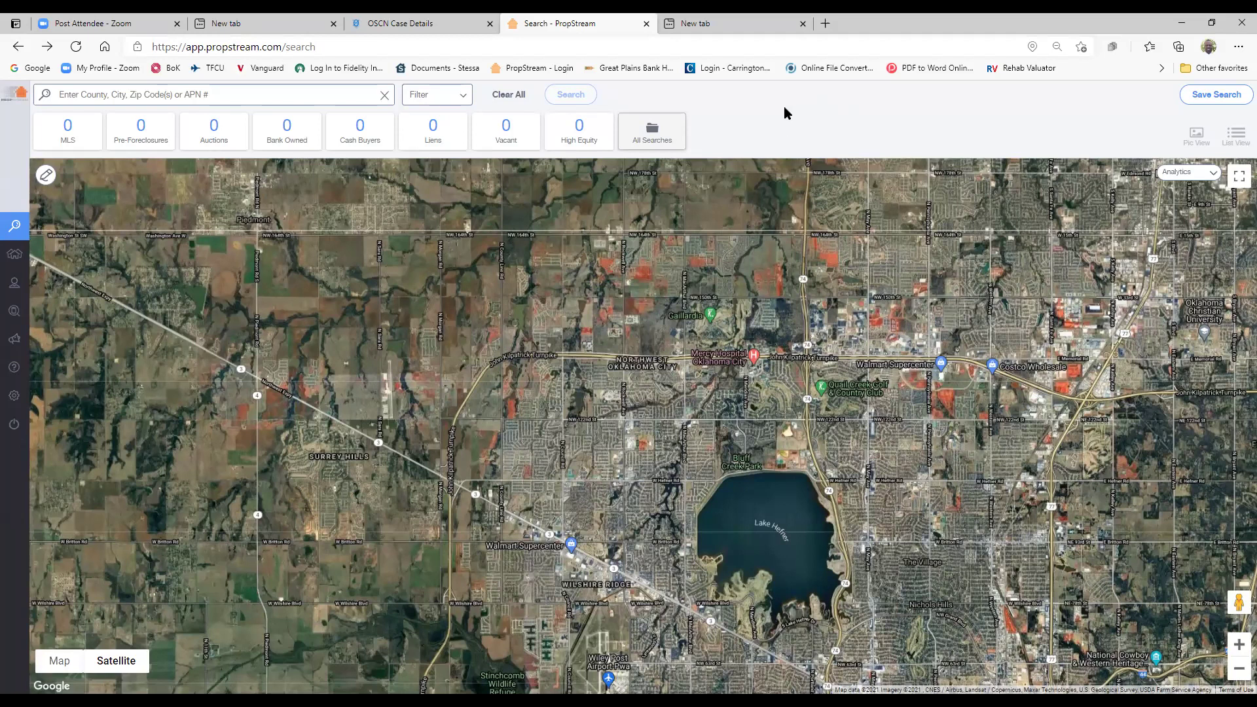
click(328, 90)
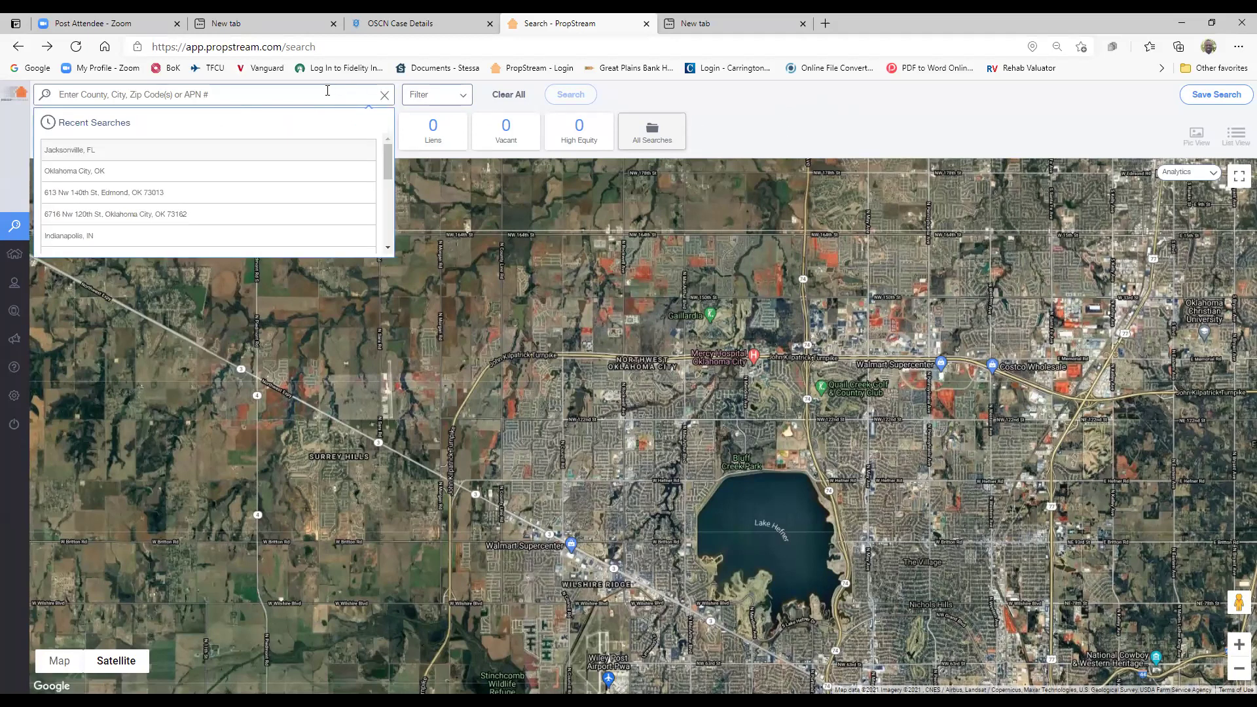
text(oklao)
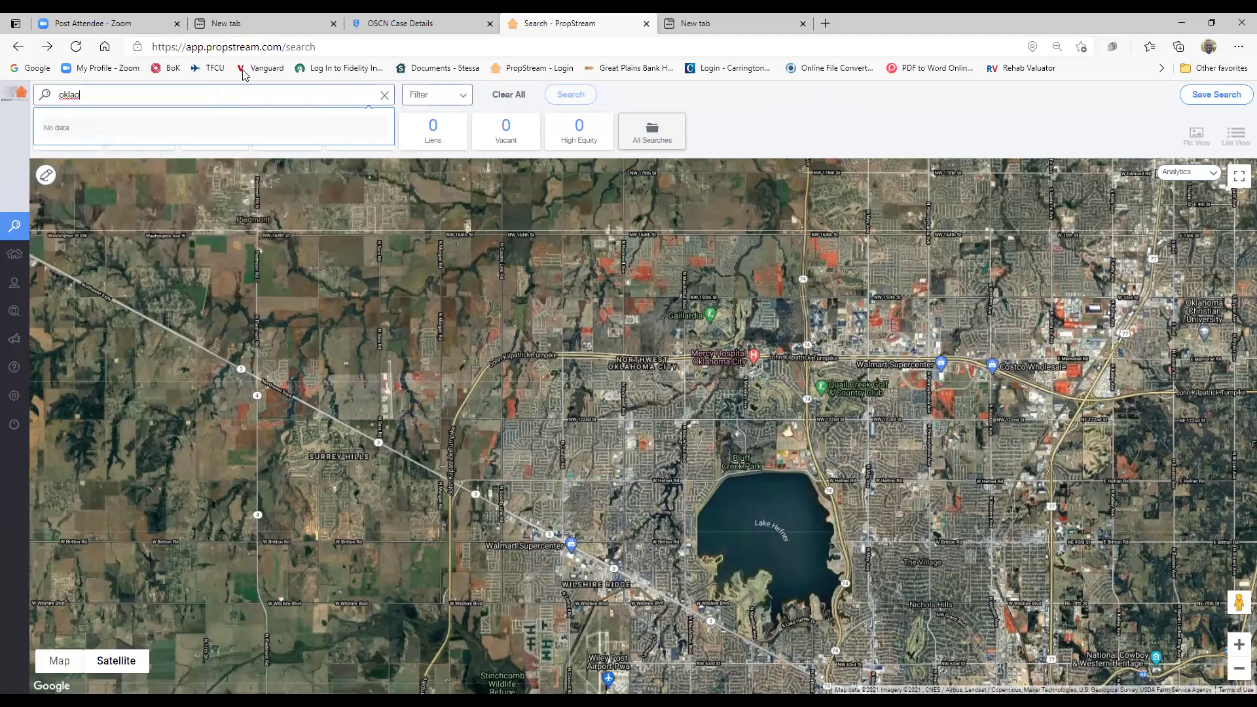
key(BackSpace)
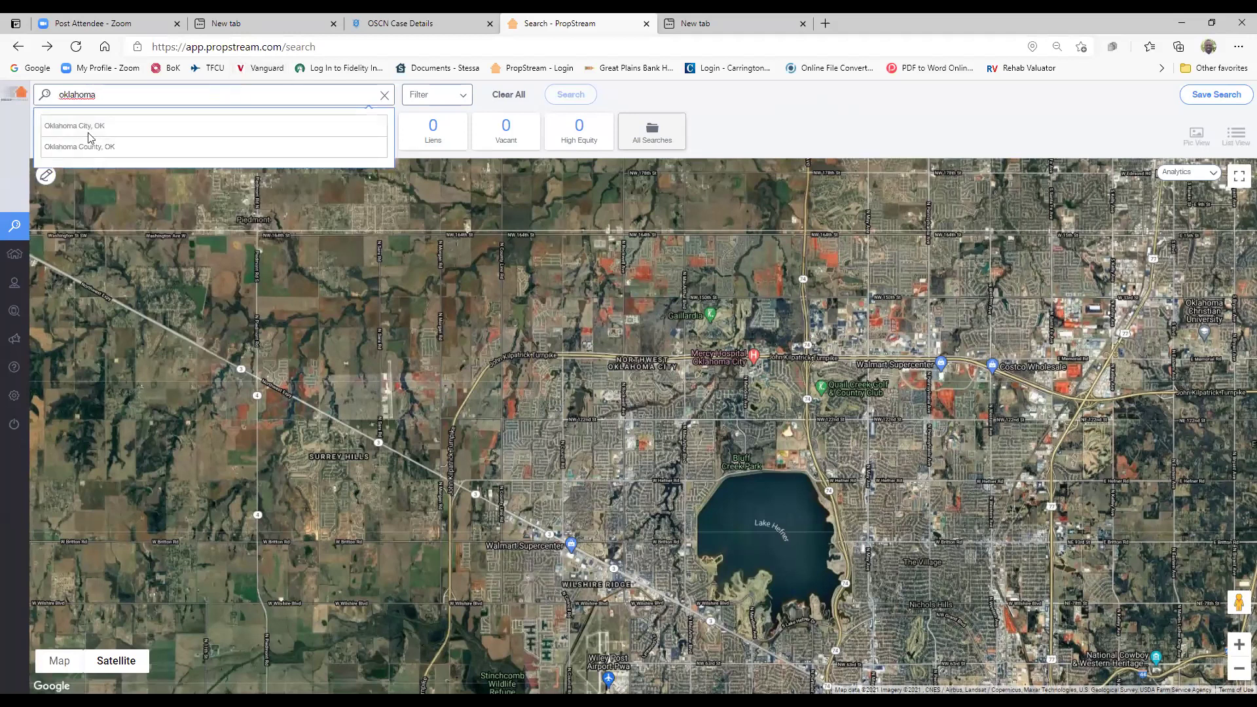
click(82, 125)
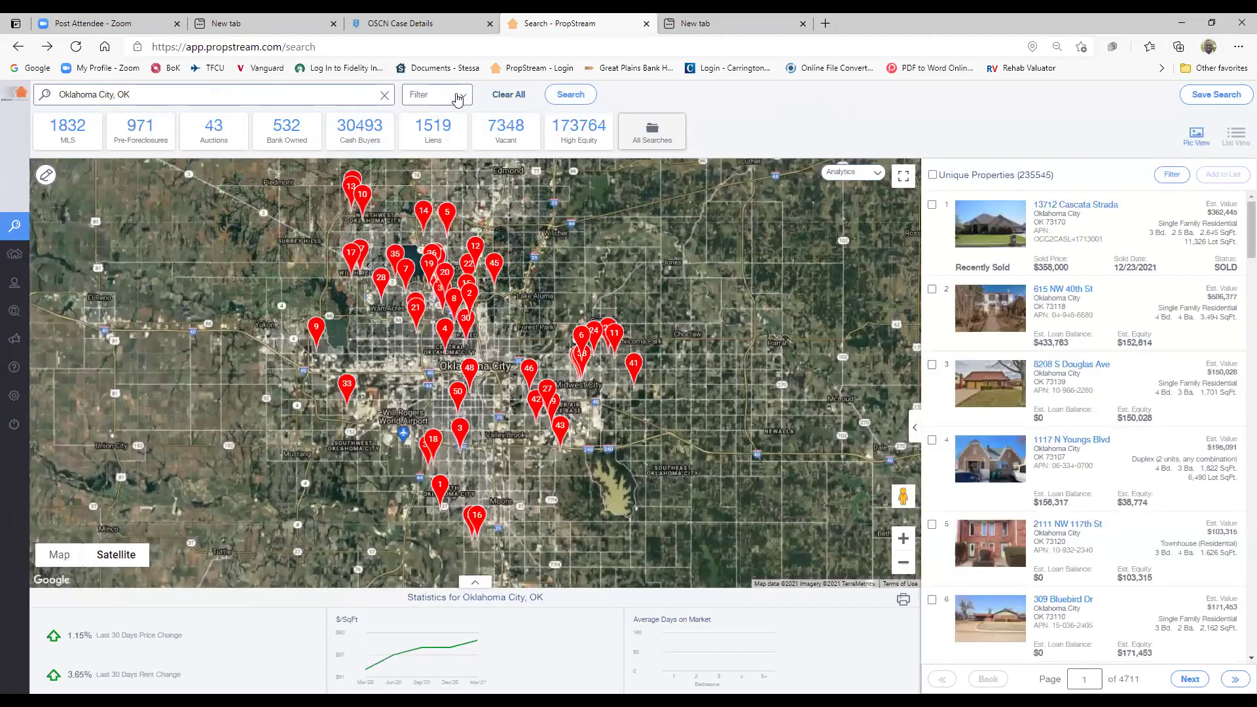
- Filter the Oklahoma City search to the Residential property classification and the Single Family property type
click(436, 97)
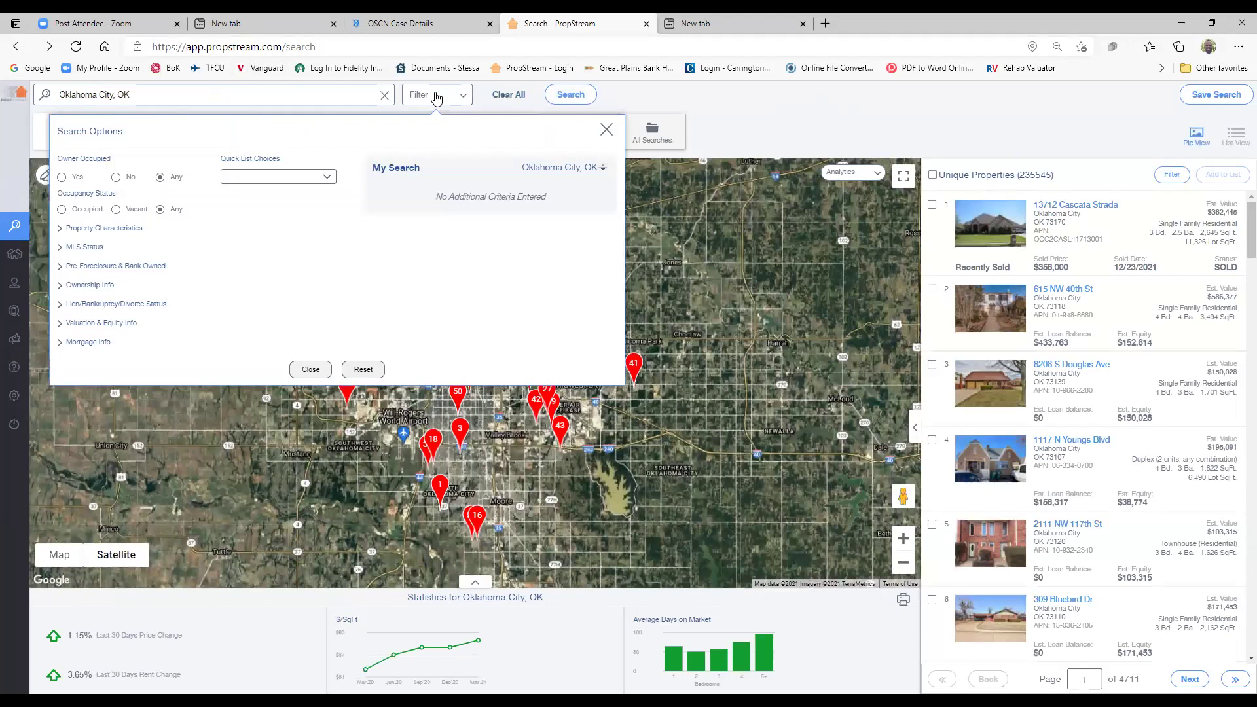
click(330, 178)
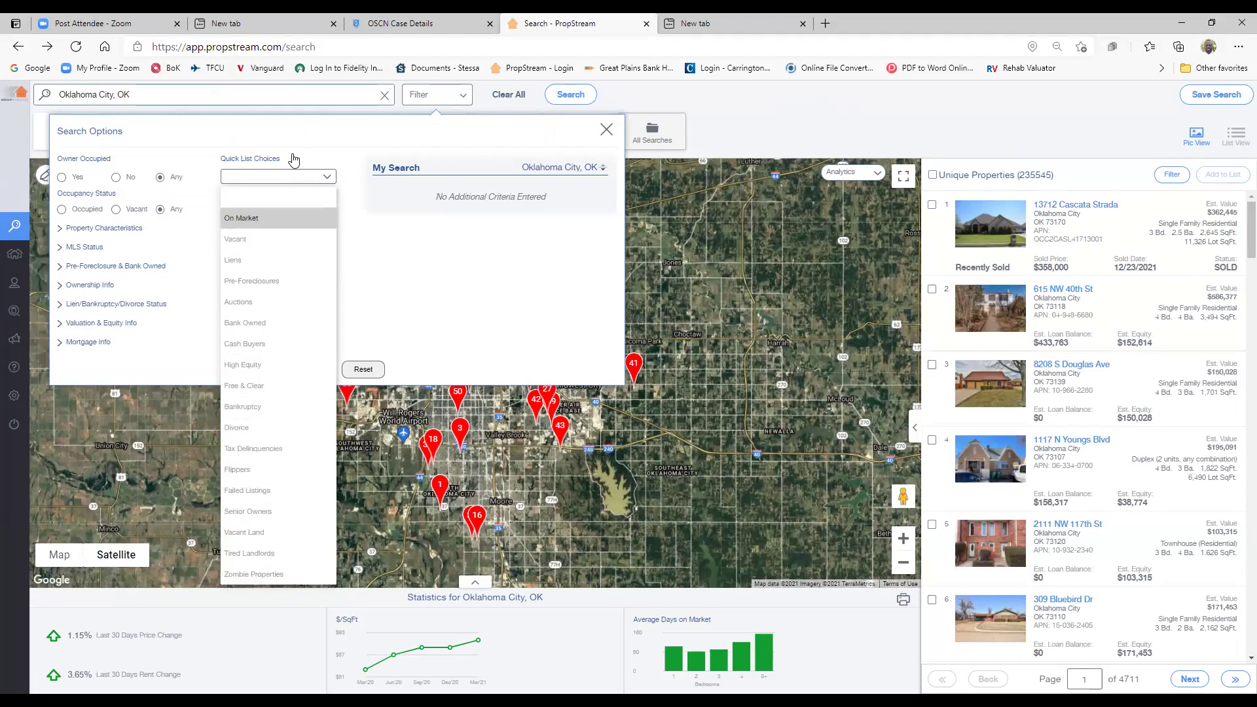
click(407, 263)
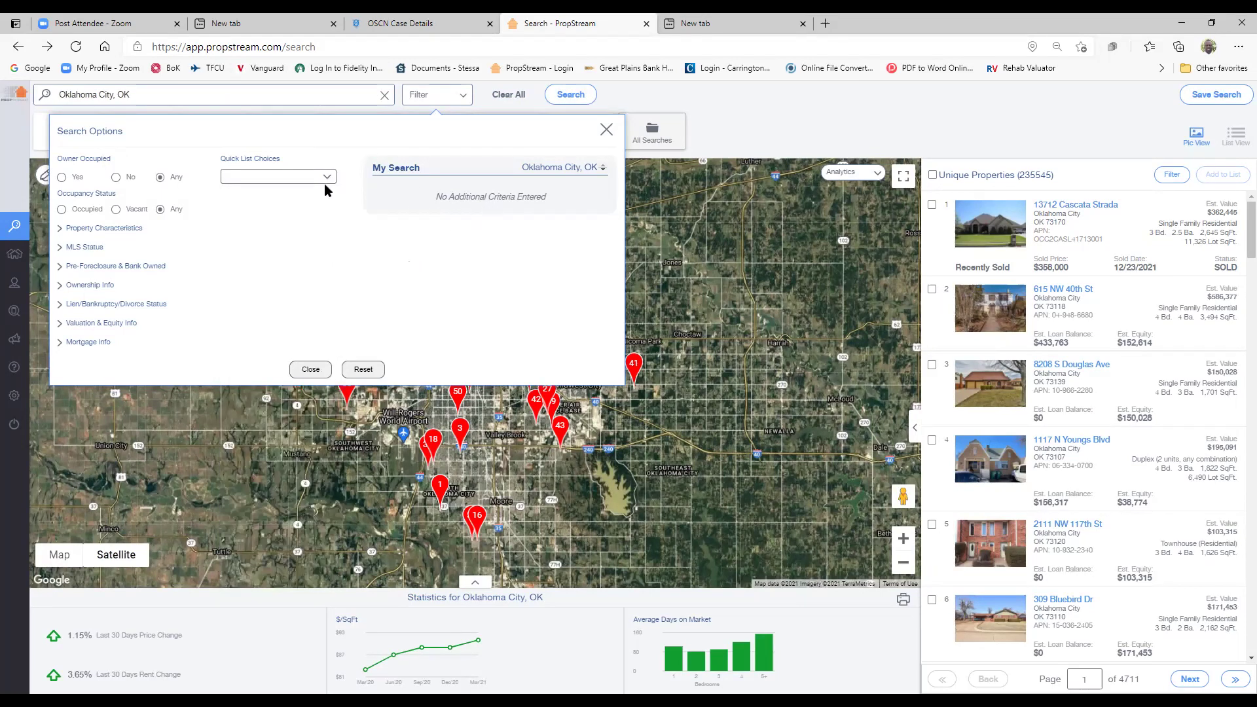
click(88, 229)
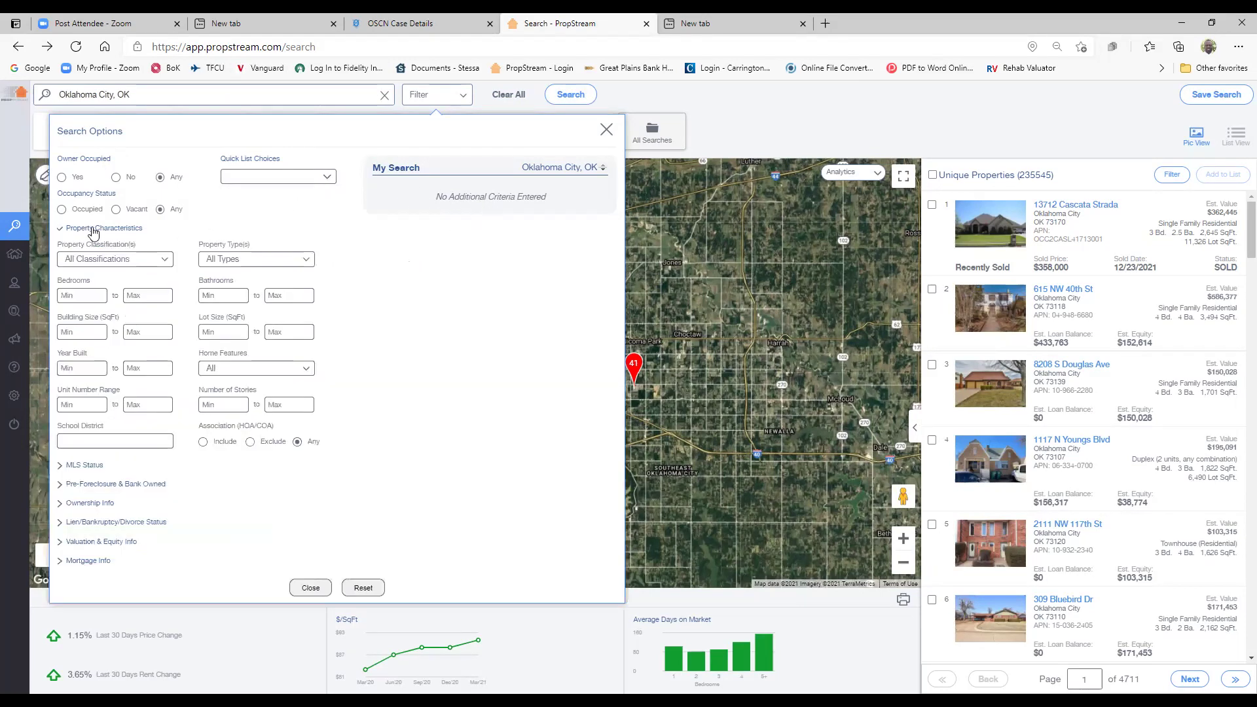
click(168, 263)
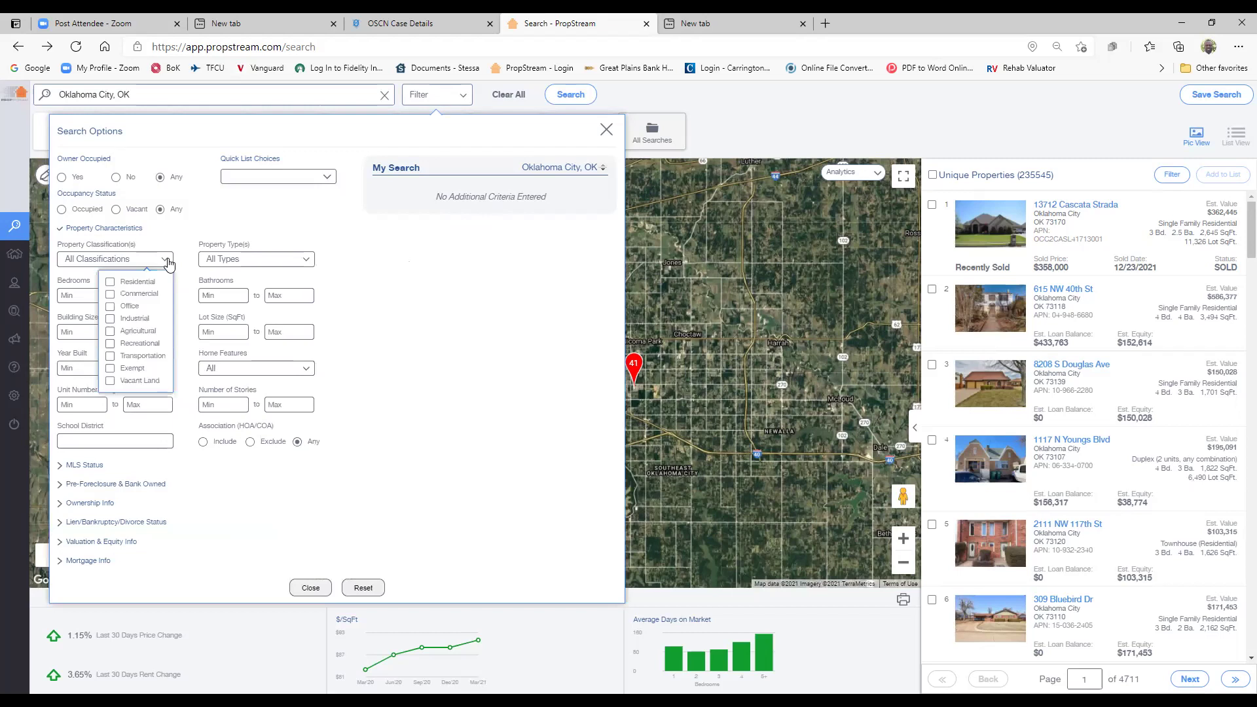
click(130, 283)
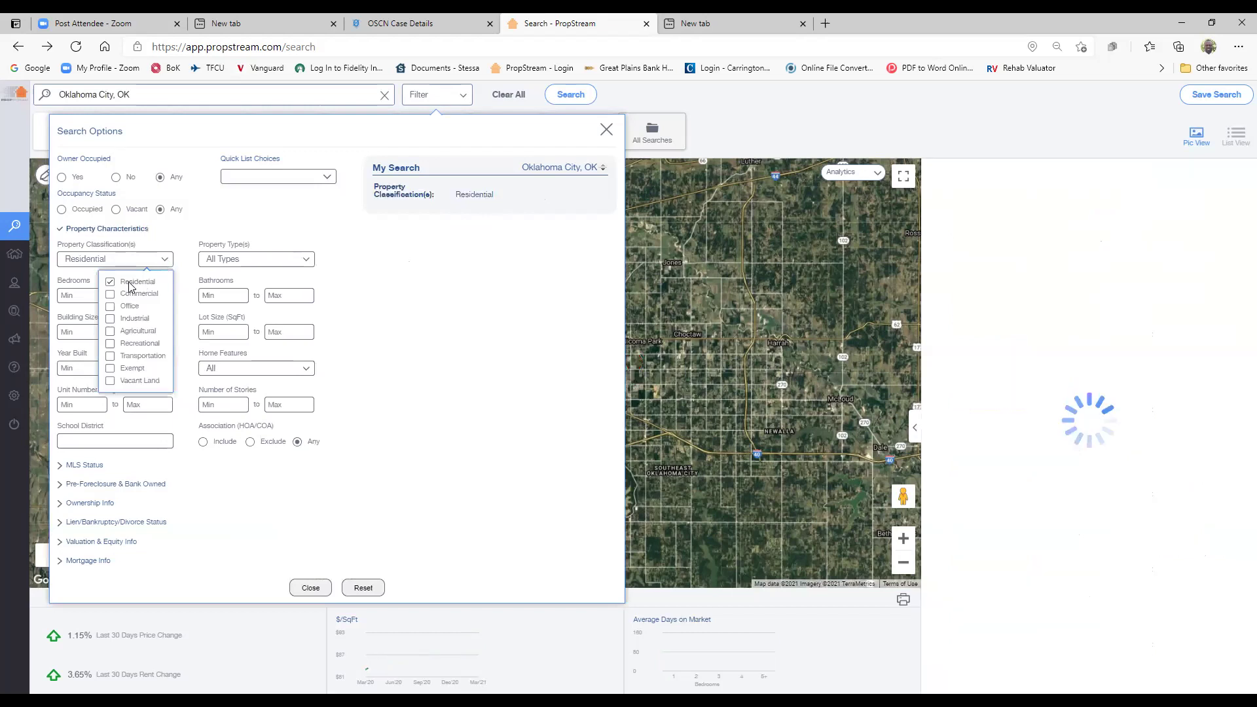
click(305, 260)
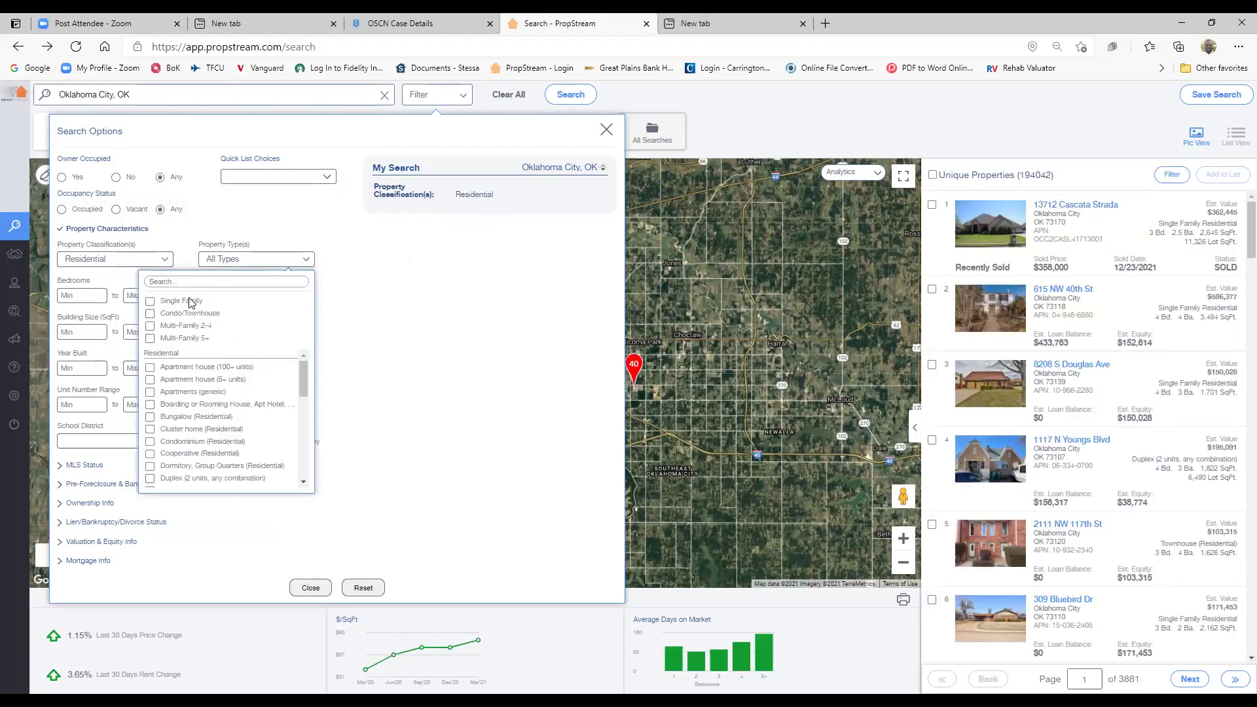
click(151, 301)
click(355, 323)
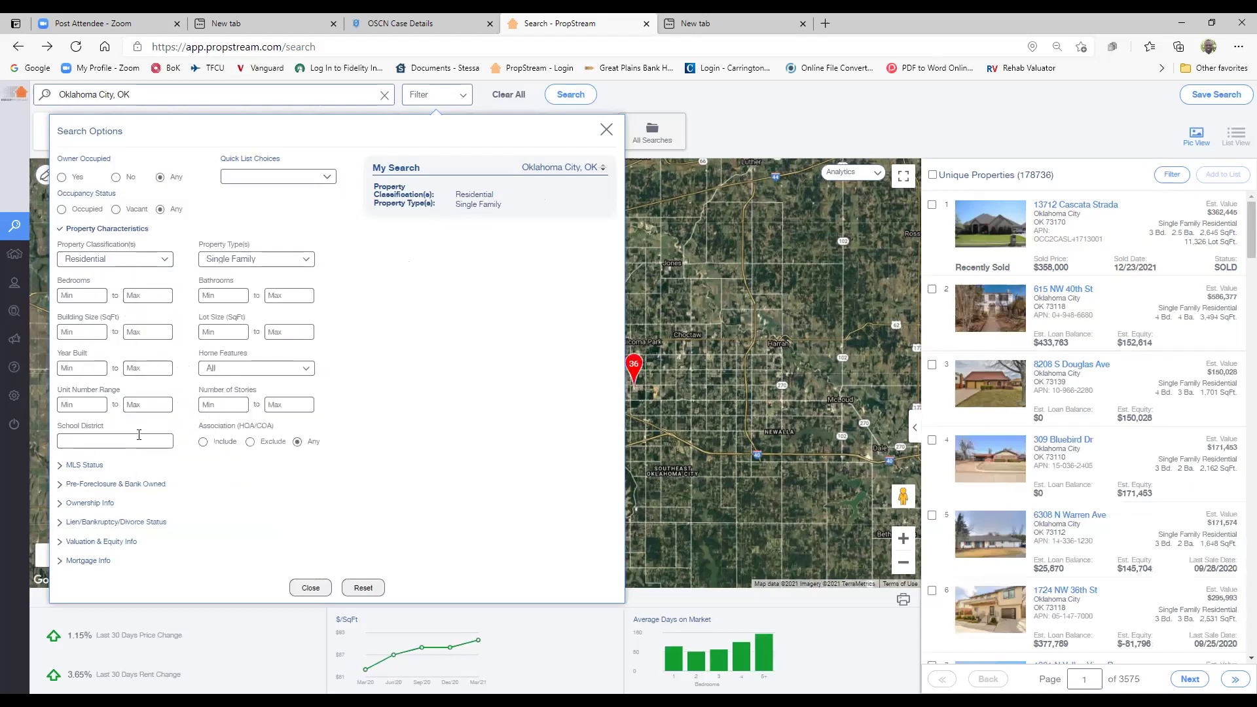
- Restrict the Oklahoma City search to homes with On Market set to No, and close the filter
click(93, 463)
click(246, 279)
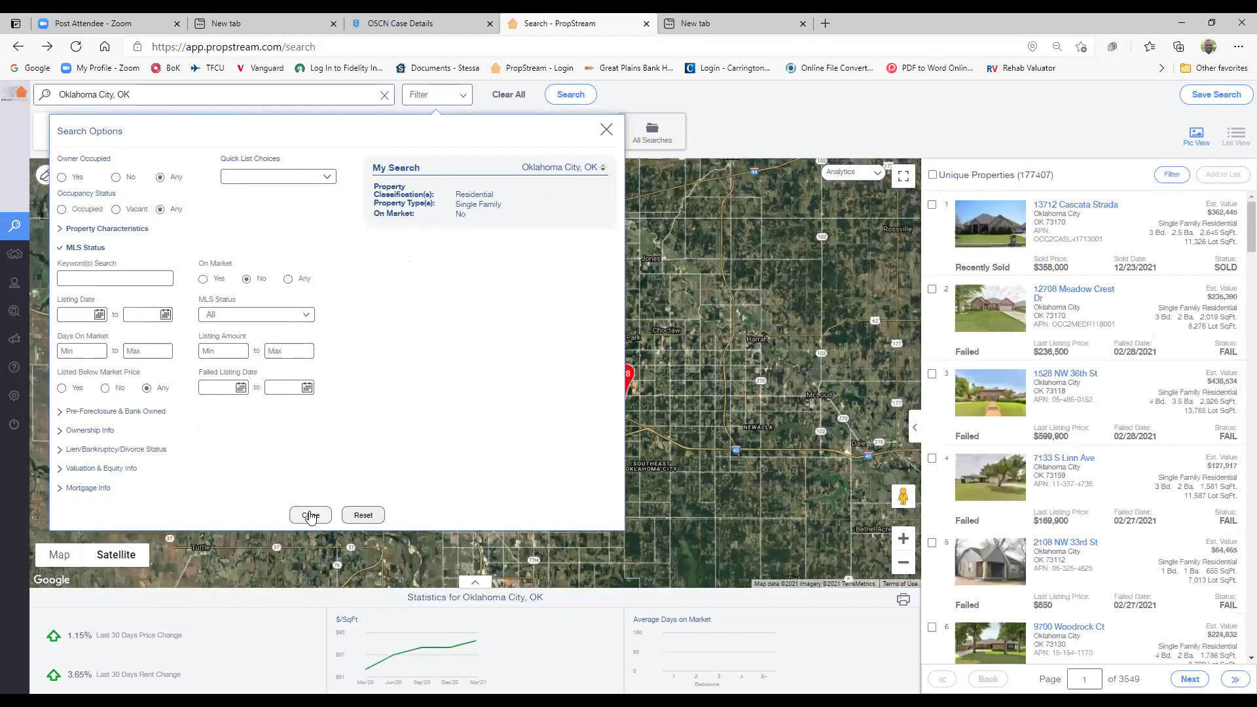
click(311, 513)
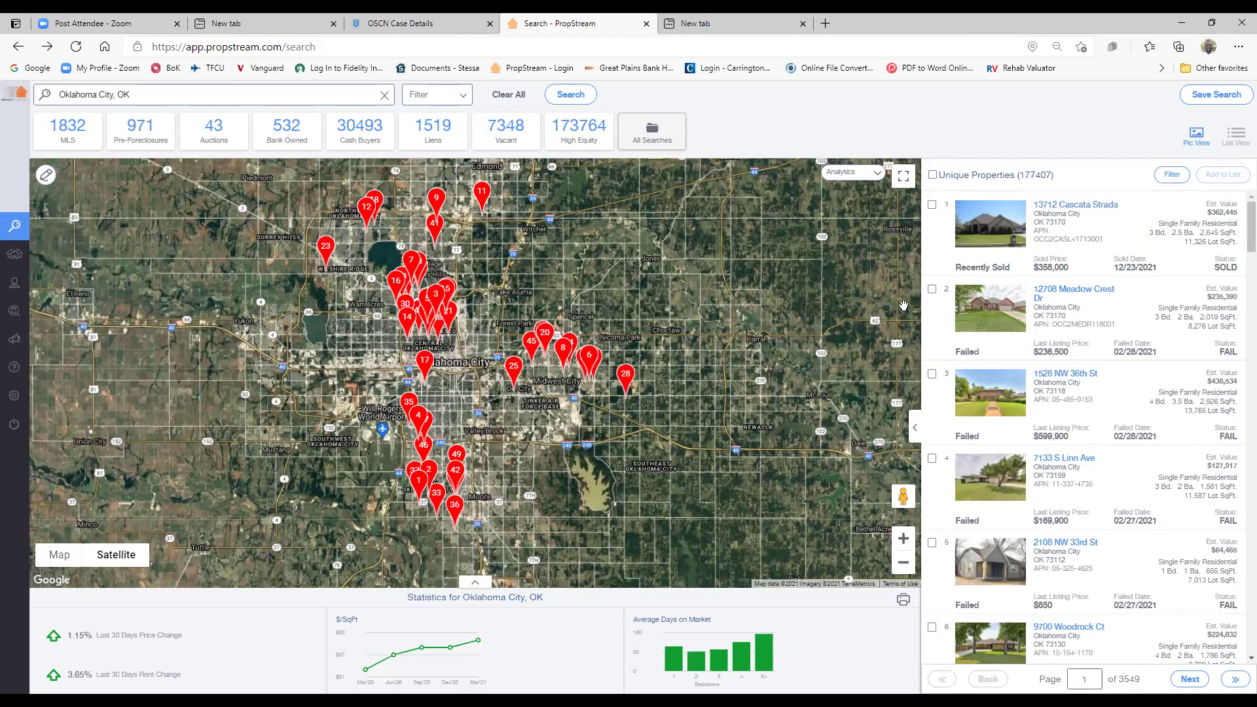
- Examine the property details and the mortgage and transaction history of the 13th result, a recently sold home, and close its record
scroll(968, 341, down, 1)
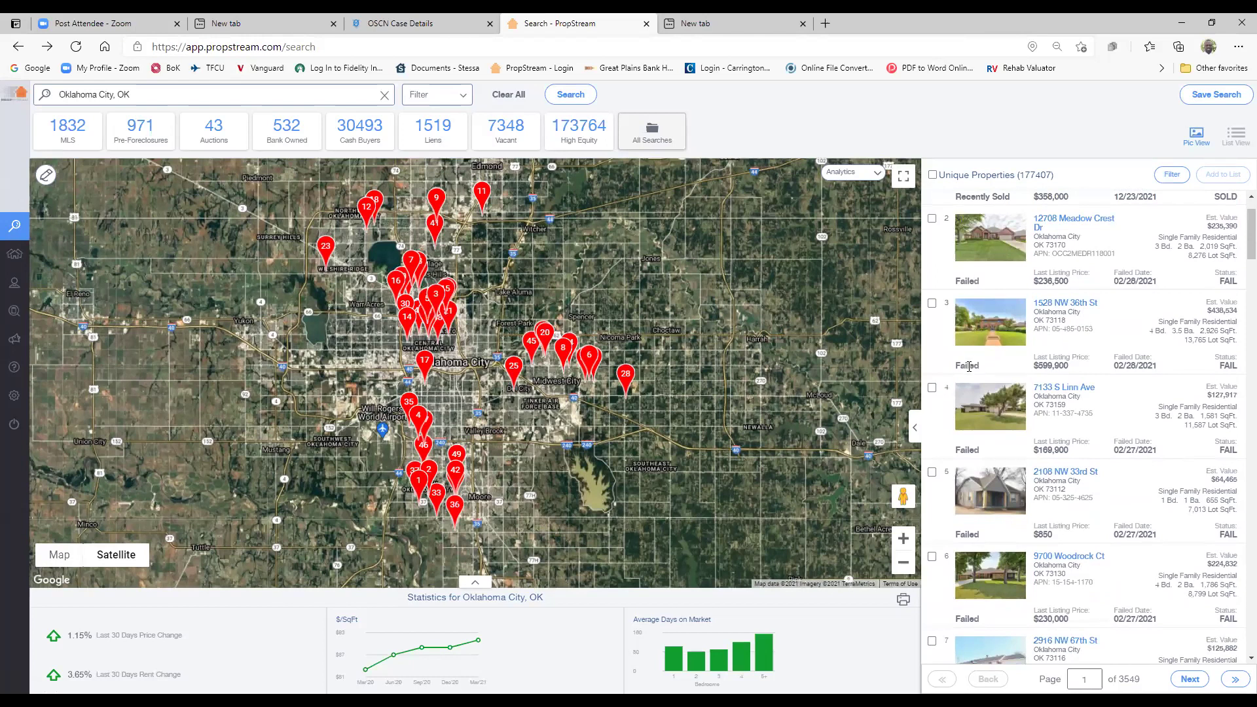
scroll(969, 365, down, 9)
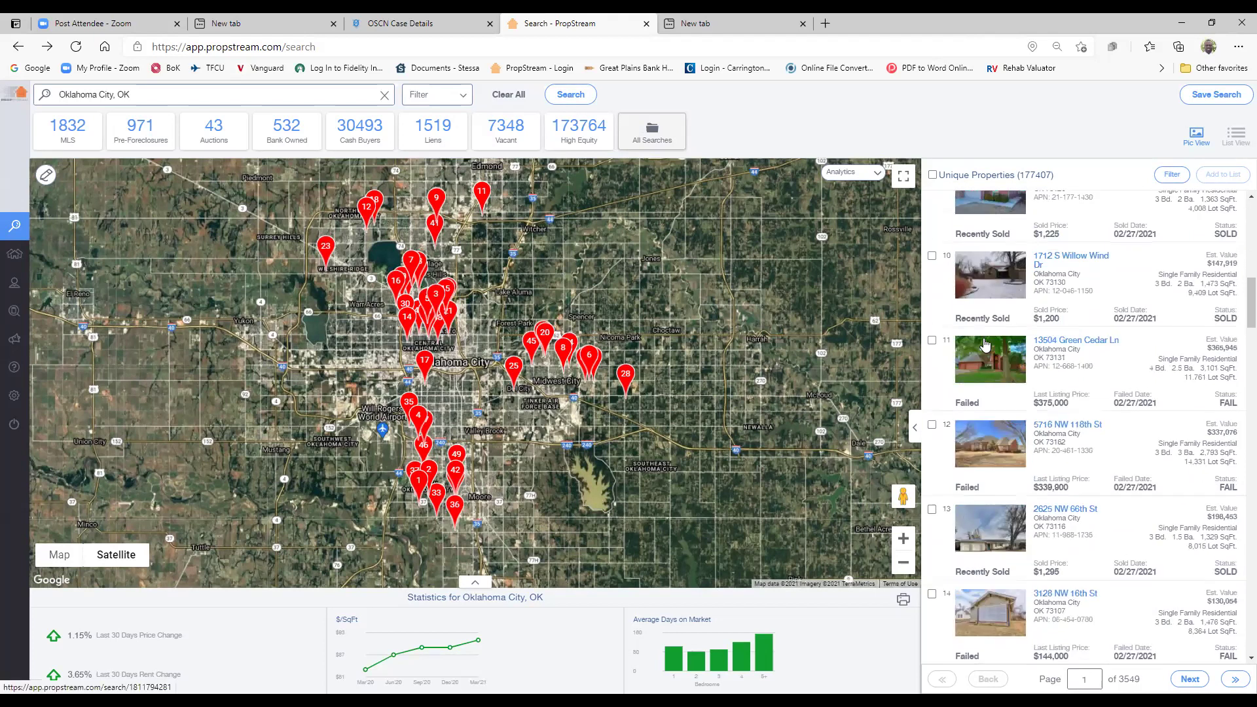
scroll(985, 344, down, 2)
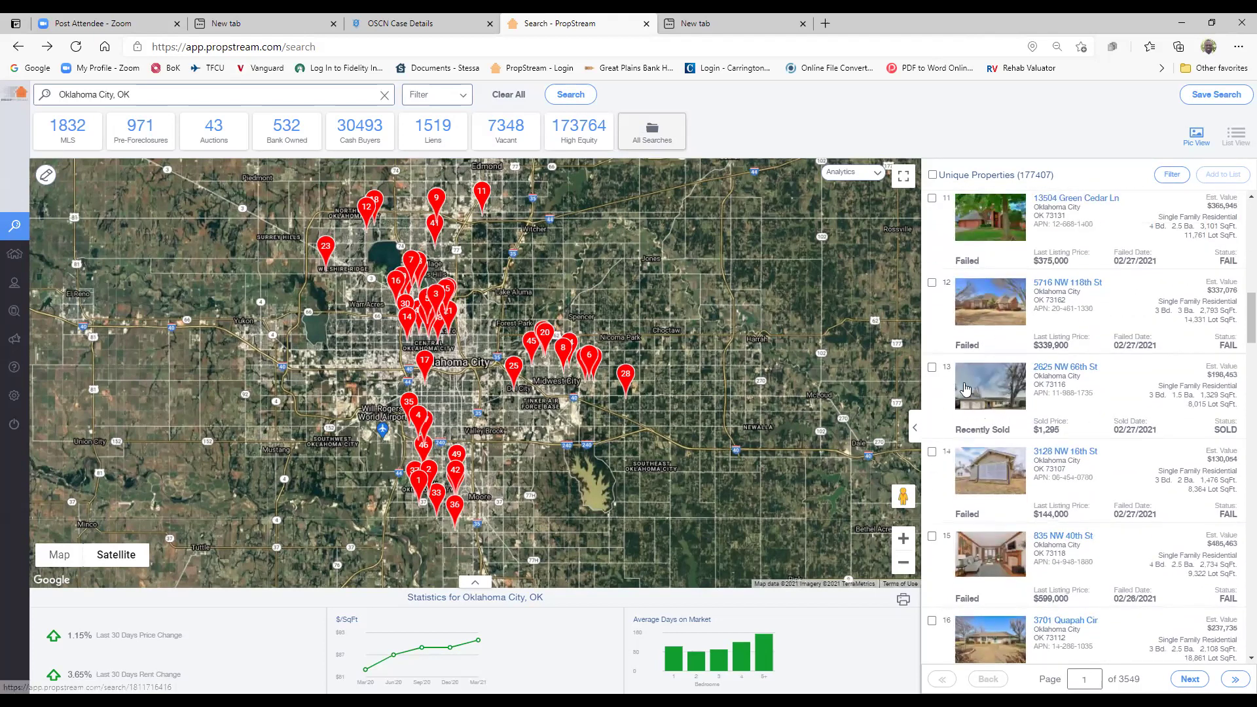
click(1071, 368)
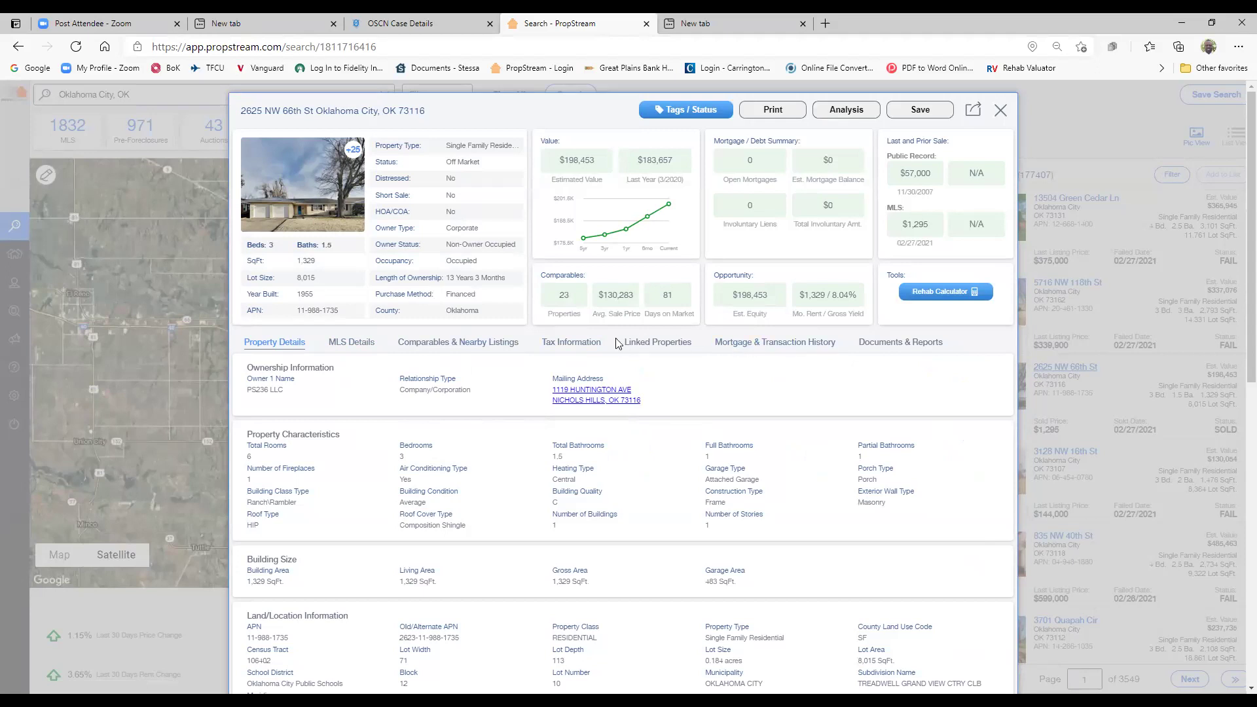
click(754, 346)
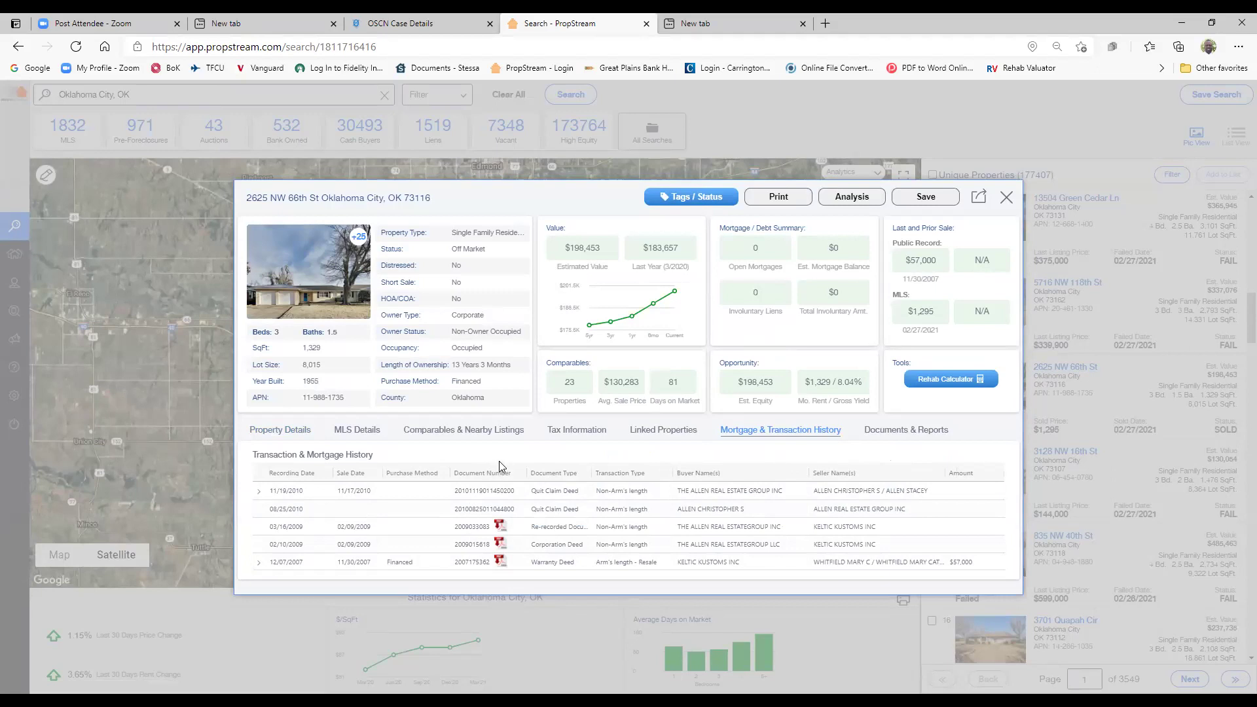
click(271, 431)
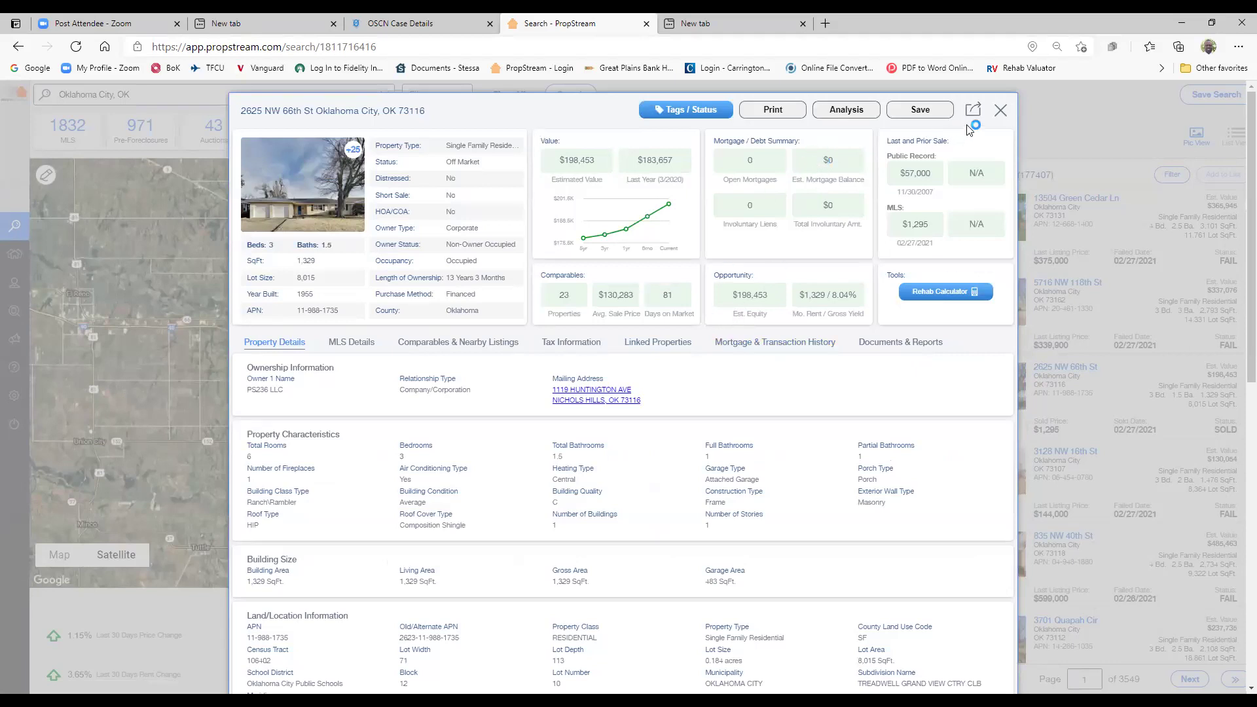
click(1002, 110)
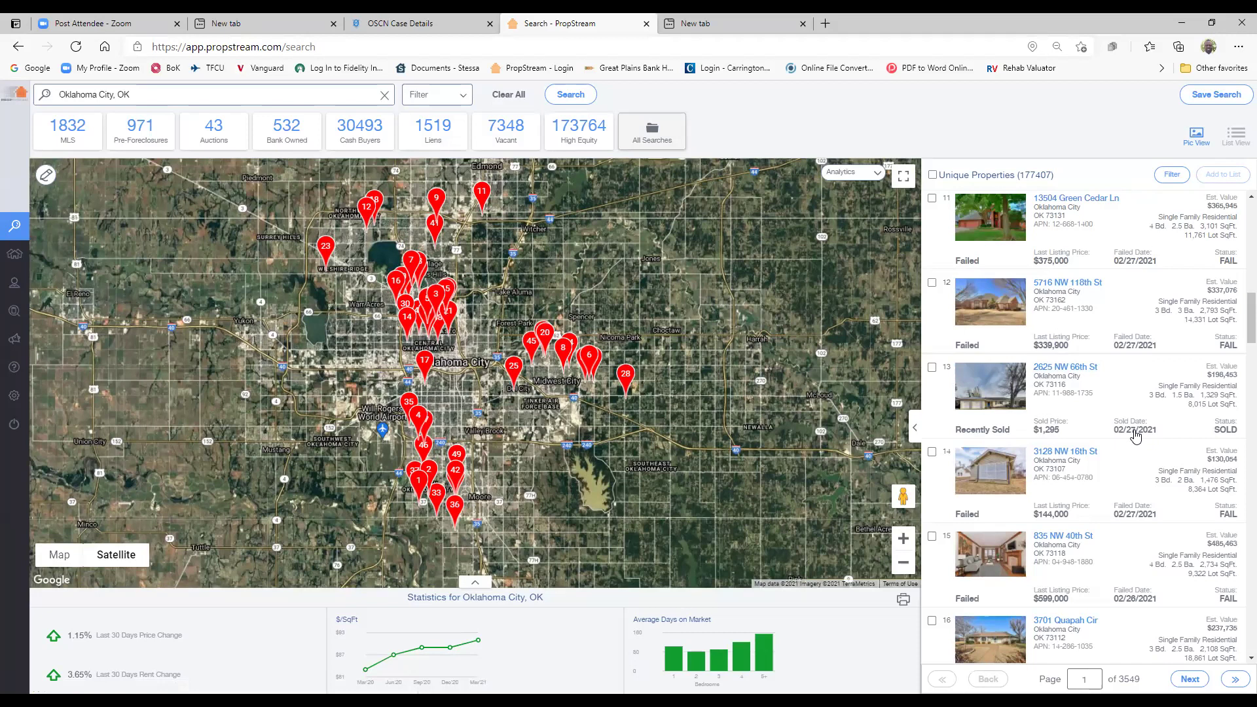
- Look through more of the results, check the failed listing date option in the MLS status criteria, and close the filter
scroll(1138, 414, down, 10)
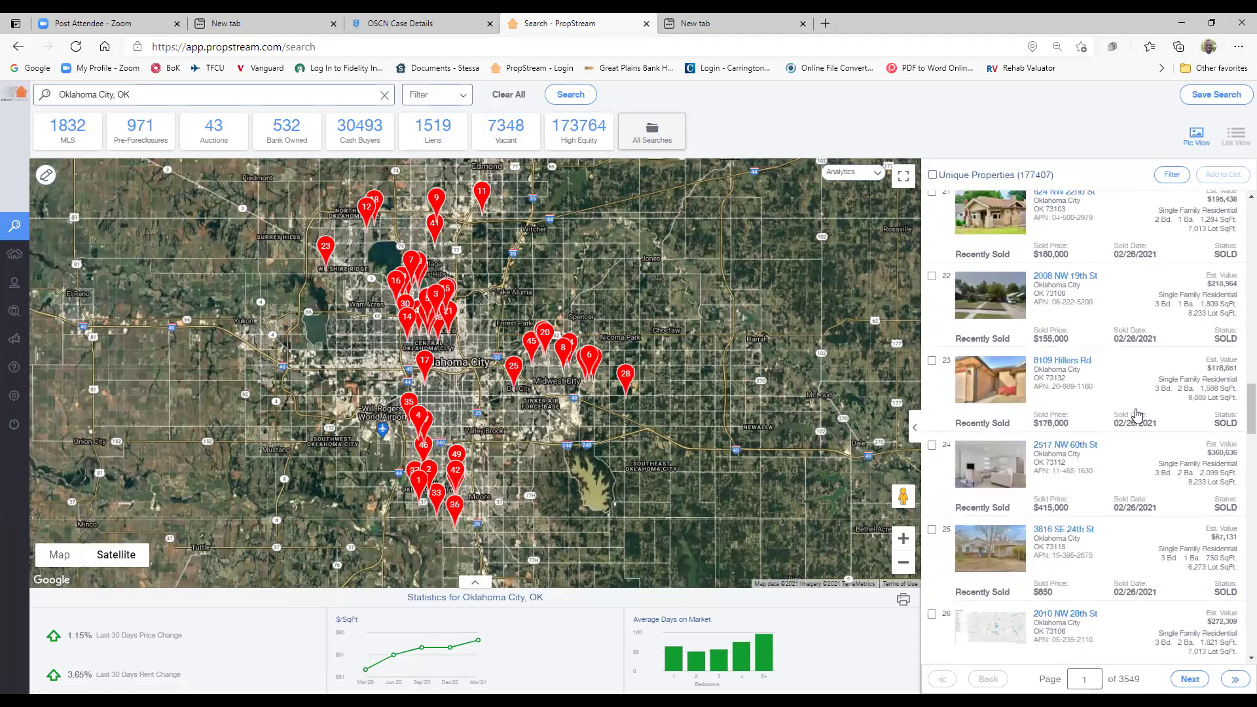
scroll(1138, 413, down, 6)
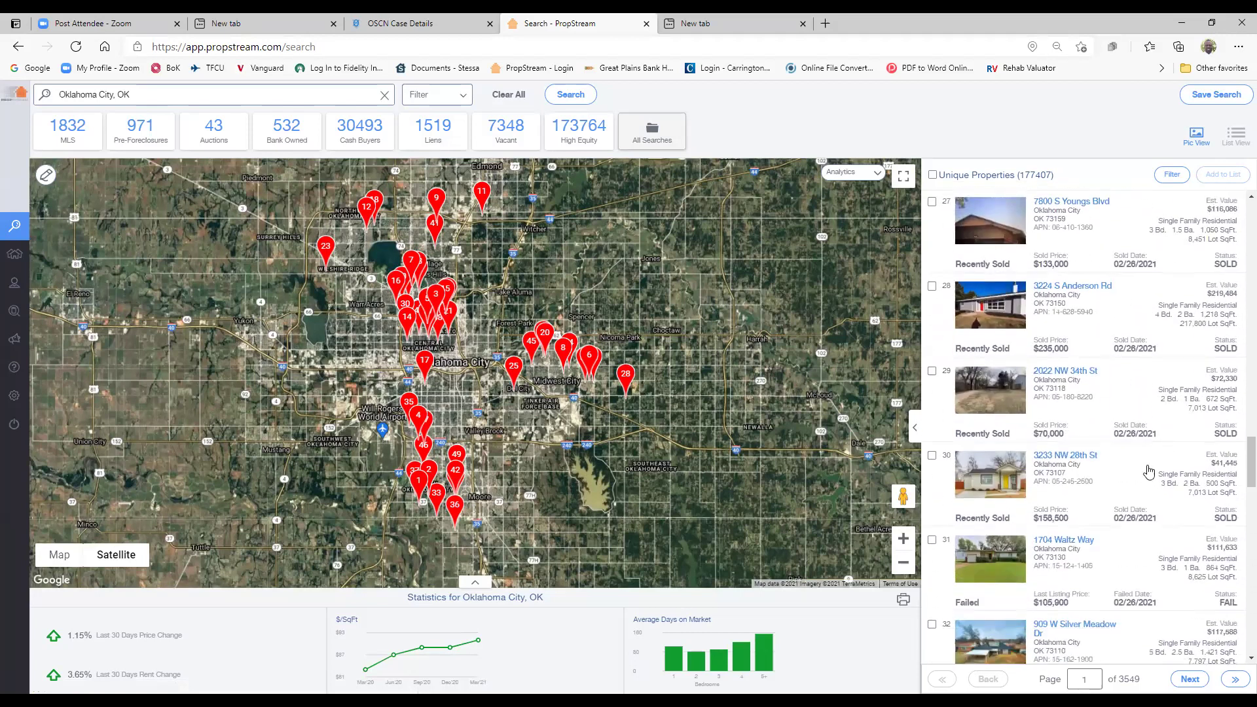
scroll(1167, 504, up, 5)
scroll(1168, 502, up, 20)
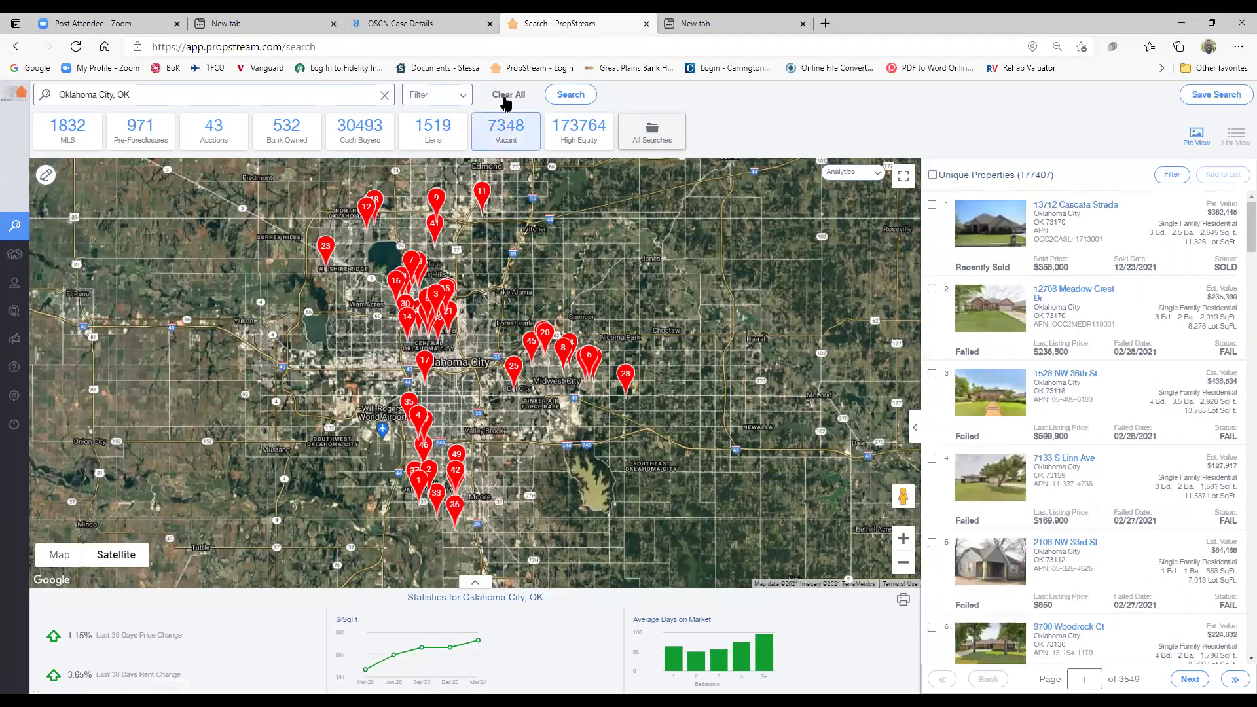
click(466, 98)
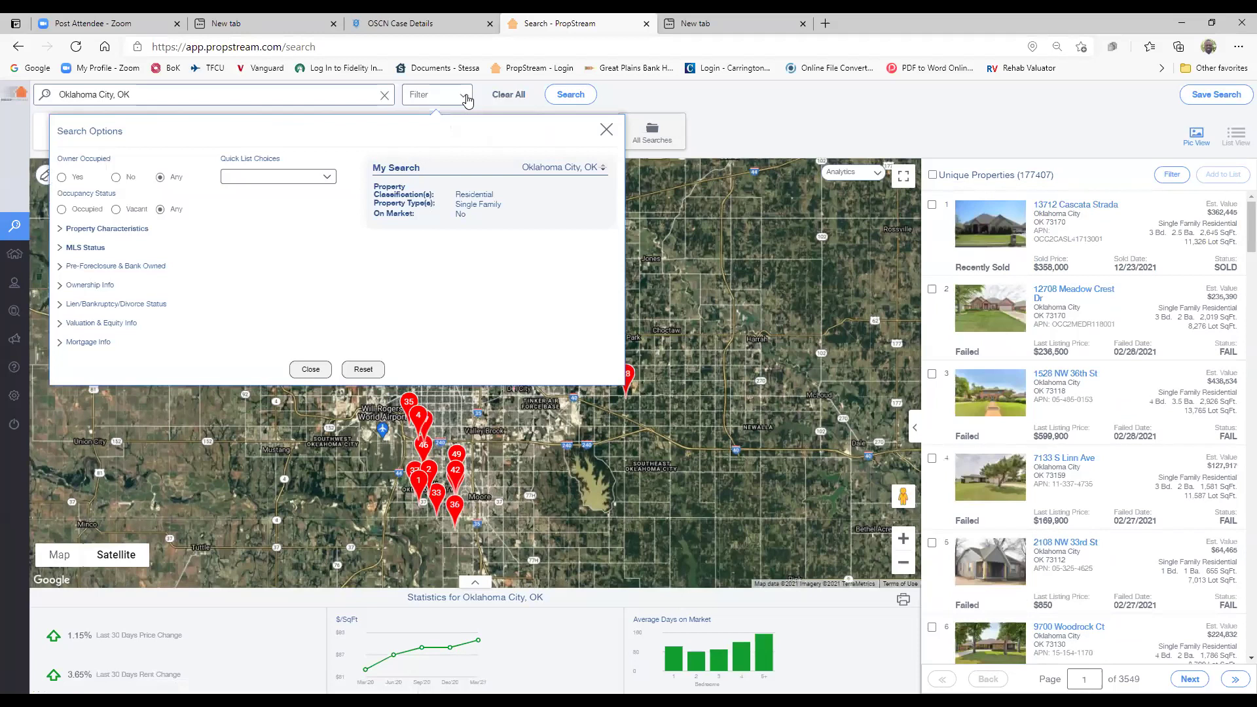
click(89, 251)
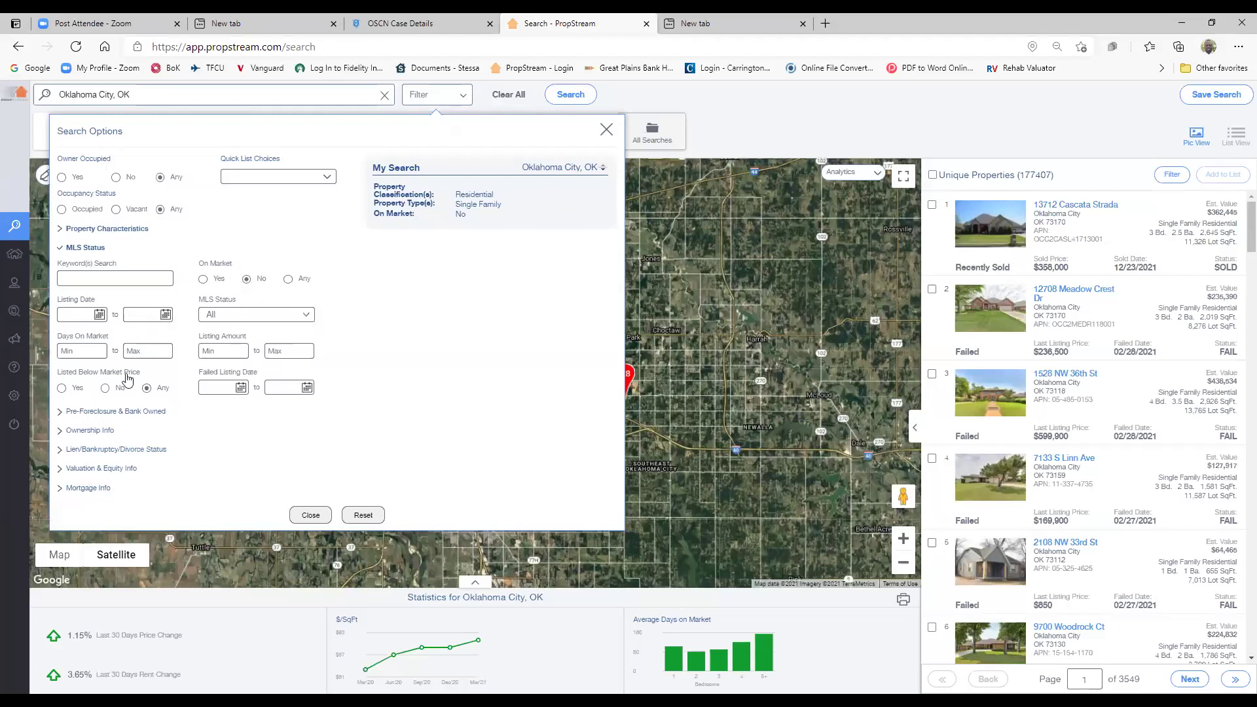
click(242, 389)
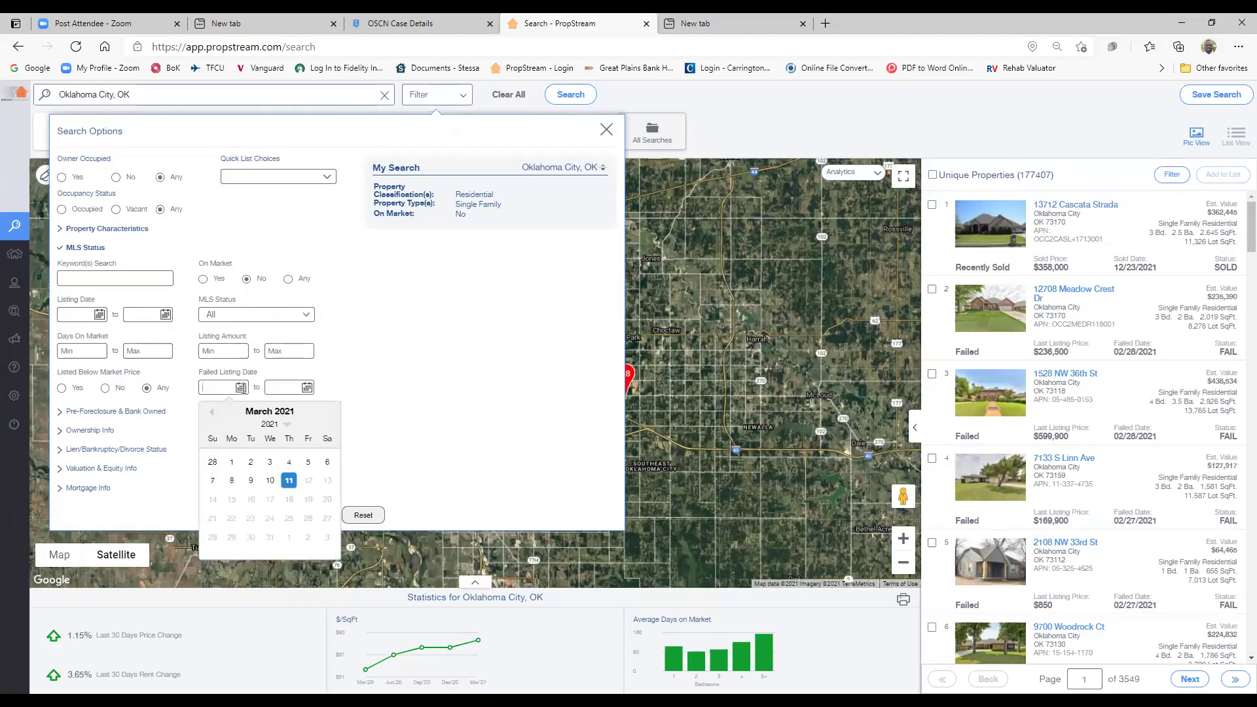
click(511, 337)
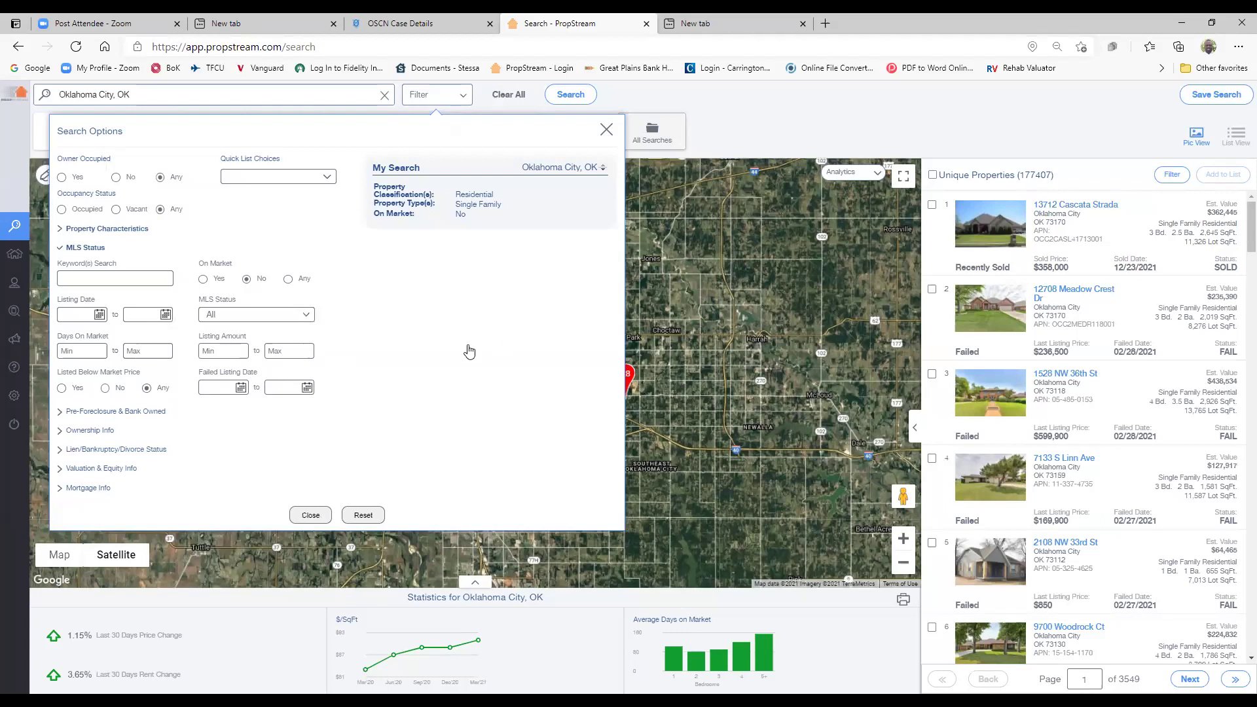
click(311, 516)
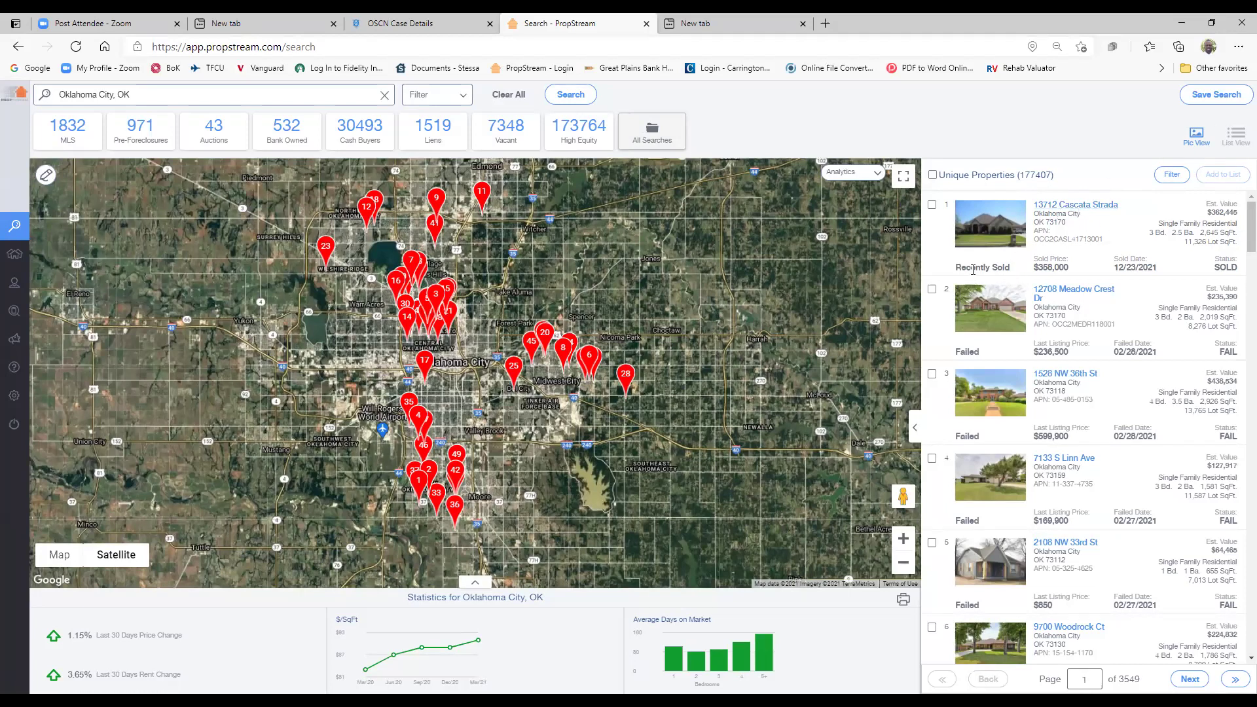
- Examine the property details and MLS details of the first recently sold result, and close its record
click(1074, 206)
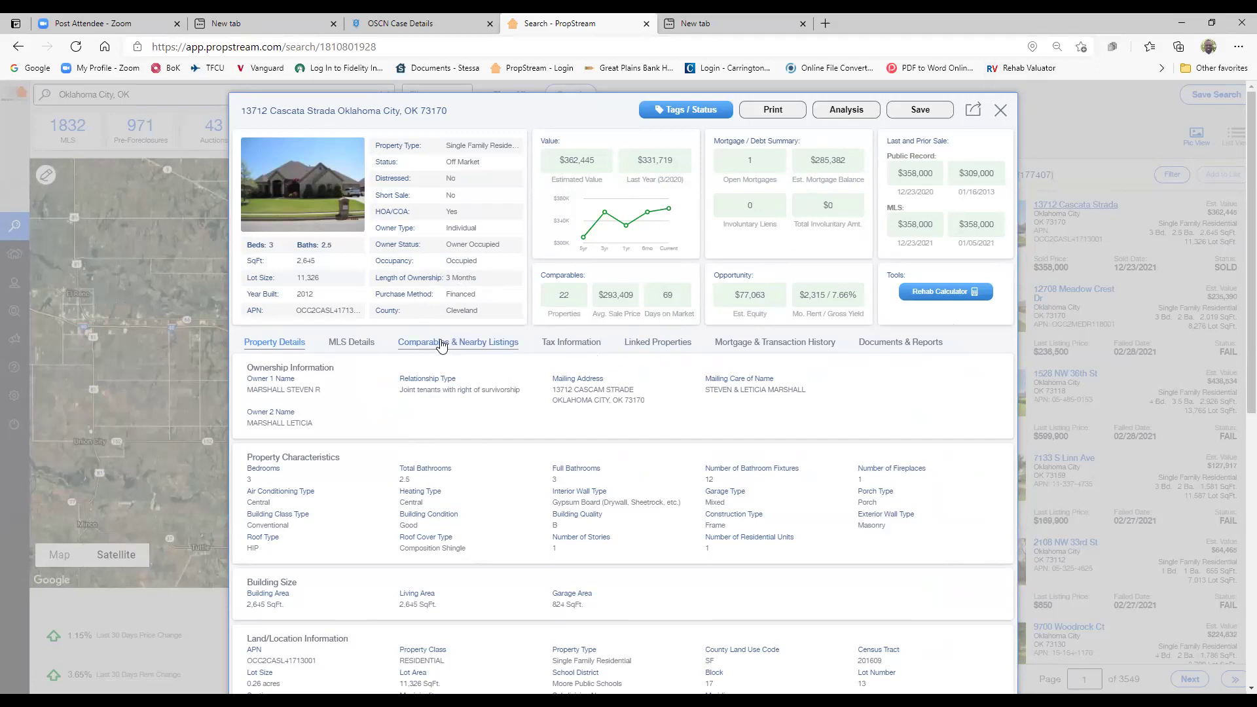
click(345, 347)
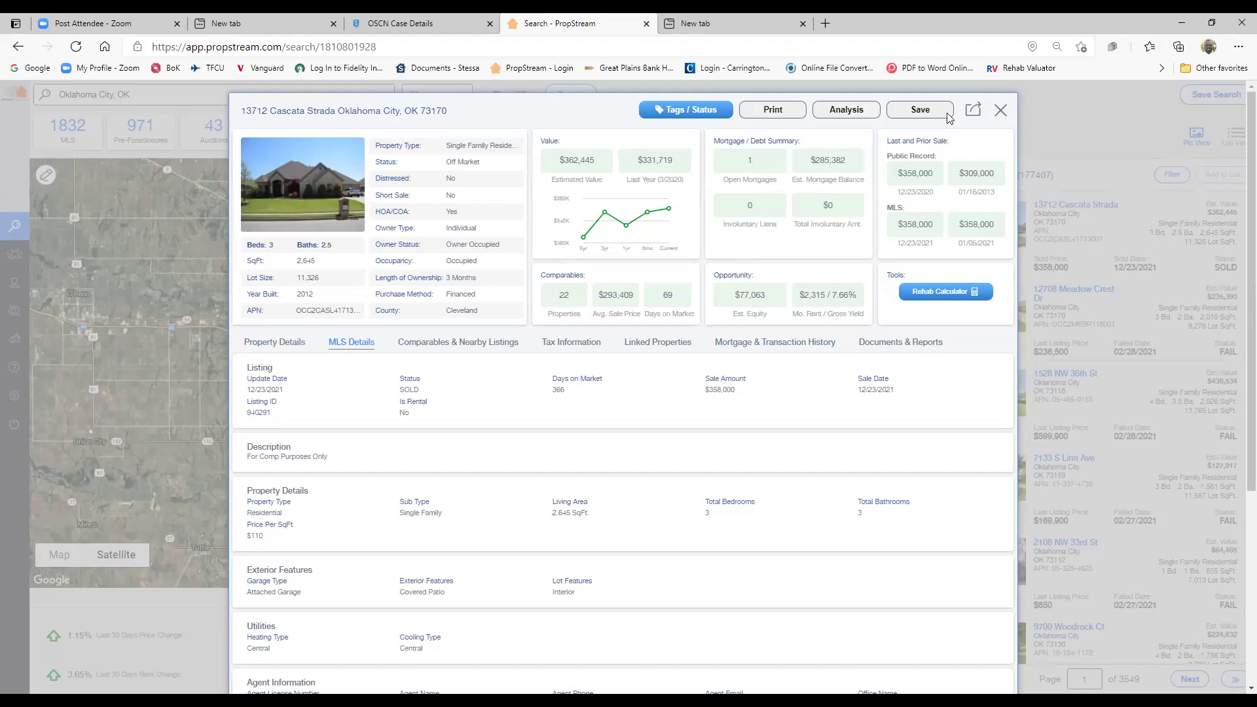
click(1001, 111)
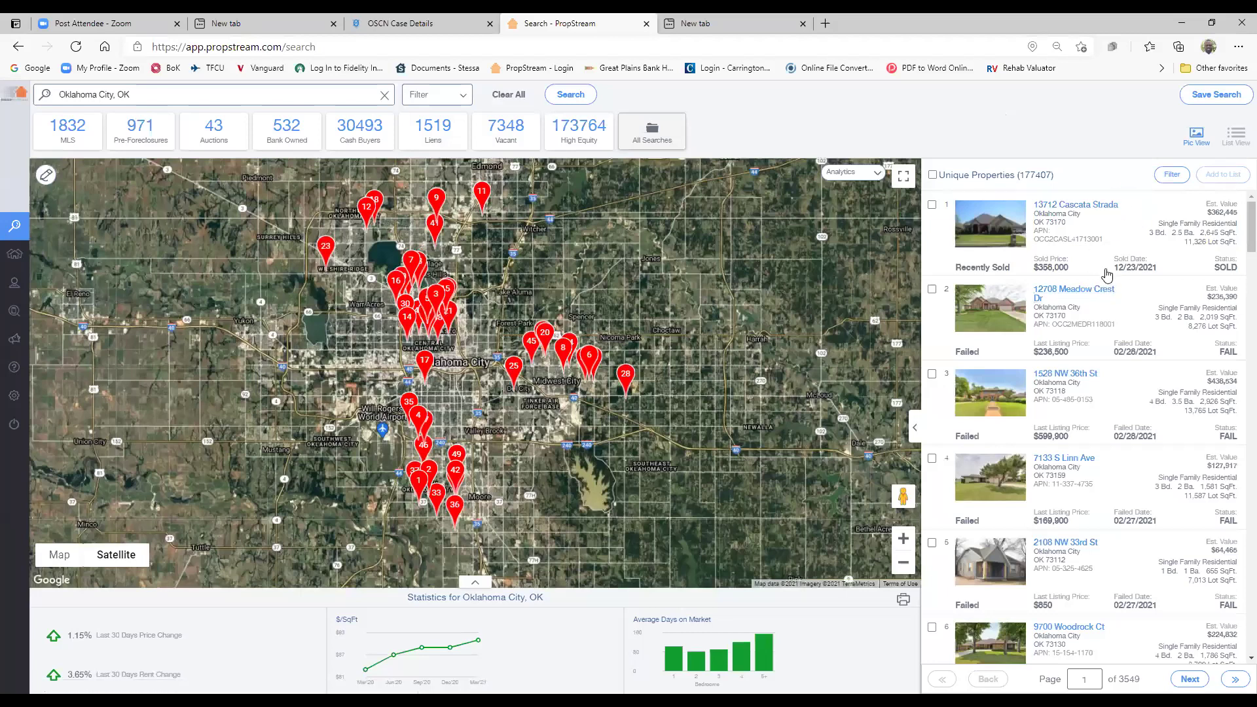
- Look further through the Oklahoma City results and restrict the search to the Liens quick list
scroll(1106, 281, down, 15)
scroll(1107, 272, down, 8)
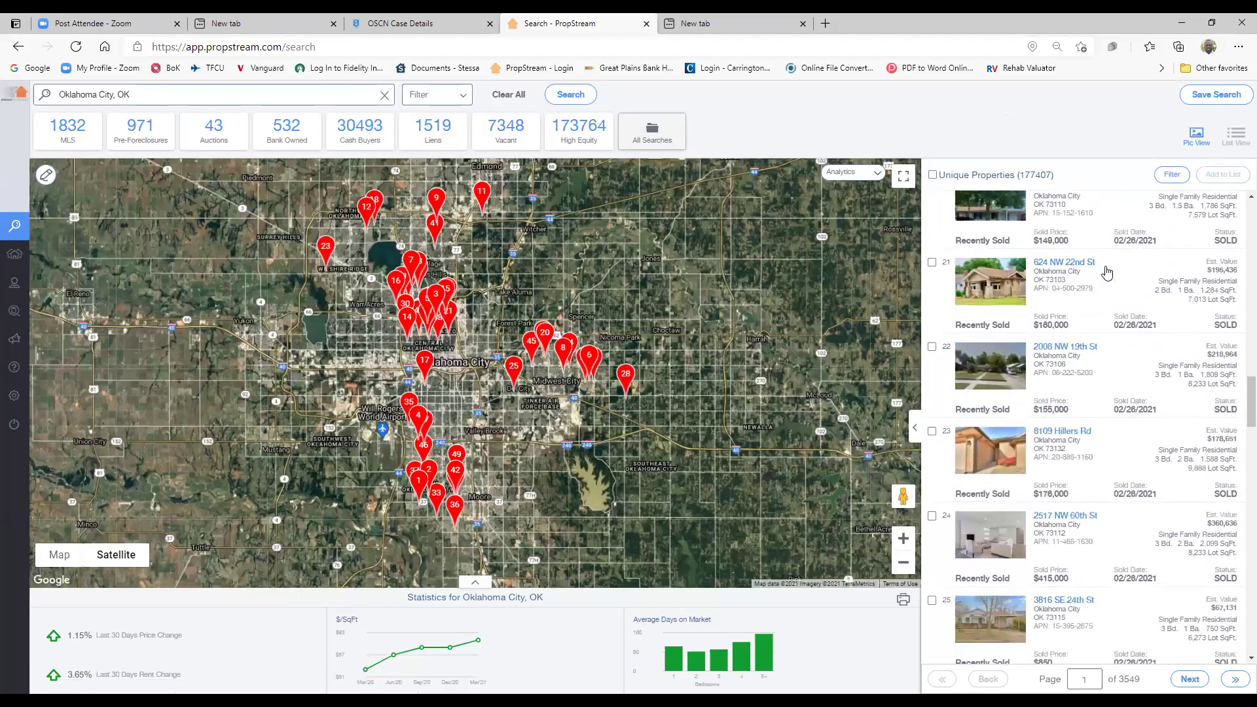
click(467, 97)
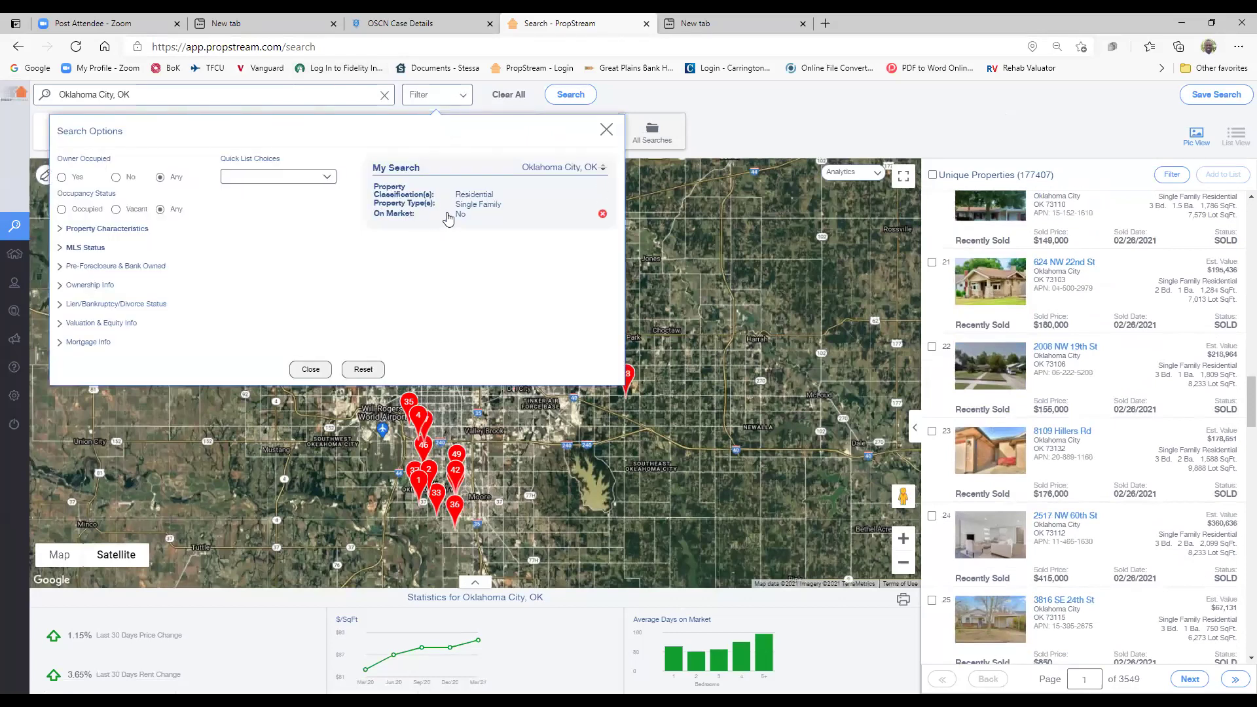
click(327, 177)
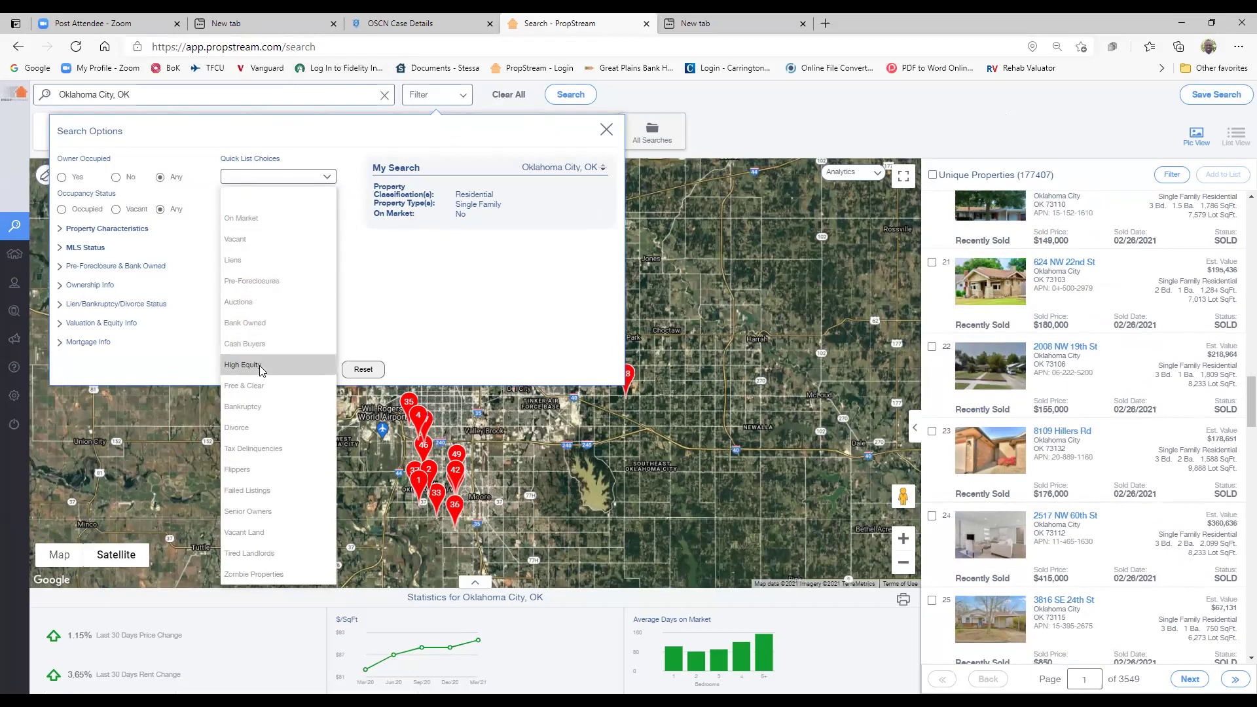
click(246, 267)
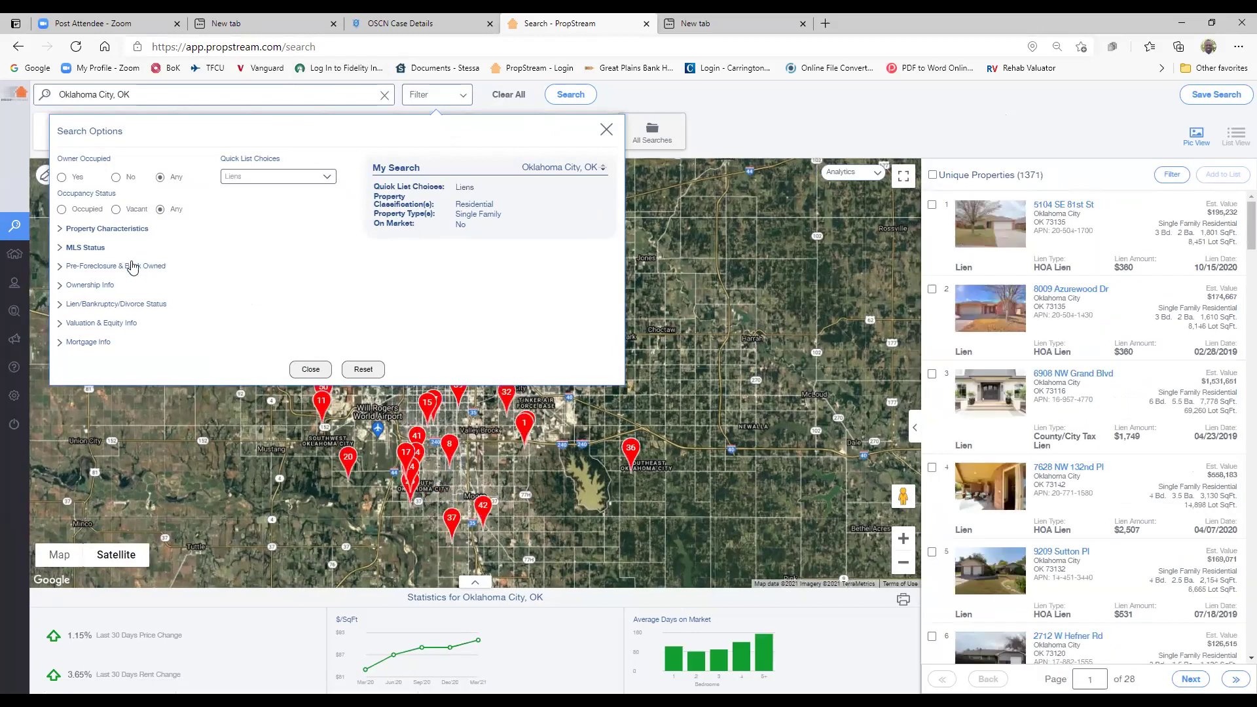
- Set the Quick Target Status in the lien, bankruptcy and divorce criteria to Has Active Lien
click(95, 305)
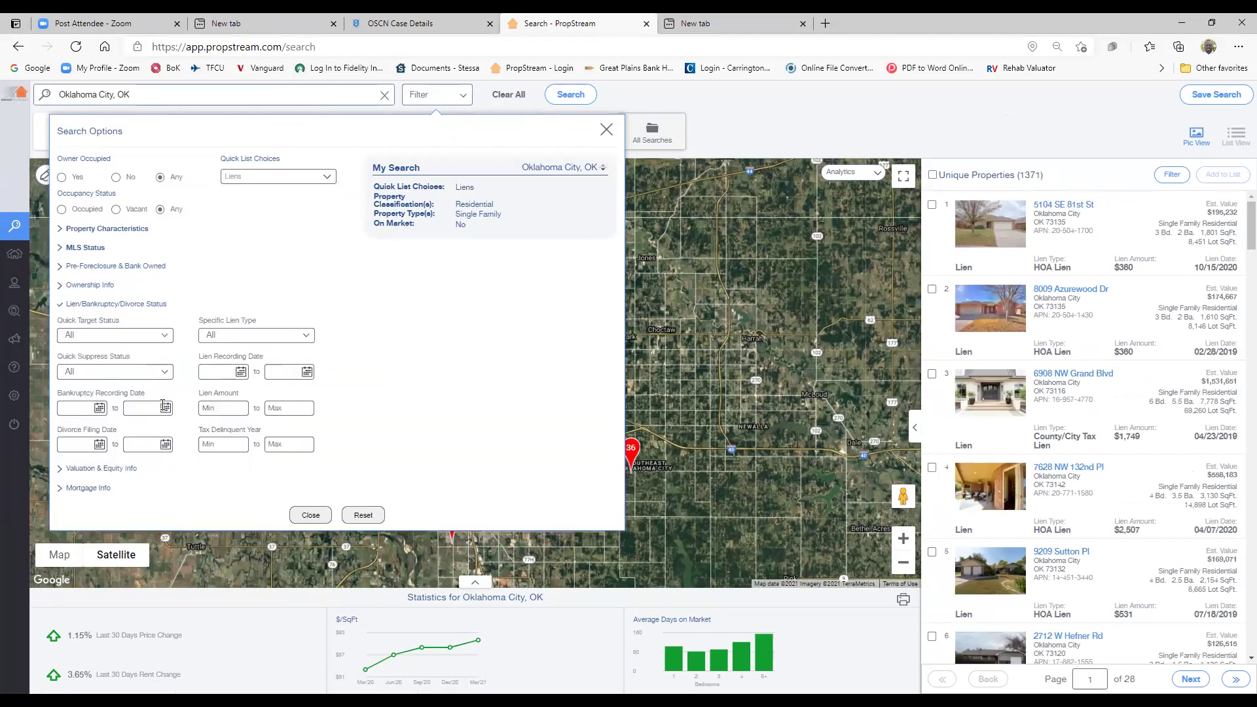
click(167, 337)
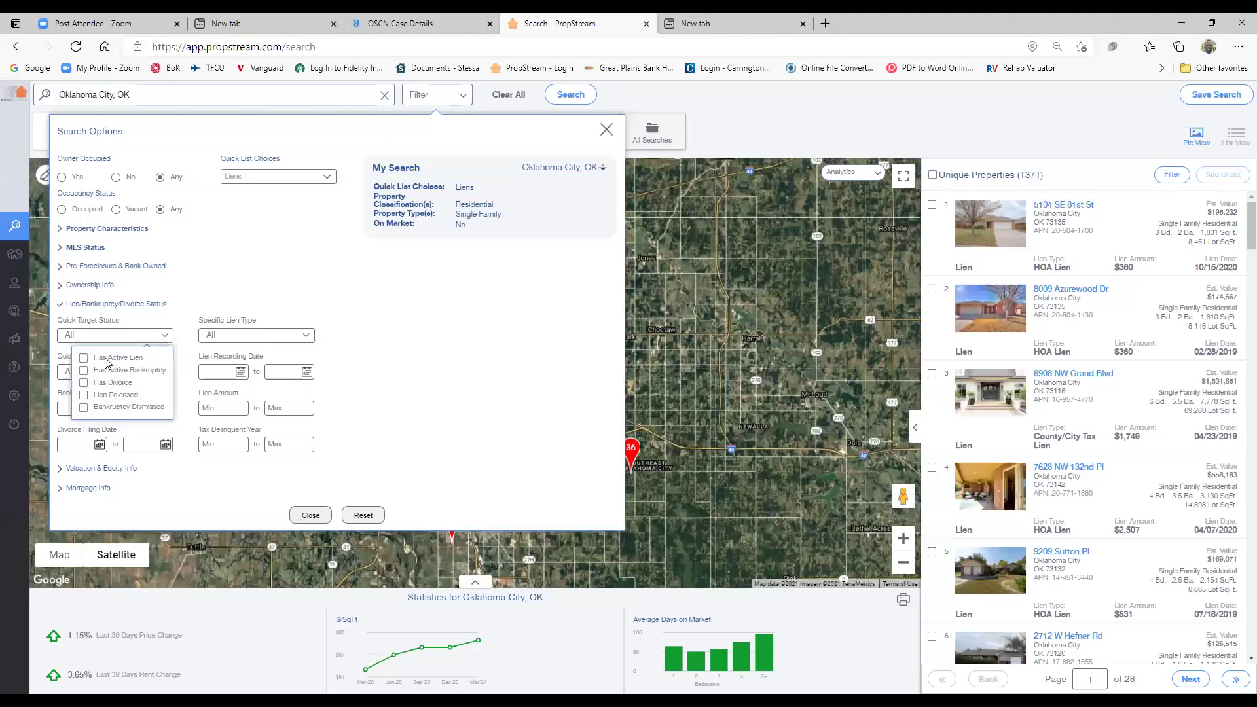
click(84, 358)
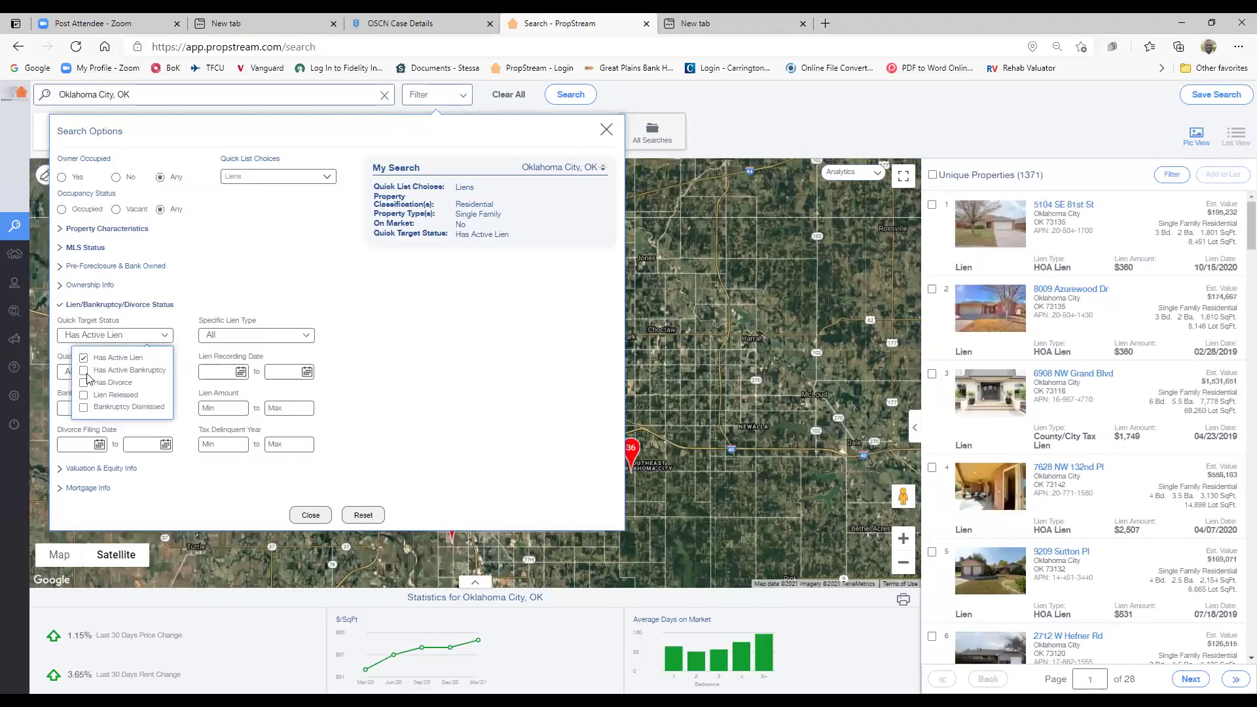
- Try adding Has Active Bankruptcy to the Quick Target Status, and replace it with Has Divorce alongside Has Active Lien
click(84, 372)
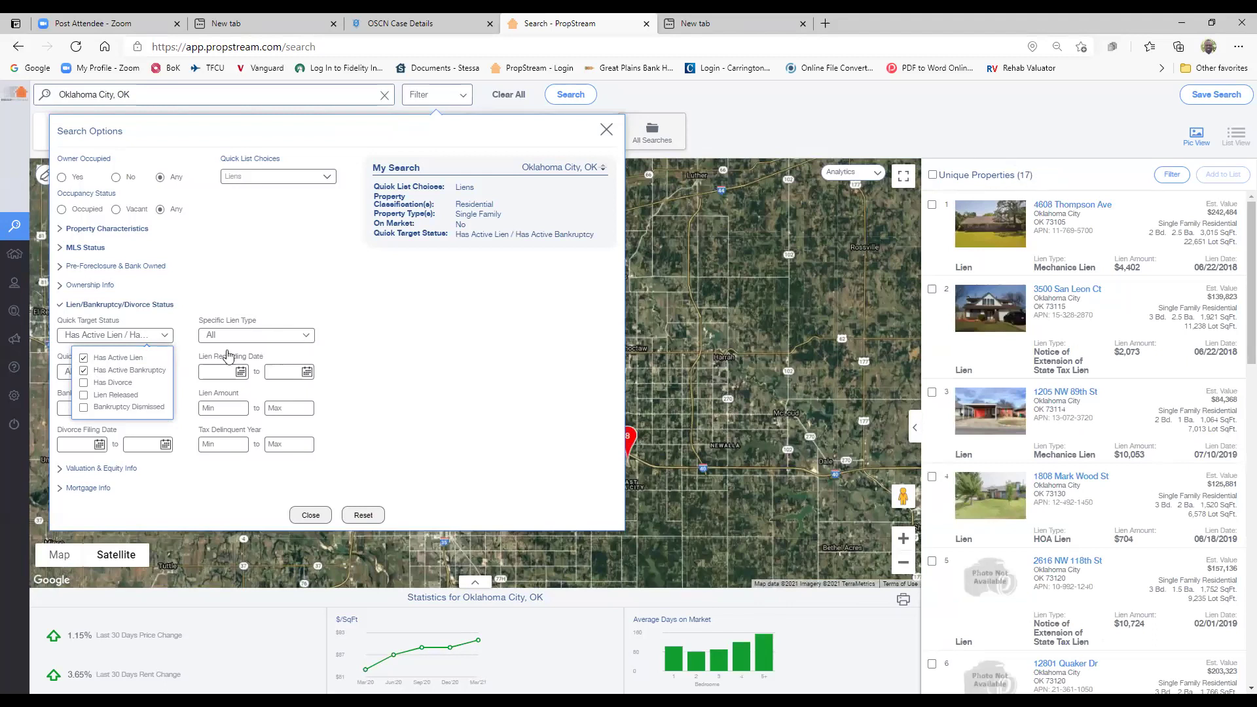
click(83, 371)
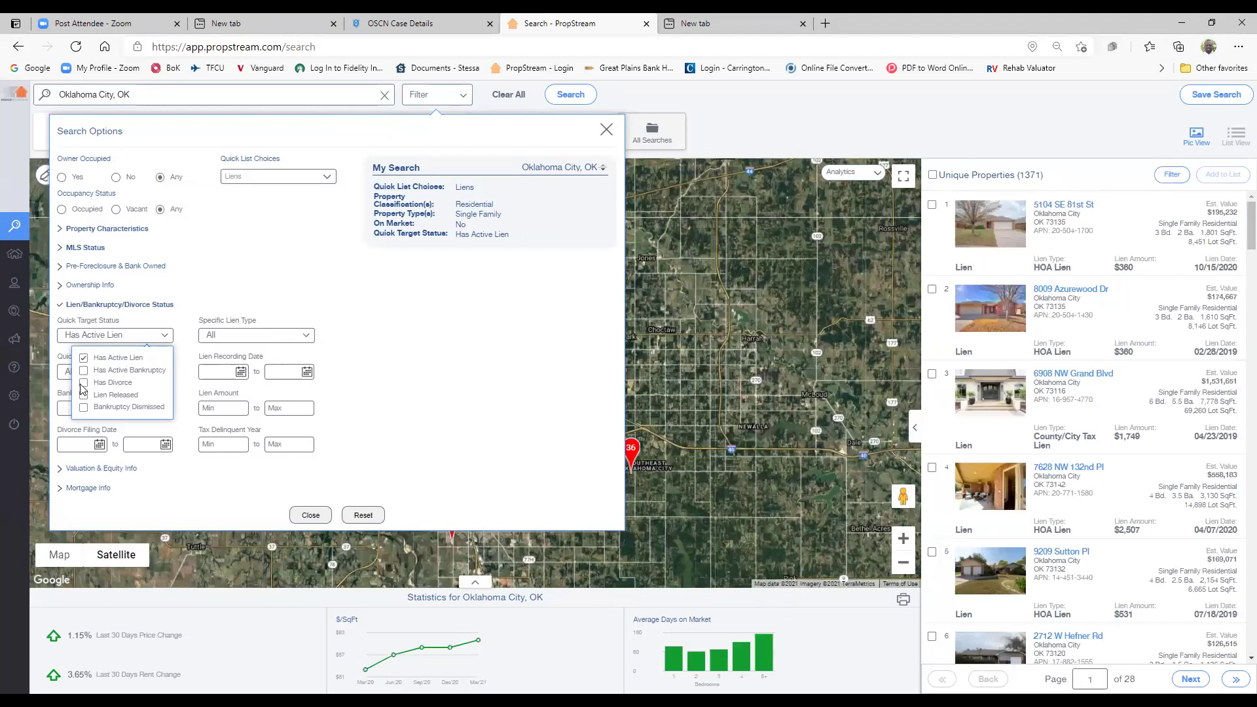
click(85, 384)
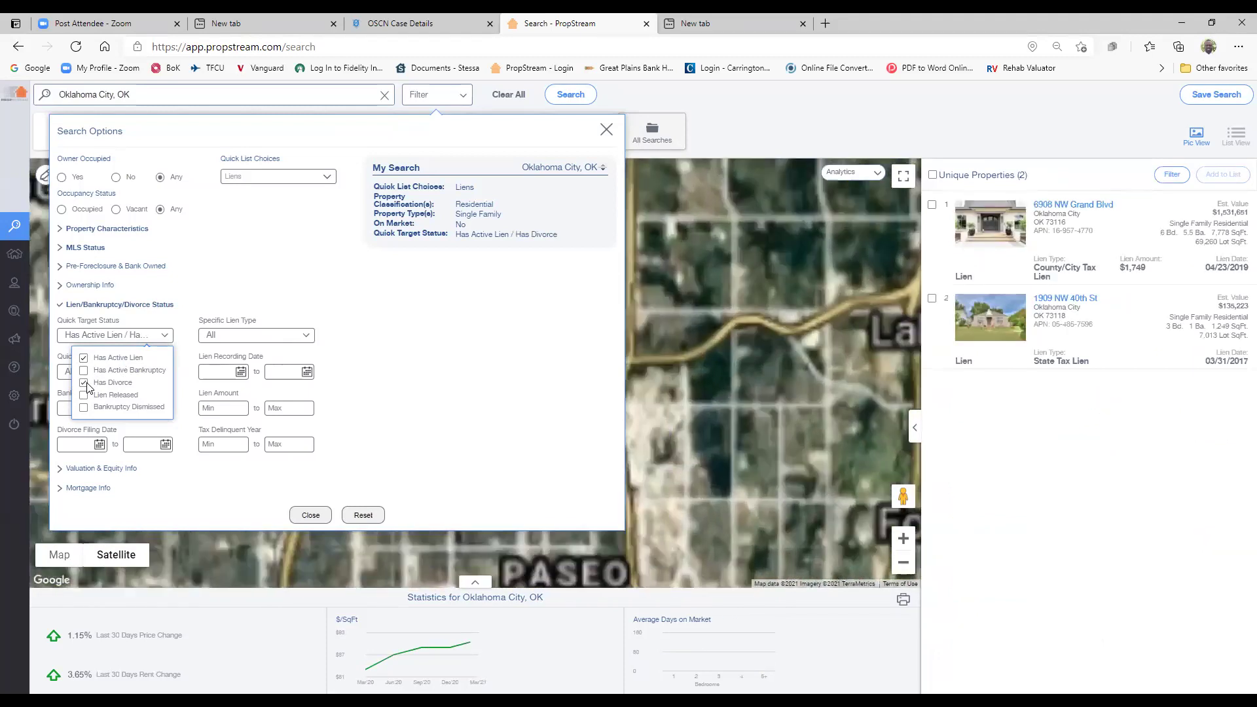